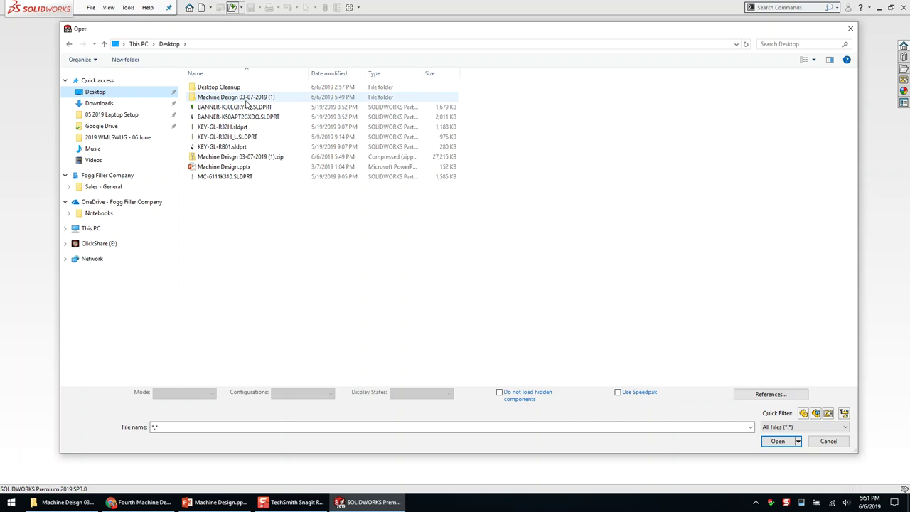
# Rename the folder Machine Deisgn 03-07-2019 (1) to Machine Deisgn 03-07-2019 and open it
pyautogui.click(264, 100)
pyautogui.click(271, 100)
pyautogui.moveTo(264, 99); pyautogui.dragTo(288, 100)
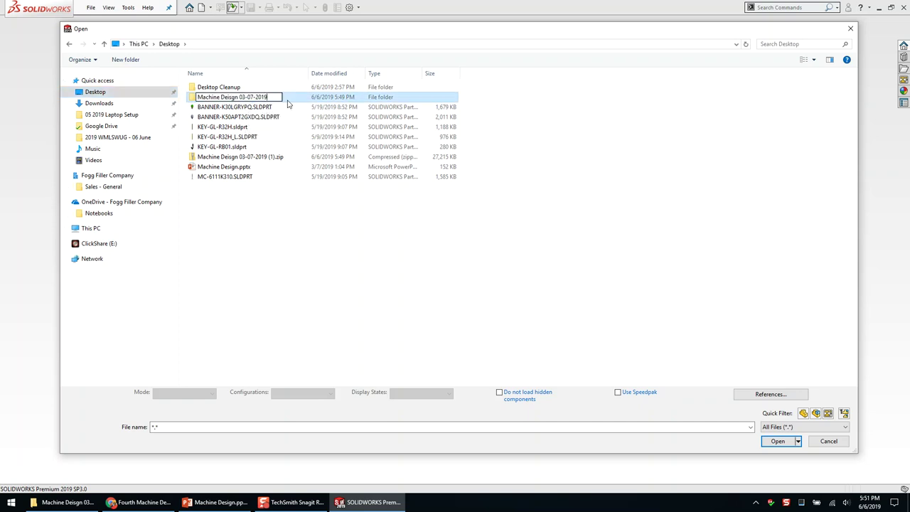
pyautogui.press('Return')
pyautogui.doubleClick(271, 98)
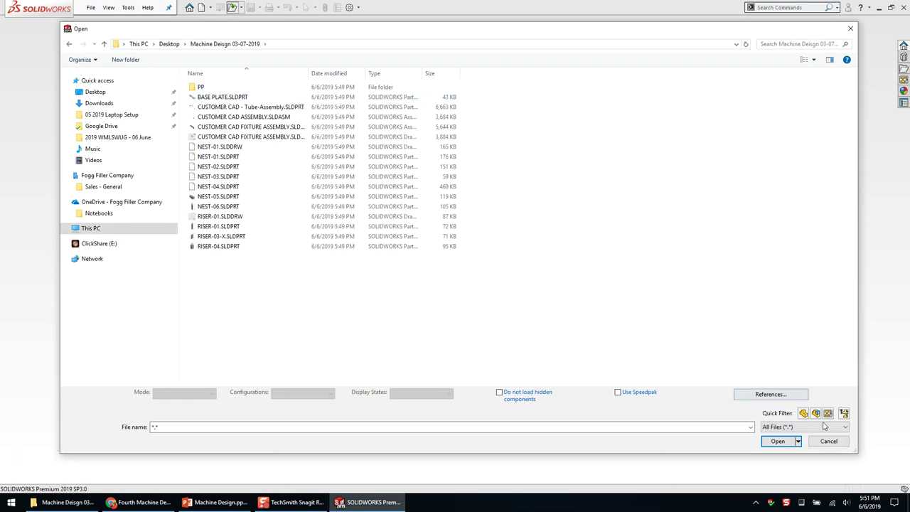
# Filter the files to top-level assemblies and open CUSTOMER CAD FIXTURE ASSEMBLY
pyautogui.click(844, 414)
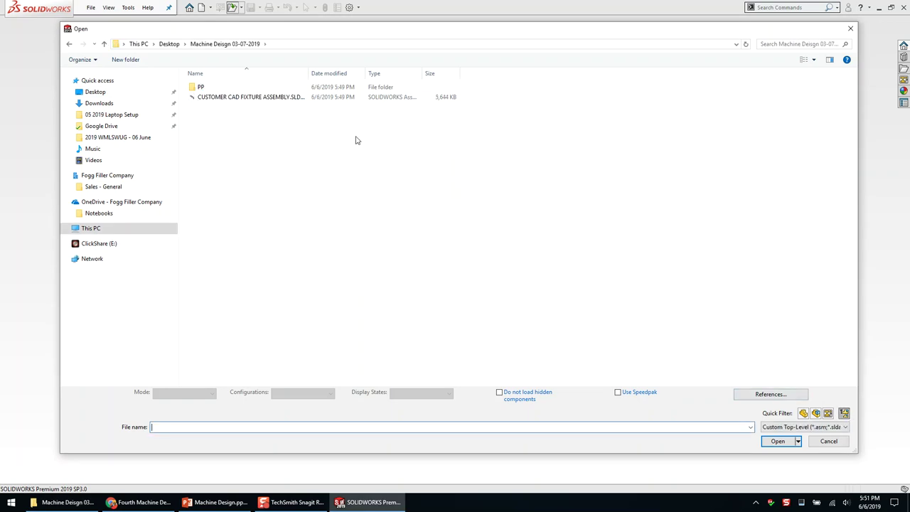
pyautogui.click(273, 99)
pyautogui.click(781, 441)
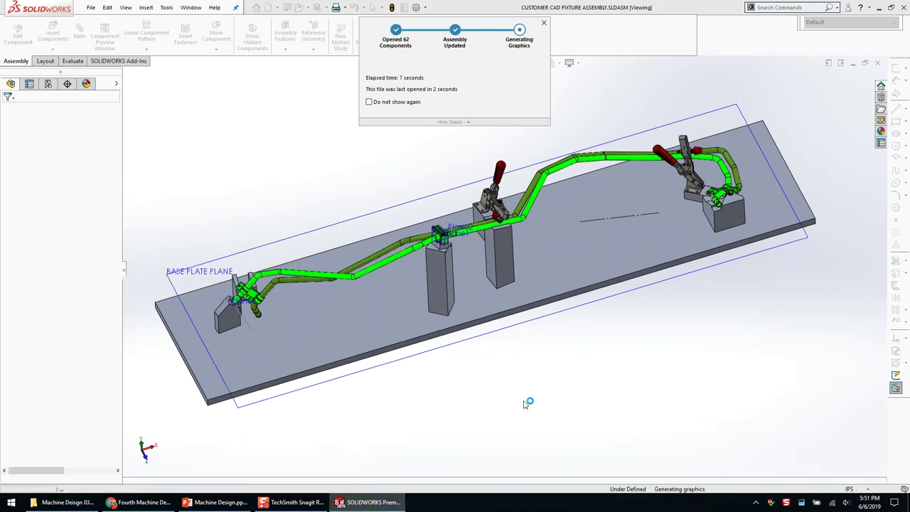
# Examine the fixture assembly from several sides, including the base plate, risers, nests, toggle clamps and bent tubes
pyautogui.moveTo(558, 395); pyautogui.dragTo(472, 332, button='middle')
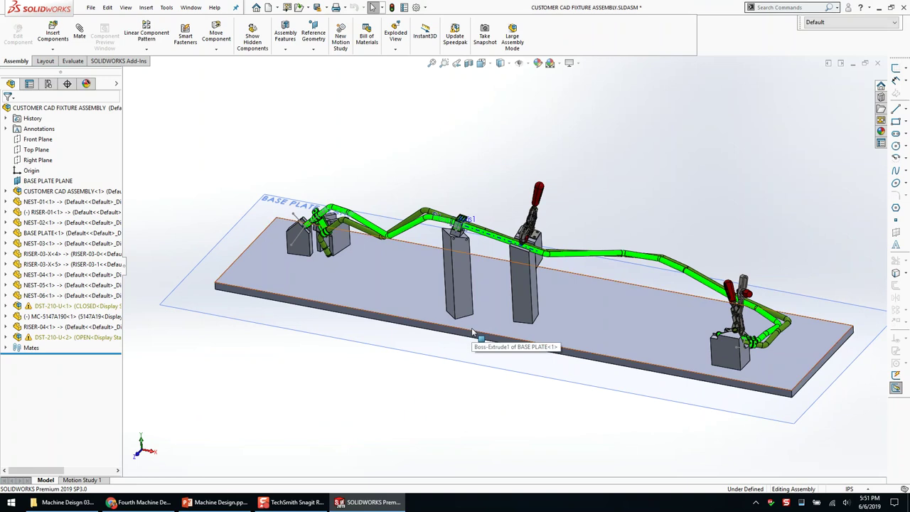
pyautogui.moveTo(426, 299); pyautogui.dragTo(521, 320, button='middle')
pyautogui.scroll(-2, 521, 321)
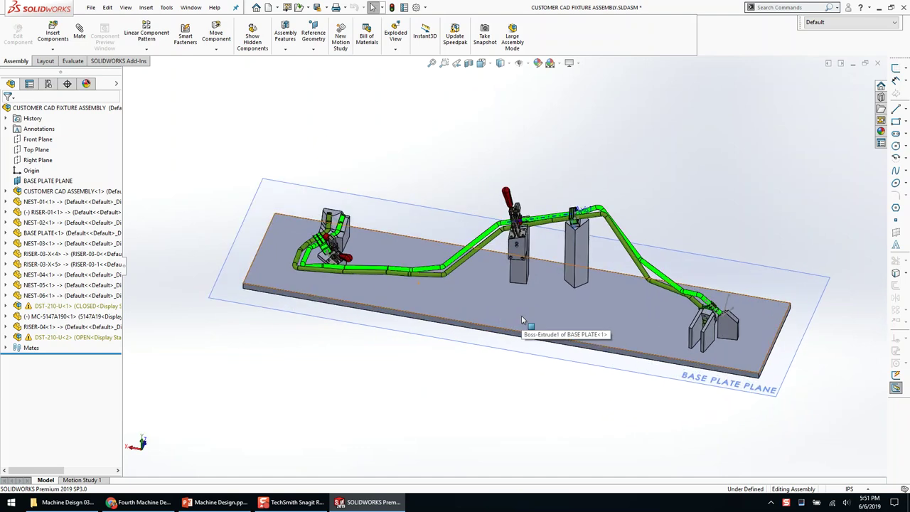
pyautogui.scroll(-3, 565, 299)
pyautogui.moveTo(567, 263); pyautogui.dragTo(566, 313, button='middle')
pyautogui.scroll(3, 323, 259)
pyautogui.scroll(-5, 329, 216)
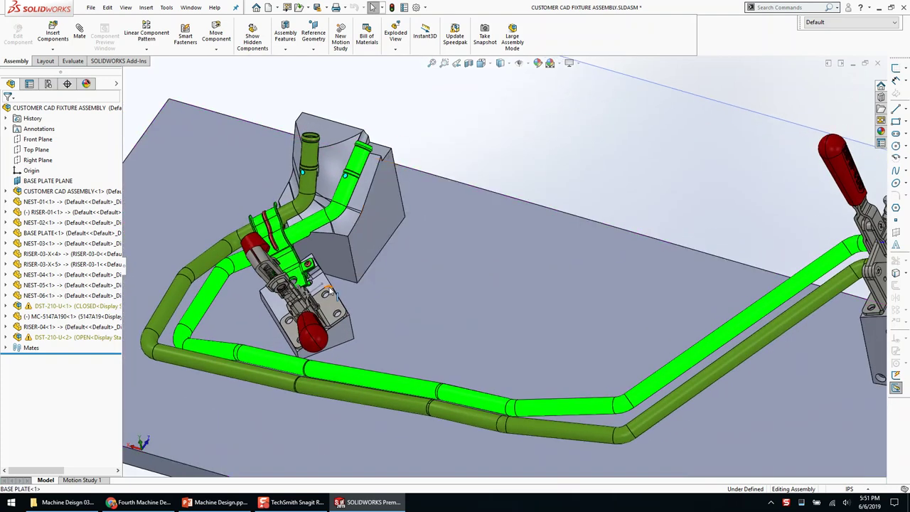
pyautogui.moveTo(321, 283); pyautogui.dragTo(325, 233, button='middle')
pyautogui.scroll(3, 325, 233)
pyautogui.scroll(3, 448, 277)
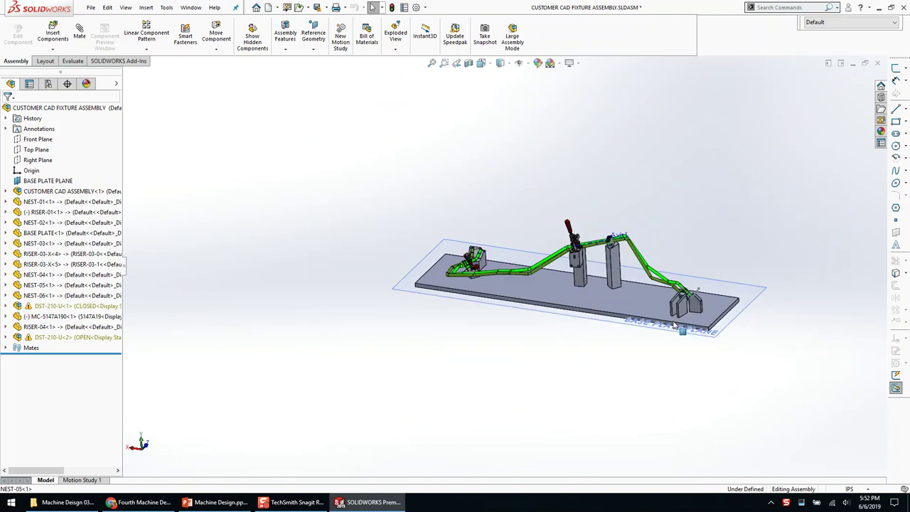
pyautogui.scroll(-2, 661, 320)
pyautogui.scroll(-2, 457, 284)
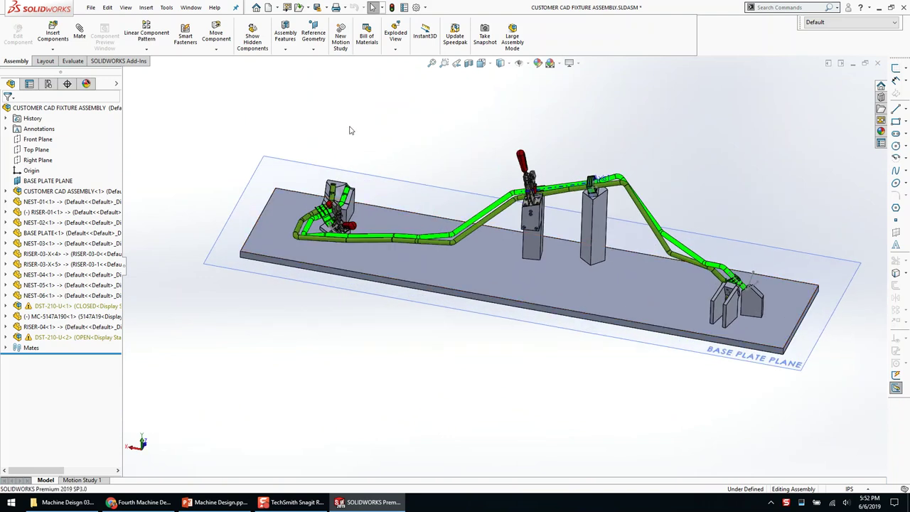
# Create a new part and start a 3D sketch viewed normal to the Top Plane
pyautogui.click(268, 7)
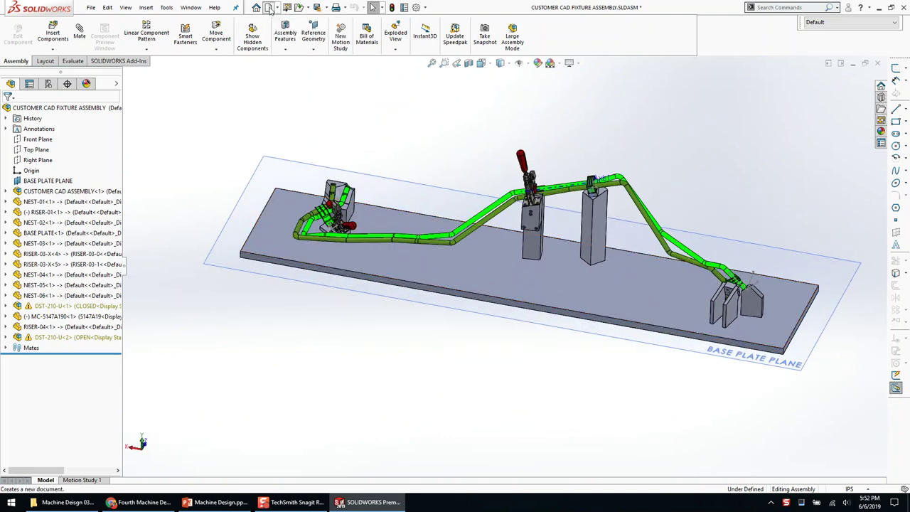
pyautogui.press('Return')
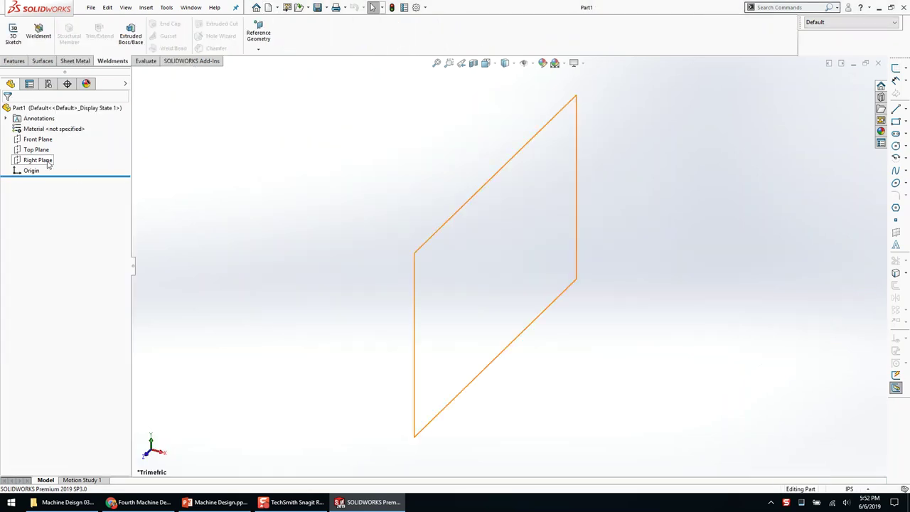
pyautogui.click(906, 69)
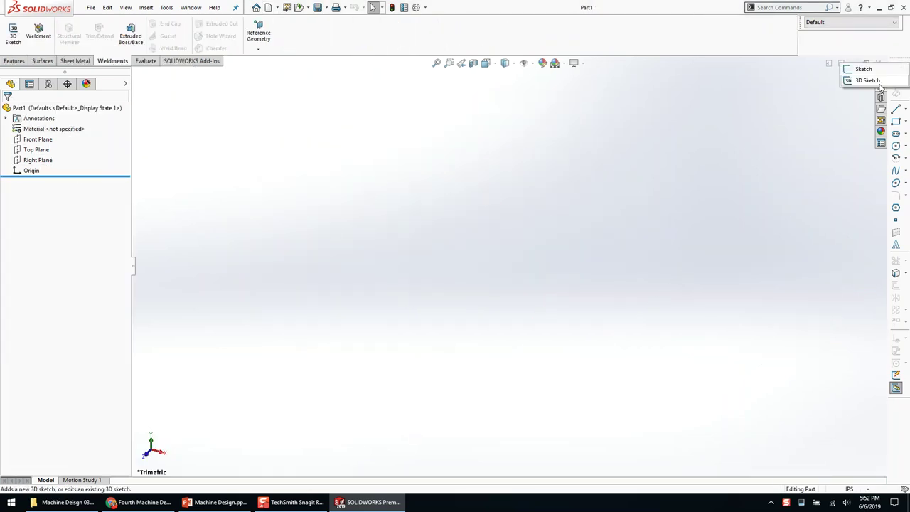
pyautogui.click(863, 80)
pyautogui.click(36, 150)
pyautogui.hotkey('ctrl', '8')
pyautogui.click(772, 200)
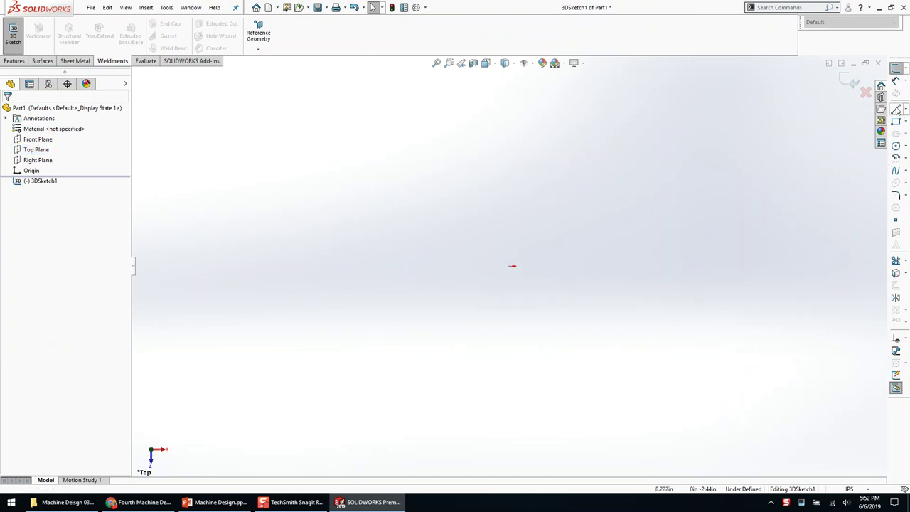
# Sketch a closed rectangle from four lines in the ZX plane around the origin, about 8.7 in wide
pyautogui.click(897, 108)
pyautogui.click(324, 157)
pyautogui.click(723, 158)
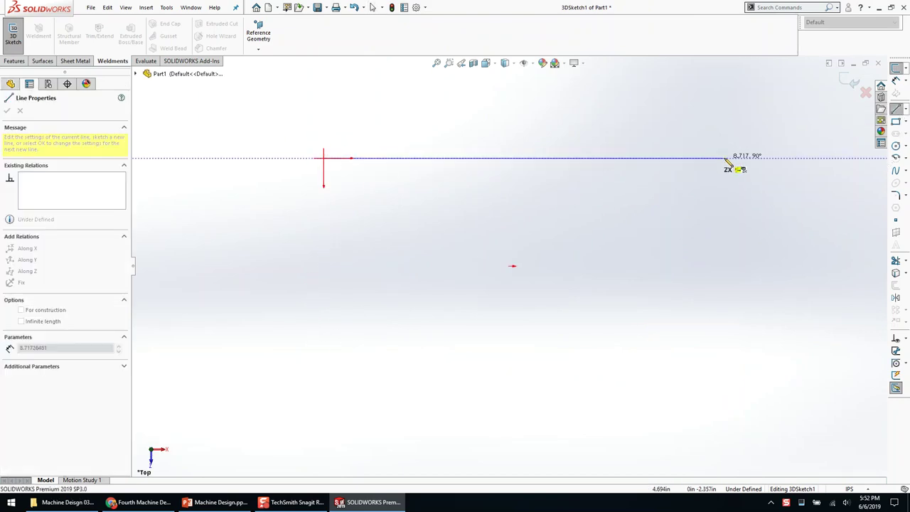
pyautogui.click(724, 370)
pyautogui.click(327, 370)
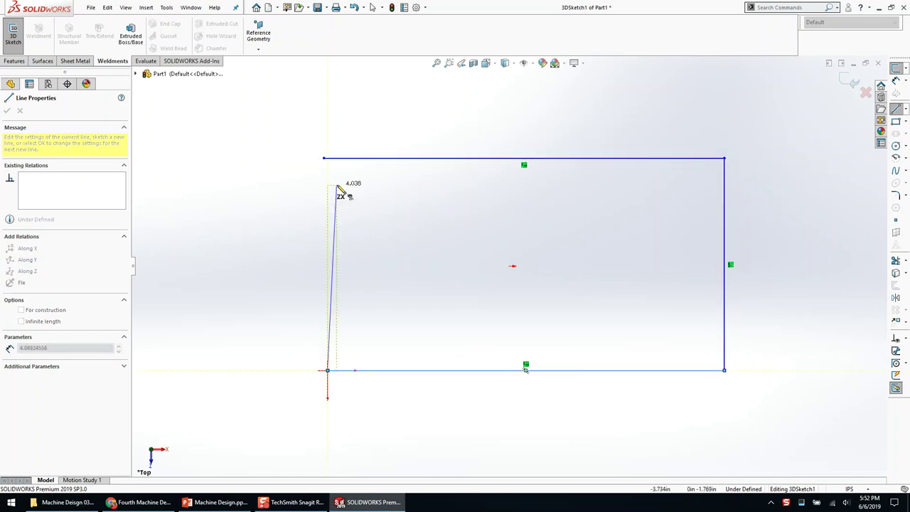
pyautogui.click(323, 158)
pyautogui.press('Escape')
pyautogui.click(323, 184)
pyautogui.moveTo(323, 183); pyautogui.dragTo(324, 158)
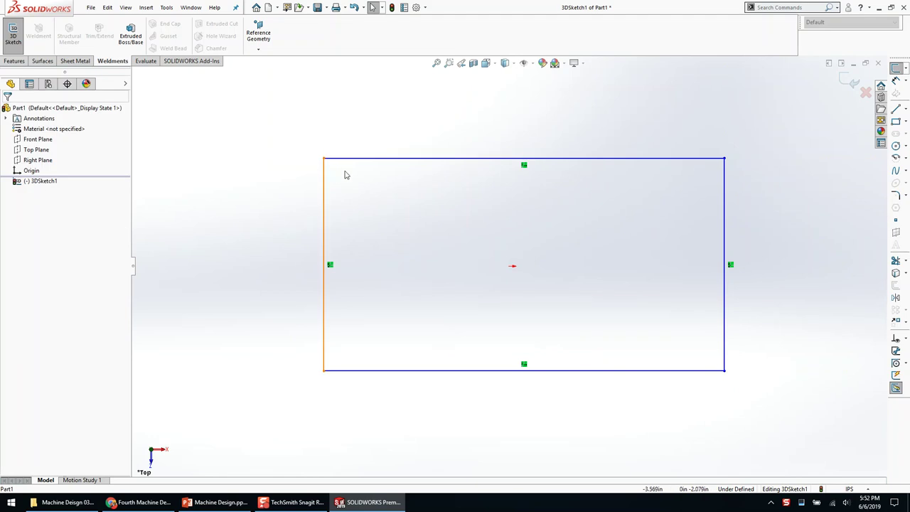
# Draw a diagonal construction line between two opposite corners of the rectangle
pyautogui.press('l')
pyautogui.click(323, 370)
pyautogui.click(724, 157)
pyautogui.press('Escape')
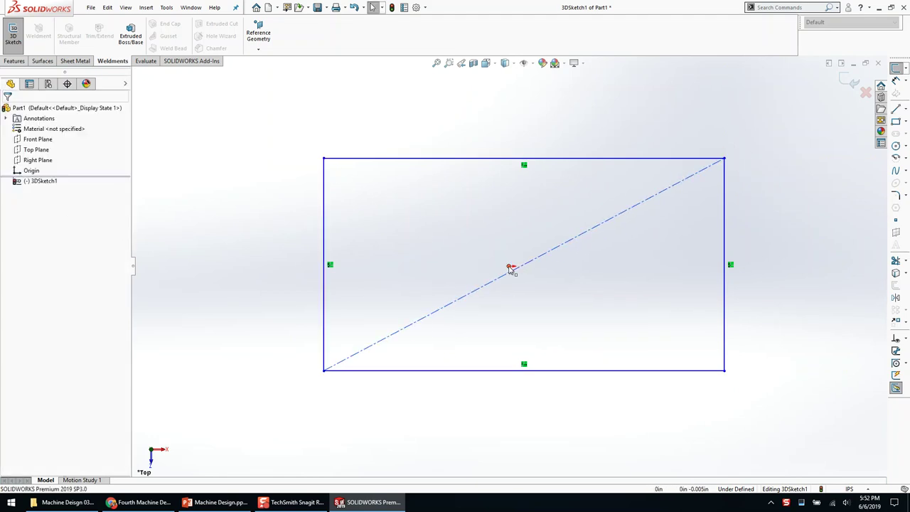
pyautogui.keyDown('ctrl'); pyautogui.click(526, 262); pyautogui.keyUp('ctrl')
pyautogui.press('Escape')
# Sketch a smaller corner rectangle, about 3.7 in wide, in the ZX plane outside the first rectangle
pyautogui.scroll(3, 403, 158)
pyautogui.click(342, 121)
pyautogui.click(440, 164)
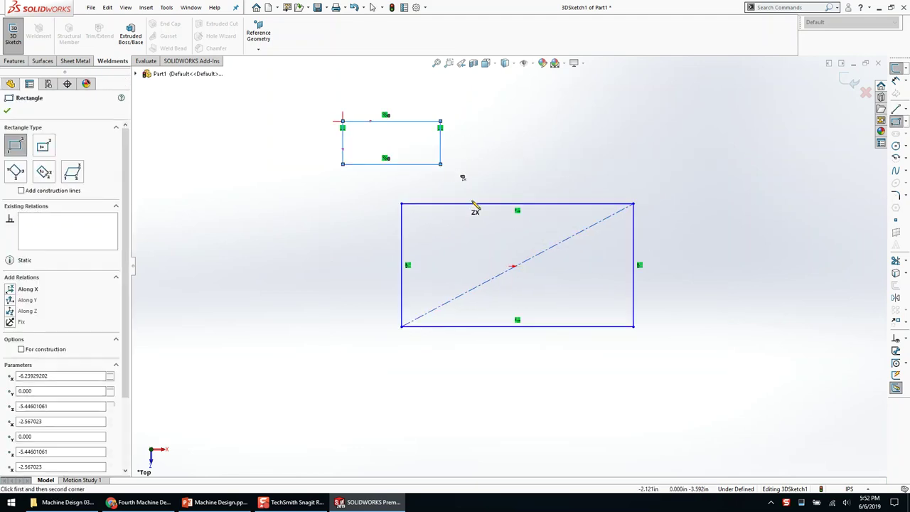
pyautogui.scroll(-1, 424, 147)
pyautogui.scroll(-2, 412, 138)
pyautogui.press('Escape')
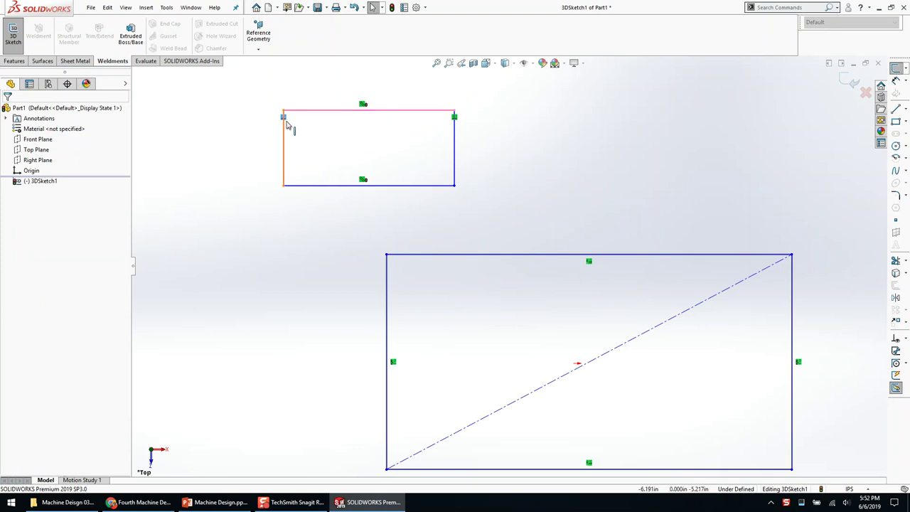
# Try moving the smaller rectangle's geometry in an orbited view, and delete that rectangle
pyautogui.moveTo(398, 308)
pyautogui.mouseDown(button='middle')
pyautogui.moveTo(415, 102)
pyautogui.moveTo(430, 245)
pyautogui.moveTo(386, 236)
pyautogui.moveTo(376, 261)
pyautogui.mouseUp(button='middle')
pyautogui.scroll(-5, 355, 316)
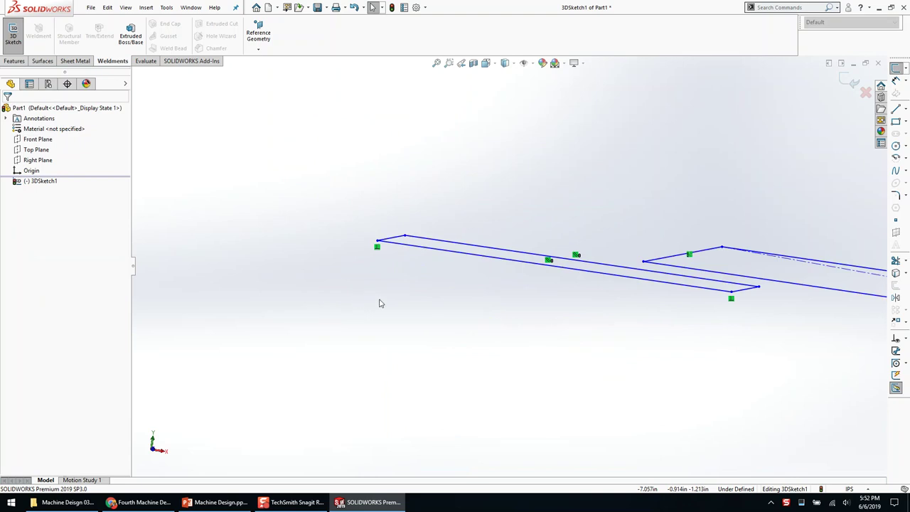
pyautogui.moveTo(417, 211); pyautogui.dragTo(413, 246)
pyautogui.click(341, 236)
pyautogui.moveTo(341, 235); pyautogui.dragTo(425, 246, button='middle')
pyautogui.hotkey('ctrl', '8')
pyautogui.moveTo(508, 305)
pyautogui.mouseDown(button='middle')
pyautogui.moveTo(388, 166)
pyautogui.moveTo(386, 242)
pyautogui.moveTo(455, 337)
pyautogui.mouseUp(button='middle')
pyautogui.moveTo(417, 363); pyautogui.dragTo(282, 217)
pyautogui.press('Delete')
# Constrain the midpoint of the diagonal construction line to the origin
pyautogui.click(37, 149)
pyautogui.hotkey('ctrl', '8')
pyautogui.click(258, 180)
pyautogui.press('f')
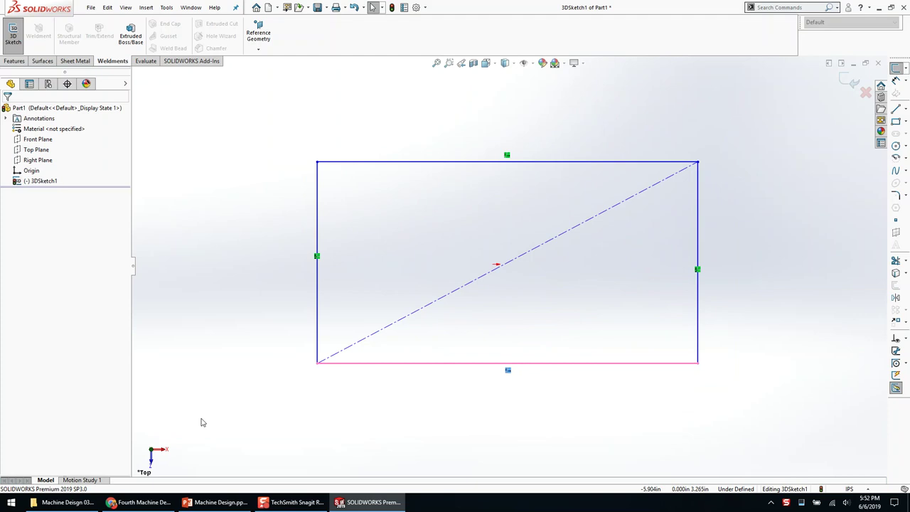
pyautogui.moveTo(410, 459)
pyautogui.mouseDown(button='middle')
pyautogui.moveTo(405, 287)
pyautogui.moveTo(305, 316)
pyautogui.moveTo(315, 384)
pyautogui.moveTo(499, 270)
pyautogui.mouseUp(button='middle')
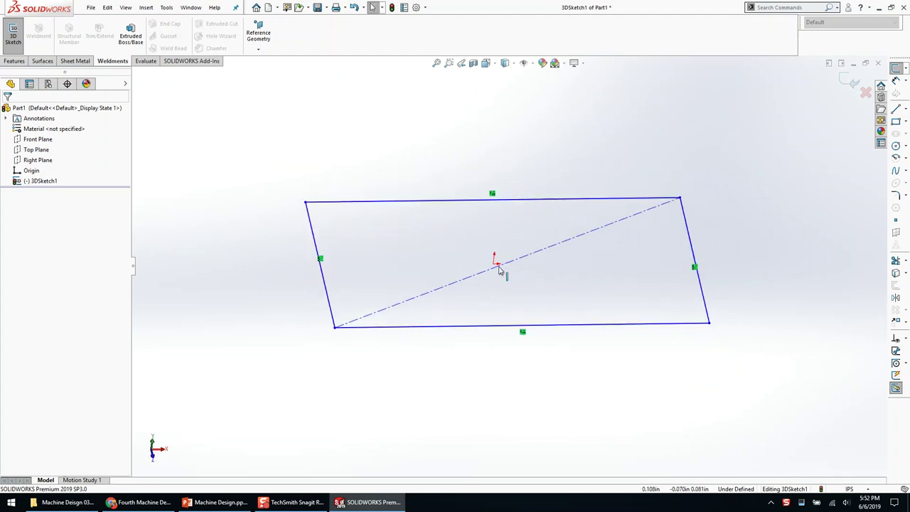
pyautogui.keyDown('ctrl'); pyautogui.click(455, 285); pyautogui.keyUp('ctrl')
# Dimension the rectangle's short side to 12 in and its long side to 36 in
pyautogui.press('d')
pyautogui.click(677, 286)
pyautogui.click(700, 313)
pyautogui.write('1')
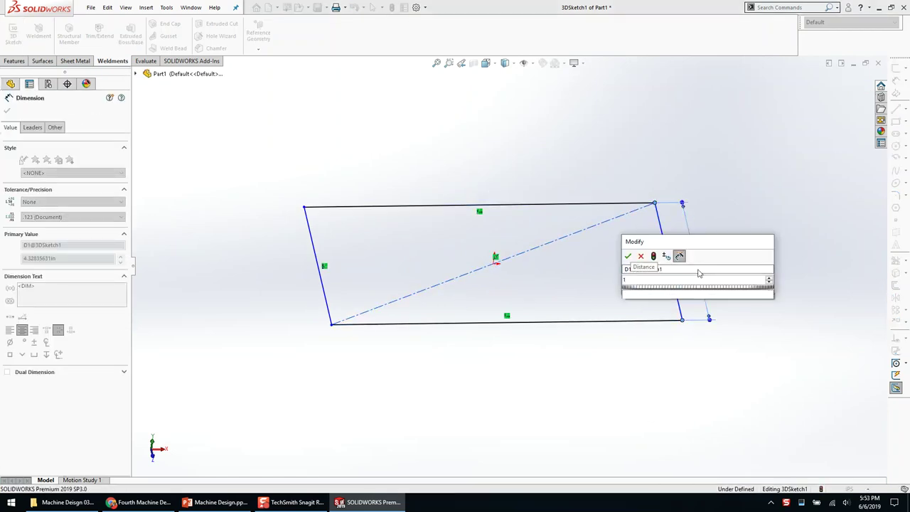
pyautogui.write('2')
pyautogui.press('Return')
pyautogui.click(581, 206)
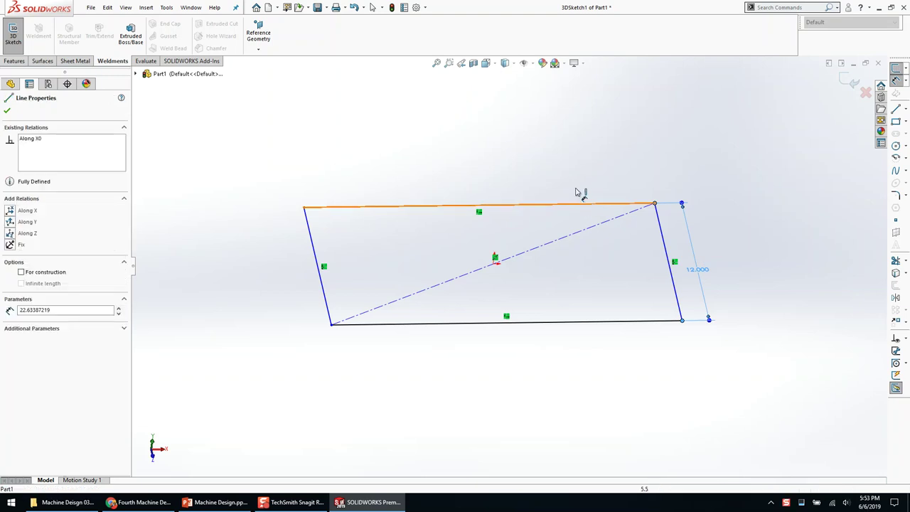
pyautogui.click(604, 240)
pyautogui.write('36')
pyautogui.press('Return')
# Switch line sketching to the XY plane and sketch two vertical lines near the rectangle's left corners
pyautogui.moveTo(602, 239)
pyautogui.mouseDown(button='middle')
pyautogui.moveTo(578, 315)
pyautogui.moveTo(554, 263)
pyautogui.moveTo(538, 272)
pyautogui.moveTo(513, 264)
pyautogui.mouseUp(button='middle')
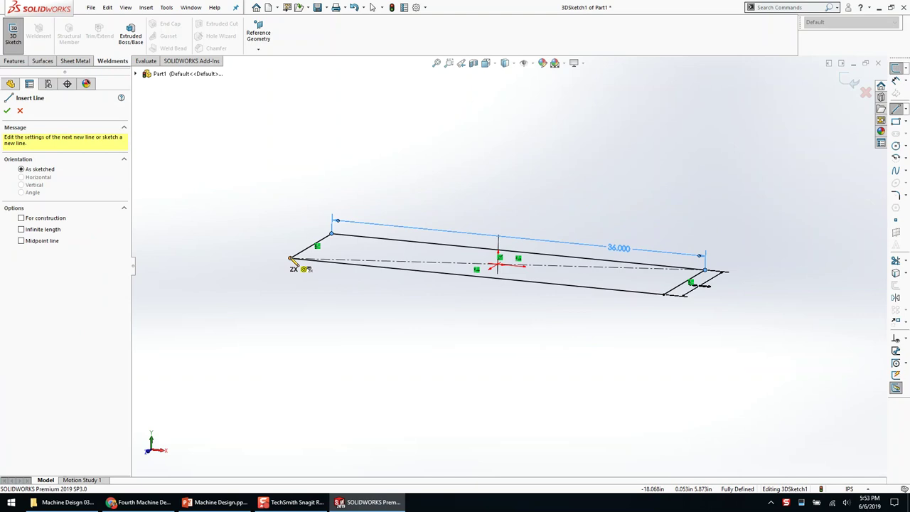
pyautogui.moveTo(299, 236); pyautogui.dragTo(303, 226, button='middle')
pyautogui.press('Tab')
pyautogui.click(304, 224)
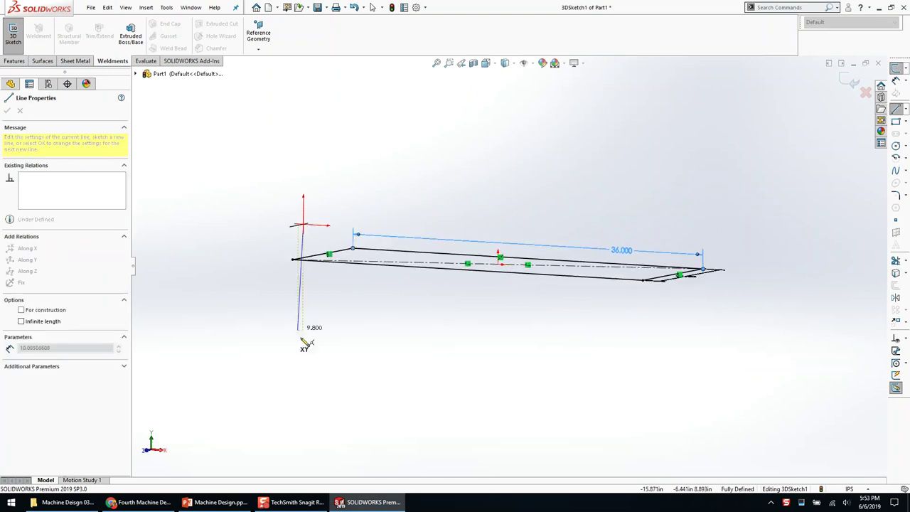
pyautogui.click(303, 344)
pyautogui.press('Escape')
pyautogui.click(358, 186)
pyautogui.click(359, 324)
pyautogui.click(585, 347)
pyautogui.press('Escape')
pyautogui.press('Escape')
# Sketch two vertical lines near the rectangle's right corners, the outer one about 16 in long, and delete the stray horizontal line
pyautogui.click(722, 181)
pyautogui.click(722, 353)
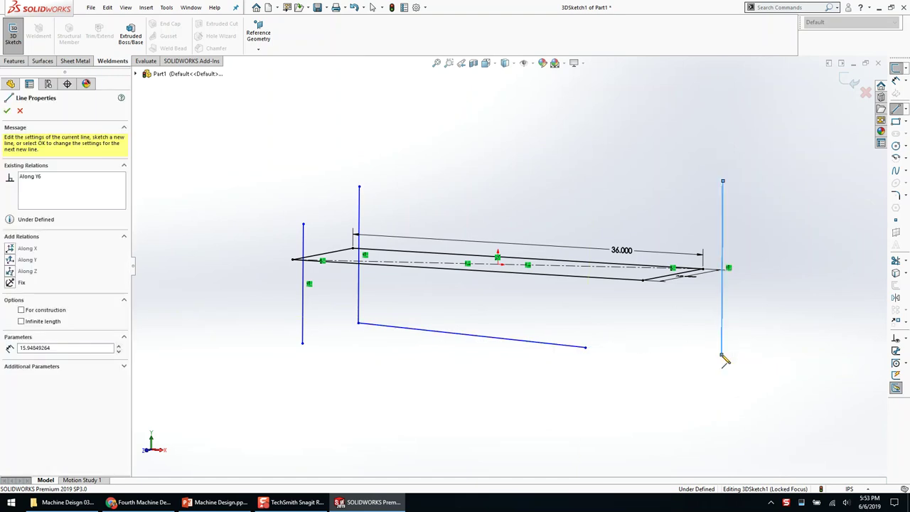
pyautogui.press('Escape')
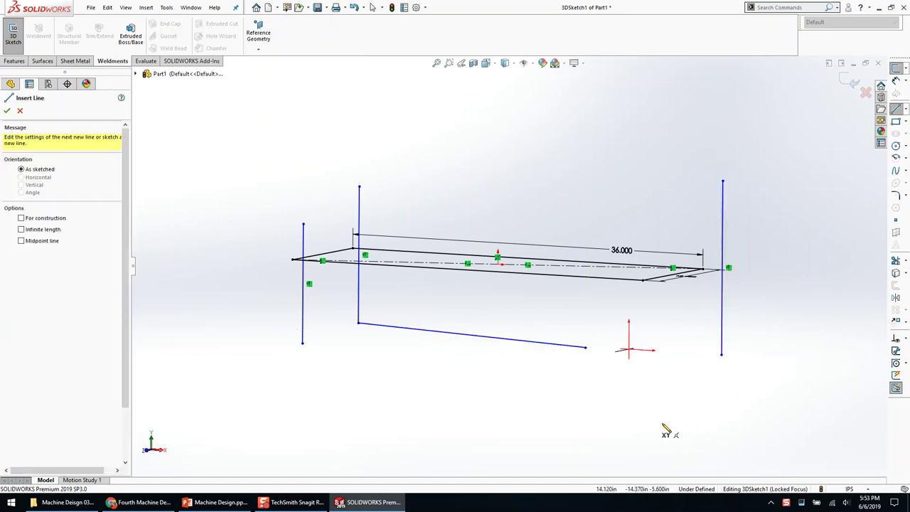
pyautogui.moveTo(662, 408); pyautogui.dragTo(701, 391, button='middle')
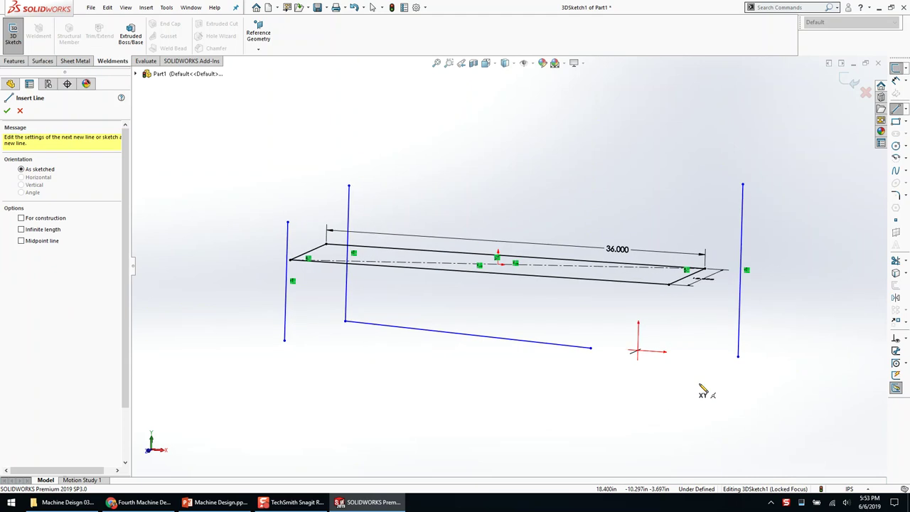
pyautogui.moveTo(668, 190)
pyautogui.mouseDown()
pyautogui.moveTo(671, 362)
pyautogui.moveTo(662, 366)
pyautogui.mouseUp()
pyautogui.press('Escape')
pyautogui.click(551, 343)
pyautogui.press('Delete')
# Make the two left vertical lines coincident with the rectangle's back-left and front-left corners
pyautogui.moveTo(491, 319); pyautogui.dragTo(336, 221, button='middle')
pyautogui.moveTo(349, 210); pyautogui.dragTo(358, 226)
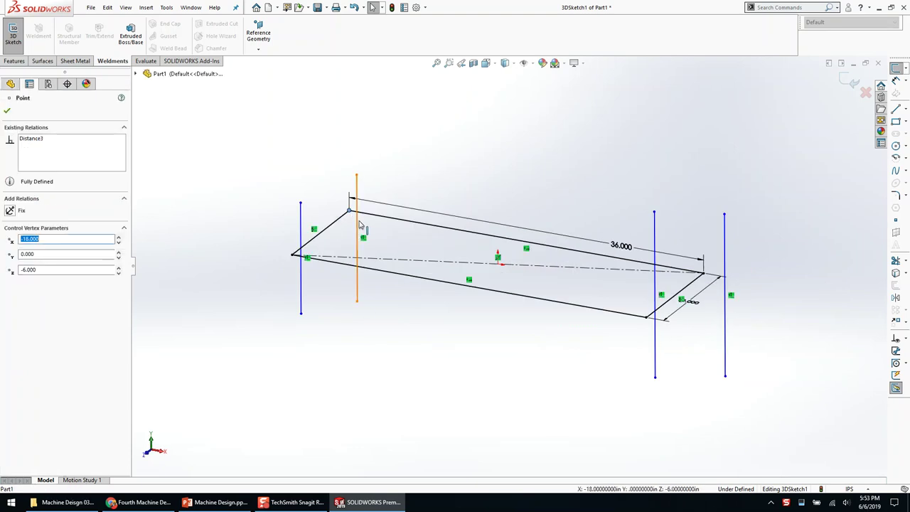
pyautogui.click(292, 254)
pyautogui.keyDown('ctrl'); pyautogui.click(301, 280); pyautogui.keyUp('ctrl')
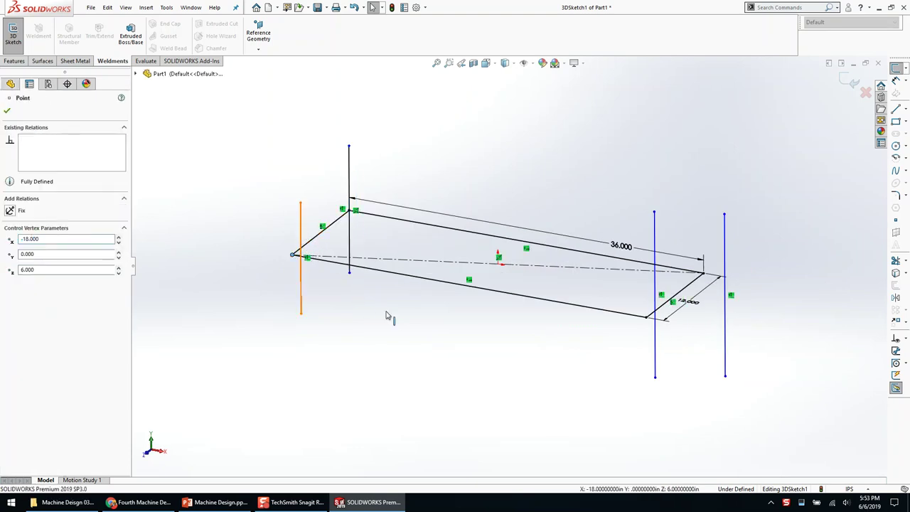
pyautogui.click(413, 291)
# Make the two right vertical lines coincident with the rectangle's front-right and back-right corners
pyautogui.click(671, 336)
pyautogui.click(646, 317)
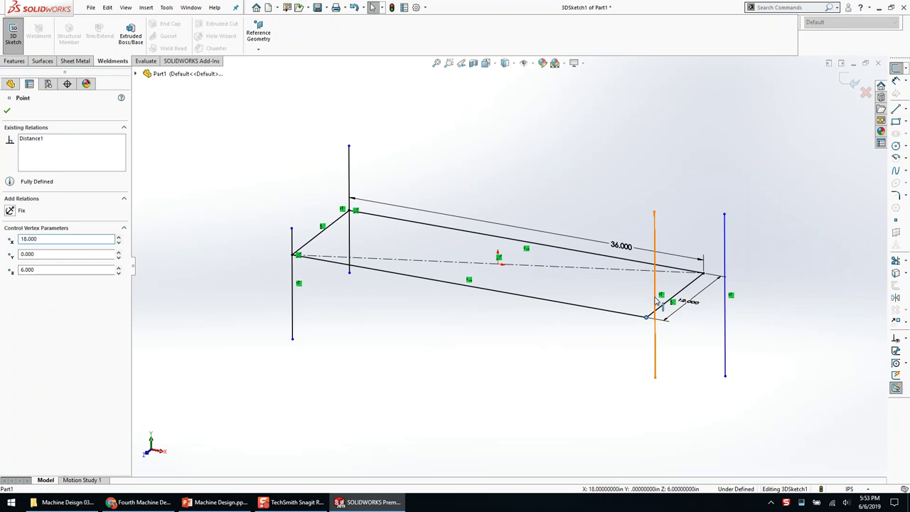
pyautogui.keyDown('ctrl'); pyautogui.click(654, 305); pyautogui.keyUp('ctrl')
pyautogui.click(693, 277)
pyautogui.click(703, 273)
pyautogui.keyDown('ctrl'); pyautogui.click(725, 269); pyautogui.keyUp('ctrl')
pyautogui.click(731, 394)
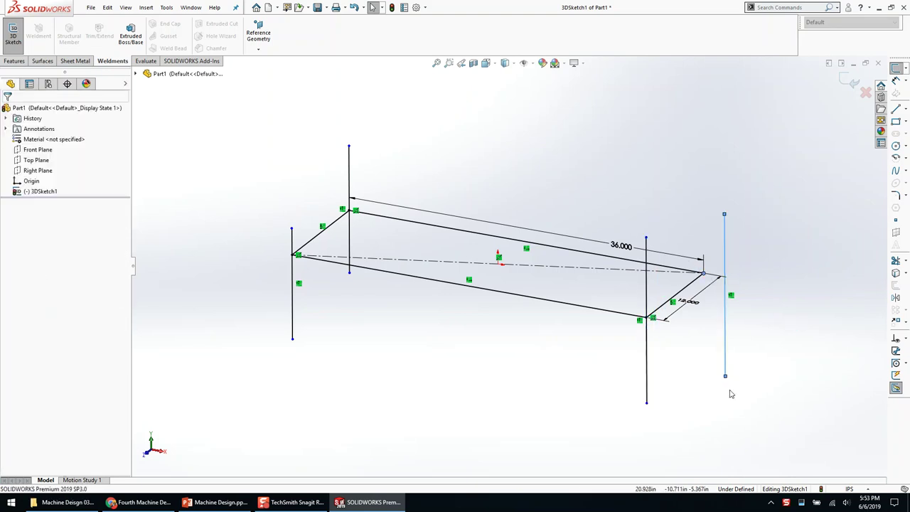
# Add an equal relation between all four vertical leg lines
pyautogui.moveTo(703, 383); pyautogui.dragTo(696, 340, button='middle')
pyautogui.hotkey('ctrl', '1')
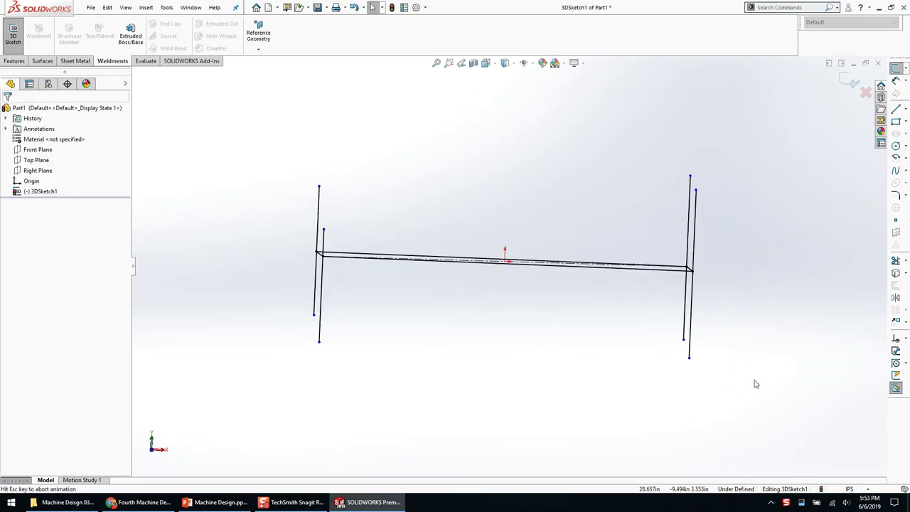
pyautogui.moveTo(794, 446); pyautogui.dragTo(216, 301)
pyautogui.click(374, 358)
# Sketch a closed rectangle of four construction lines connecting the top endpoints of the four legs
pyautogui.moveTo(469, 329); pyautogui.dragTo(450, 359, button='middle')
pyautogui.press('l')
pyautogui.click(269, 254)
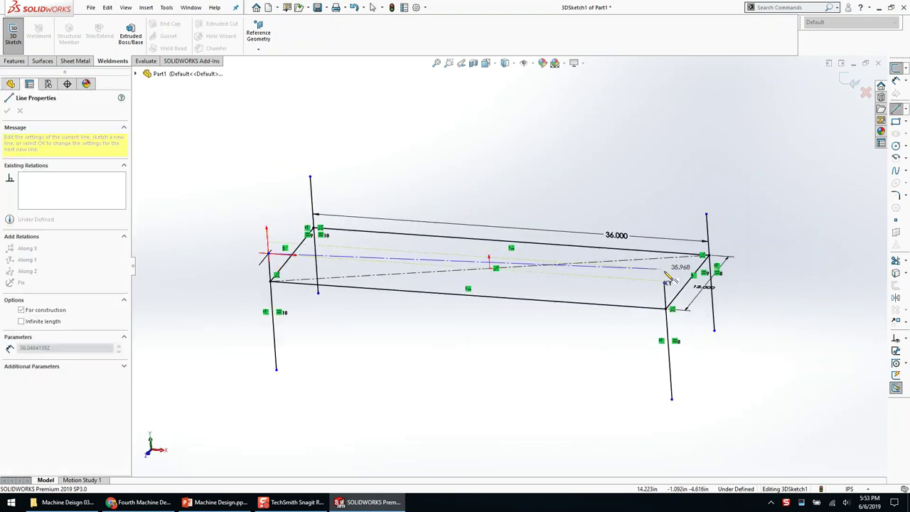
pyautogui.click(706, 214)
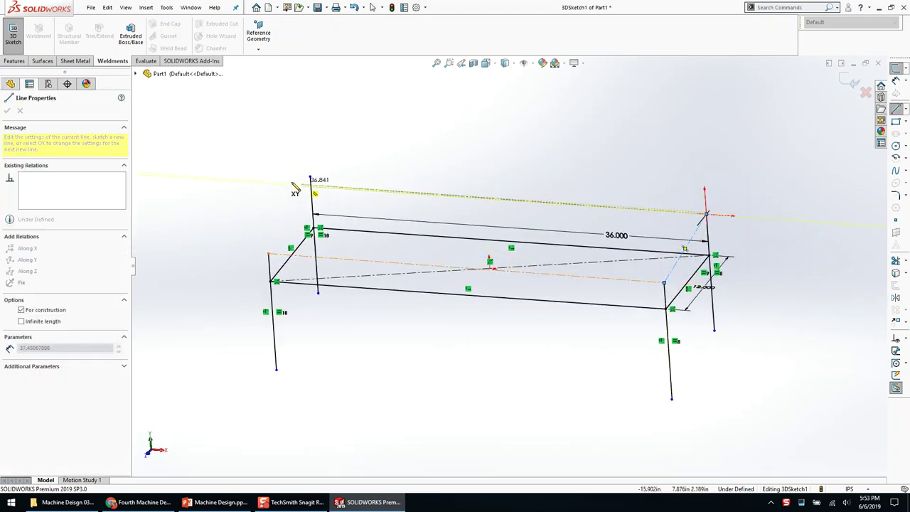
pyautogui.click(309, 177)
pyautogui.click(269, 253)
pyautogui.press('Escape')
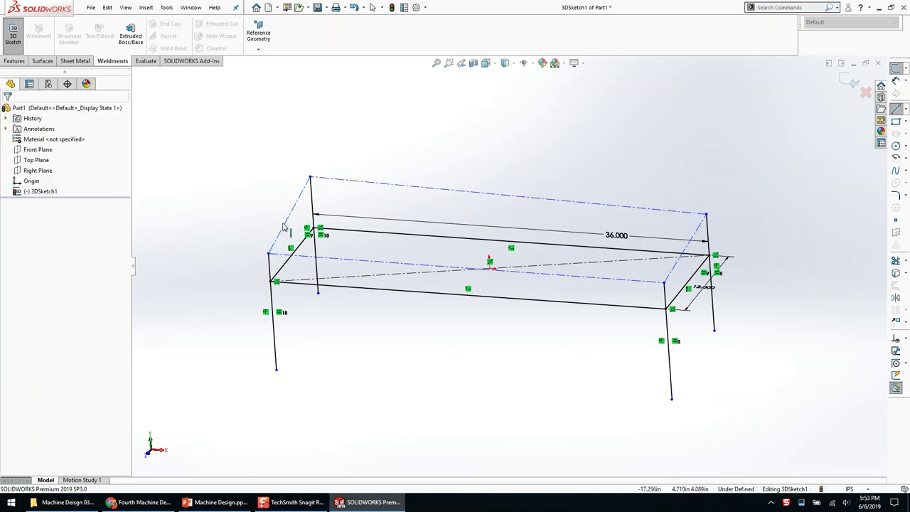
# Constrain the upper construction rectangle's two short sides along Z and its two long sides along X
pyautogui.click(290, 215)
pyautogui.keyDown('ctrl'); pyautogui.click(674, 272); pyautogui.keyUp('ctrl')
pyautogui.moveTo(511, 416); pyautogui.dragTo(472, 423, button='middle')
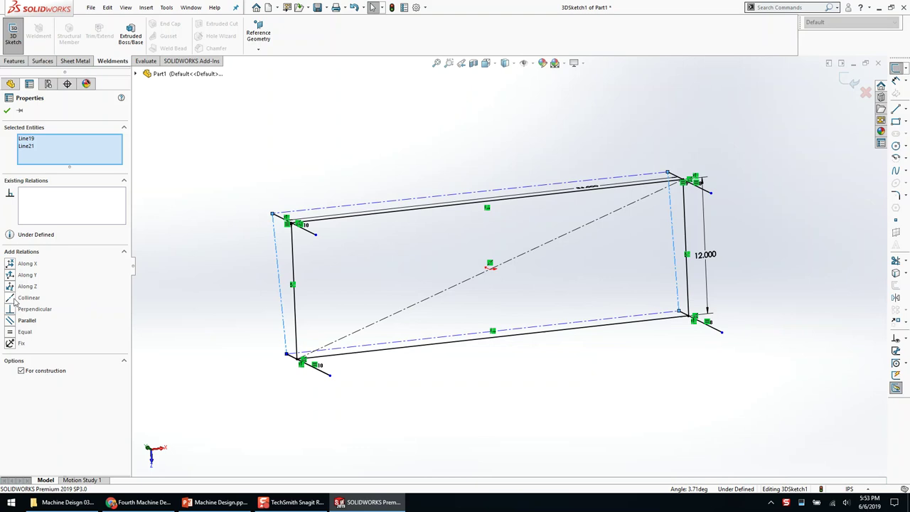
pyautogui.moveTo(397, 284); pyautogui.dragTo(404, 211, button='middle')
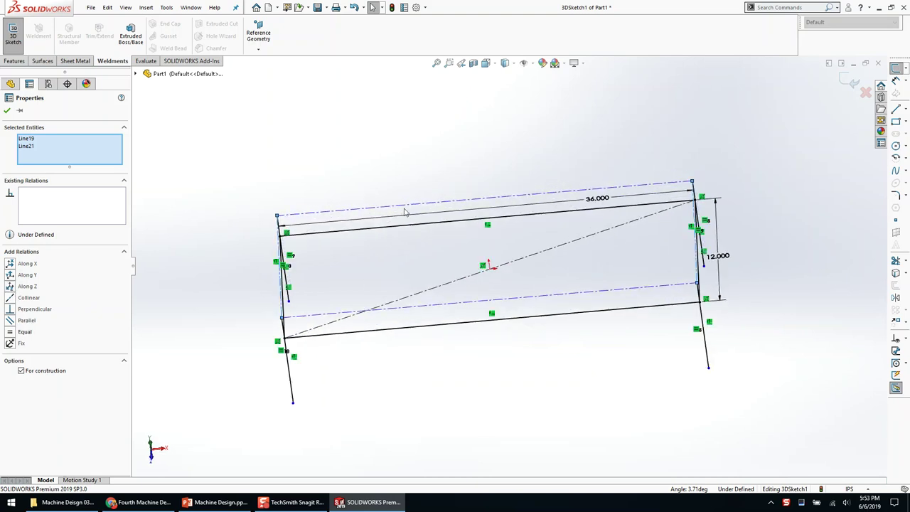
pyautogui.click(412, 204)
pyautogui.keyDown('ctrl'); pyautogui.click(444, 303); pyautogui.keyUp('ctrl')
pyautogui.moveTo(337, 288); pyautogui.dragTo(256, 332, button='middle')
pyautogui.click(10, 263)
pyautogui.click(195, 298)
# Dimension the distance between the front construction line and the front rectangle line below it as 2 in
pyautogui.moveTo(195, 299); pyautogui.dragTo(260, 269, button='middle')
pyautogui.press('d')
pyautogui.click(332, 312)
pyautogui.click(304, 287)
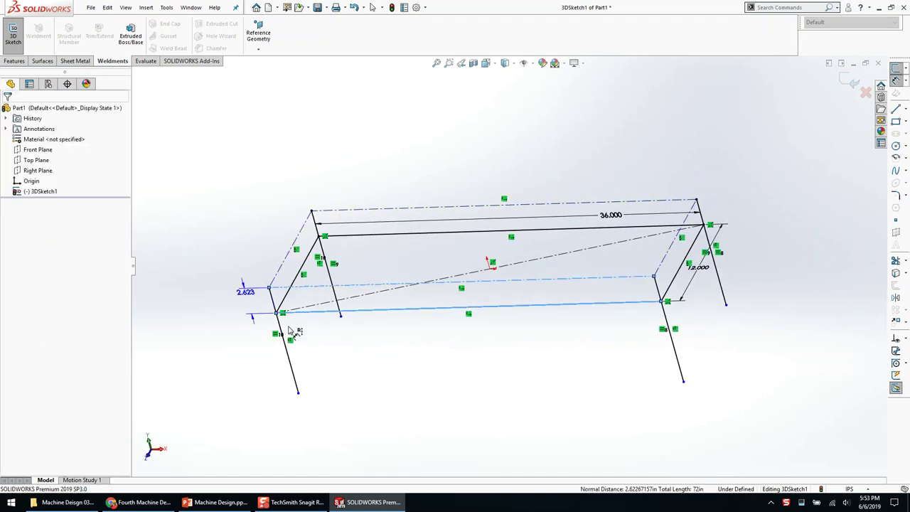
pyautogui.click(286, 323)
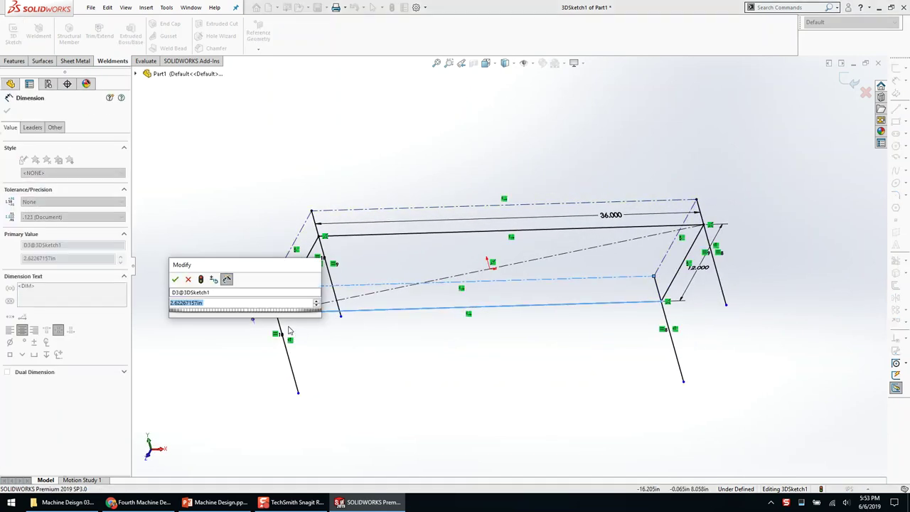
pyautogui.write('2')
pyautogui.press('Return')
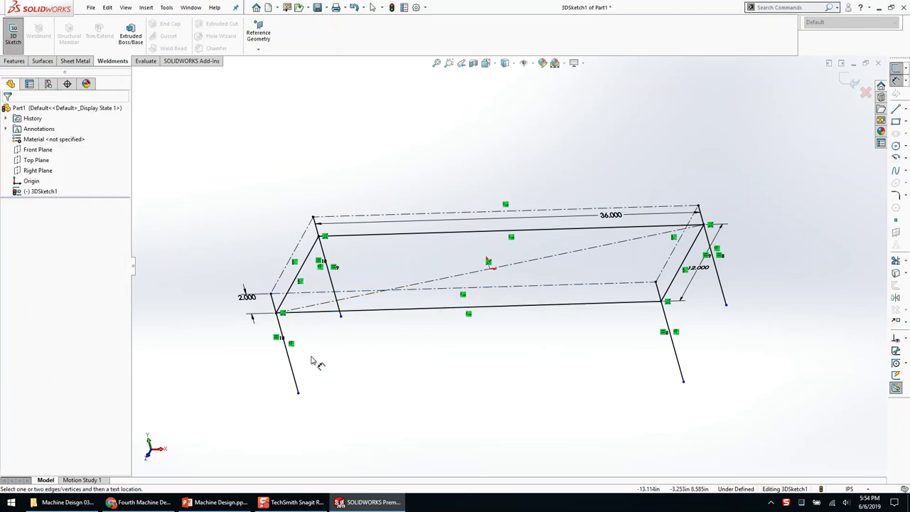
# Dimension the front-left leg line to 26 in and exit the 3D sketch
pyautogui.click(291, 365)
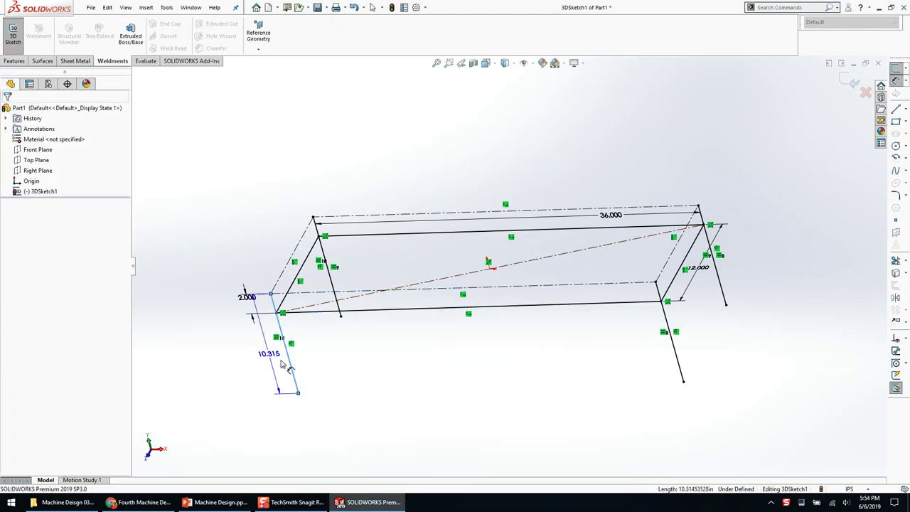
pyautogui.click(284, 364)
pyautogui.write('26')
pyautogui.press('Return')
pyautogui.scroll(5, 552, 372)
pyautogui.scroll(-3, 539, 355)
pyautogui.moveTo(525, 280)
pyautogui.mouseDown(button='middle')
pyautogui.moveTo(555, 228)
pyautogui.moveTo(495, 263)
pyautogui.mouseUp(button='middle')
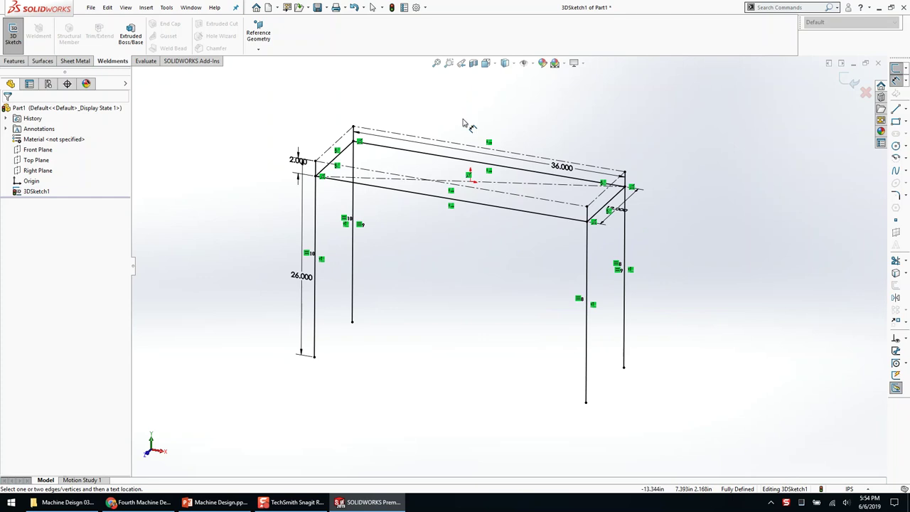
pyautogui.click(853, 85)
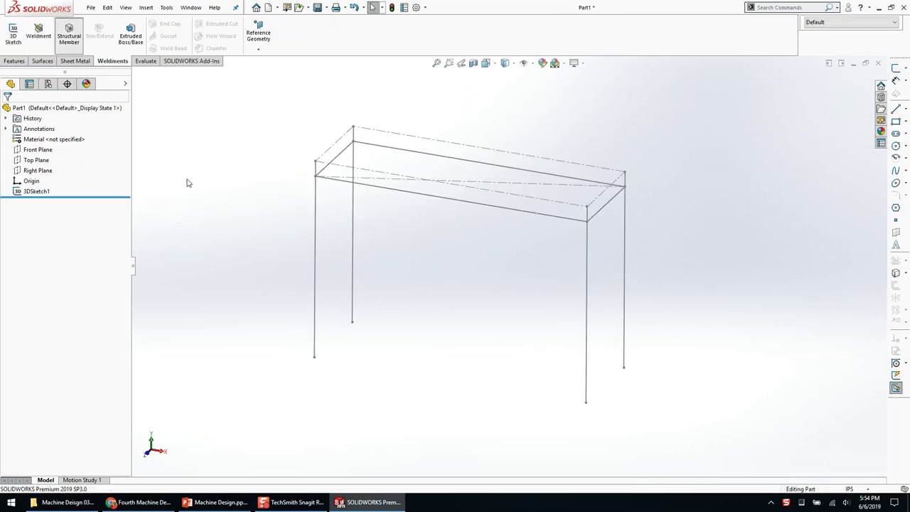
# Set the structural member profile to ANSI Standard, Tube Square - Configured, size TS2x2x0.125
pyautogui.click(58, 174)
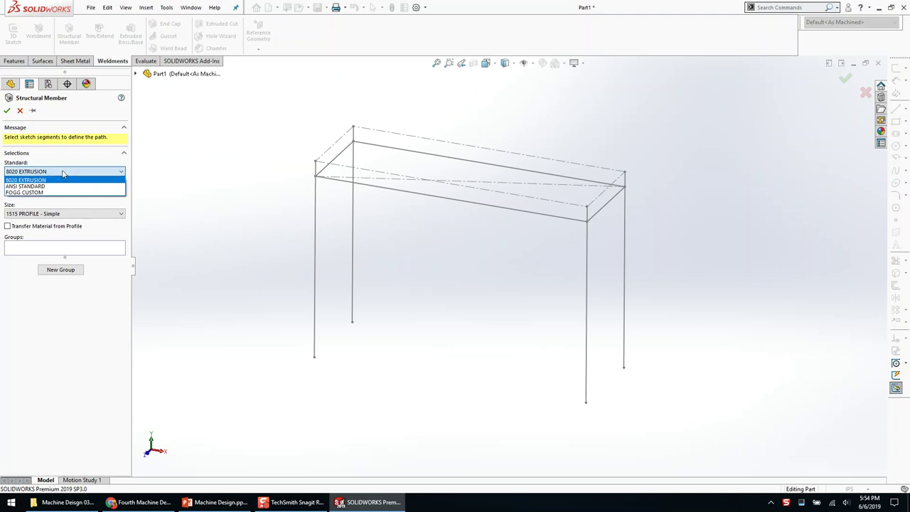
pyautogui.click(61, 190)
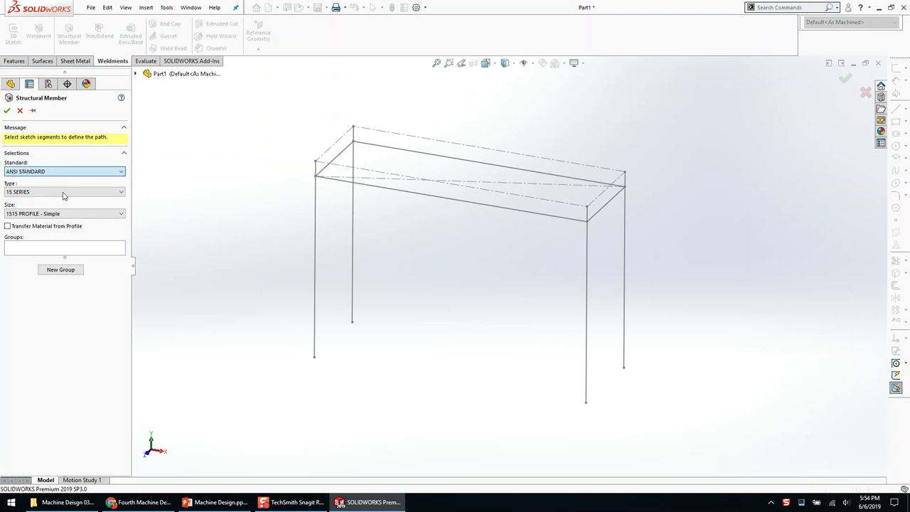
pyautogui.click(62, 196)
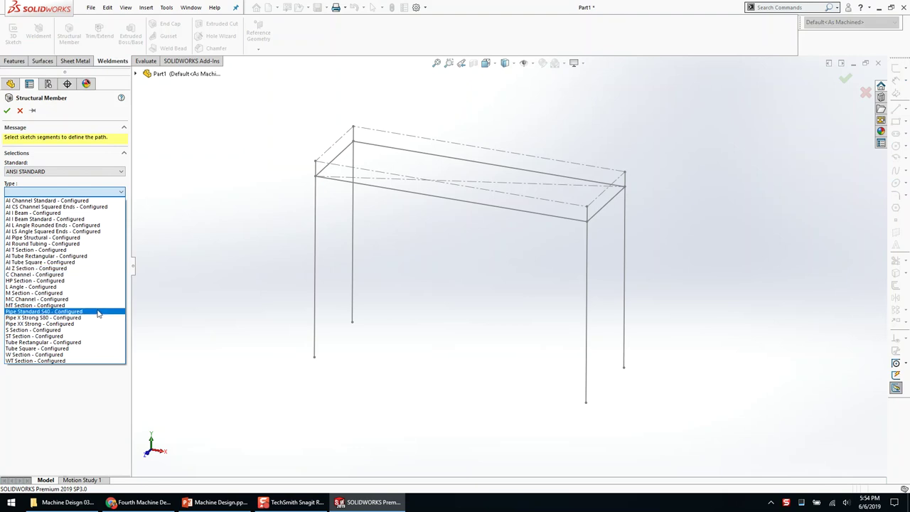
pyautogui.click(78, 348)
pyautogui.click(69, 214)
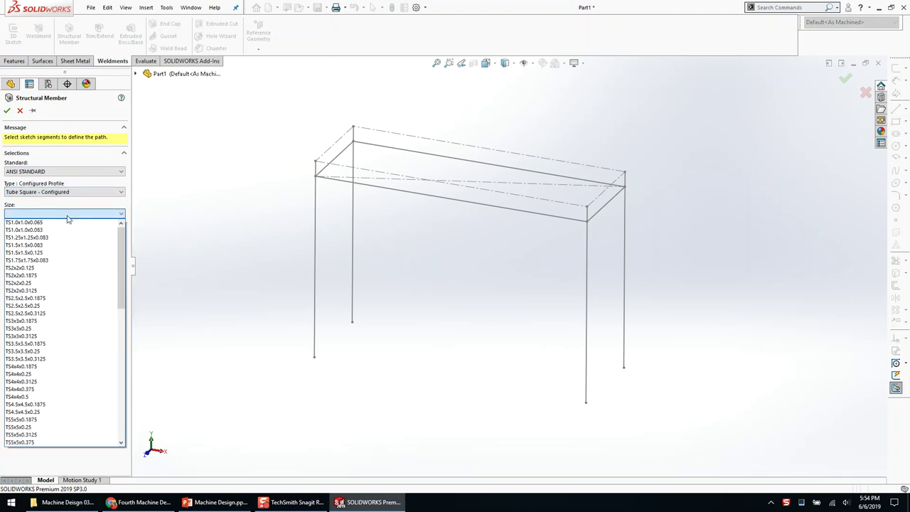
pyautogui.click(68, 268)
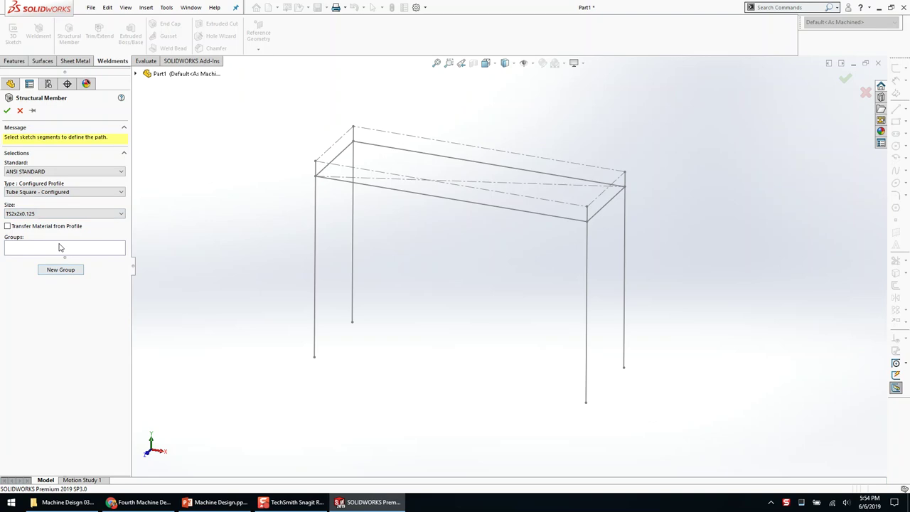
# Try the four vertical leg lines as the first structural member group
pyautogui.moveTo(389, 244)
pyautogui.mouseDown(button='middle')
pyautogui.moveTo(418, 254)
pyautogui.moveTo(431, 244)
pyautogui.mouseUp(button='middle')
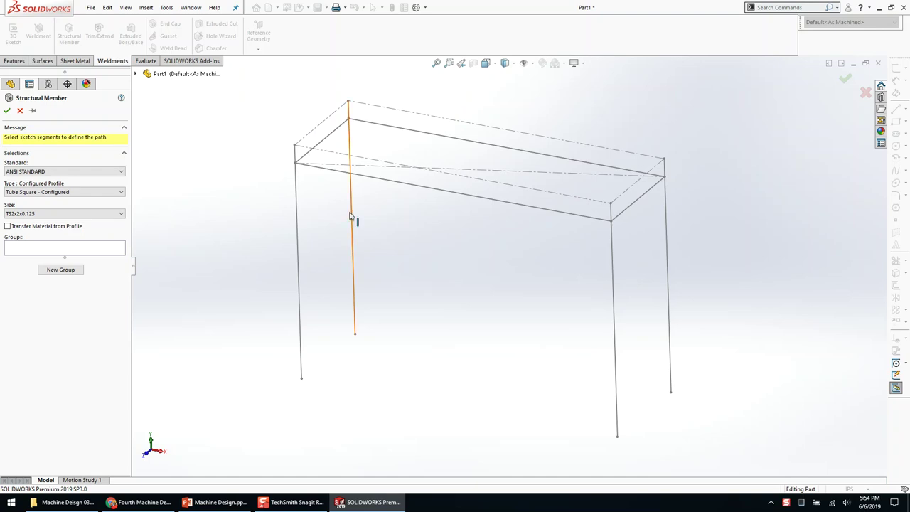
pyautogui.click(298, 241)
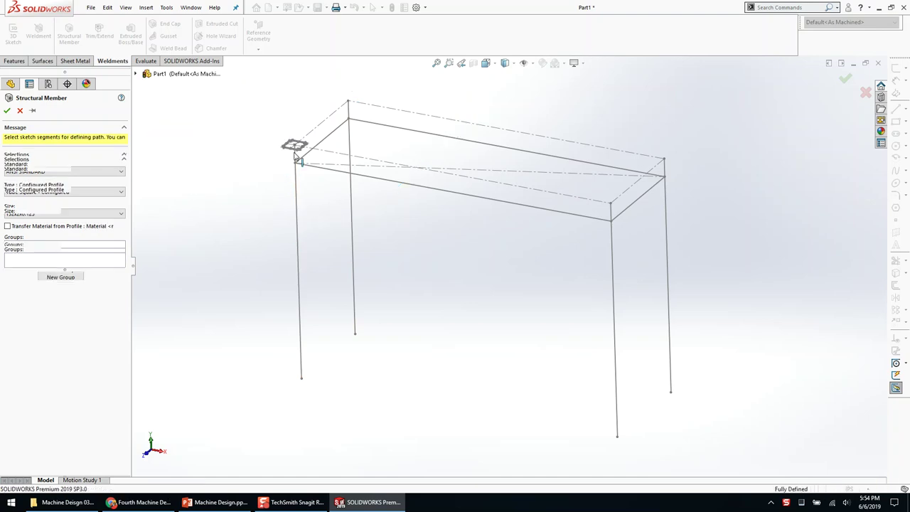
pyautogui.moveTo(291, 199)
pyautogui.mouseDown(button='middle')
pyautogui.moveTo(303, 220)
pyautogui.moveTo(291, 192)
pyautogui.mouseUp(button='middle')
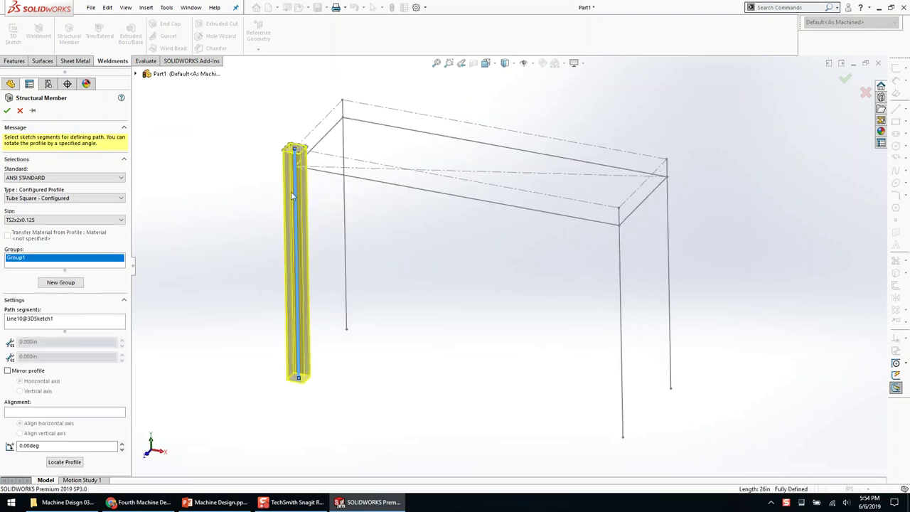
pyautogui.click(347, 204)
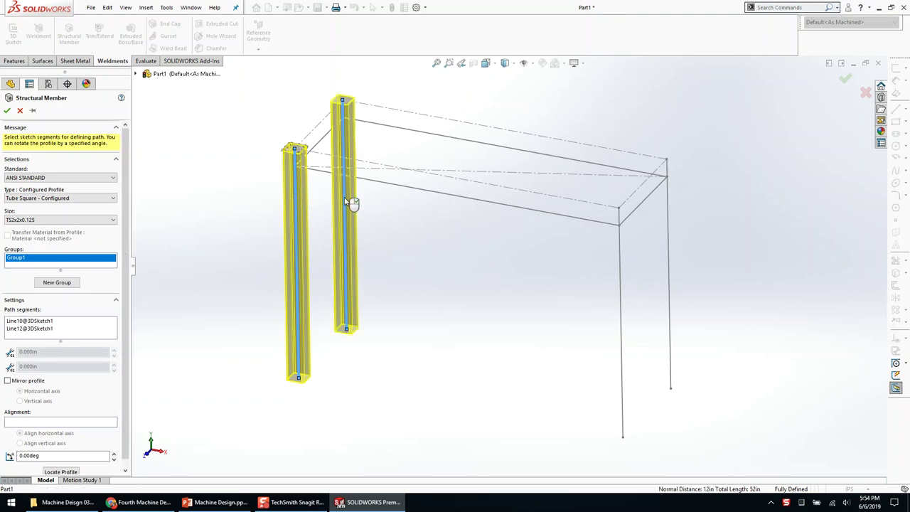
pyautogui.click(670, 241)
pyautogui.click(621, 275)
# Try the four solid rectangle lines as a second structural member group, inspect the leg joints, and cancel the feature
pyautogui.click(61, 283)
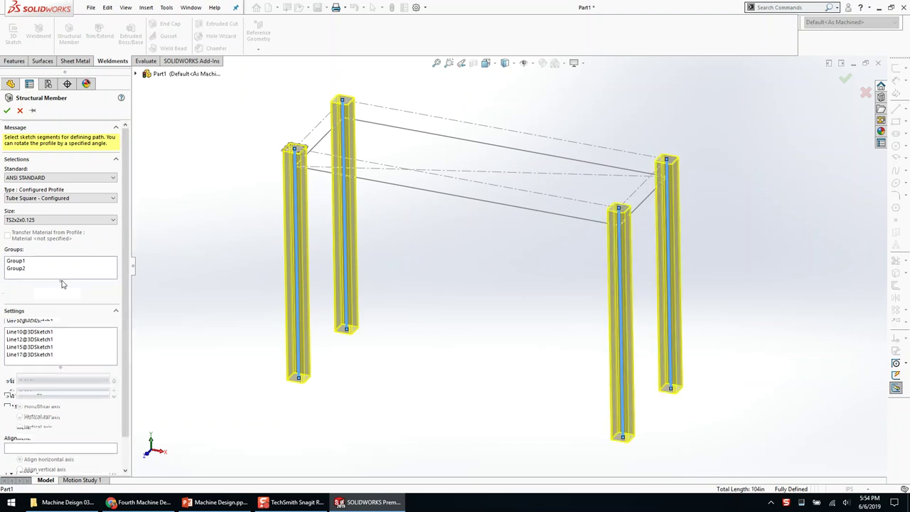
pyautogui.click(385, 182)
pyautogui.click(321, 141)
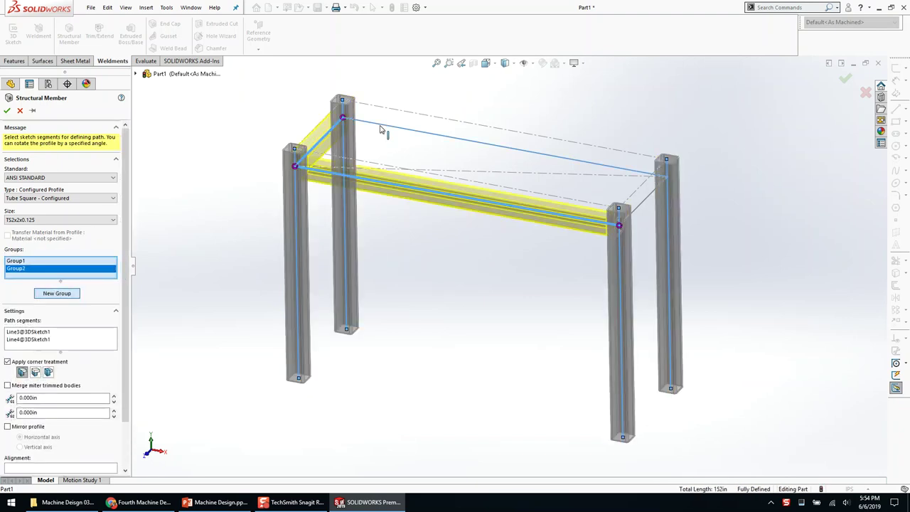
pyautogui.click(380, 130)
pyautogui.click(646, 207)
pyautogui.moveTo(645, 207); pyautogui.dragTo(384, 264, button='middle')
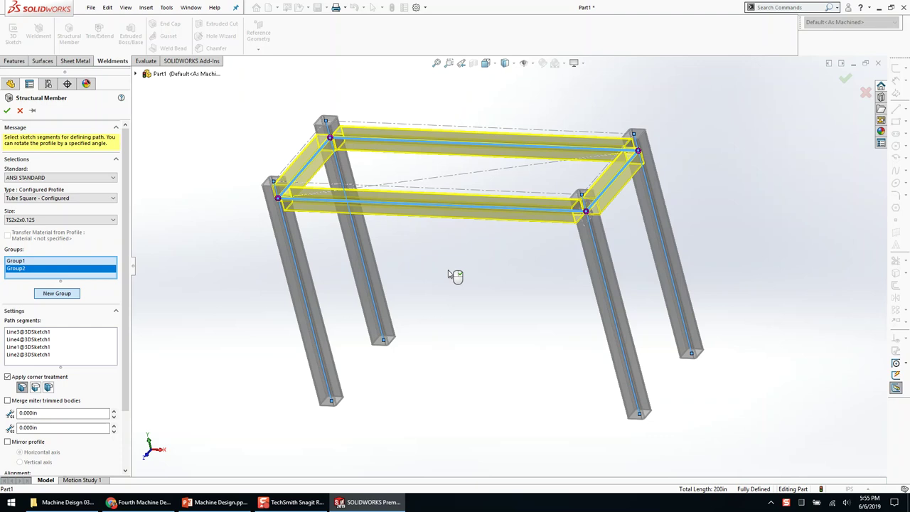
pyautogui.scroll(-2, 507, 206)
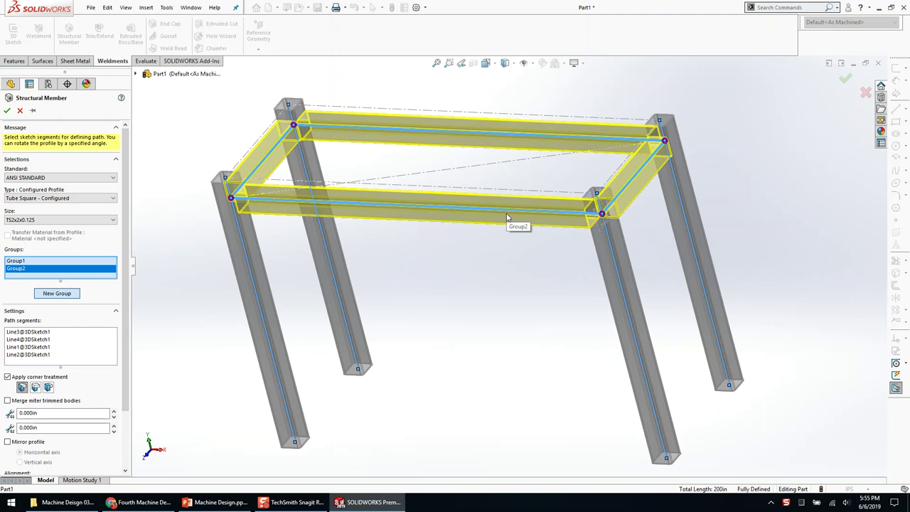
pyautogui.moveTo(508, 216); pyautogui.dragTo(508, 172, button='middle')
pyautogui.scroll(1, 526, 181)
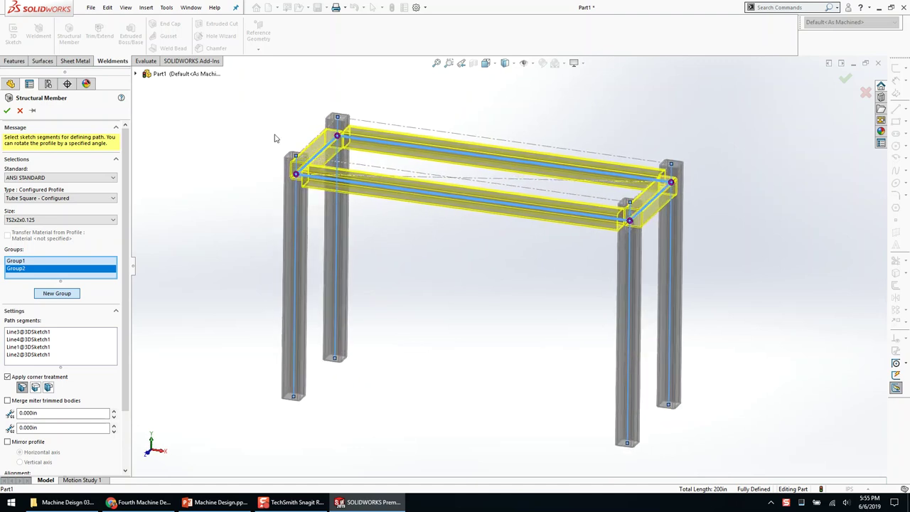
pyautogui.click(20, 110)
# Edit the 3D sketch and delete the upper construction rectangle together with its 2 in offset dimension
pyautogui.rightClick(309, 176)
pyautogui.click(317, 147)
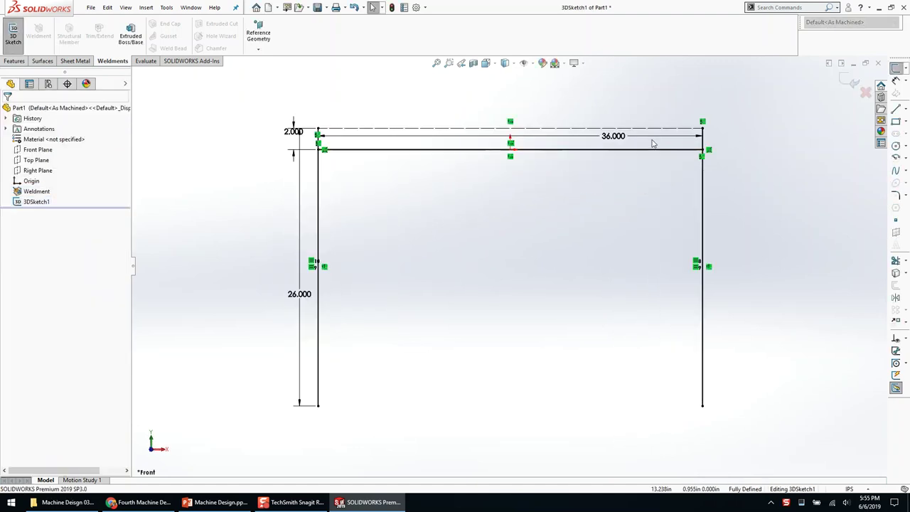
pyautogui.moveTo(268, 99)
pyautogui.mouseDown()
pyautogui.moveTo(646, 135)
pyautogui.moveTo(785, 139)
pyautogui.mouseUp()
pyautogui.press('Delete')
# Move the top endpoints of all four legs onto the rectangle's corners and exit the 3D sketch
pyautogui.moveTo(785, 143)
pyautogui.mouseDown(button='middle')
pyautogui.moveTo(737, 193)
pyautogui.moveTo(748, 219)
pyautogui.mouseUp(button='middle')
pyautogui.moveTo(307, 147); pyautogui.dragTo(307, 166)
pyautogui.moveTo(342, 94); pyautogui.dragTo(342, 112)
pyautogui.moveTo(715, 145); pyautogui.dragTo(714, 162)
pyautogui.moveTo(678, 194); pyautogui.dragTo(679, 212)
pyautogui.click(622, 247)
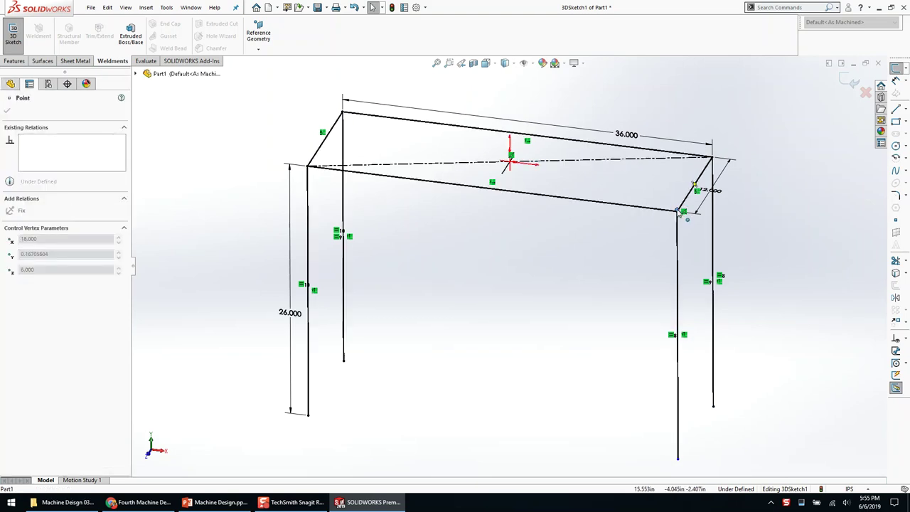
pyautogui.click(637, 248)
pyautogui.click(849, 80)
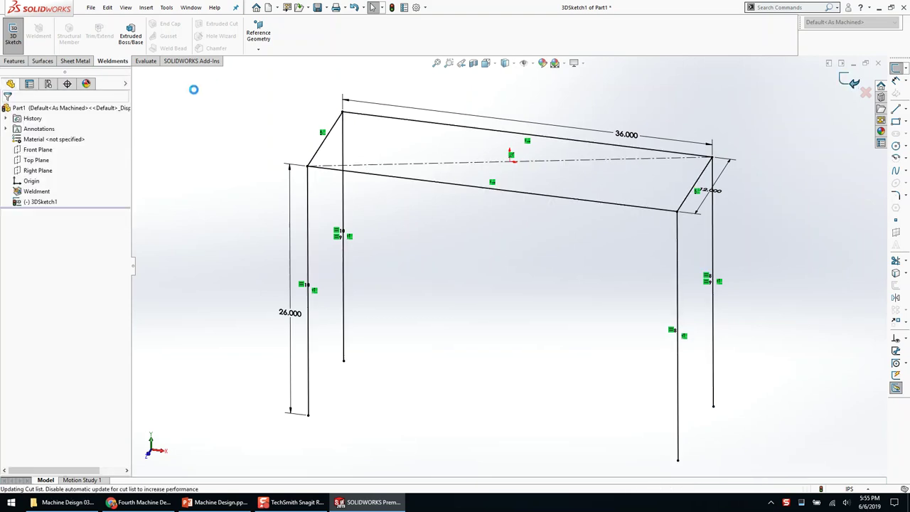
# Try the four top rectangle lines as the first structural member group with the TS2x2x0.125 square tube
pyautogui.click(68, 34)
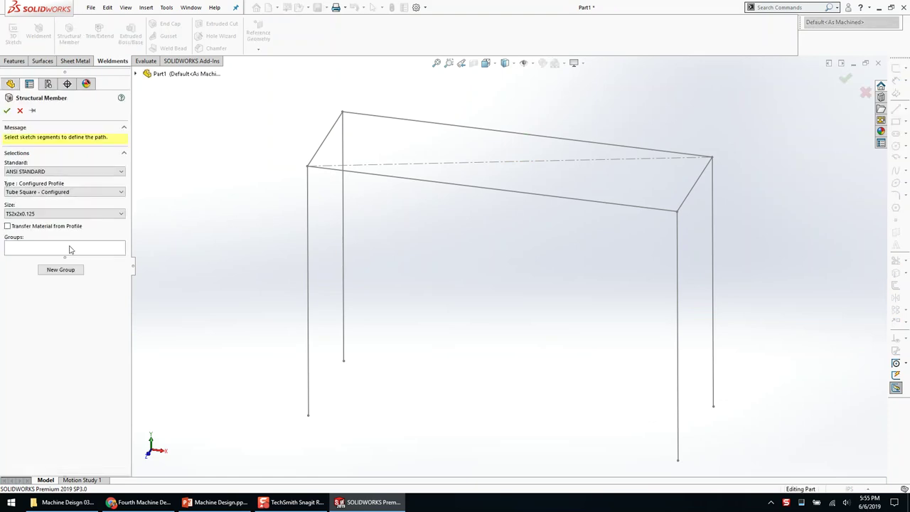
pyautogui.click(488, 189)
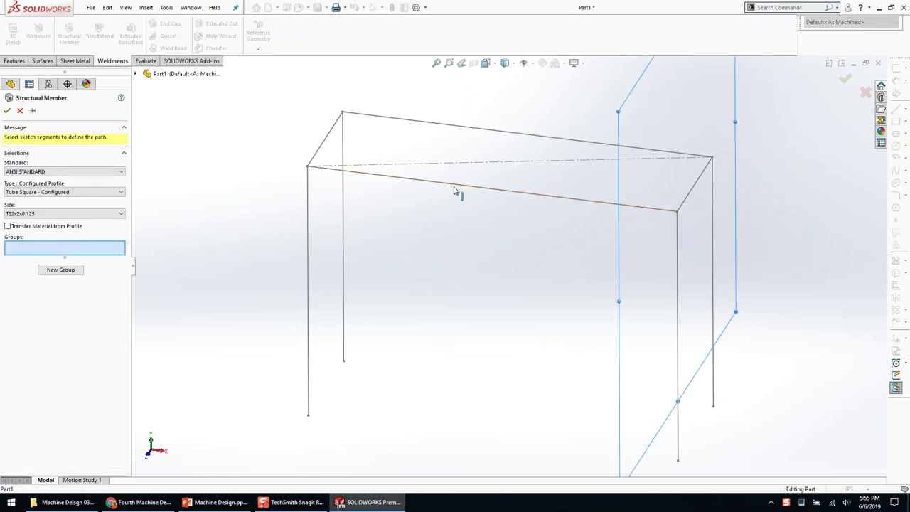
pyautogui.click(323, 144)
pyautogui.click(423, 125)
pyautogui.click(699, 187)
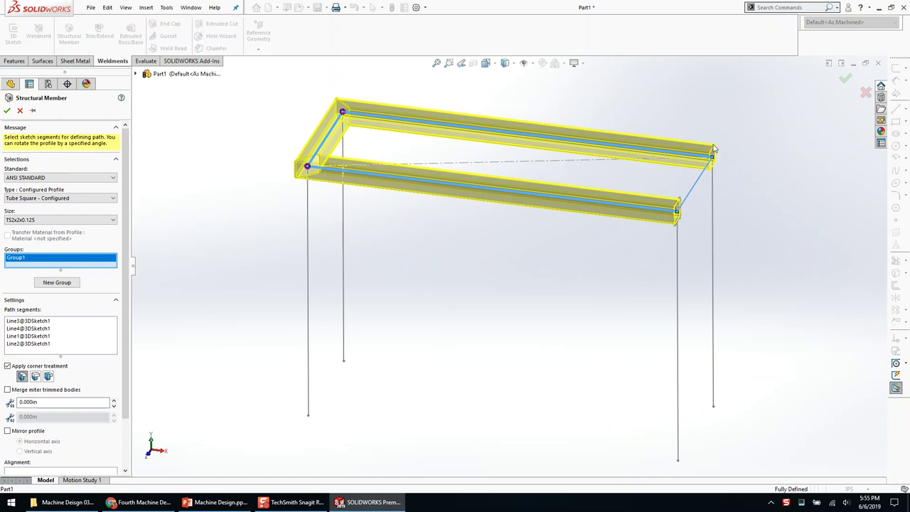
# Try the four leg lines as a second structural member group, inspect the frame, and clear all groups
pyautogui.click(57, 282)
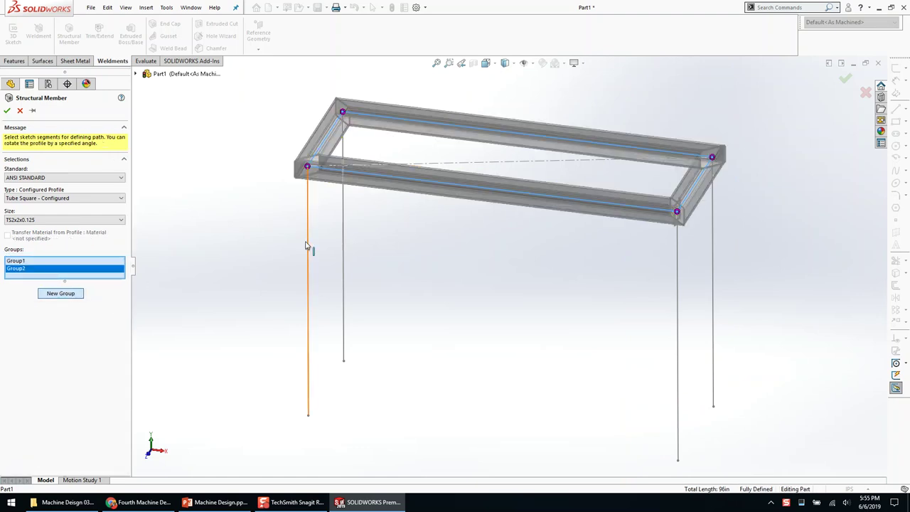
pyautogui.click(307, 246)
pyautogui.click(343, 235)
pyautogui.click(677, 291)
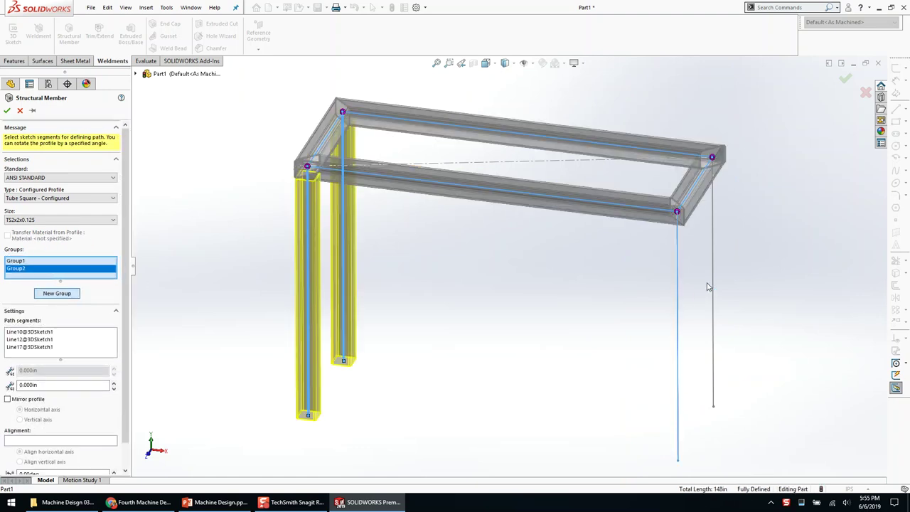
pyautogui.click(712, 285)
pyautogui.moveTo(712, 284); pyautogui.dragTo(498, 277, button='middle')
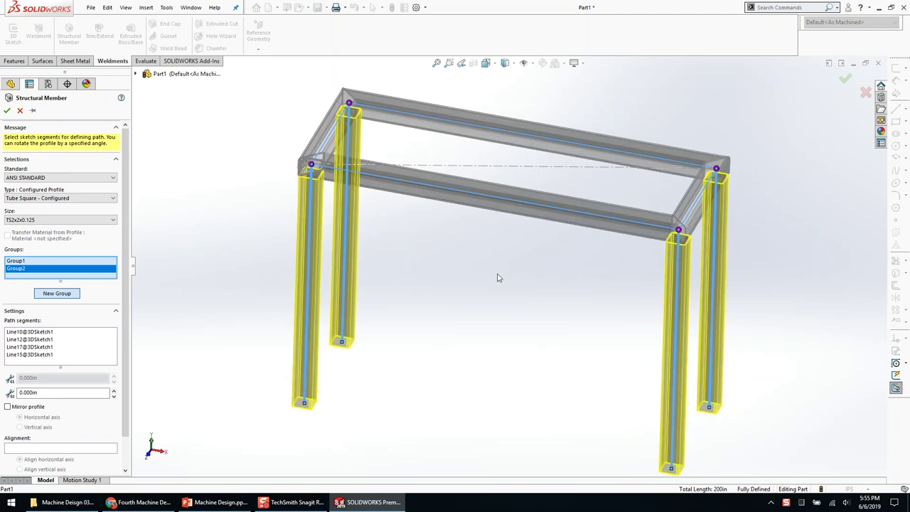
pyautogui.rightClick(52, 275)
pyautogui.click(69, 283)
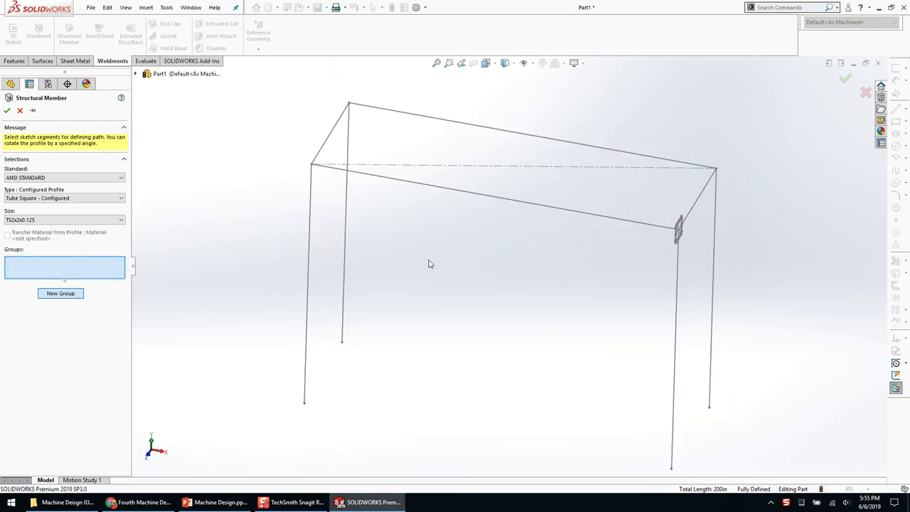
pyautogui.moveTo(386, 216); pyautogui.dragTo(393, 184, button='middle')
pyautogui.click(392, 184)
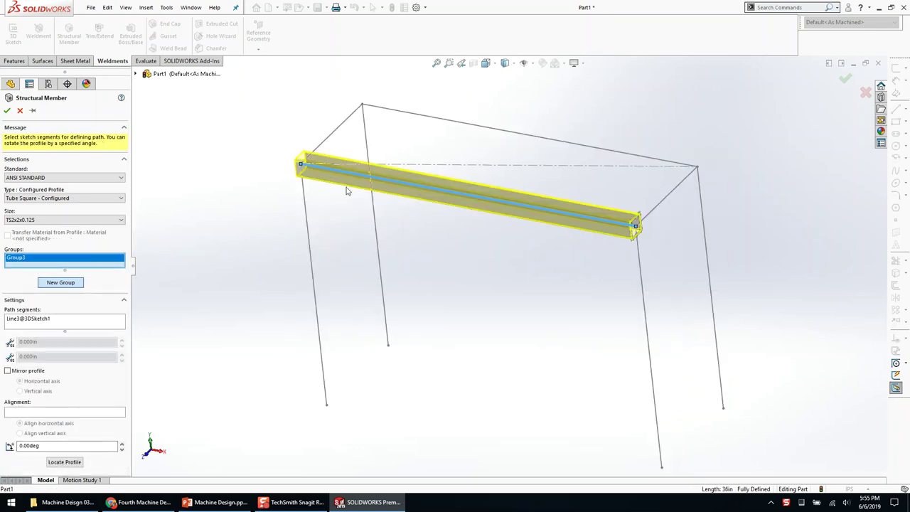
pyautogui.rightClick(72, 263)
pyautogui.click(89, 267)
# Try the four leg lines as the first structural member group with the TS2x2x0.125 square tube
pyautogui.click(311, 244)
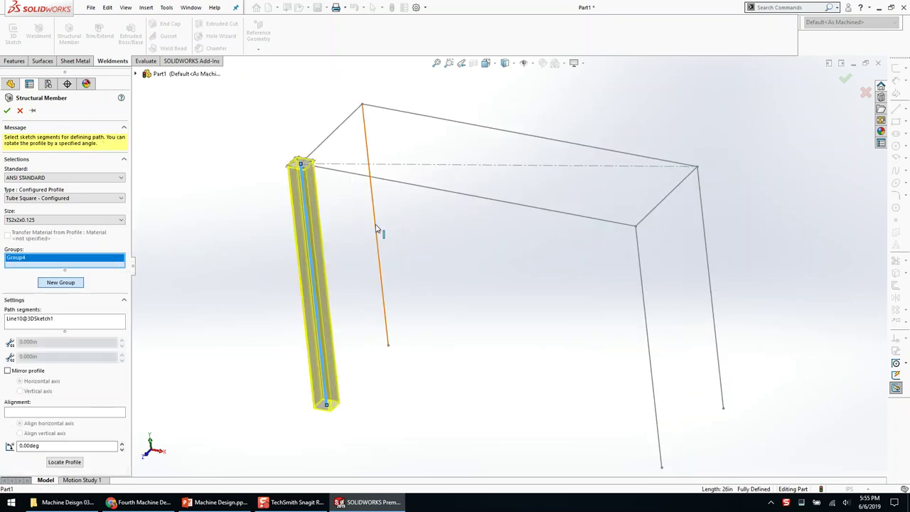
pyautogui.click(378, 229)
pyautogui.click(642, 277)
pyautogui.click(708, 245)
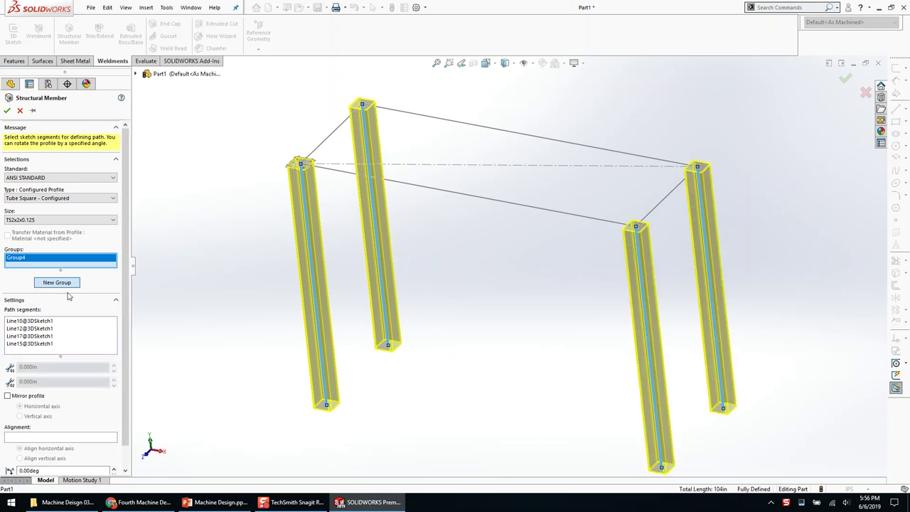
# Add the four top rectangle lines as a second group and create the structural member
pyautogui.click(57, 282)
pyautogui.click(355, 174)
pyautogui.moveTo(341, 251); pyautogui.dragTo(336, 214, button='middle')
pyautogui.scroll(-1, 356, 159)
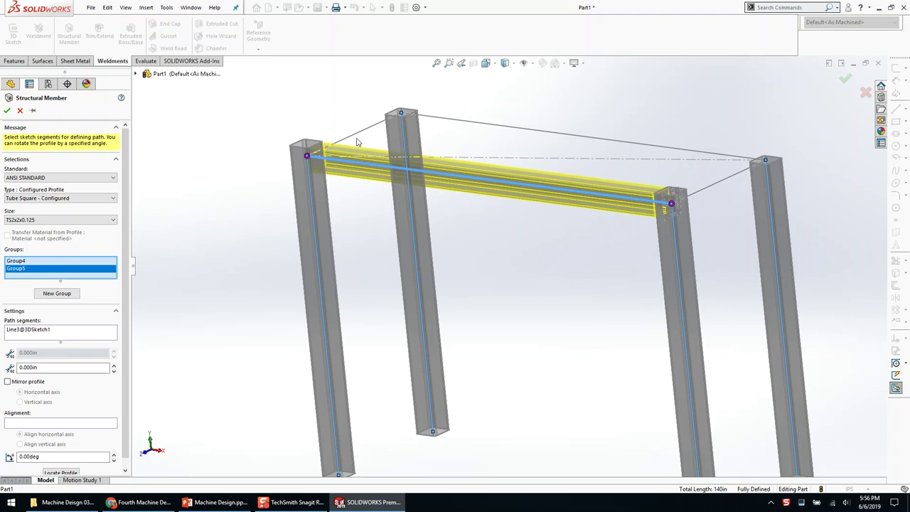
pyautogui.click(374, 130)
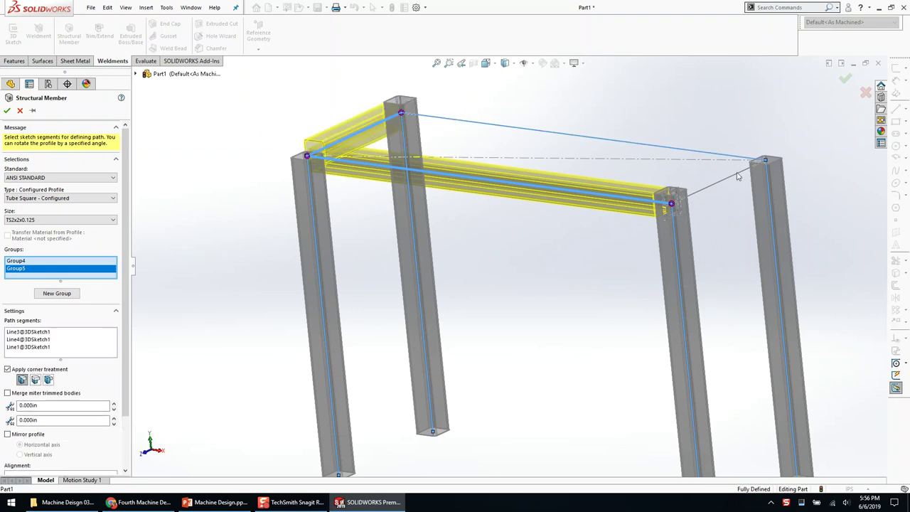
pyautogui.click(455, 121)
pyautogui.click(642, 214)
pyautogui.moveTo(641, 215); pyautogui.dragTo(550, 267, button='middle')
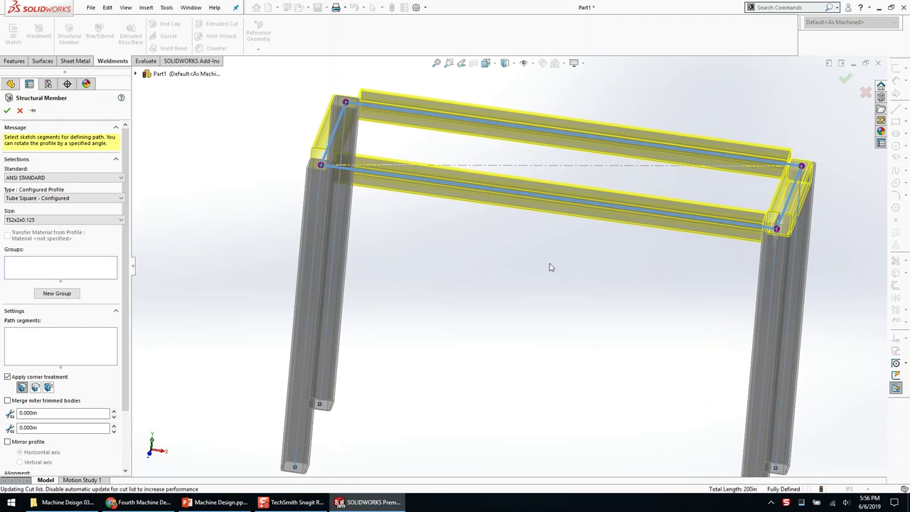
pyautogui.press('Return')
# Edit the tube structural member and delete its second group, which holds the top rectangle lines
pyautogui.moveTo(424, 258); pyautogui.dragTo(382, 233, button='middle')
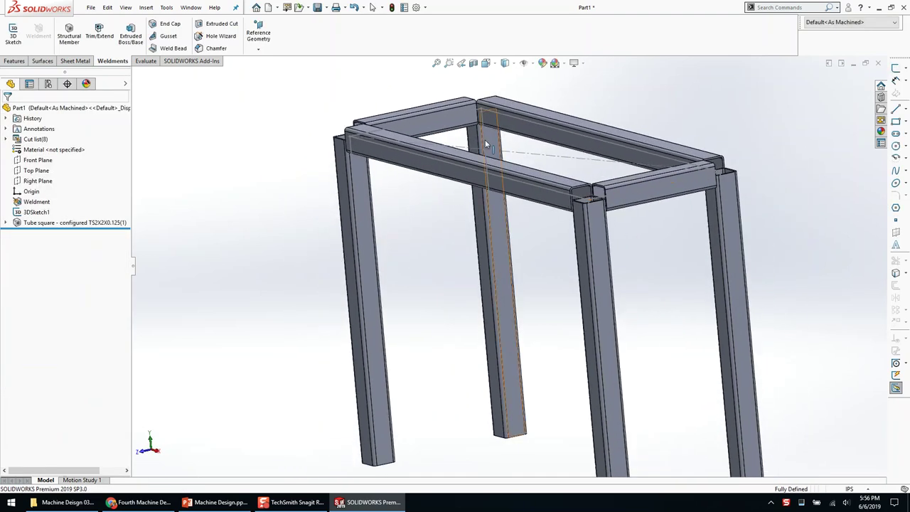
pyautogui.scroll(-2, 260, 229)
pyautogui.scroll(1, 506, 261)
pyautogui.scroll(-1, 509, 171)
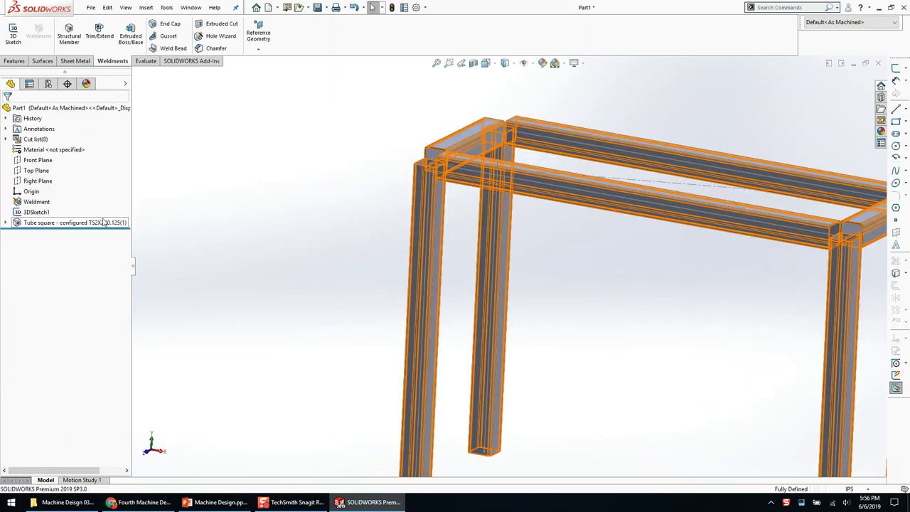
pyautogui.rightClick(104, 221)
pyautogui.click(111, 189)
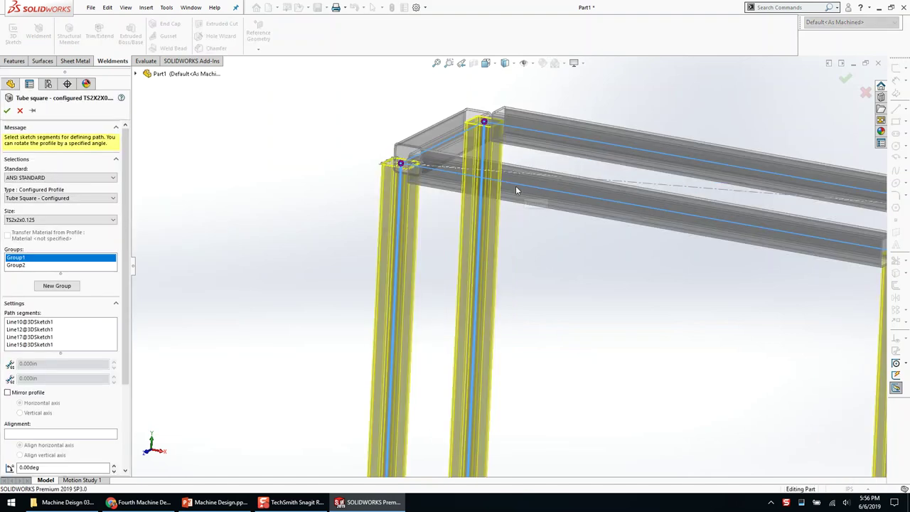
pyautogui.rightClick(47, 265)
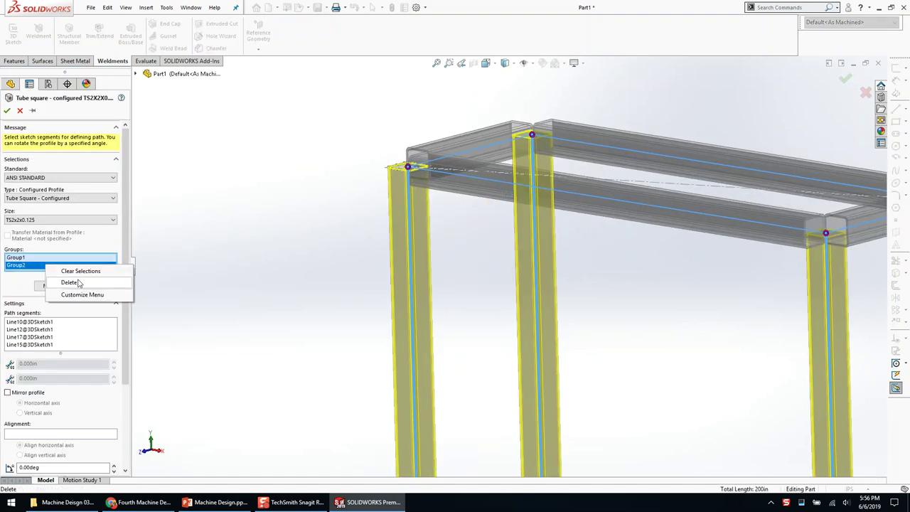
pyautogui.click(77, 282)
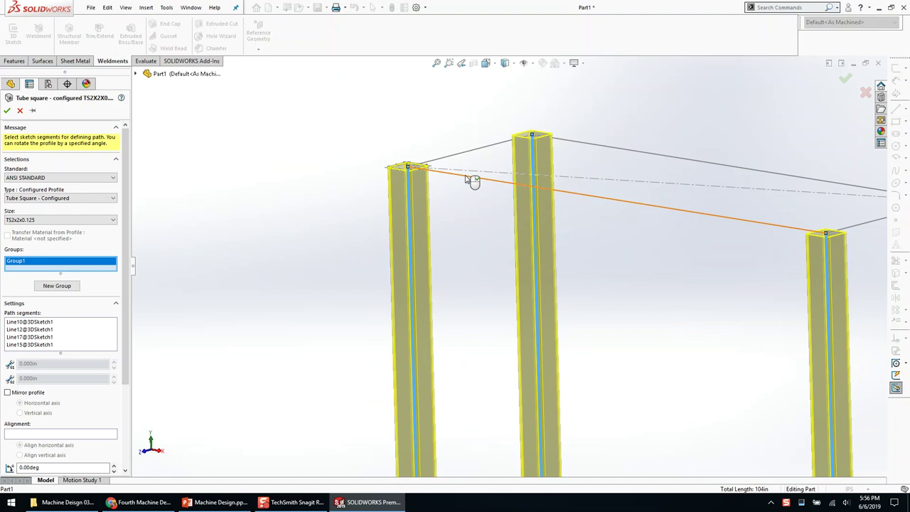
# Add the front long top line as a new group, accept the structural member, and inspect the joint with the leg
pyautogui.click(57, 285)
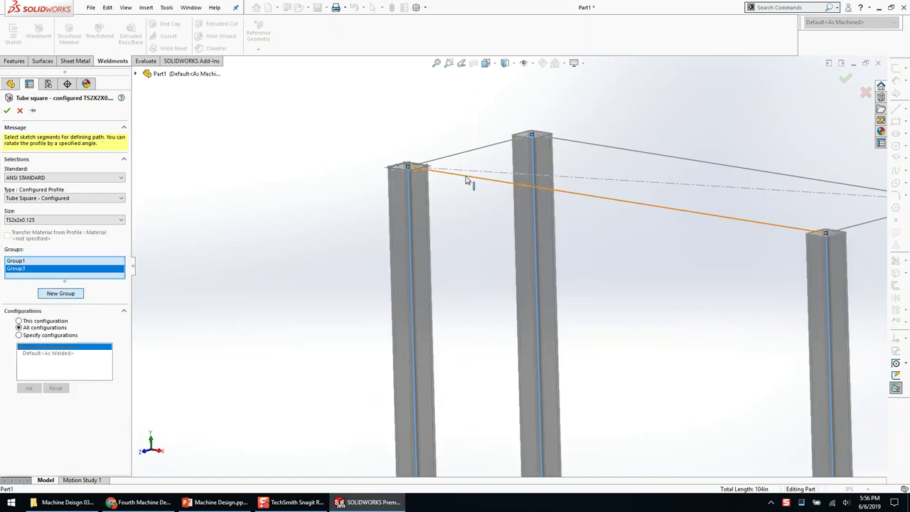
pyautogui.click(467, 180)
pyautogui.scroll(-3, 411, 182)
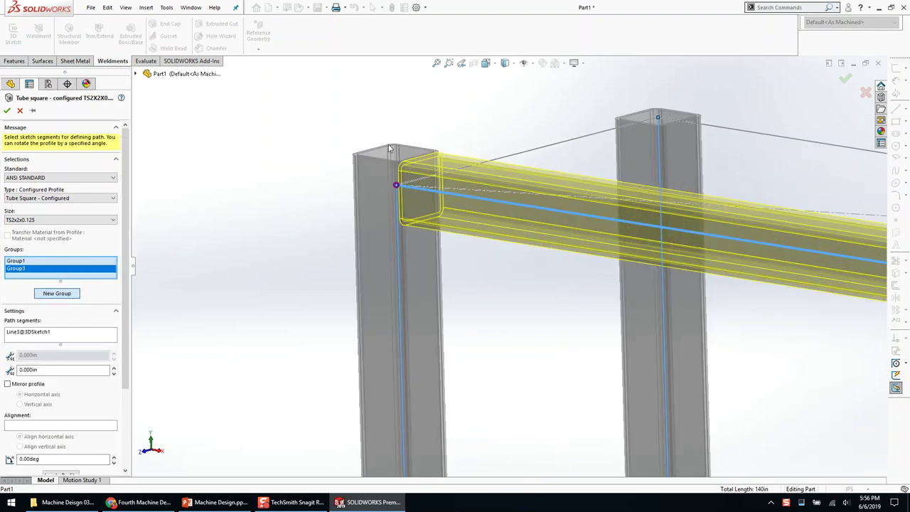
pyautogui.press('Return')
pyautogui.scroll(2, 345, 223)
pyautogui.moveTo(346, 223); pyautogui.dragTo(250, 232, button='middle')
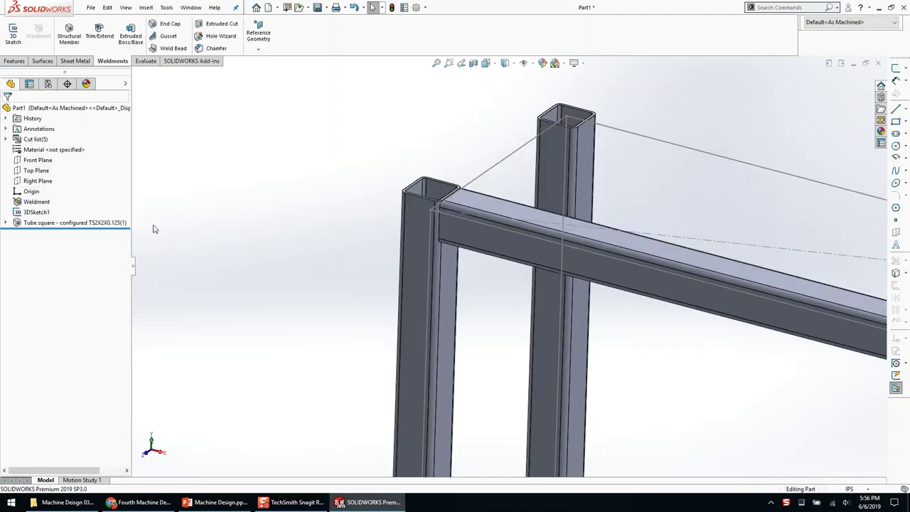
# Reopen the structural member and add the other three top rectangle lines to the second group
pyautogui.rightClick(61, 221)
pyautogui.click(66, 190)
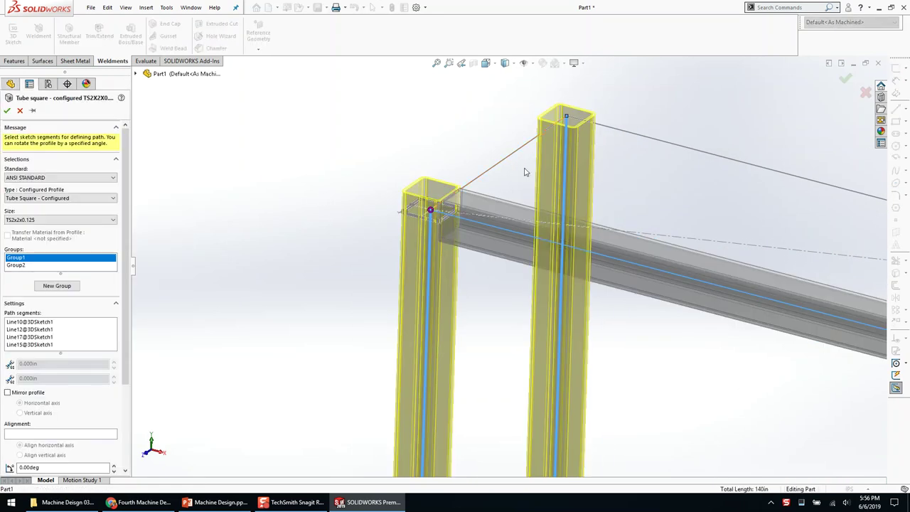
pyautogui.click(59, 266)
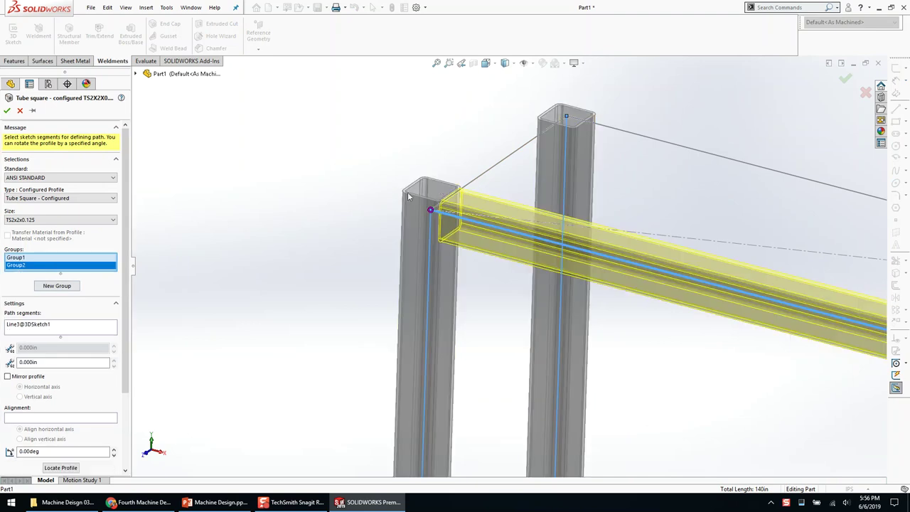
pyautogui.click(481, 179)
pyautogui.click(660, 143)
pyautogui.moveTo(670, 325); pyautogui.dragTo(714, 287, button='middle')
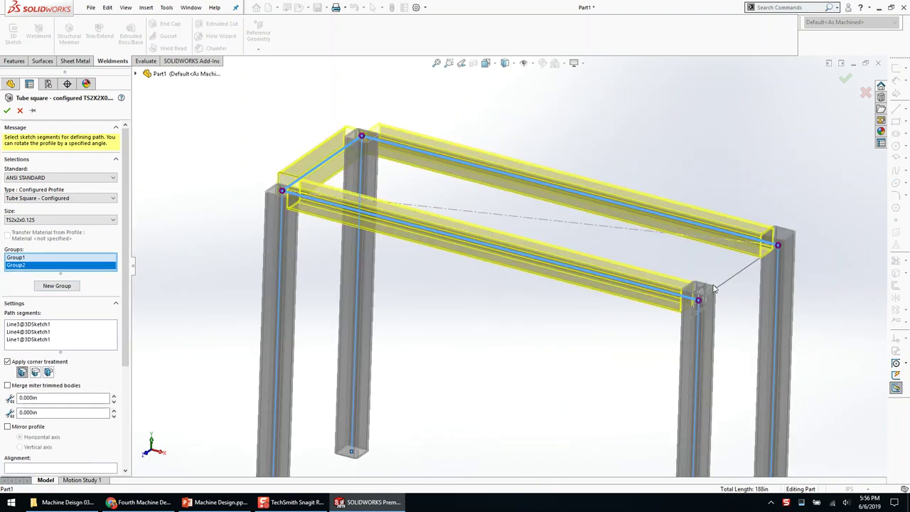
pyautogui.click(727, 288)
pyautogui.scroll(-2, 707, 288)
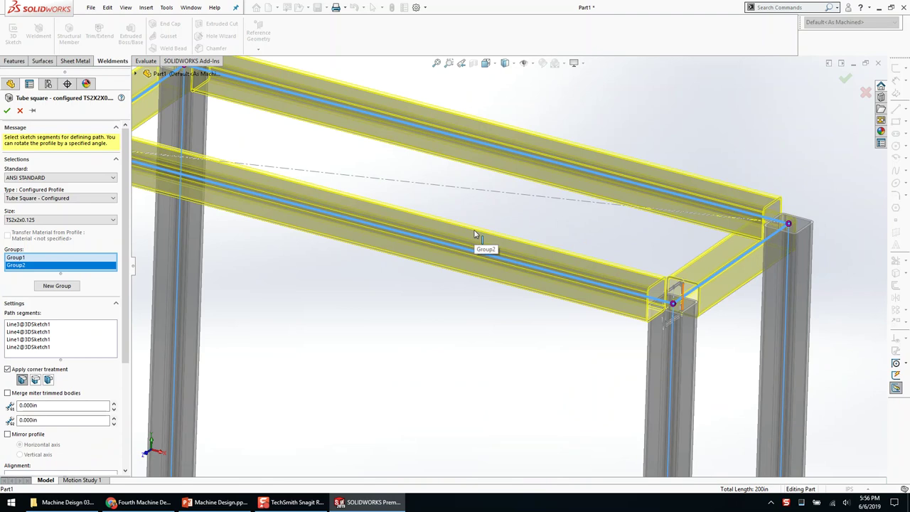
# Try trim order 2 for the leg group in the front corner's corner treatment, and set it back to 1
pyautogui.scroll(3, 327, 334)
pyautogui.moveTo(302, 325); pyautogui.dragTo(317, 300, button='middle')
pyautogui.scroll(-3, 338, 284)
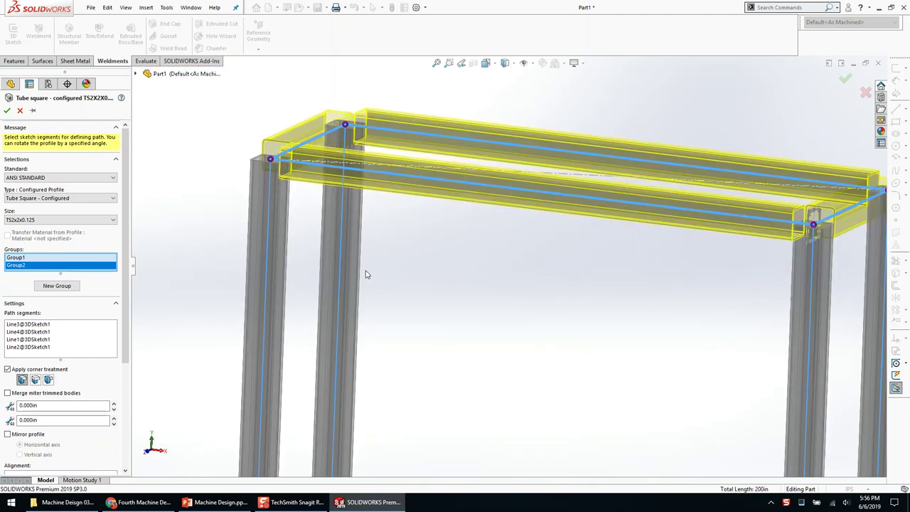
pyautogui.moveTo(445, 241); pyautogui.dragTo(436, 255, button='middle')
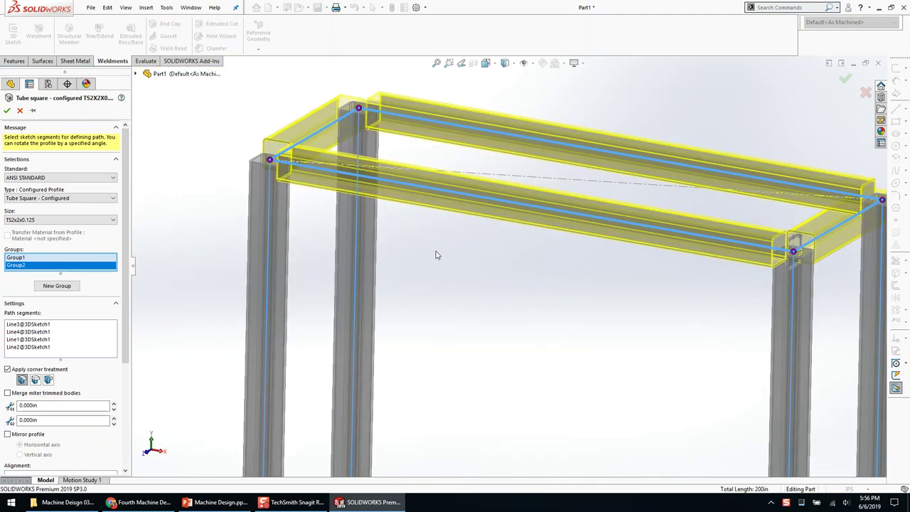
pyautogui.click(270, 162)
pyautogui.moveTo(238, 184); pyautogui.dragTo(191, 186)
pyautogui.click(193, 206)
pyautogui.click(206, 200)
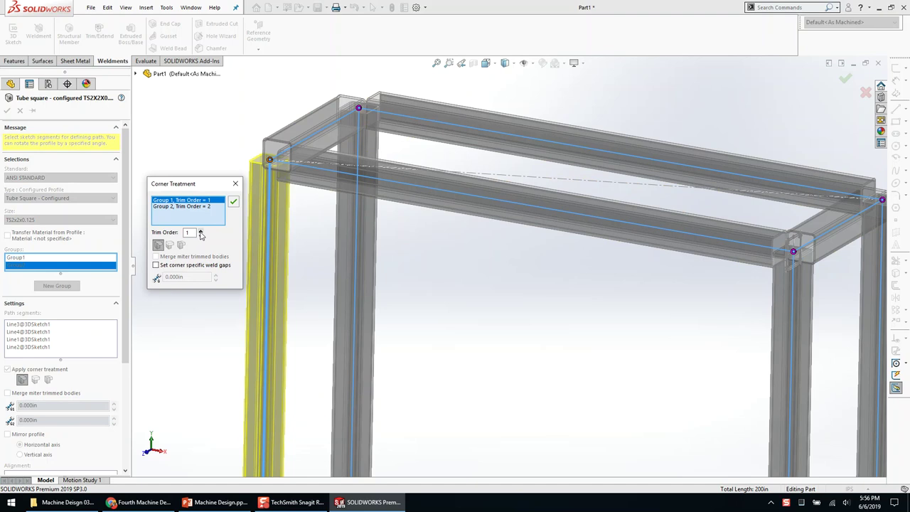
pyautogui.click(201, 232)
pyautogui.moveTo(329, 202); pyautogui.dragTo(337, 179, button='middle')
pyautogui.scroll(-4, 290, 186)
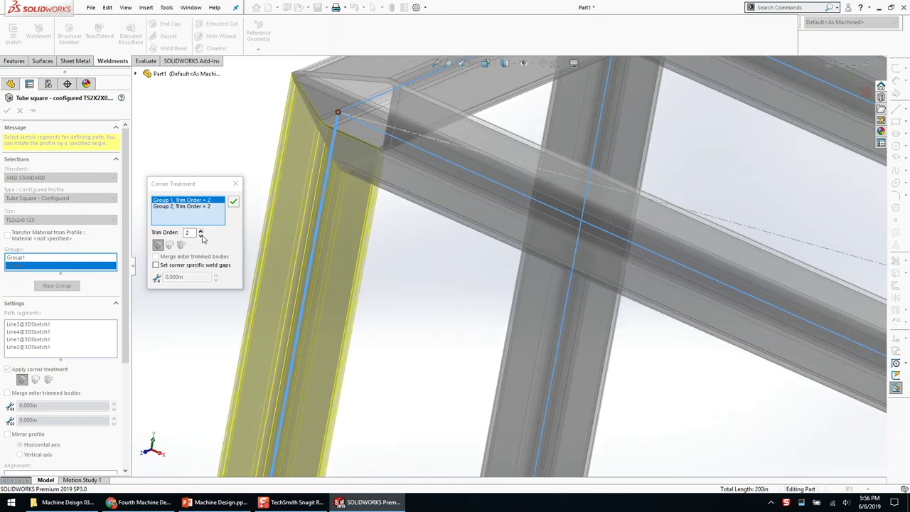
pyautogui.click(201, 235)
pyautogui.scroll(3, 398, 151)
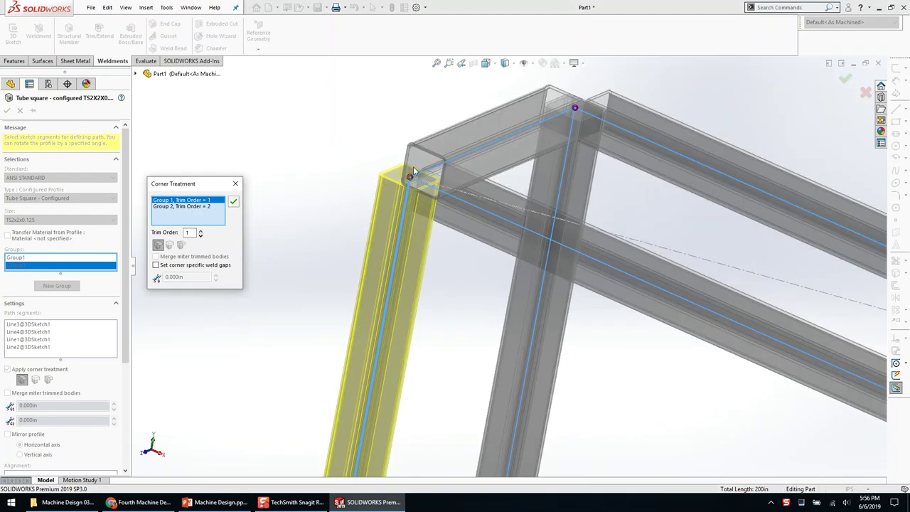
# Try a butt end condition and trim order 1 for the top rectangle group, restore trim order 2, and accept the corner treatment
pyautogui.scroll(-3, 398, 151)
pyautogui.click(208, 206)
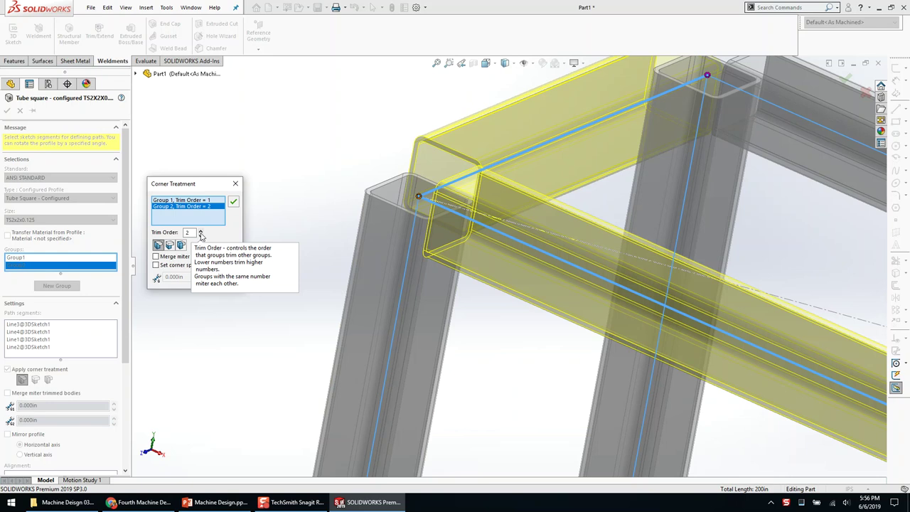
pyautogui.click(170, 245)
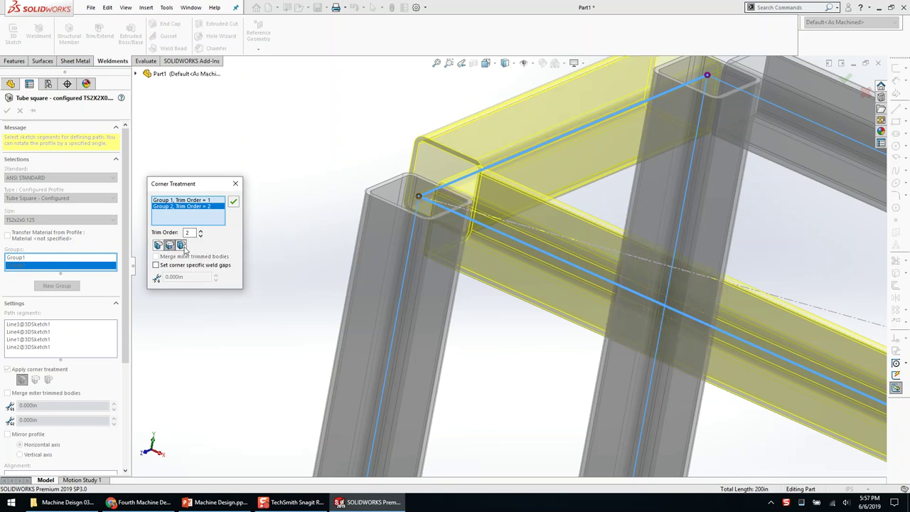
pyautogui.click(200, 236)
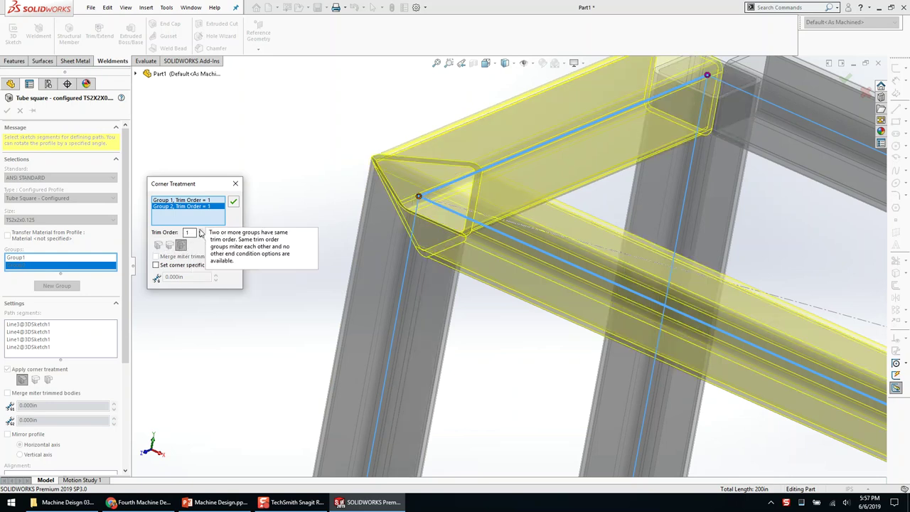
pyautogui.click(200, 234)
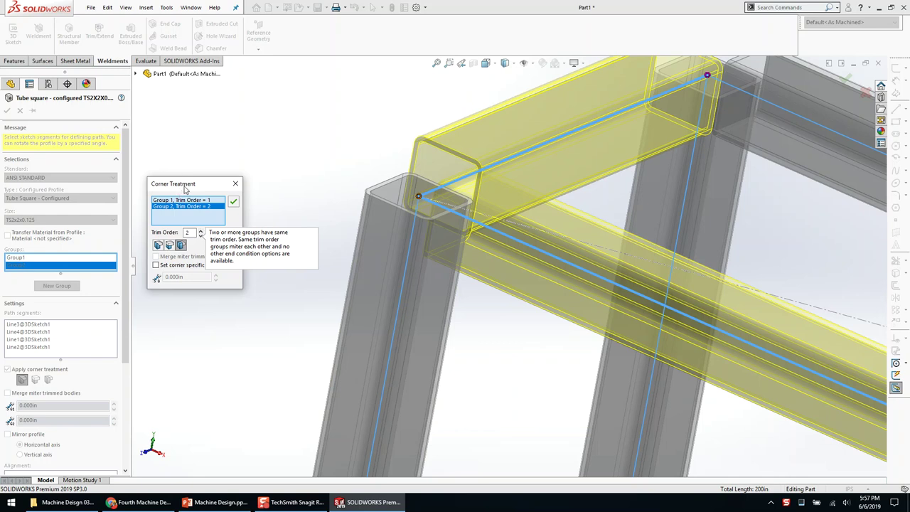
pyautogui.moveTo(185, 188); pyautogui.dragTo(181, 165)
pyautogui.click(232, 161)
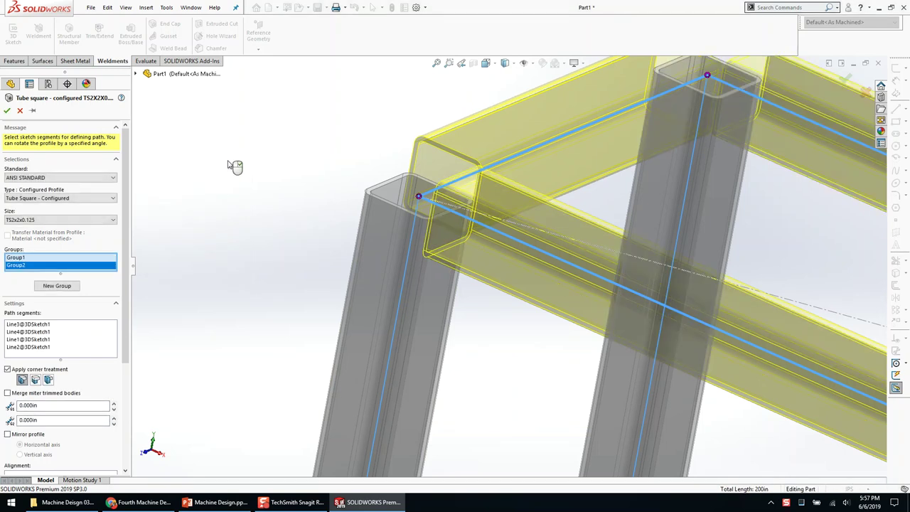
# Clear all groups and assign the four top rectangle lines as the first structural member group
pyautogui.scroll(5, 554, 321)
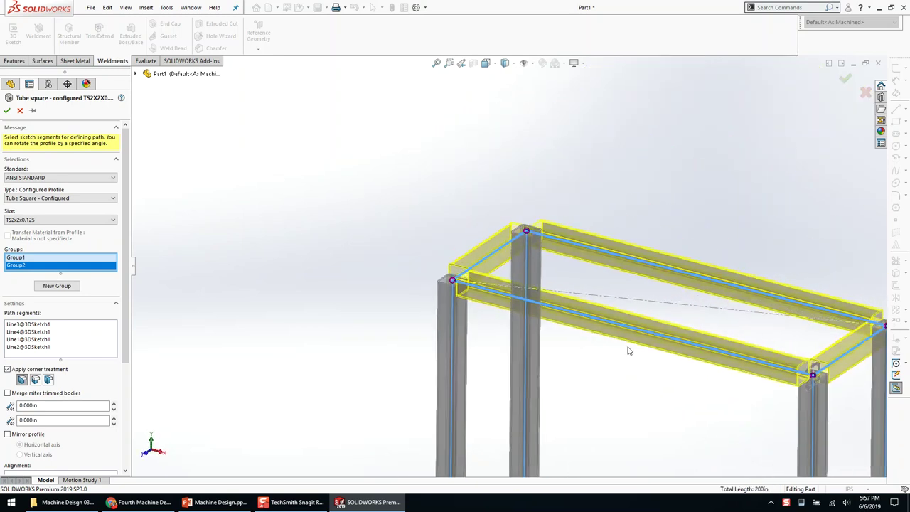
pyautogui.scroll(3, 639, 351)
pyautogui.scroll(-2, 604, 348)
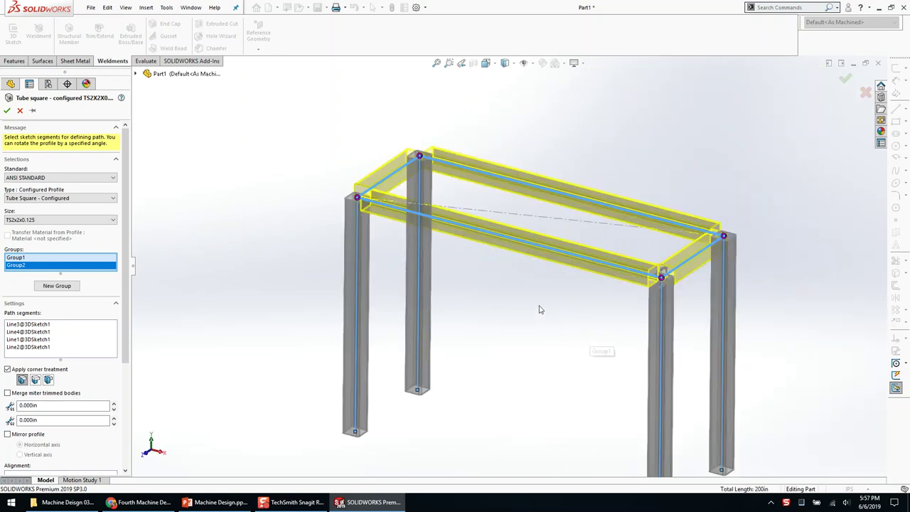
pyautogui.rightClick(69, 270)
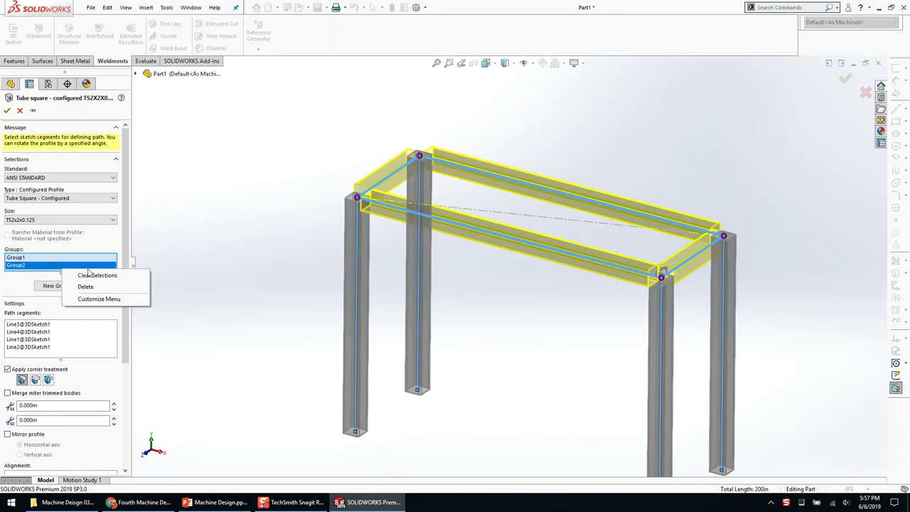
pyautogui.click(101, 273)
pyautogui.click(395, 210)
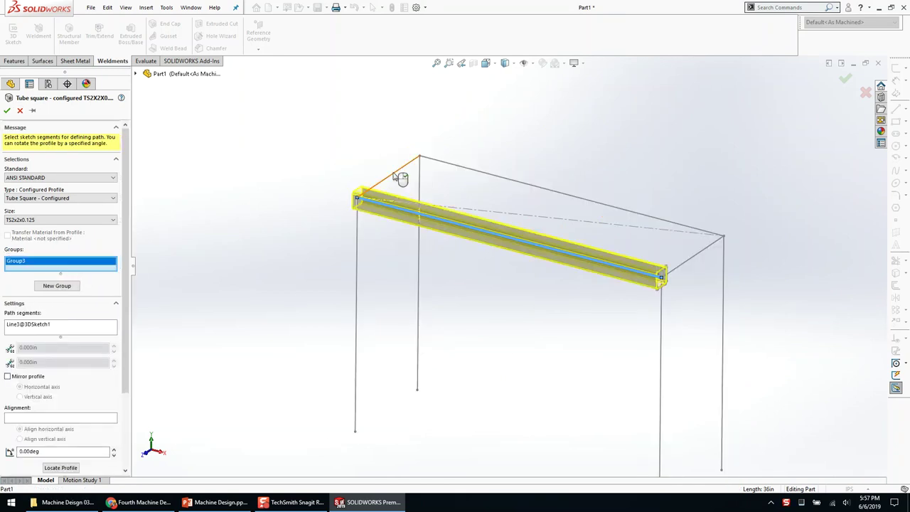
pyautogui.click(403, 169)
pyautogui.click(450, 163)
pyautogui.click(676, 266)
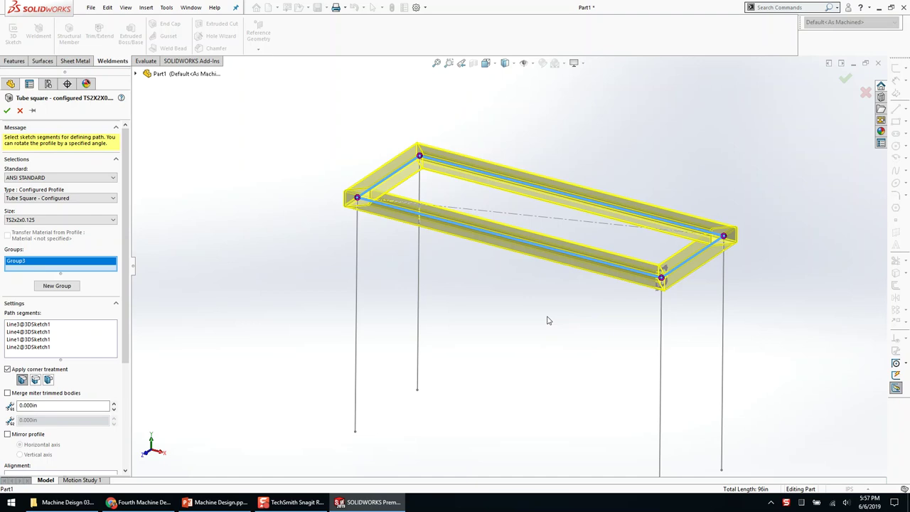
# Add the four leg lines as a second group and accept the edited structural member
pyautogui.click(72, 287)
pyautogui.click(357, 283)
pyautogui.click(417, 278)
pyautogui.click(663, 336)
pyautogui.click(722, 325)
pyautogui.click(845, 84)
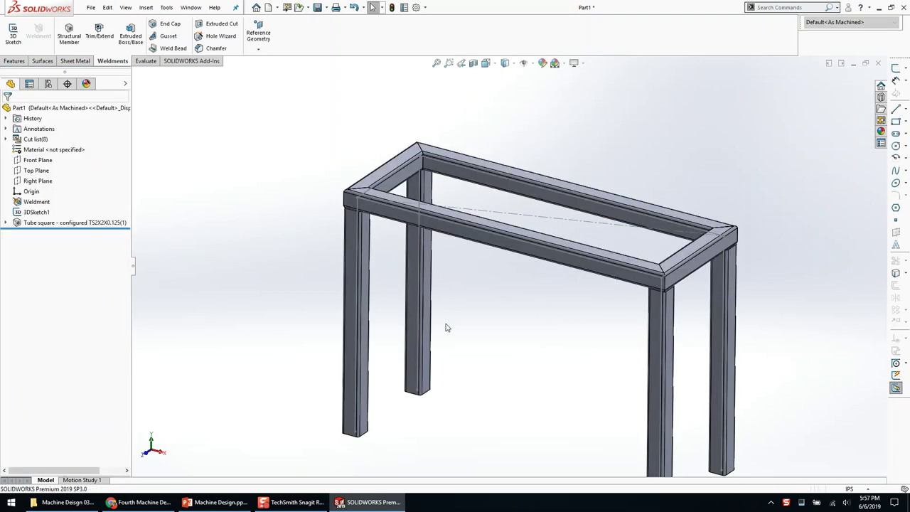
# Hide the 3D sketch and select the top face of the short top tube at the mitered corner
pyautogui.rightClick(411, 216)
pyautogui.moveTo(291, 163)
pyautogui.mouseDown(button='middle')
pyautogui.moveTo(274, 194)
pyautogui.moveTo(273, 283)
pyautogui.mouseUp(button='middle')
pyautogui.scroll(-4, 356, 199)
pyautogui.click(395, 182)
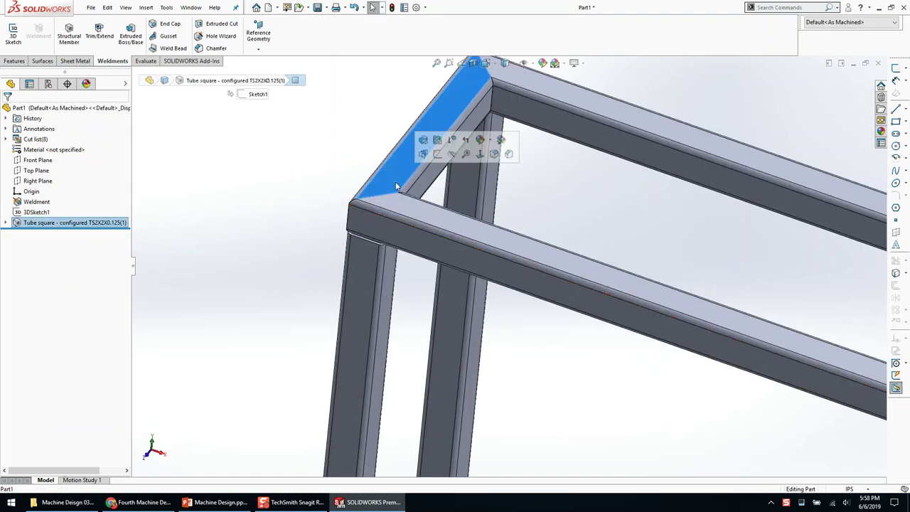
# Sketch on the selected face a rectangle about 5 by 4 in over the mitered corner, plus vertical and horizontal centerlines from the origin
pyautogui.click(423, 154)
pyautogui.click(321, 212)
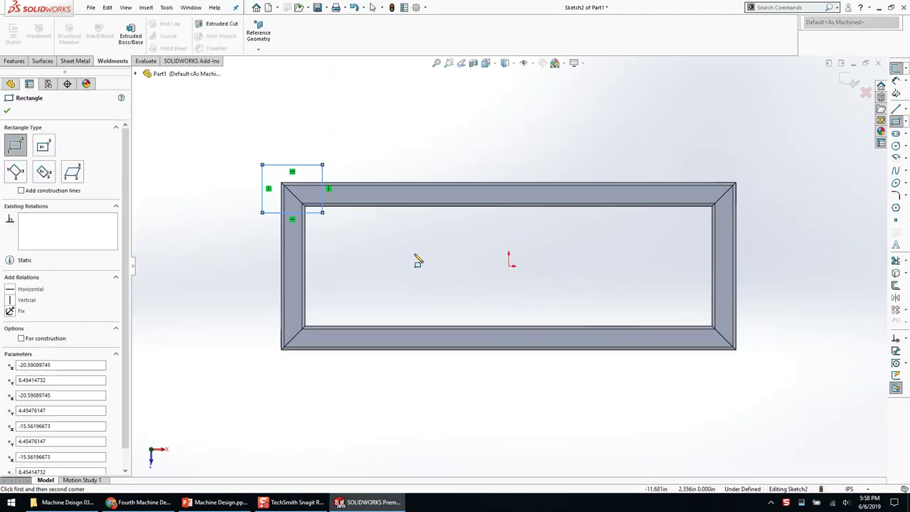
pyautogui.press('c')
pyautogui.click(508, 266)
pyautogui.click(508, 291)
pyautogui.doubleClick(479, 280)
pyautogui.click(508, 266)
pyautogui.doubleClick(538, 266)
pyautogui.press('Escape')
# Mirror the corner rectangle about the vertical and horizontal centerlines onto the other three frame corners
pyautogui.moveTo(210, 123)
pyautogui.mouseDown()
pyautogui.moveTo(511, 301)
pyautogui.moveTo(542, 325)
pyautogui.moveTo(530, 361)
pyautogui.mouseUp()
pyautogui.moveTo(191, 106); pyautogui.dragTo(804, 278)
pyautogui.press('m')
# Make two adjacent sides of the first corner rectangle equal and dimension its width as 2.5 in
pyautogui.moveTo(274, 179); pyautogui.dragTo(215, 135)
pyautogui.press('q')
pyautogui.press('Escape')
pyautogui.scroll(-5, 312, 162)
pyautogui.press('d')
pyautogui.click(290, 174)
pyautogui.click(295, 203)
pyautogui.press('Return')
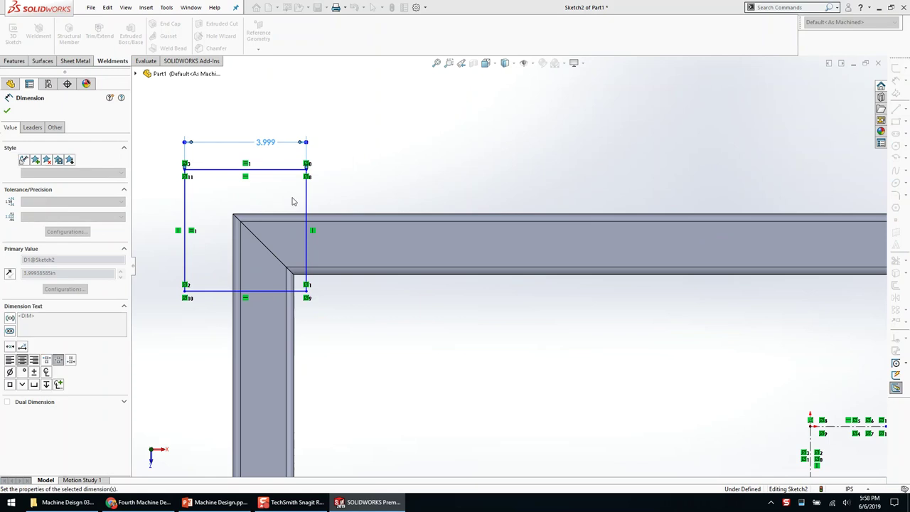
# Draw a construction diagonal across the dimensioned square, crossing the direction of the miter seam
pyautogui.press('l')
pyautogui.click(260, 169)
pyautogui.click(183, 247)
pyautogui.press('Escape')
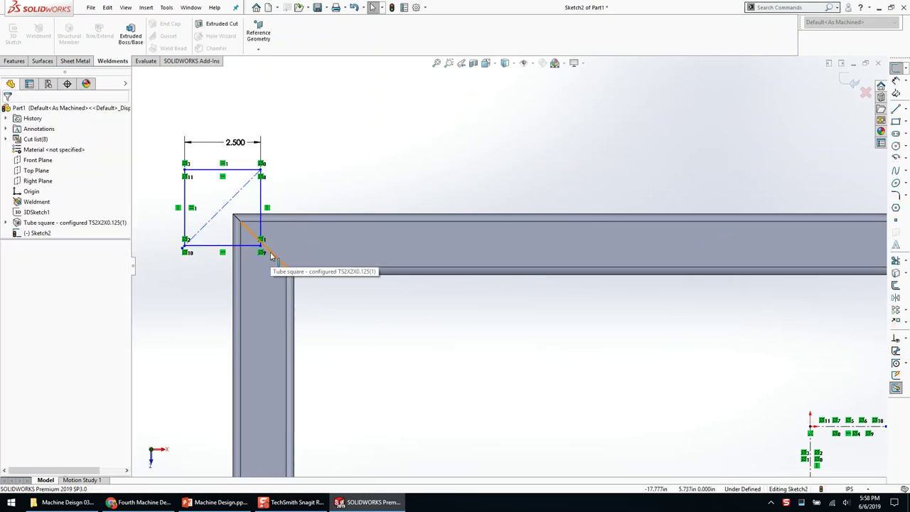
# Add a midpoint relation that centers the construction diagonal on the midpoint of the miter edge
pyautogui.click(264, 246)
pyautogui.keyDown('ctrl'); pyautogui.click(228, 204); pyautogui.keyUp('ctrl')
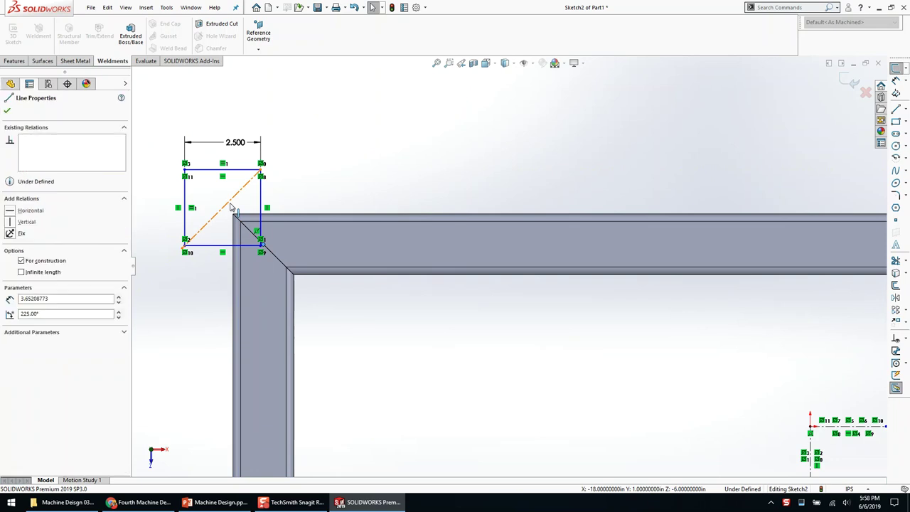
pyautogui.click(259, 184)
pyautogui.click(557, 388)
pyautogui.scroll(1, 567, 347)
pyautogui.scroll(-6, 314, 204)
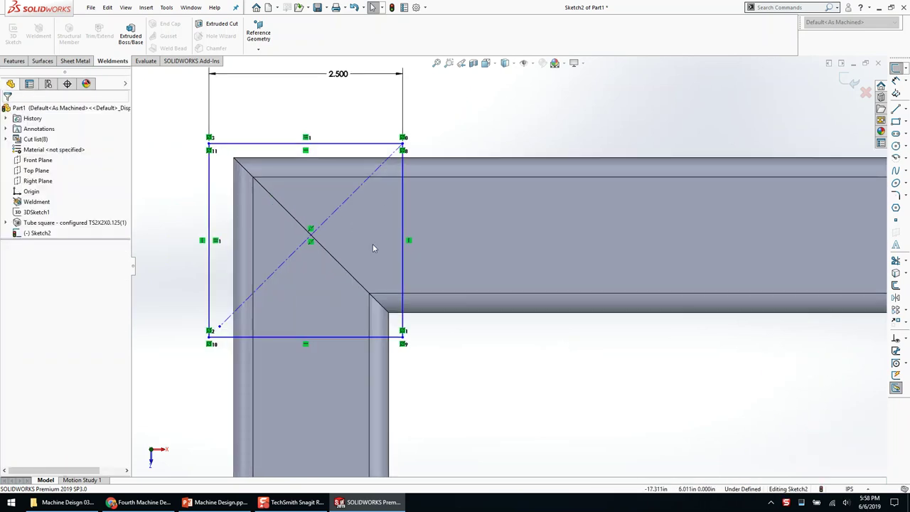
# Merge the diagonal's loose end with the nearest corner of the square and reposition the 2.5 in dimension
pyautogui.moveTo(402, 337); pyautogui.dragTo(424, 339)
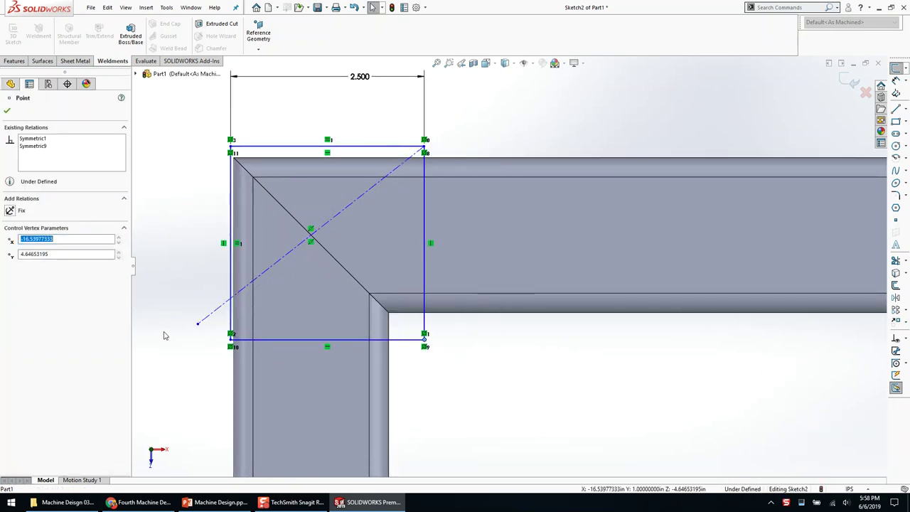
pyautogui.keyDown('ctrl'); pyautogui.click(230, 339); pyautogui.keyUp('ctrl')
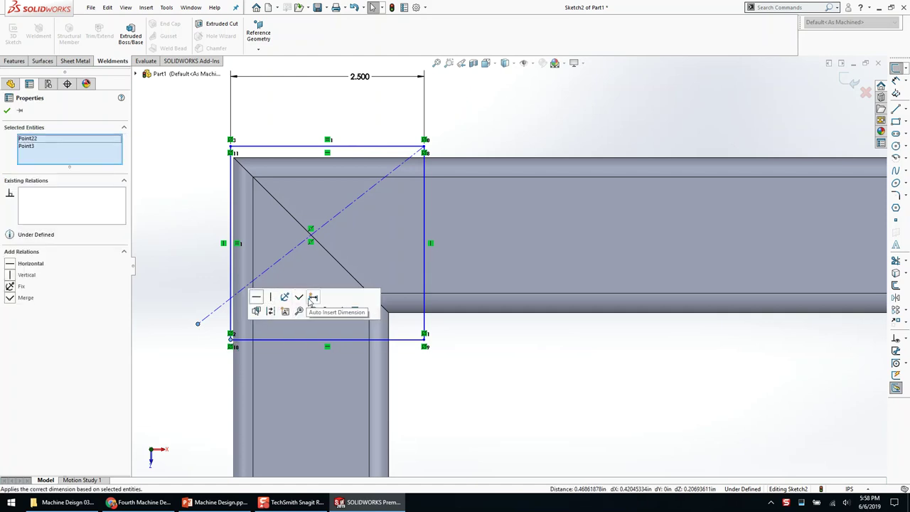
pyautogui.press('Escape')
pyautogui.scroll(7, 378, 257)
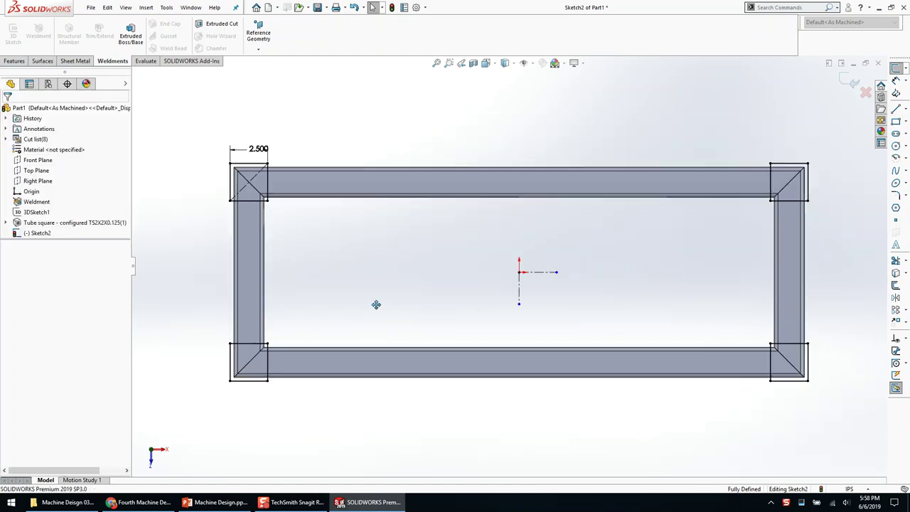
pyautogui.moveTo(285, 169); pyautogui.dragTo(282, 151)
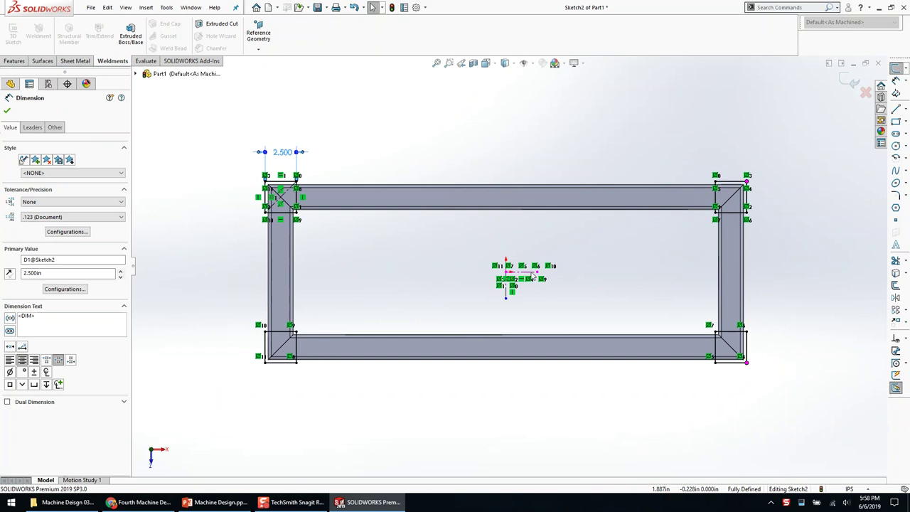
pyautogui.click(422, 300)
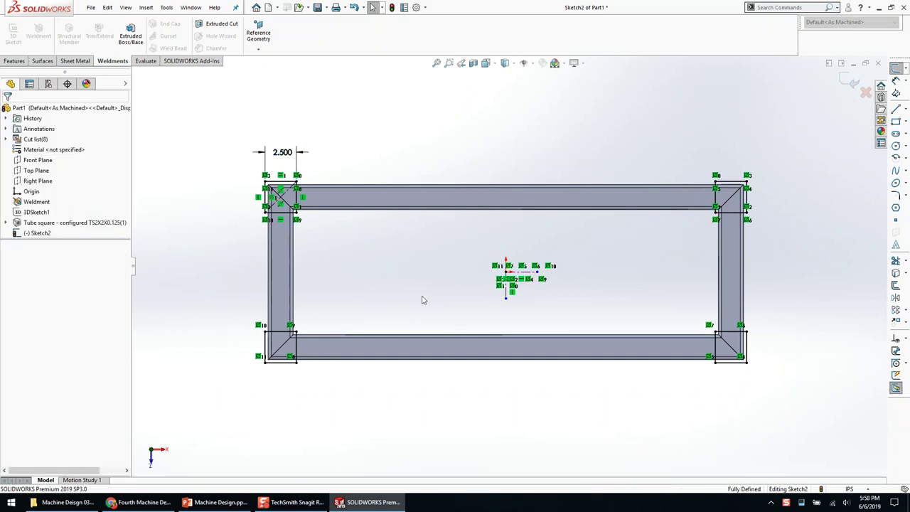
# Extrude the four corner squares 1 in upward as separate bodies, with Merge result turned off
pyautogui.scroll(1, 422, 300)
pyautogui.moveTo(422, 300); pyautogui.dragTo(368, 199, button='middle')
pyautogui.press('e')
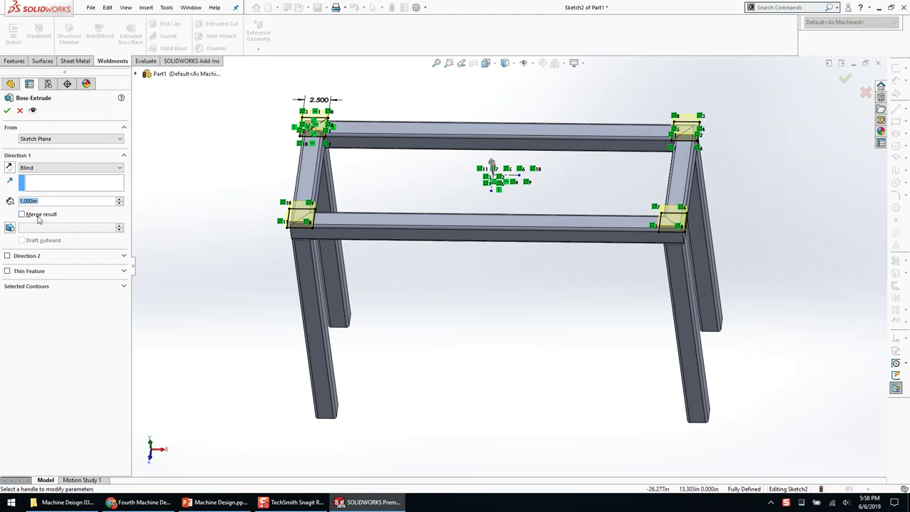
pyautogui.click(39, 215)
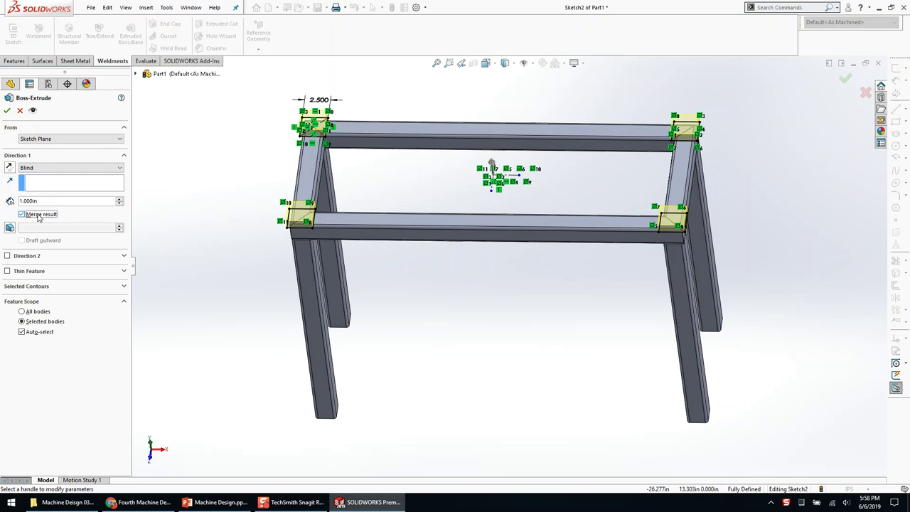
pyautogui.click(39, 215)
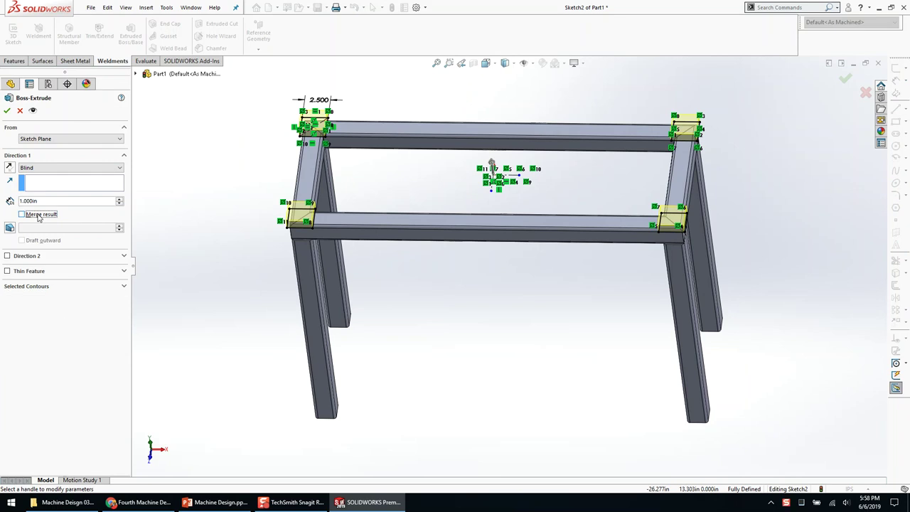
pyautogui.click(6, 110)
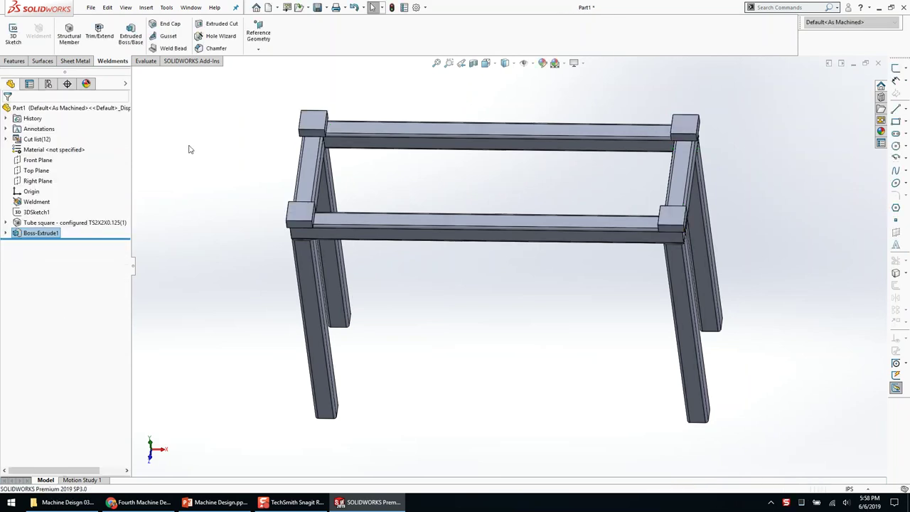
# Edit the 3D sketch and draw a closed loop of four lines connecting the legs about 6.3 in above their lower ends
pyautogui.scroll(-1, 455, 135)
pyautogui.moveTo(455, 135); pyautogui.dragTo(470, 91, button='middle')
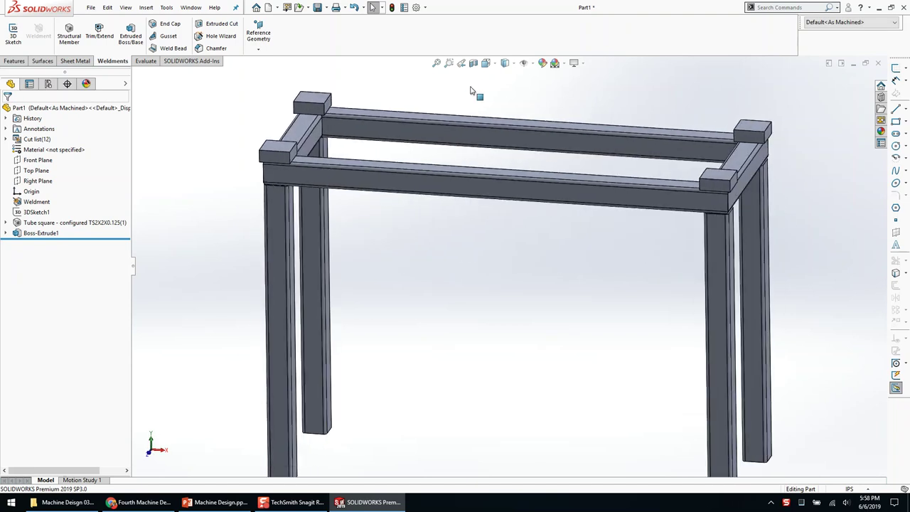
pyautogui.scroll(4, 497, 321)
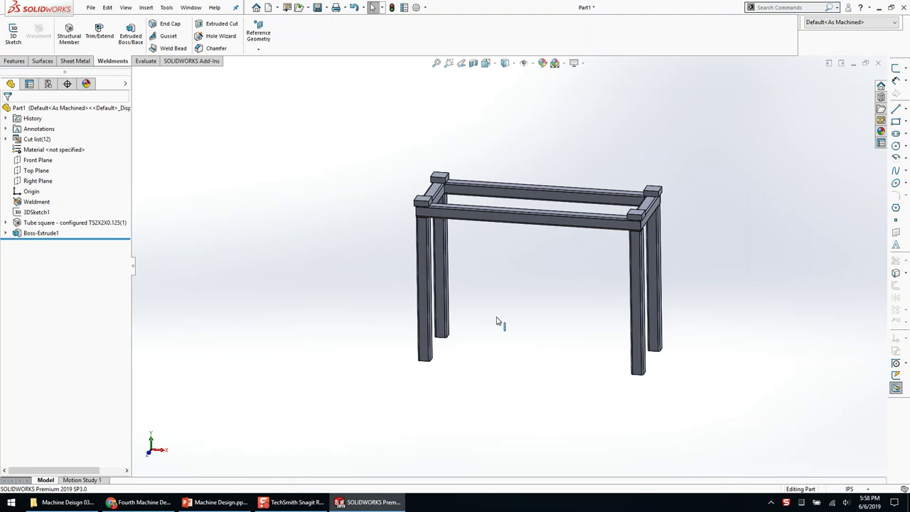
pyautogui.rightClick(36, 211)
pyautogui.click(32, 187)
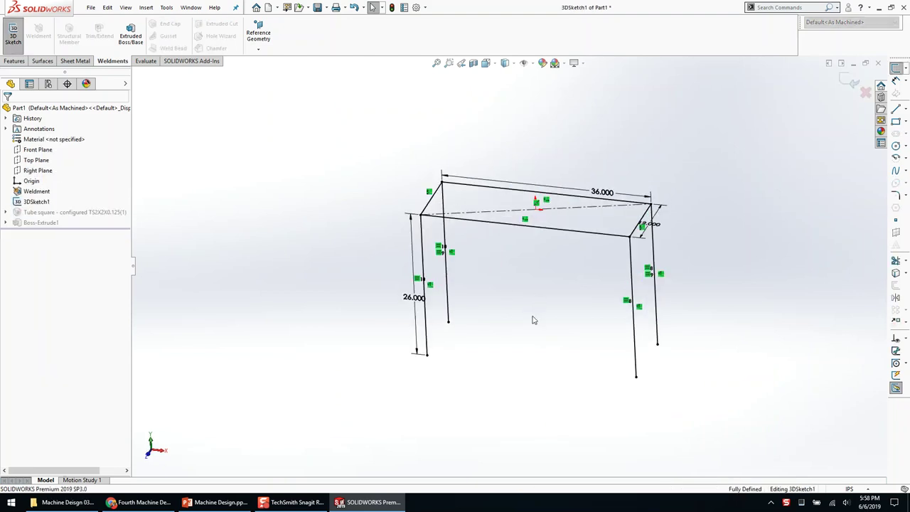
pyautogui.scroll(-2, 533, 320)
pyautogui.press('l')
pyautogui.click(398, 321)
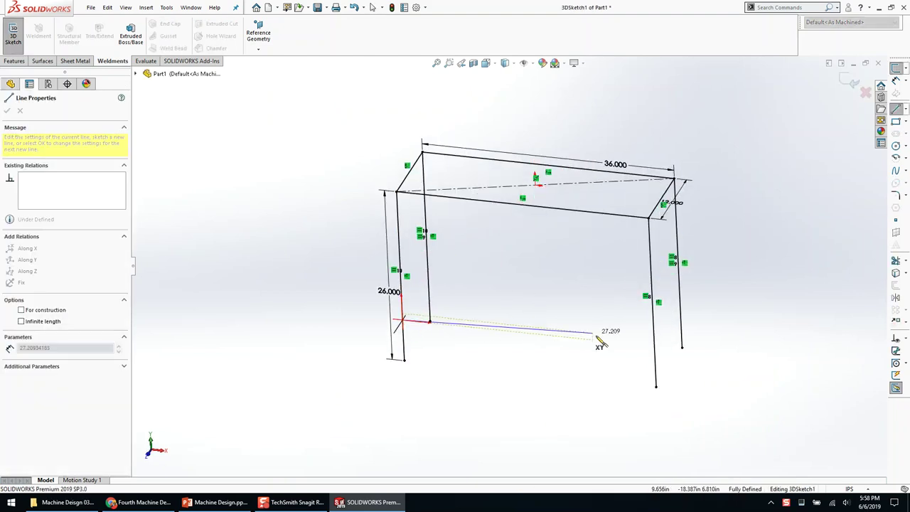
pyautogui.click(653, 346)
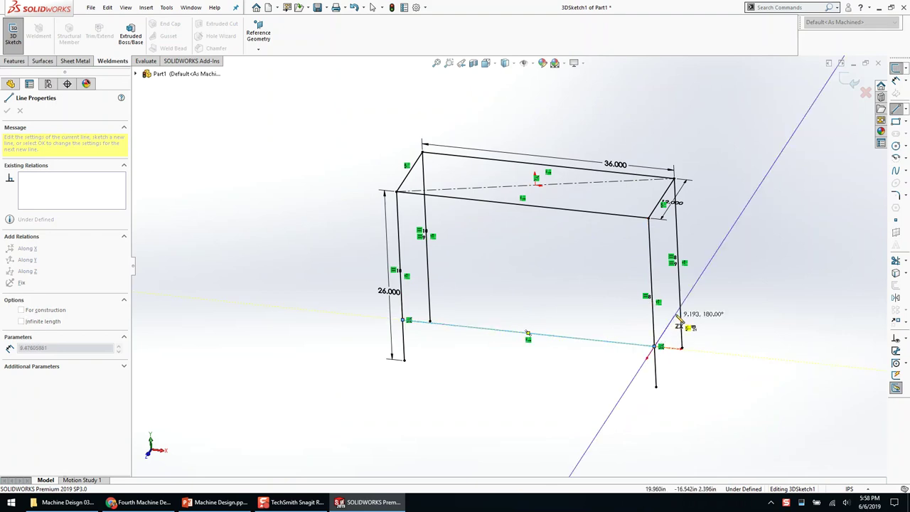
pyautogui.click(681, 306)
pyautogui.click(429, 281)
pyautogui.click(403, 320)
pyautogui.press('Escape')
# Dimension the lower line loop 6 in above the leg's bottom endpoint and exit the 3D sketch
pyautogui.press('d')
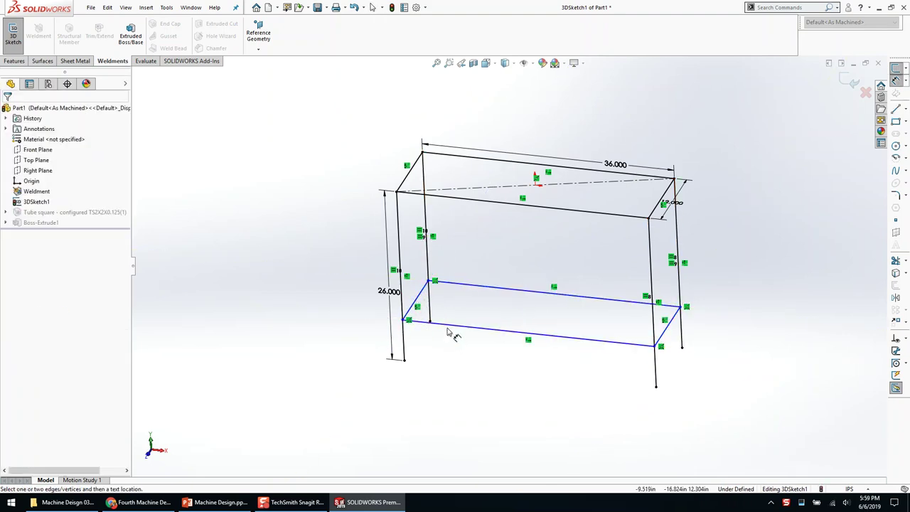
pyautogui.click(448, 333)
pyautogui.click(403, 359)
pyautogui.write('6')
pyautogui.press('Return')
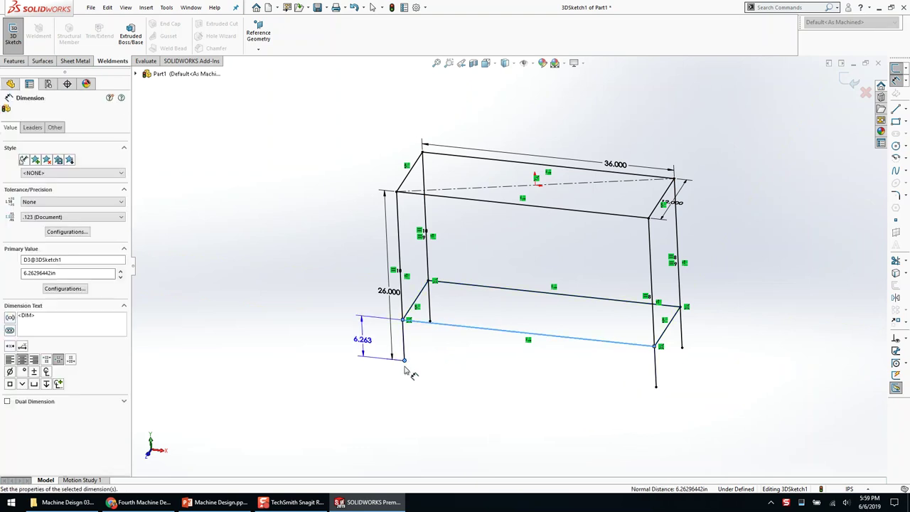
pyautogui.click(849, 81)
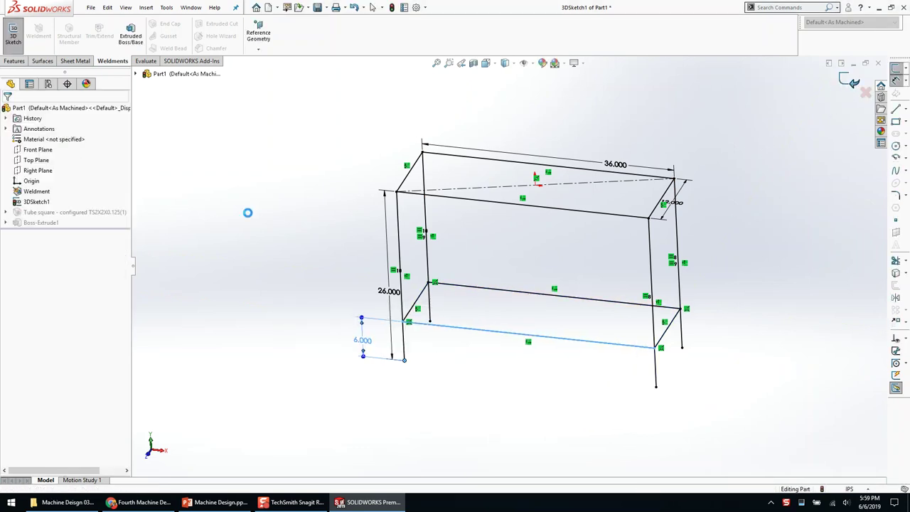
# Edit the square-tube structural member, add the four lower loop lines as a third group, and accept it
pyautogui.rightClick(51, 213)
pyautogui.rightClick(39, 223)
pyautogui.click(46, 207)
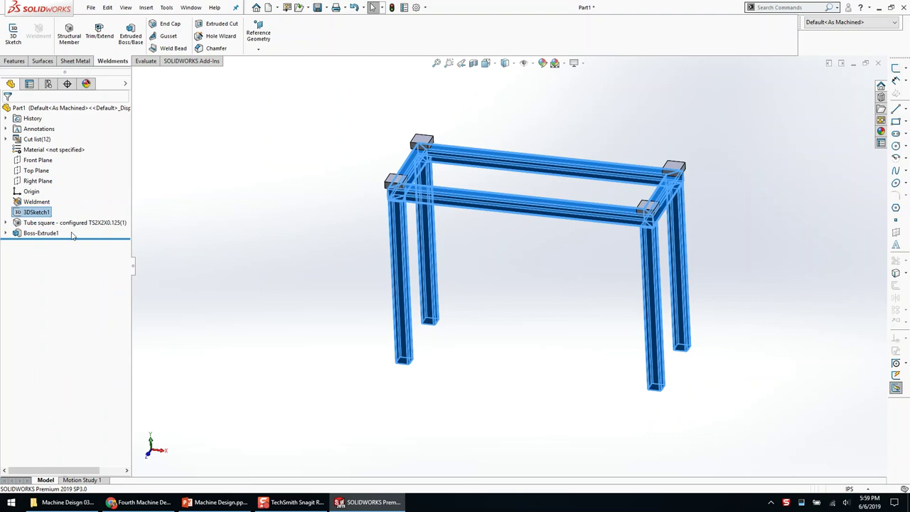
pyautogui.doubleClick(71, 222)
pyautogui.click(58, 287)
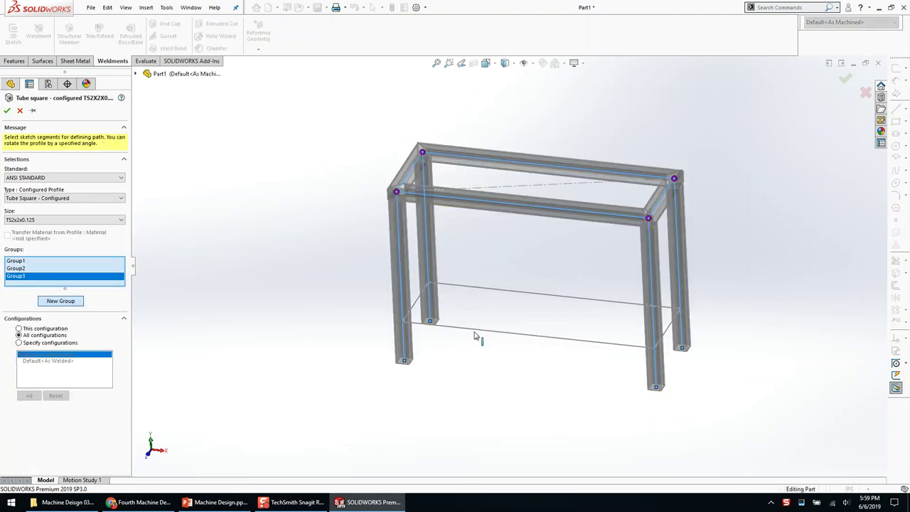
pyautogui.click(476, 334)
pyautogui.click(419, 304)
pyautogui.click(489, 291)
pyautogui.click(672, 329)
pyautogui.click(845, 79)
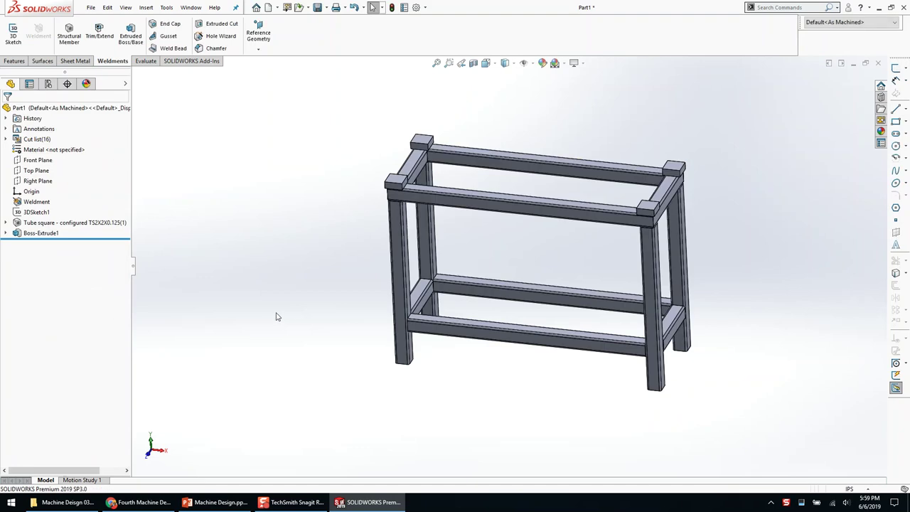
# Save the part as Frame in the Machine Deisgn 03-07-2019 folder
pyautogui.moveTo(574, 257); pyautogui.dragTo(552, 258, button='middle')
pyautogui.scroll(-1, 556, 265)
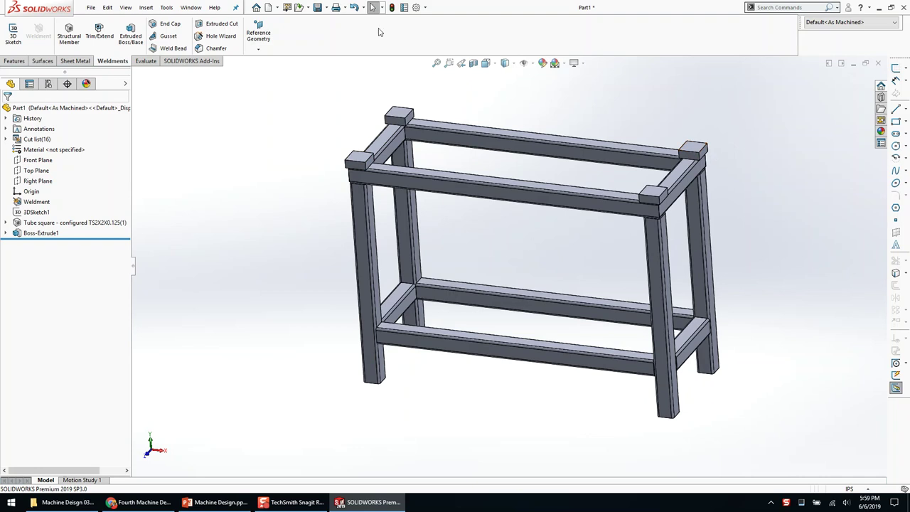
pyautogui.click(317, 8)
pyautogui.moveTo(457, 91); pyautogui.dragTo(421, 39)
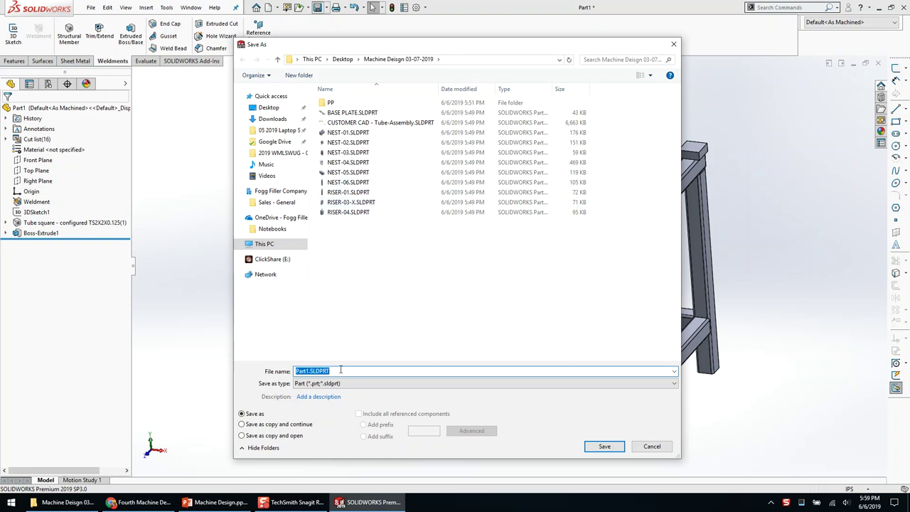
pyautogui.write('Frame')
pyautogui.click(588, 443)
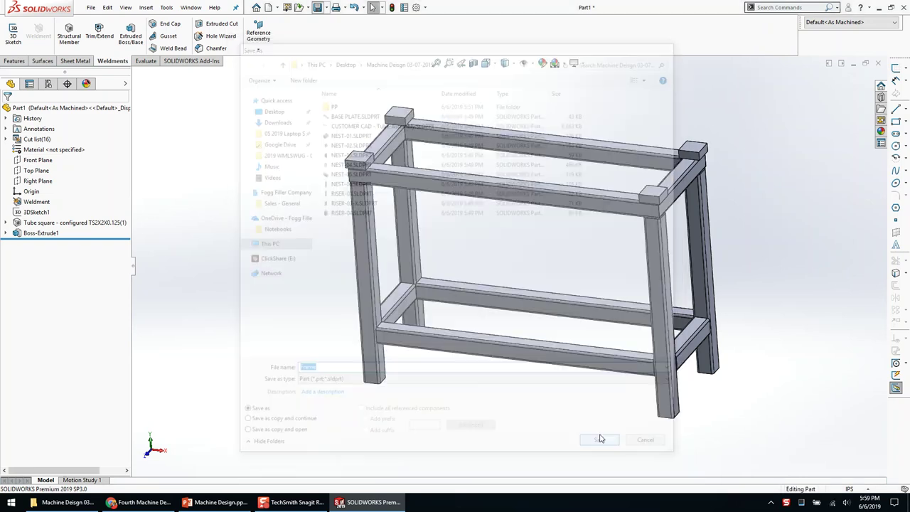
# Clear the selection of the top rail's face and save the Frame part again
pyautogui.scroll(-3, 411, 167)
pyautogui.click(405, 174)
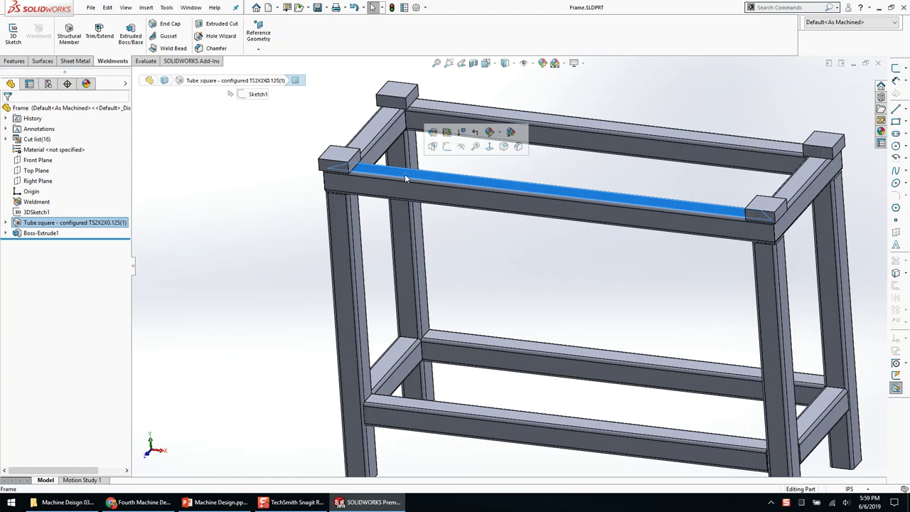
pyautogui.click(248, 199)
pyautogui.press('f')
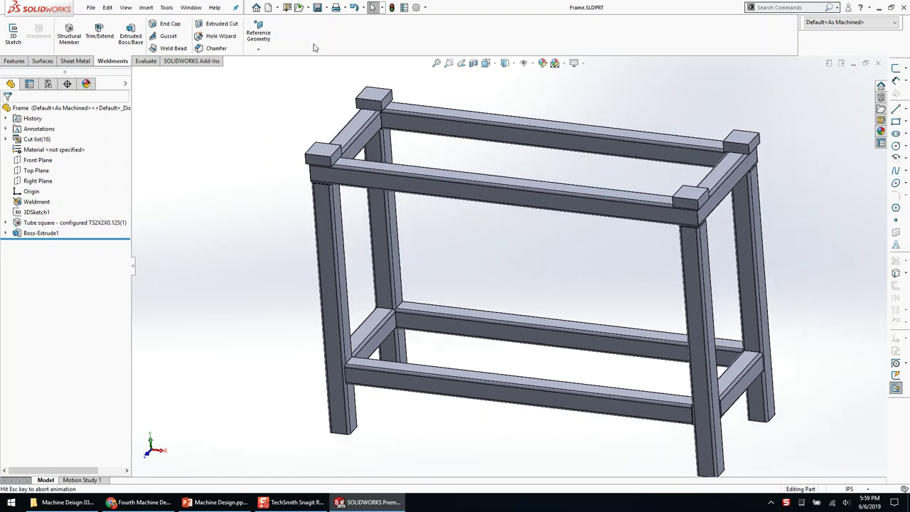
pyautogui.click(318, 8)
# Inspect the finished frame and its 3D sketch dimensions from several angles
pyautogui.moveTo(415, 115); pyautogui.dragTo(514, 211, button='middle')
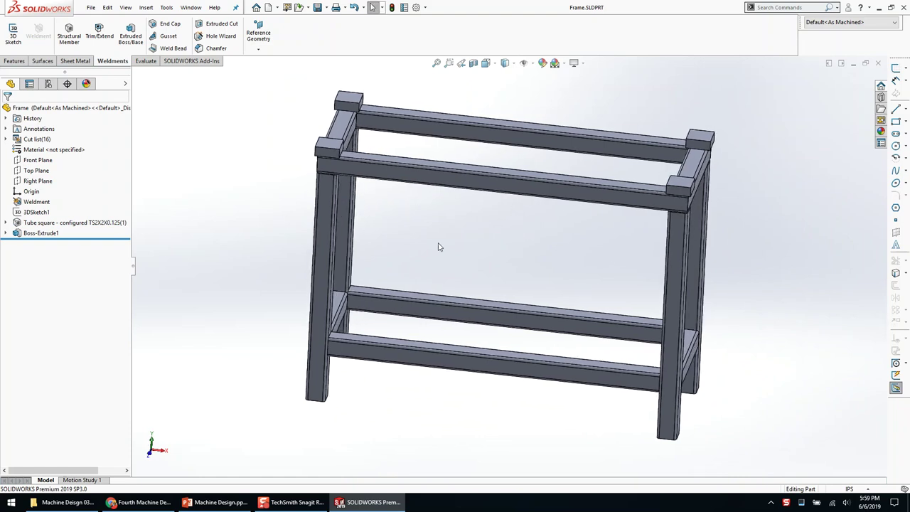
pyautogui.moveTo(439, 247); pyautogui.dragTo(519, 270, button='middle')
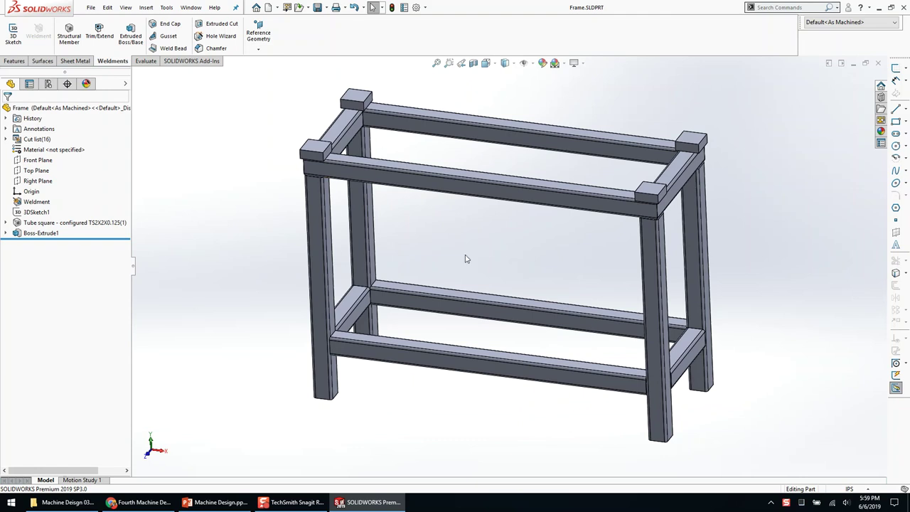
pyautogui.click(41, 213)
pyautogui.moveTo(266, 228)
pyautogui.mouseDown(button='middle')
pyautogui.moveTo(306, 369)
pyautogui.moveTo(310, 318)
pyautogui.mouseUp(button='middle')
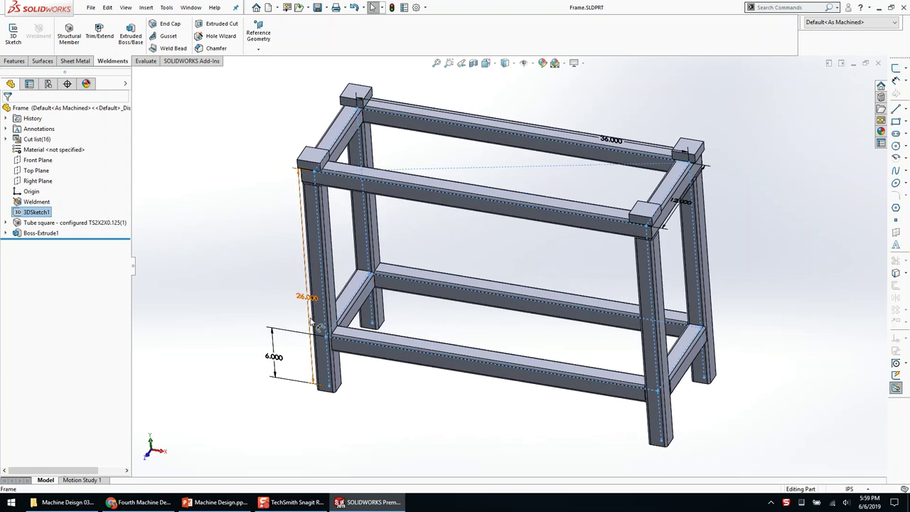
pyautogui.click(203, 271)
# Switch to the open CUSTOMER CAD FIXTURE ASSEMBLY document
pyautogui.hotkey('ctrl', 'Tab')
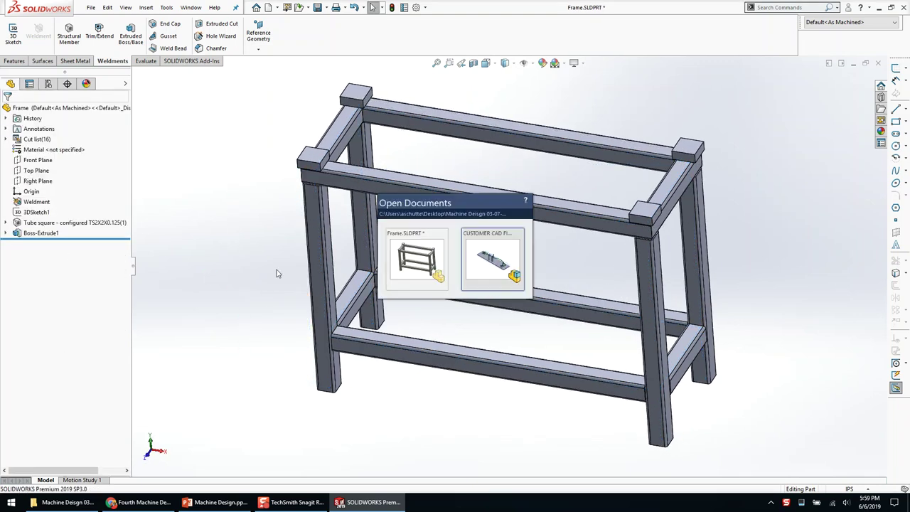
pyautogui.press('z')
pyautogui.press('z')
pyautogui.press('z')
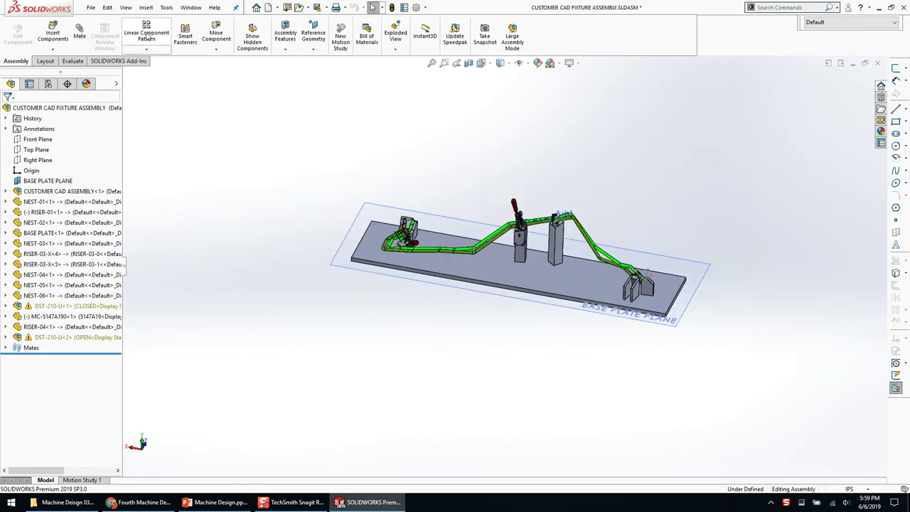
# Create a new assembly with CUSTOMER CAD FIXTURE ASSEMBLY placed as its first component
pyautogui.click(276, 8)
pyautogui.click(313, 44)
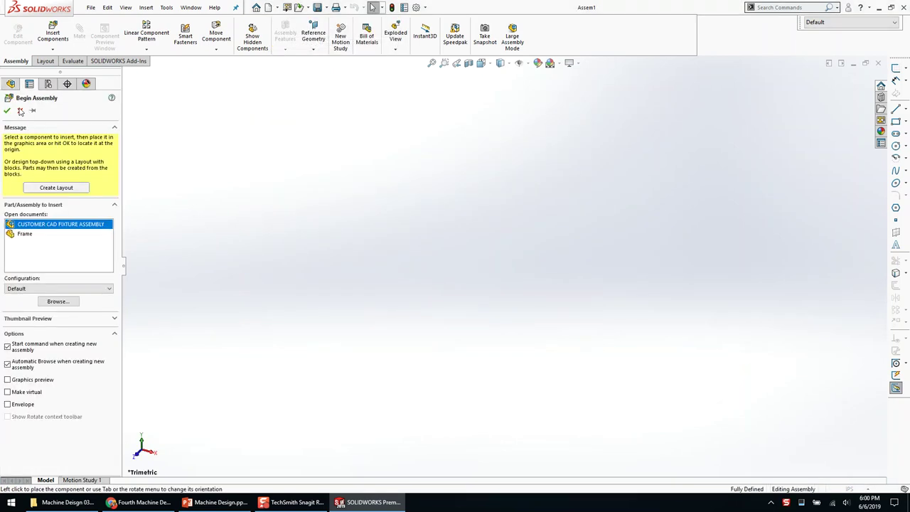
pyautogui.click(171, 224)
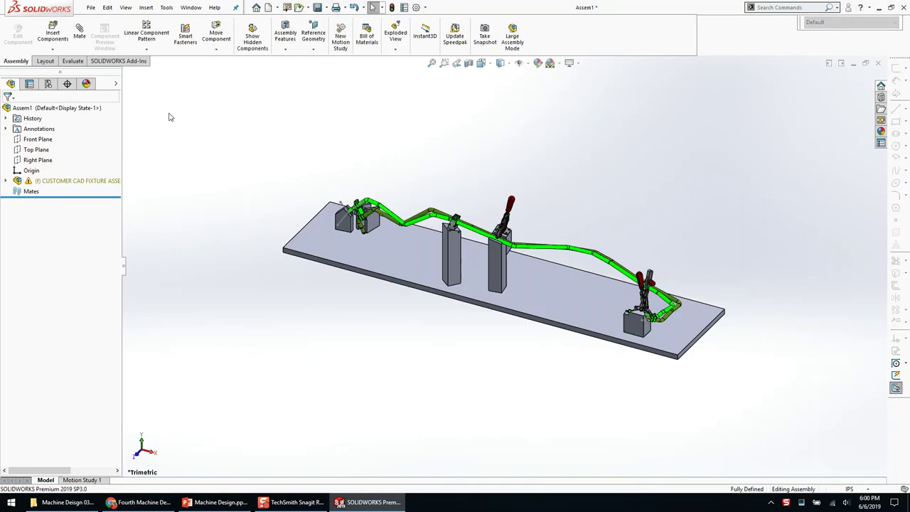
# Float the fixture assembly and mate its origin to the new assembly's origin
pyautogui.rightClick(70, 183)
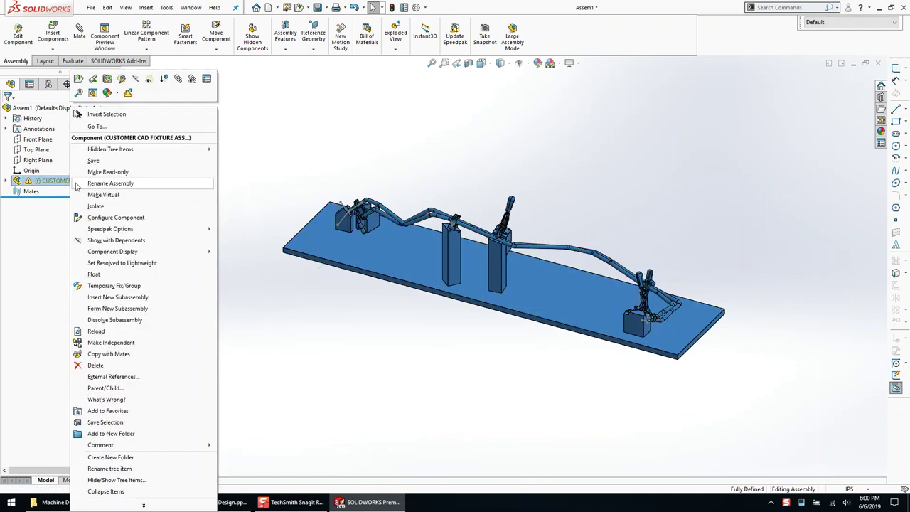
pyautogui.click(107, 274)
pyautogui.click(5, 181)
pyautogui.keyDown('ctrl'); pyautogui.click(45, 243); pyautogui.keyUp('ctrl')
pyautogui.click(51, 247)
# Insert the open Frame part in front of and below the fixture's base plate, and expand its features
pyautogui.click(53, 32)
pyautogui.click(25, 218)
pyautogui.click(441, 368)
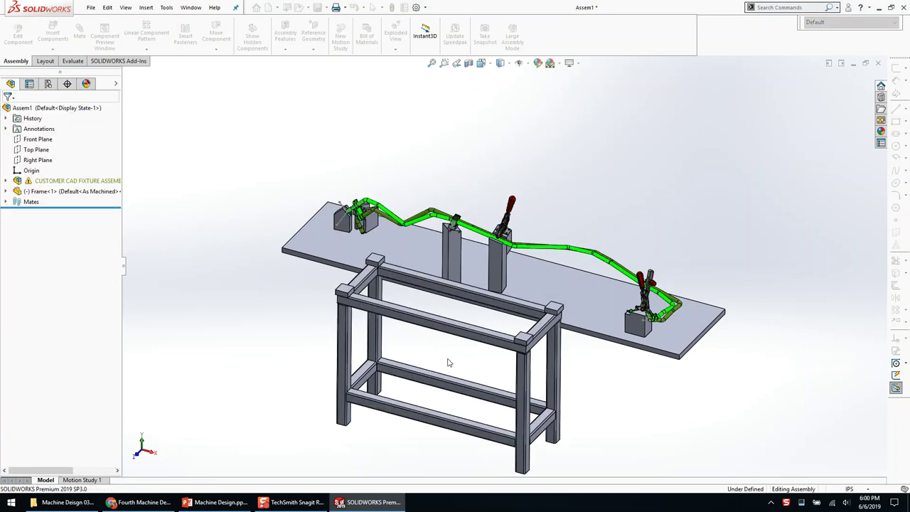
pyautogui.click(6, 191)
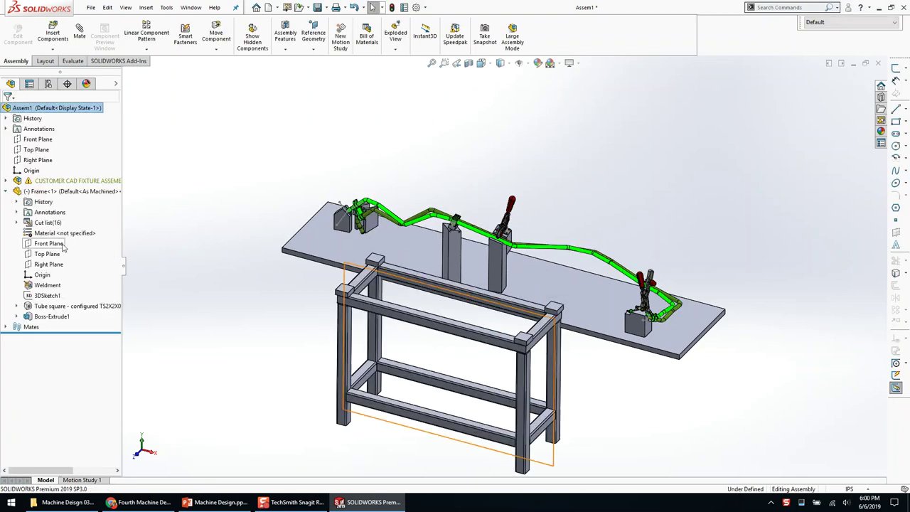
pyautogui.click(48, 243)
pyautogui.keyDown('ctrl'); pyautogui.click(37, 142); pyautogui.keyUp('ctrl')
pyautogui.moveTo(208, 238)
pyautogui.mouseDown(button='middle')
pyautogui.moveTo(169, 290)
pyautogui.moveTo(198, 240)
pyautogui.mouseUp(button='middle')
pyautogui.click(197, 245)
# Mate the Front Plane of BASE PLATE coincident with the Frame's Front Plane
pyautogui.click(339, 236)
pyautogui.click(17, 316)
pyautogui.click(59, 369)
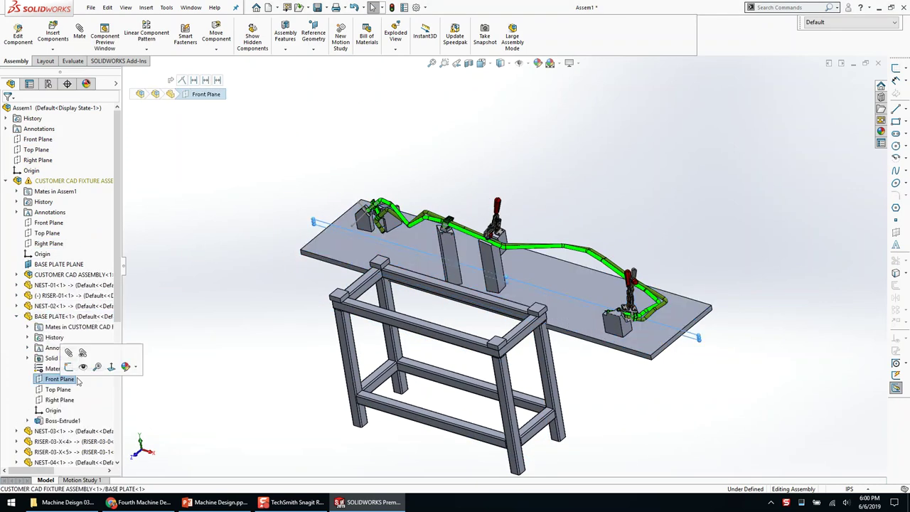
pyautogui.scroll(-7, 57, 373)
pyautogui.keyDown('ctrl'); pyautogui.click(49, 369); pyautogui.keyUp('ctrl')
pyautogui.click(65, 375)
# Mate the Right Plane of BASE PLATE coincident with the Frame's Right Plane
pyautogui.click(60, 161)
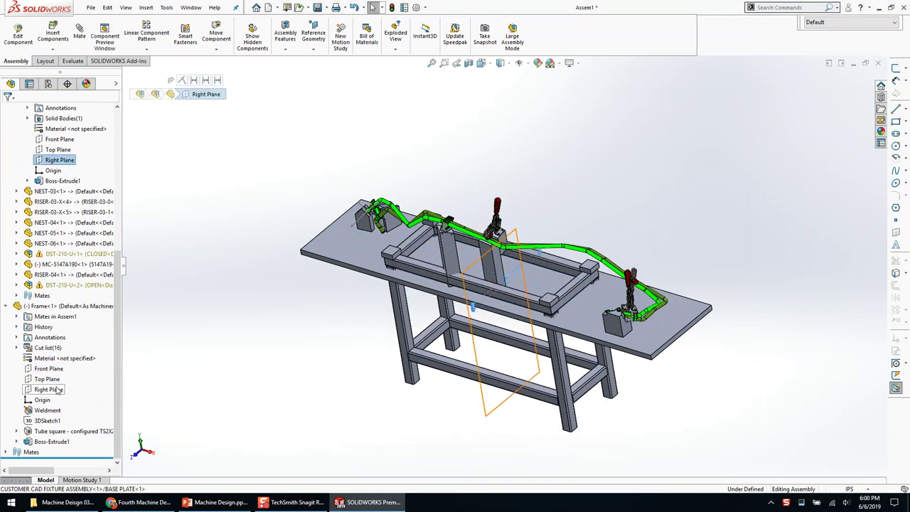
pyautogui.keyDown('ctrl'); pyautogui.click(48, 389); pyautogui.keyUp('ctrl')
pyautogui.click(63, 393)
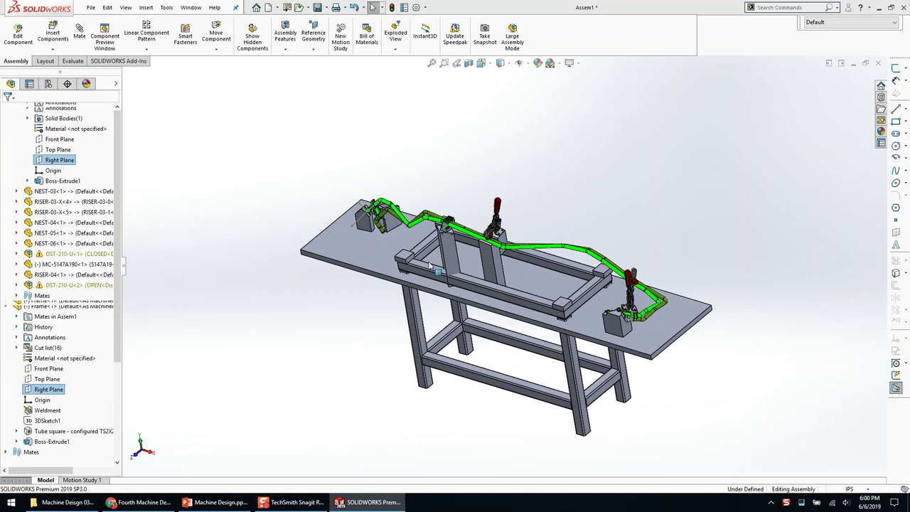
# Examine the corner pad's top face and the base plate's underside where the frame supports the fixture
pyautogui.scroll(-5, 400, 359)
pyautogui.scroll(-6, 401, 359)
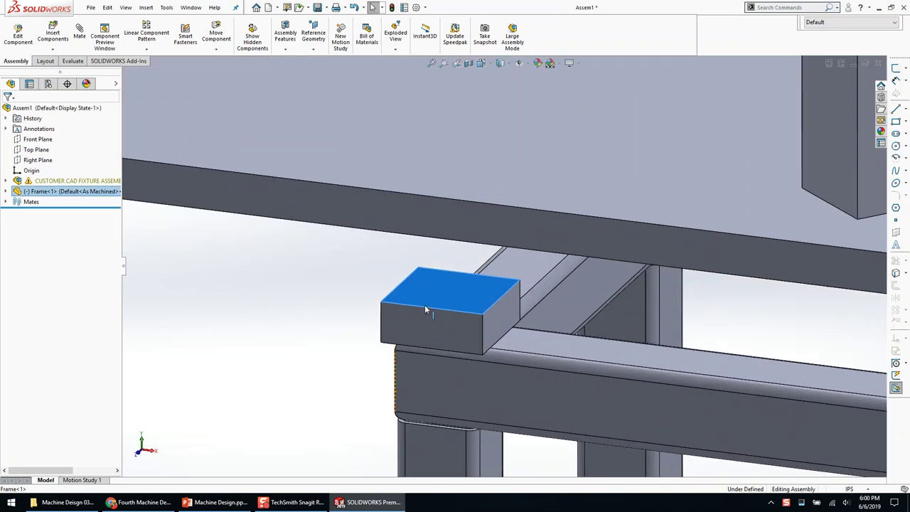
pyautogui.click(427, 293)
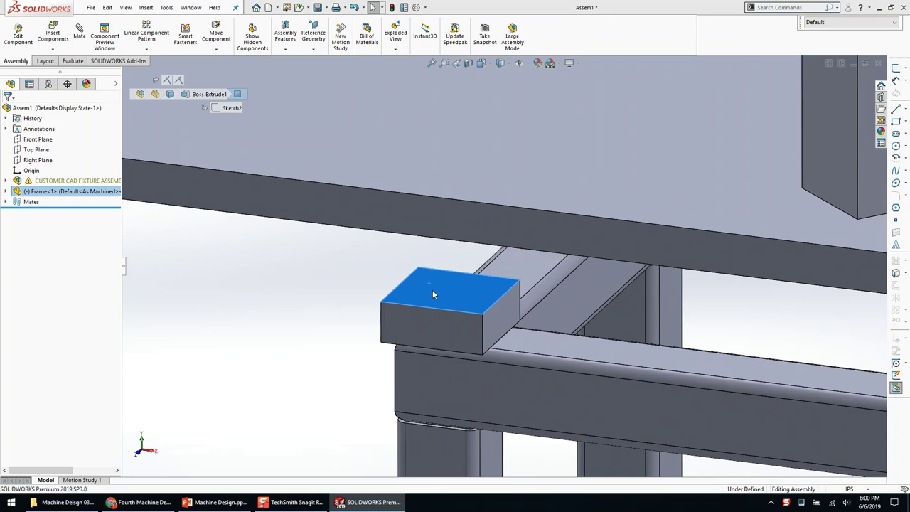
pyautogui.moveTo(433, 290); pyautogui.dragTo(421, 210, button='middle')
pyautogui.keyDown('ctrl'); pyautogui.click(423, 212); pyautogui.keyUp('ctrl')
pyautogui.scroll(6, 391, 316)
pyautogui.moveTo(415, 283); pyautogui.dragTo(408, 329, button='middle')
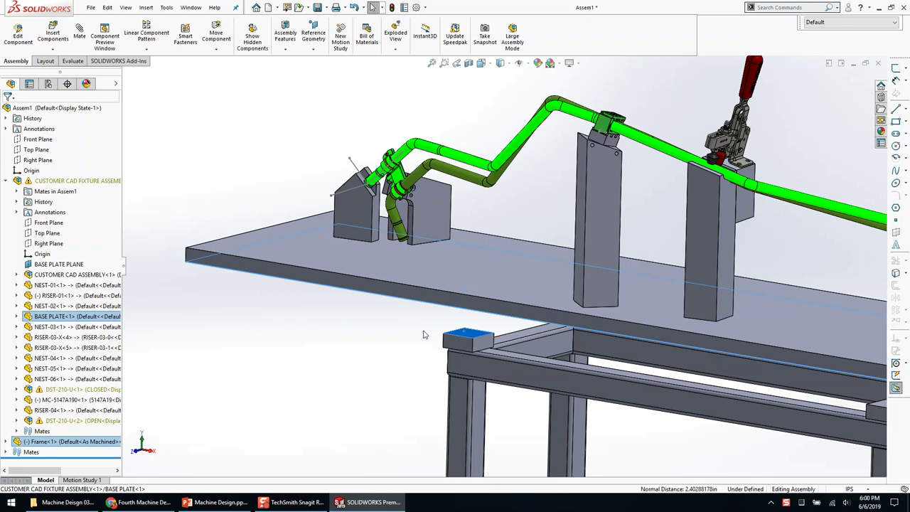
pyautogui.scroll(-2, 476, 332)
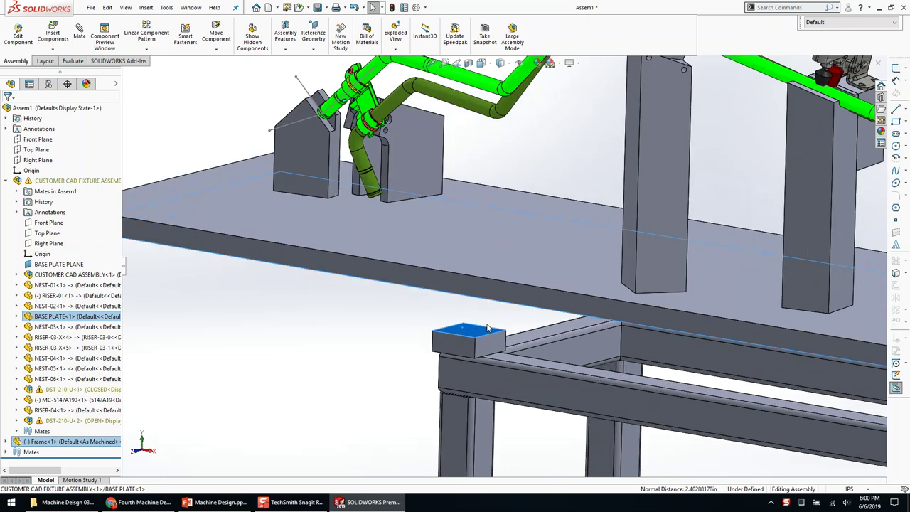
pyautogui.moveTo(482, 324); pyautogui.dragTo(475, 284, button='middle')
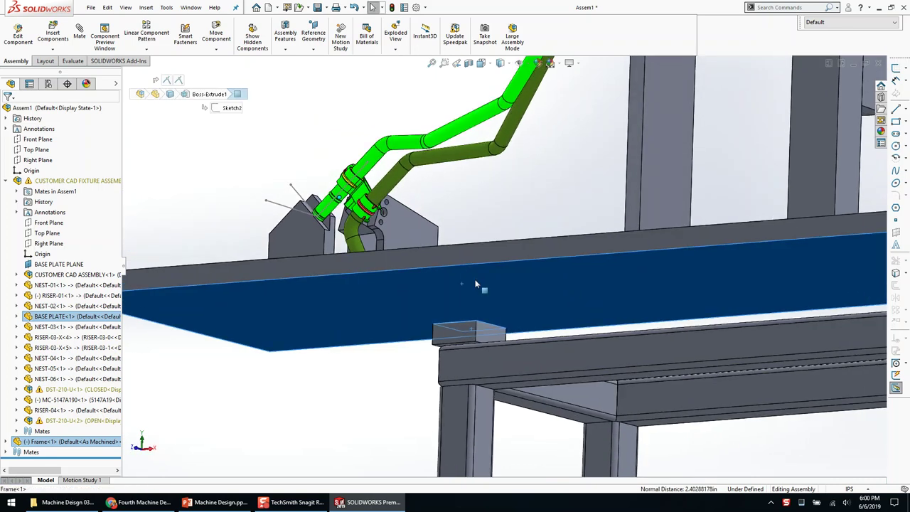
pyautogui.click(394, 378)
pyautogui.moveTo(407, 302); pyautogui.dragTo(483, 419, button='middle')
pyautogui.scroll(3, 418, 331)
pyautogui.scroll(-2, 525, 405)
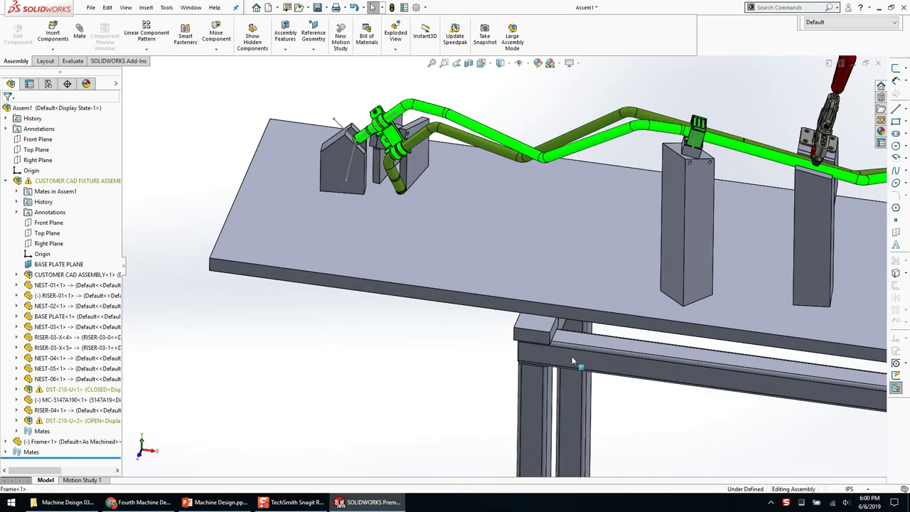
# Open the Frame part and sketch a rectangle about 0.34 in high along the tops of the front corner pads, spanning both pads
pyautogui.click(572, 361)
pyautogui.click(598, 301)
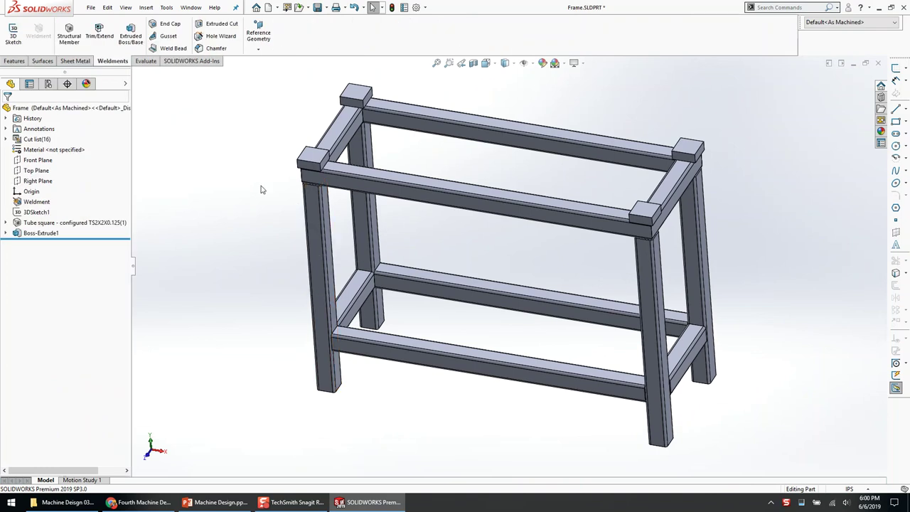
pyautogui.click(313, 166)
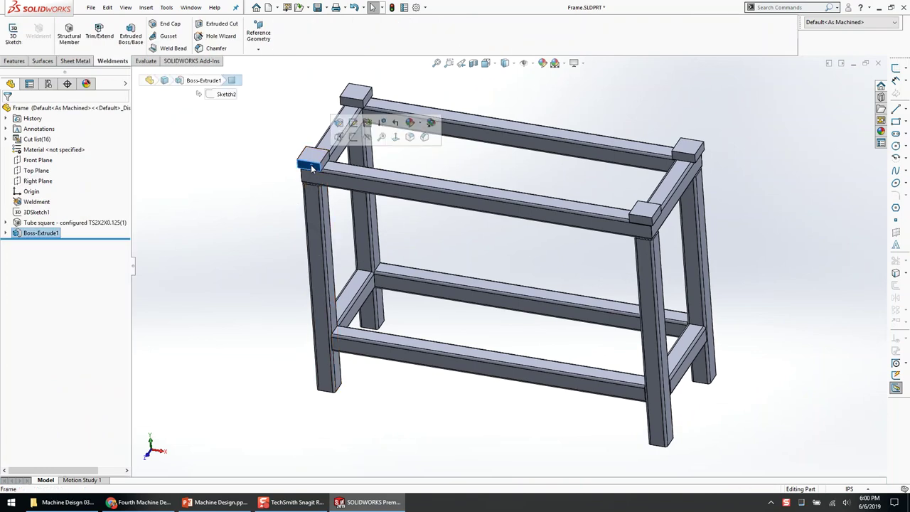
pyautogui.press('r')
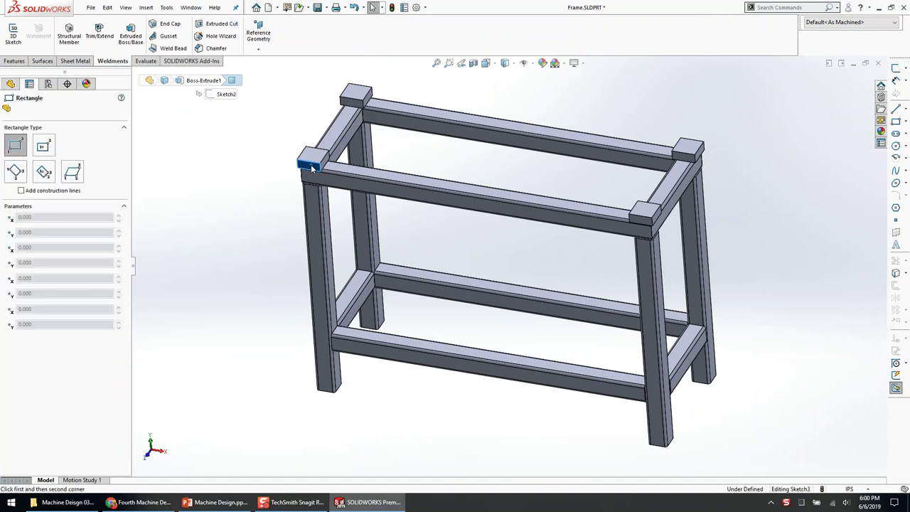
pyautogui.click(282, 103)
pyautogui.scroll(-5, 737, 118)
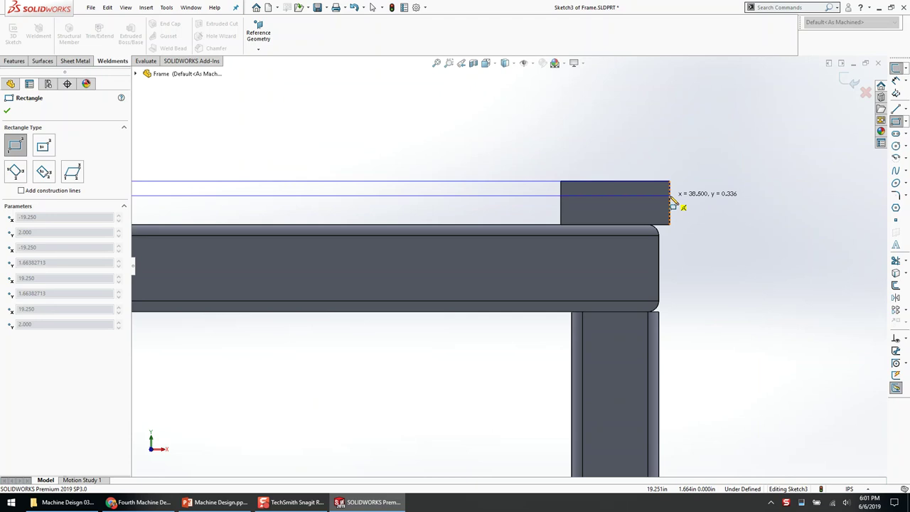
pyautogui.click(670, 195)
# Dimension the rectangle's height at the pad's top edge as 0.125 in
pyautogui.scroll(-4, 710, 176)
pyautogui.press('d')
pyautogui.click(624, 202)
pyautogui.click(657, 178)
pyautogui.write('.125')
pyautogui.press('Return')
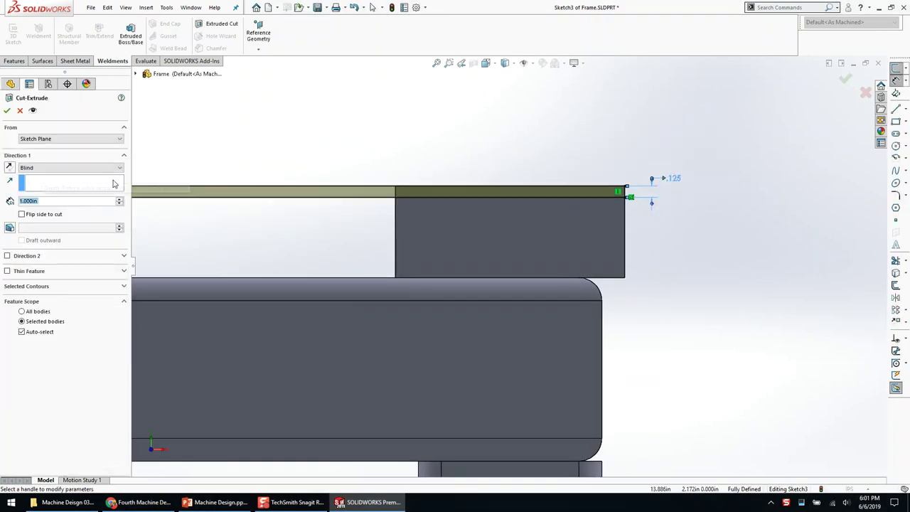
# Cut the rectangle Through All to machine the tops of all the corner pads
pyautogui.click(71, 168)
pyautogui.click(56, 182)
pyautogui.click(6, 110)
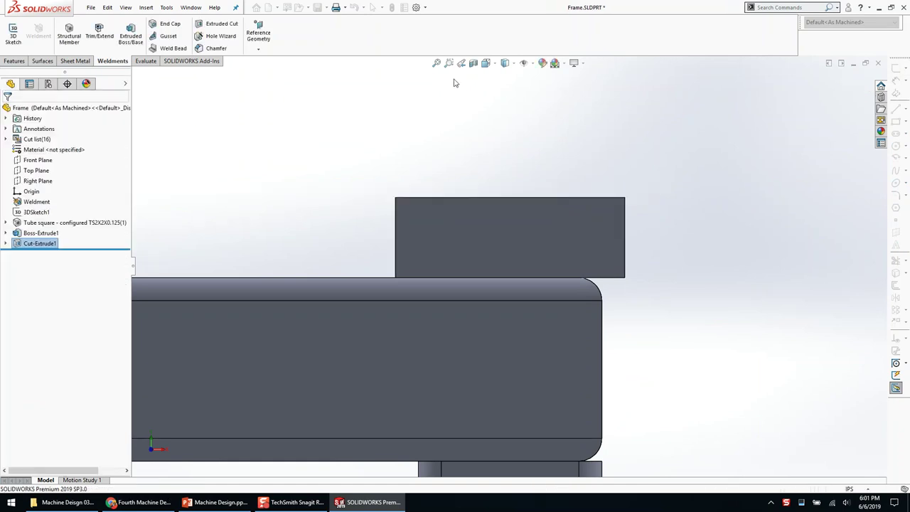
pyautogui.press('f')
pyautogui.click(452, 115)
pyautogui.moveTo(497, 178); pyautogui.dragTo(459, 210, button='middle')
pyautogui.scroll(3, 459, 210)
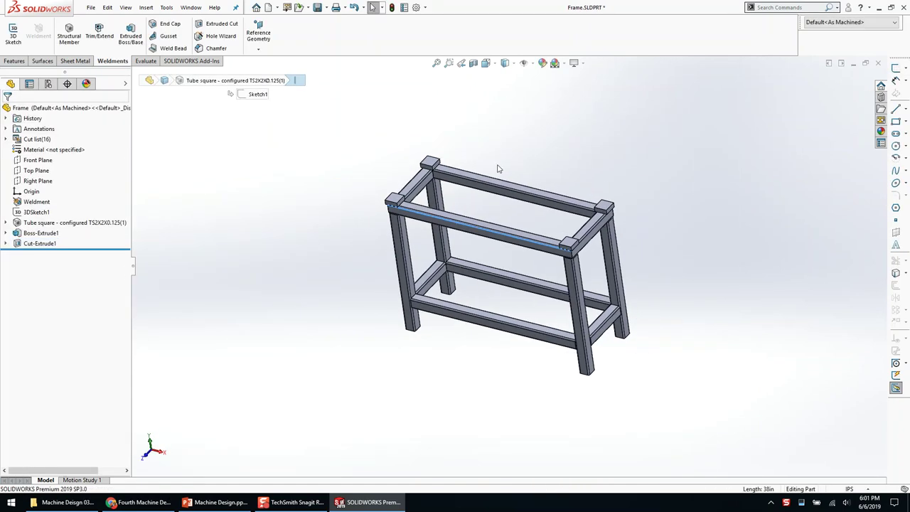
# Start a Hole Wizard straight tap on the rear corner pad's top face, using the ANSI Inch standard
pyautogui.scroll(-5, 427, 213)
pyautogui.click(373, 208)
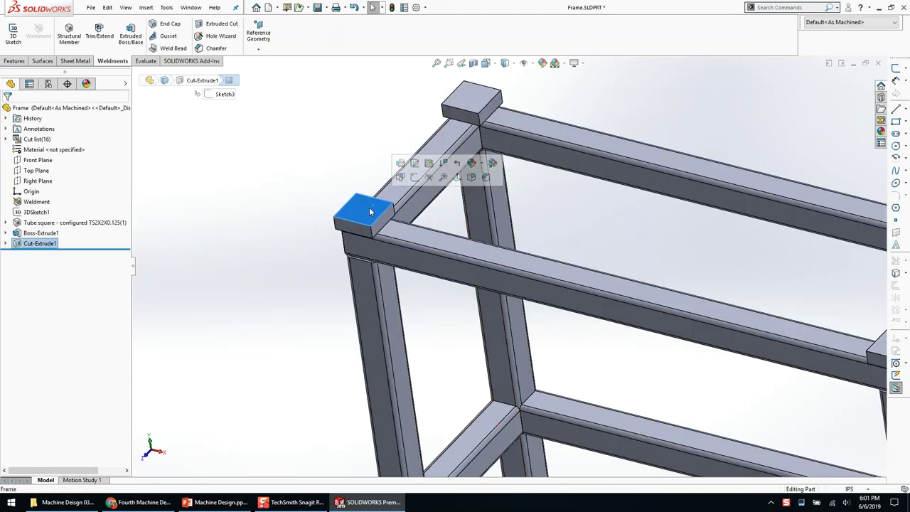
pyautogui.click(472, 97)
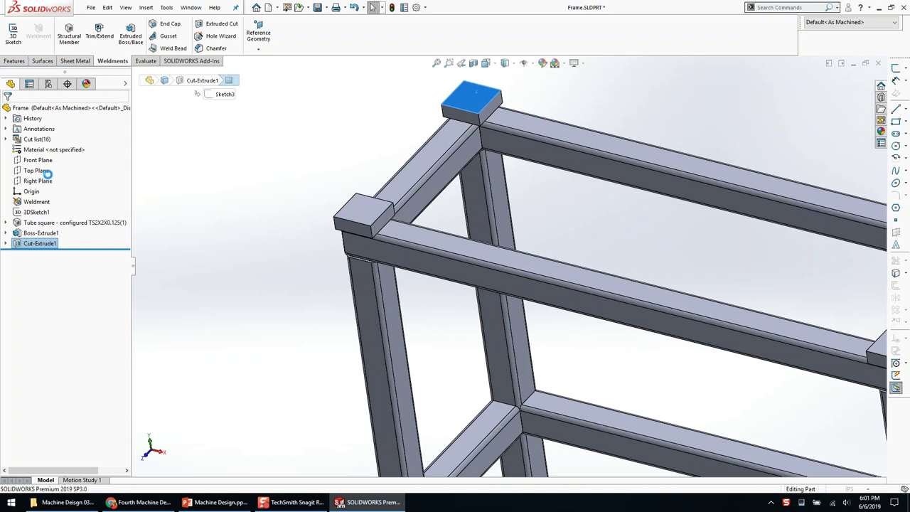
pyautogui.click(512, 258)
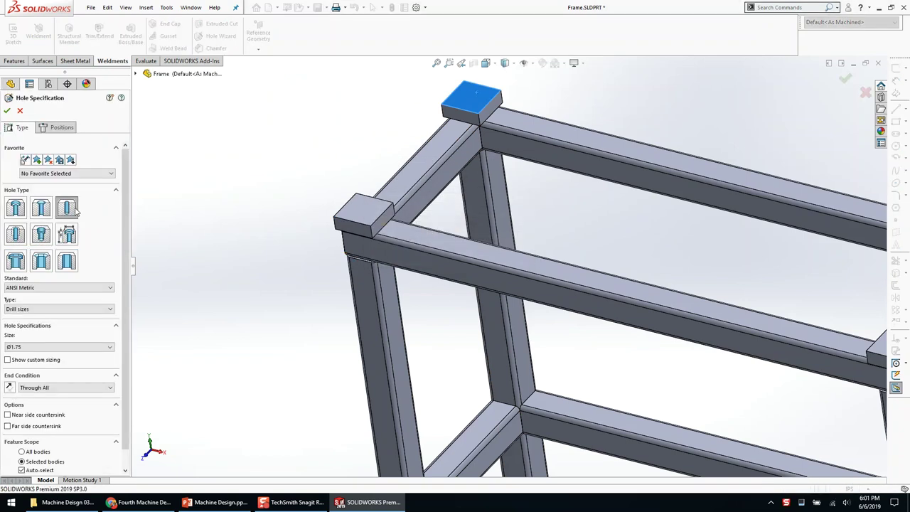
pyautogui.click(17, 235)
pyautogui.click(78, 288)
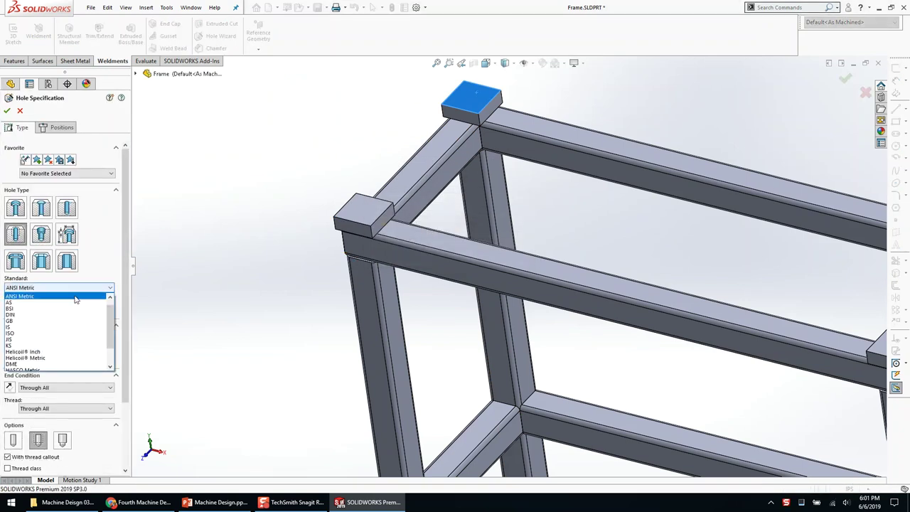
pyautogui.click(69, 299)
pyautogui.click(62, 288)
pyautogui.click(59, 296)
# Specify a 1/2-13 Bottoming Tapped Hole with a Blind end condition
pyautogui.click(62, 309)
pyautogui.click(70, 318)
pyautogui.click(75, 346)
pyautogui.scroll(-5, 73, 393)
pyautogui.scroll(-3, 74, 393)
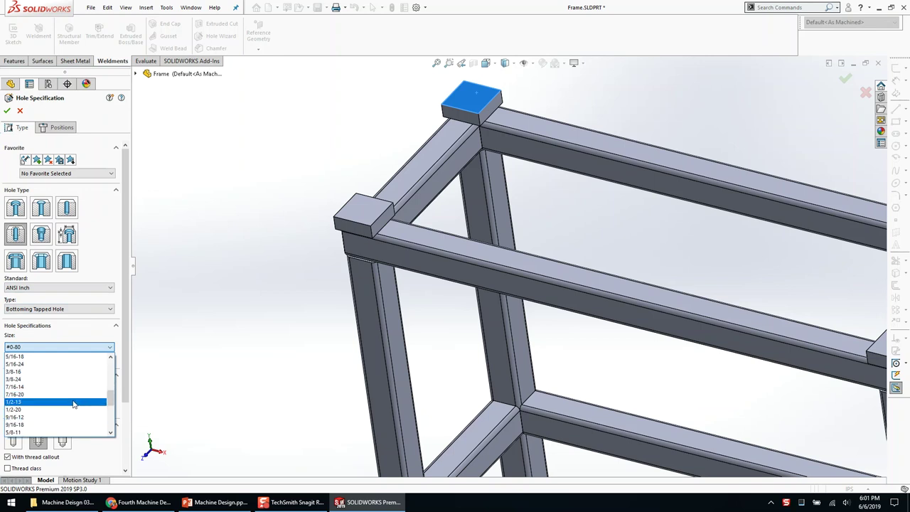
pyautogui.click(74, 401)
pyautogui.click(61, 387)
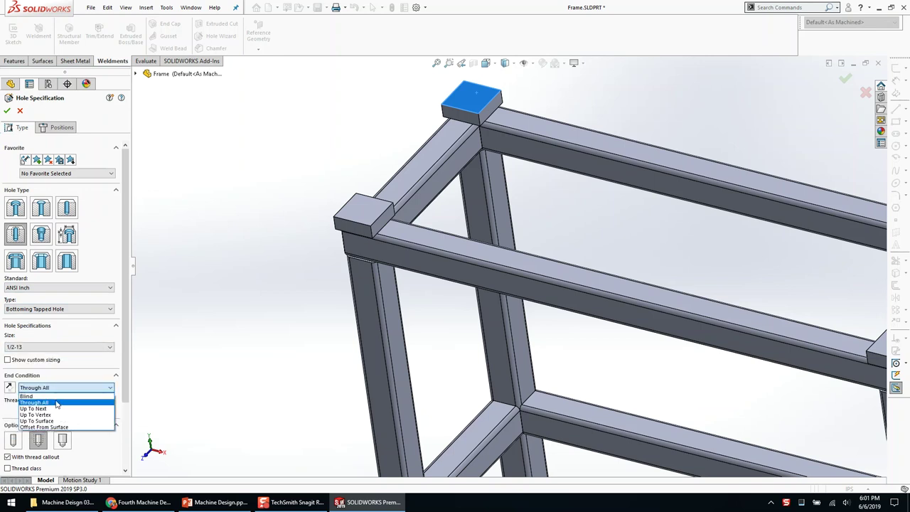
pyautogui.click(43, 398)
pyautogui.scroll(-2, 127, 441)
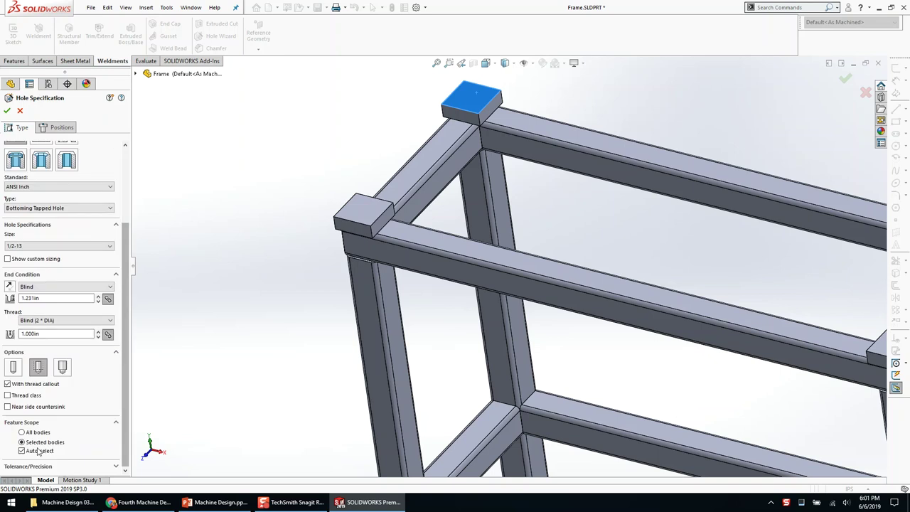
pyautogui.scroll(-1, 61, 366)
# Place the hole point on the rear corner pad and sketch vertical and horizontal construction lines from the origin
pyautogui.click(62, 127)
pyautogui.moveTo(405, 175)
pyautogui.mouseDown(button='middle')
pyautogui.moveTo(460, 112)
pyautogui.moveTo(477, 121)
pyautogui.mouseUp(button='middle')
pyautogui.click(478, 122)
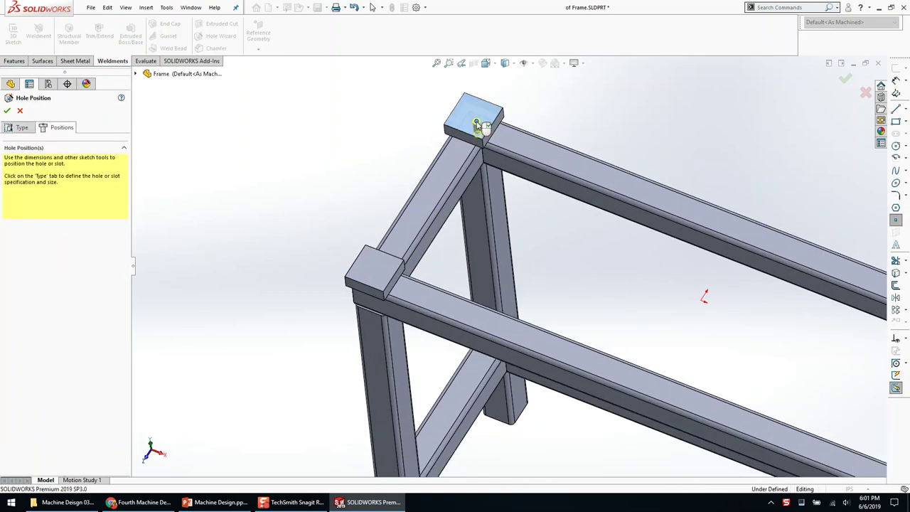
pyautogui.moveTo(509, 266)
pyautogui.mouseDown()
pyautogui.moveTo(509, 294)
pyautogui.moveTo(513, 267)
pyautogui.moveTo(543, 266)
pyautogui.mouseUp()
pyautogui.scroll(-3, 287, 203)
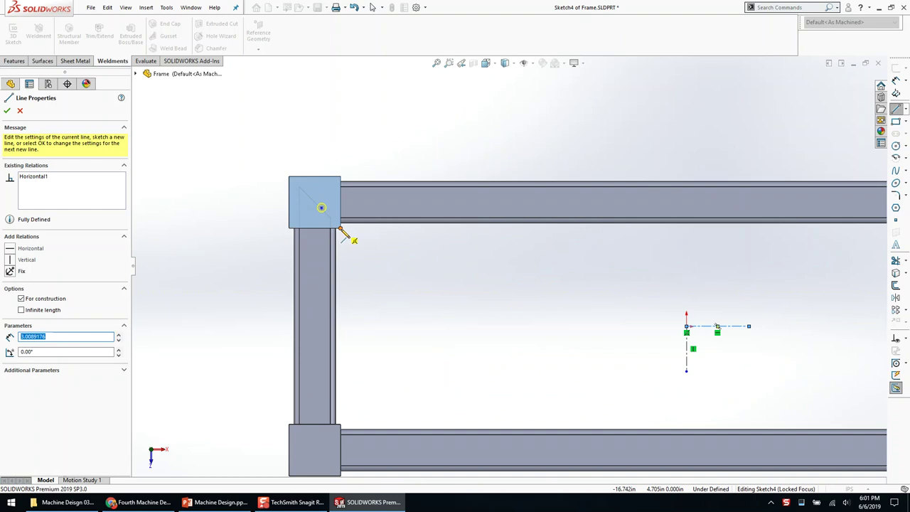
# Sketch a diagonal construction line across the rear pad's corners and snap the hole point to its midpoint
pyautogui.moveTo(322, 207); pyautogui.dragTo(289, 176)
pyautogui.press('Escape')
pyautogui.moveTo(322, 208); pyautogui.dragTo(314, 202)
# Mirror the hole point about both origin construction lines onto the other three pads and finish the tapped holes
pyautogui.moveTo(265, 191); pyautogui.dragTo(705, 396)
pyautogui.press('m')
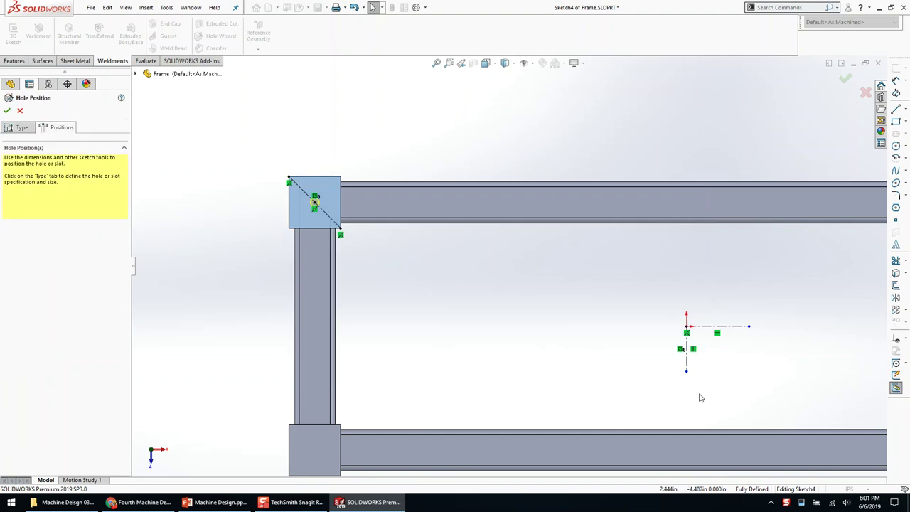
pyautogui.press('z')
pyautogui.moveTo(370, 231); pyautogui.dragTo(840, 299)
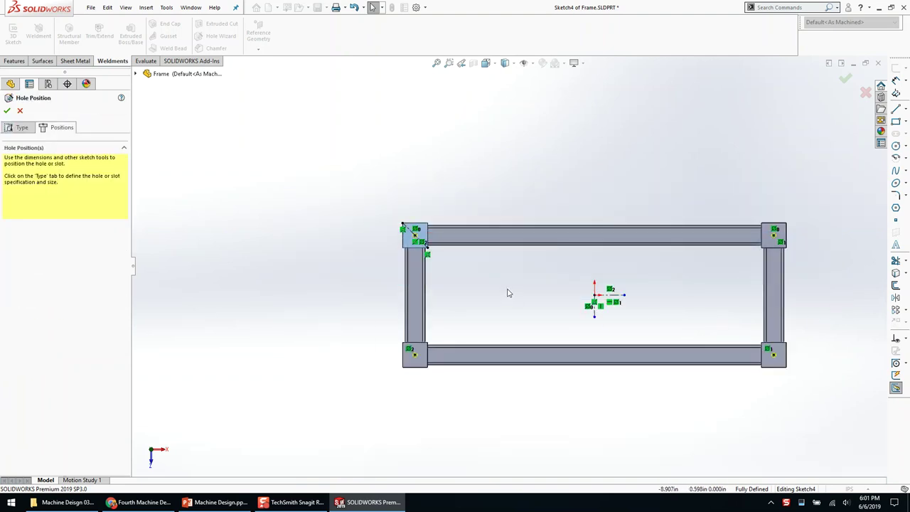
pyautogui.click(845, 78)
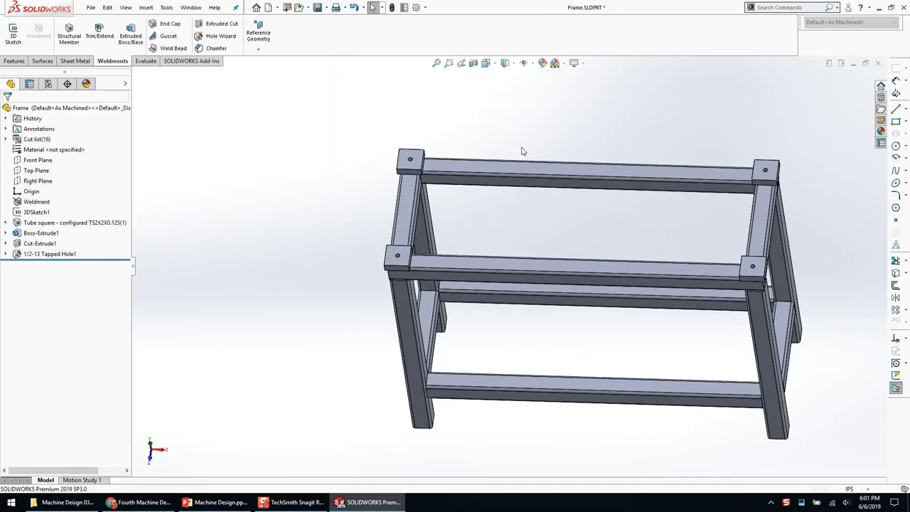
# Save the Frame part and switch back to the Assem1 assembly
pyautogui.scroll(-3, 627, 167)
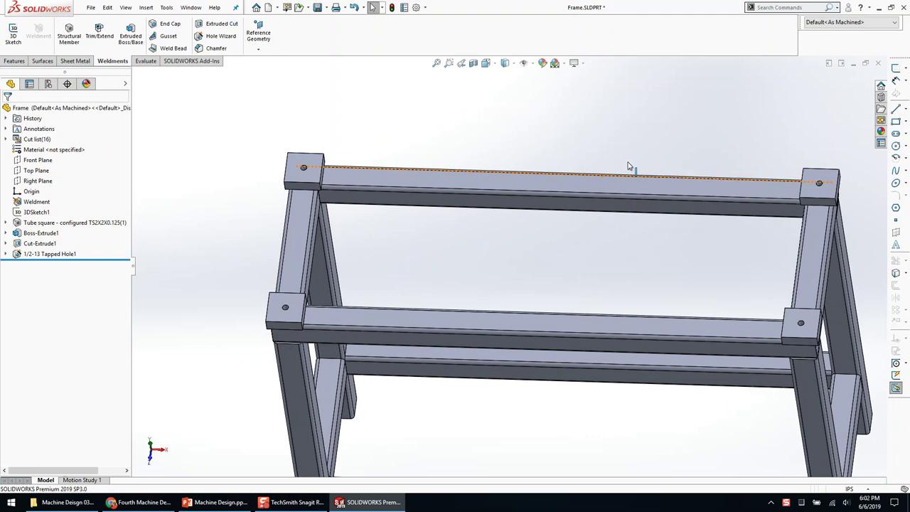
pyautogui.hotkey('ctrl', 's')
pyautogui.hotkey('ctrl', 'Tab')
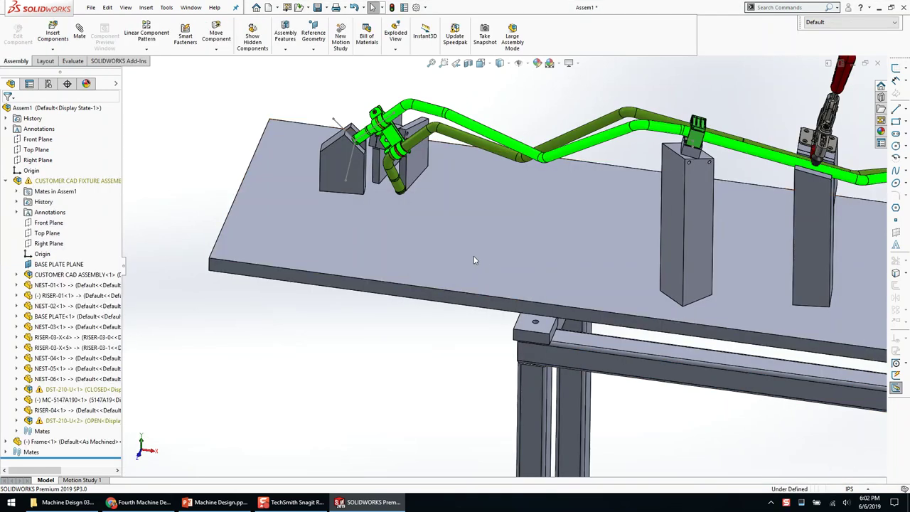
# Save the assembly in the Machine Deisgn 03-07-2019 folder as FINAL ASSEMBLY
pyautogui.hotkey('ctrl', 's')
pyautogui.doubleClick(438, 89)
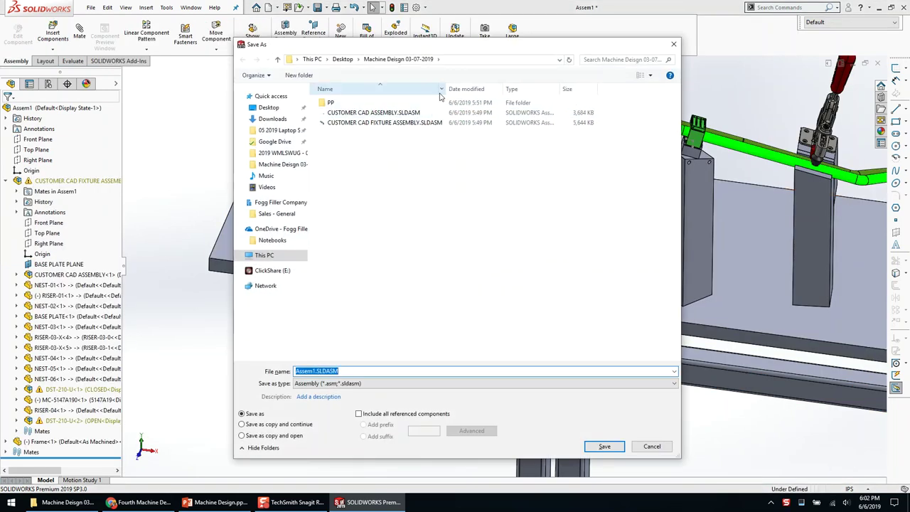
pyautogui.click(389, 113)
pyautogui.click(342, 370)
pyautogui.moveTo(339, 370); pyautogui.dragTo(238, 362)
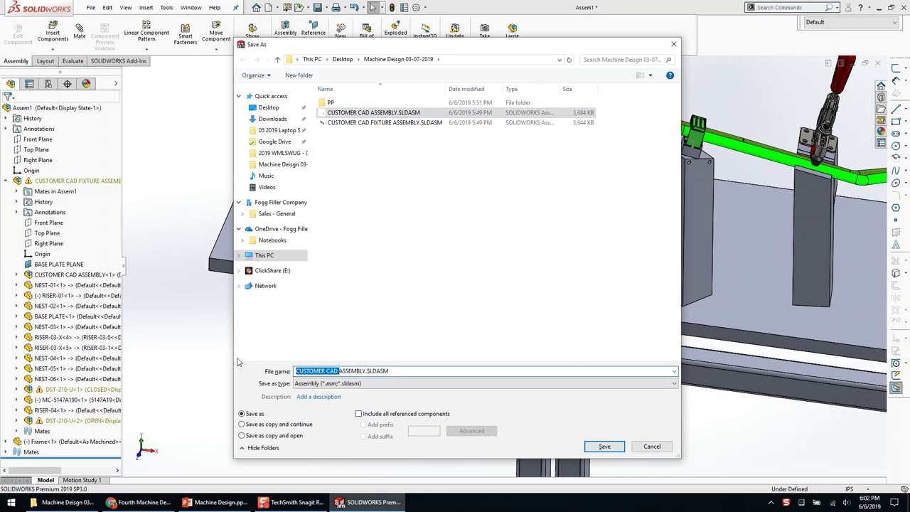
pyautogui.write('FINAL')
pyautogui.press('Return')
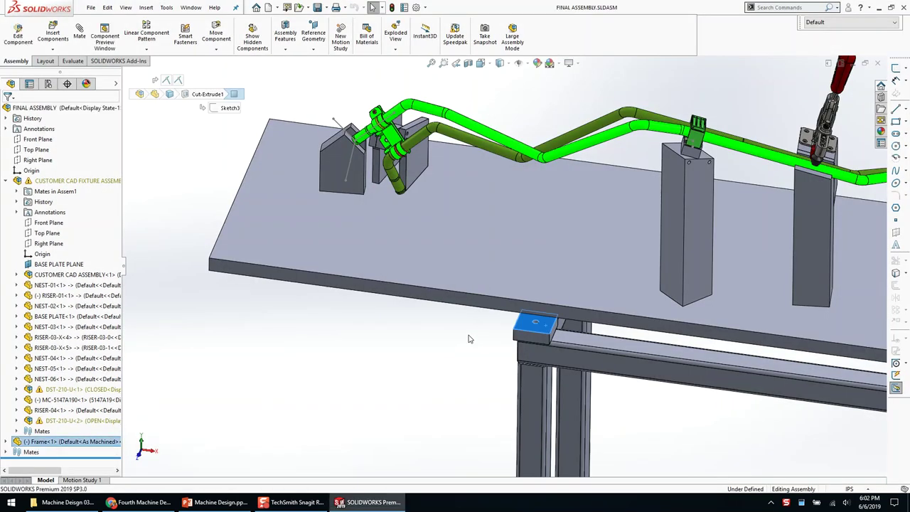
# Mate the top face of the frame's corner pad coincident with the underside of the base plate
pyautogui.click(468, 339)
pyautogui.scroll(-2, 534, 331)
pyautogui.moveTo(534, 331); pyautogui.dragTo(549, 286, button='middle')
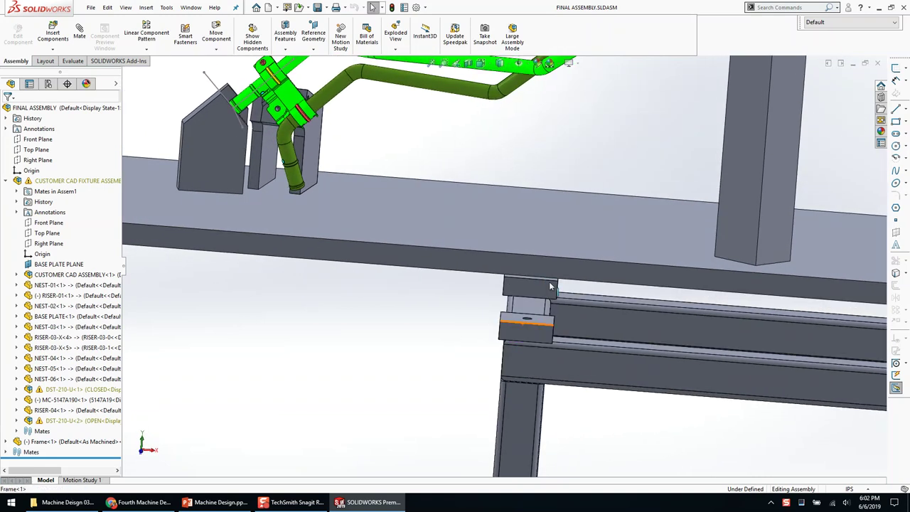
pyautogui.scroll(-2, 545, 285)
pyautogui.moveTo(544, 285); pyautogui.dragTo(434, 232, button='middle')
pyautogui.scroll(-2, 535, 281)
pyautogui.click(533, 280)
pyautogui.click(540, 148)
pyautogui.click(379, 225)
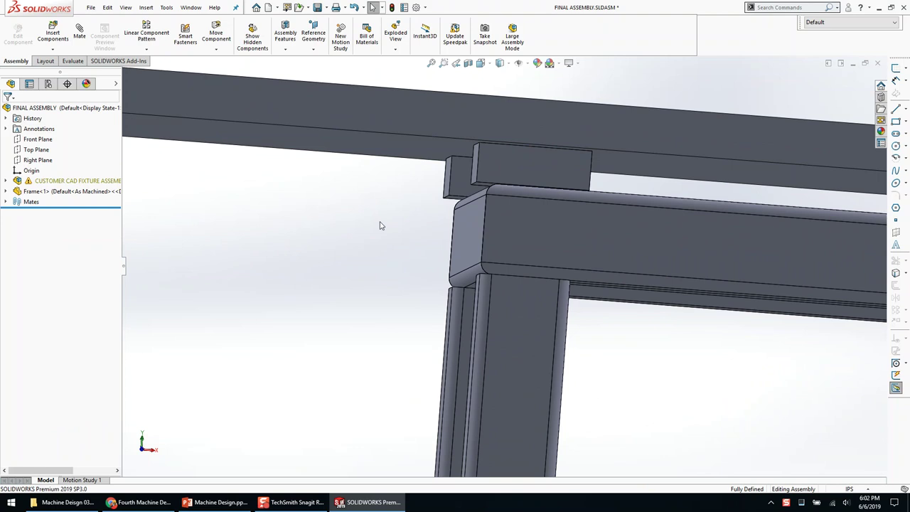
# Measure the distance between the front face of the frame's top rail and the base plate's front face
pyautogui.moveTo(466, 257); pyautogui.dragTo(469, 288, button='middle')
pyautogui.scroll(5, 548, 313)
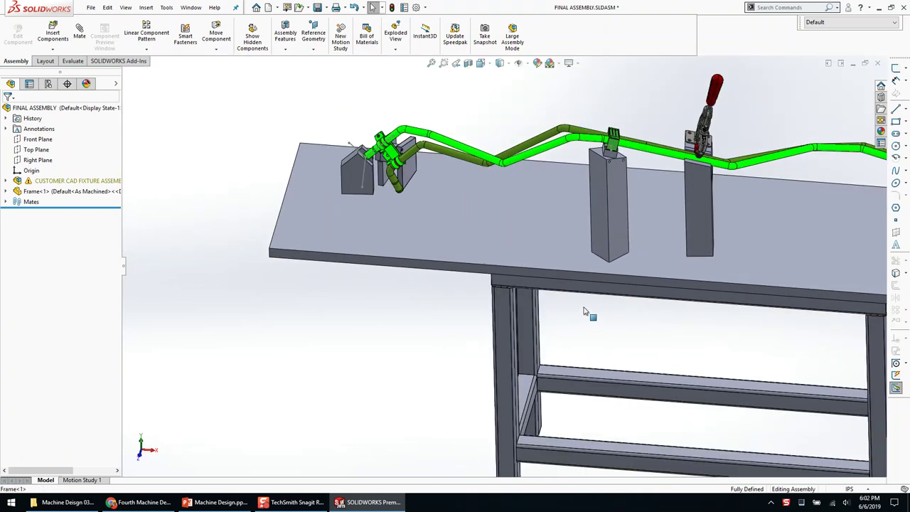
pyautogui.scroll(-1, 583, 312)
pyautogui.click(544, 279)
pyautogui.press('m')
pyautogui.click(519, 262)
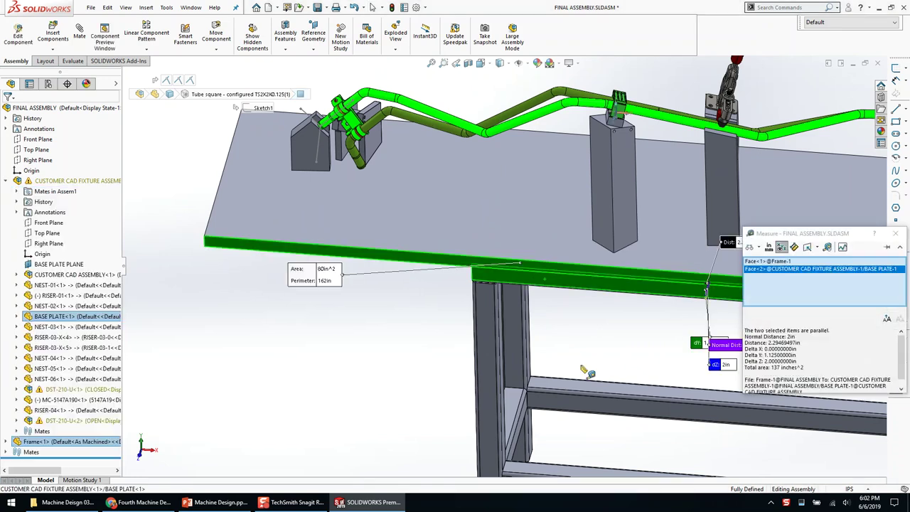
# Measure the distance between the corner pad's front face and the base plate's front face
pyautogui.moveTo(604, 338); pyautogui.dragTo(399, 336, button='middle')
pyautogui.click(534, 317)
pyautogui.scroll(-3, 668, 267)
pyautogui.moveTo(659, 256); pyautogui.dragTo(644, 130, button='middle')
pyautogui.click(656, 112)
pyautogui.click(651, 95)
pyautogui.scroll(-5, 643, 183)
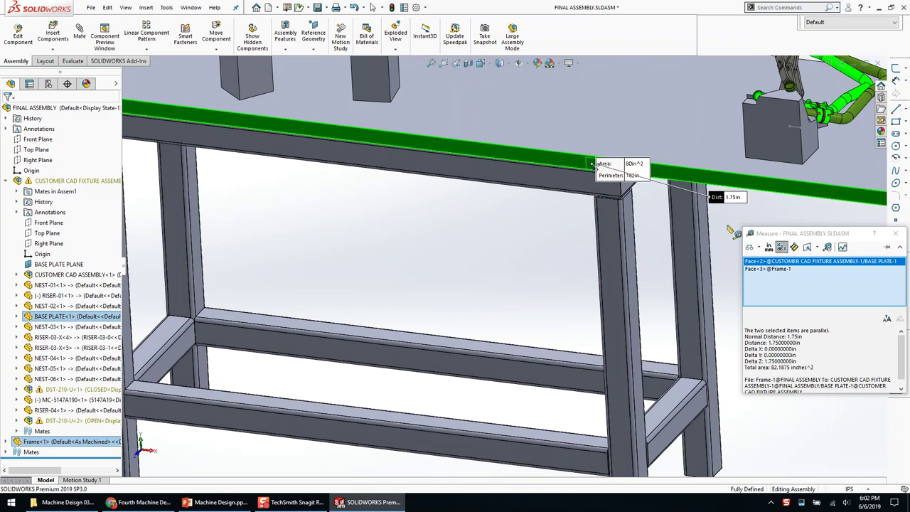
pyautogui.press('Escape')
# Set the frame's 12.00 in depth dimension to the expression 12.00 + (1.75*2)
pyautogui.scroll(5, 488, 314)
pyautogui.moveTo(488, 315)
pyautogui.keyDown('ctrl'); pyautogui.mouseDown(button='middle')
pyautogui.moveTo(462, 349)
pyautogui.moveTo(468, 278)
pyautogui.moveTo(477, 325)
pyautogui.mouseUp(button='middle'); pyautogui.keyUp('ctrl')
pyautogui.click(467, 277)
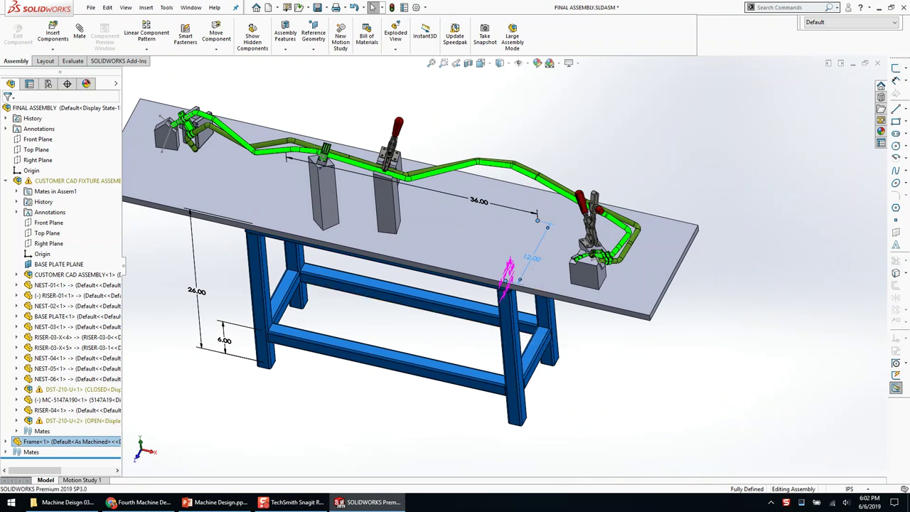
pyautogui.doubleClick(533, 258)
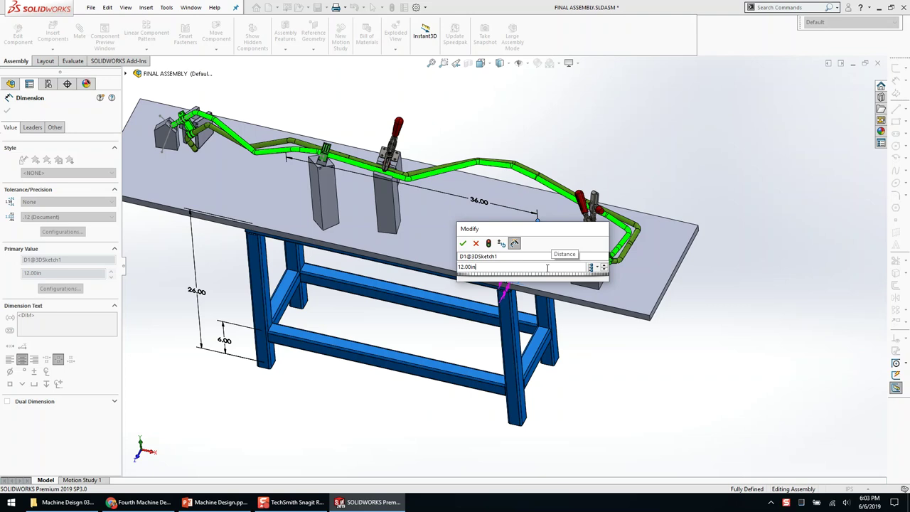
pyautogui.write('+ (')
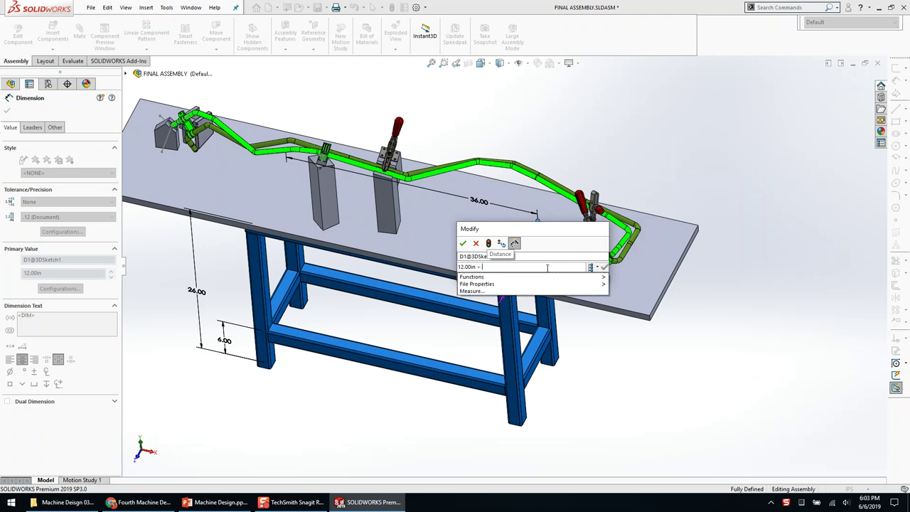
pyautogui.write('1.75')
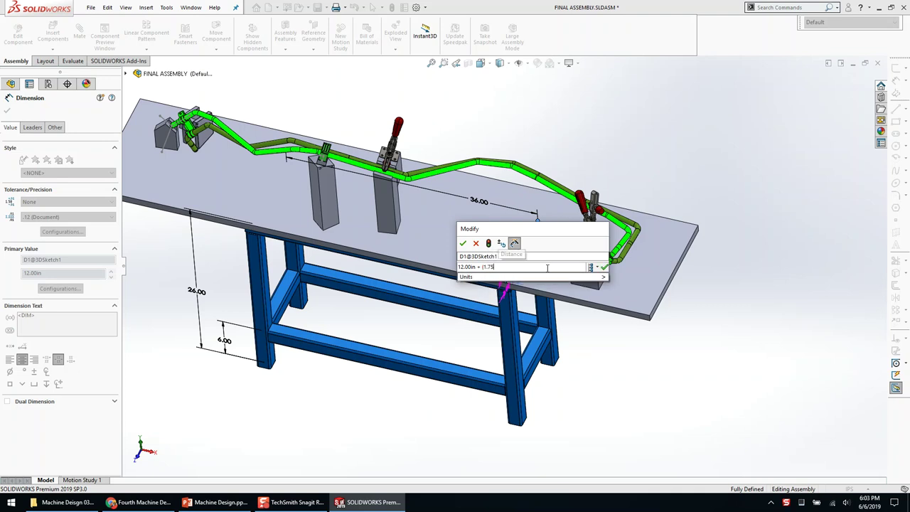
pyautogui.write('*2)')
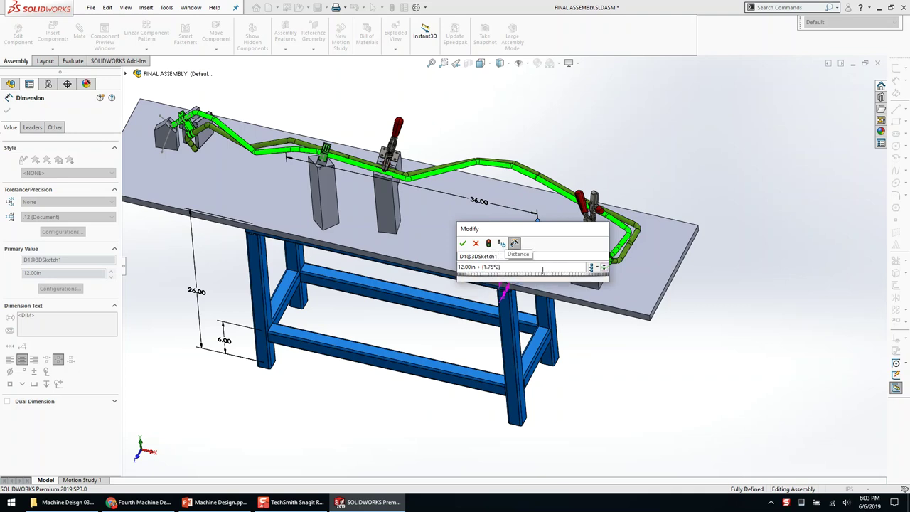
pyautogui.press('BackSpace')
pyautogui.press('BackSpace')
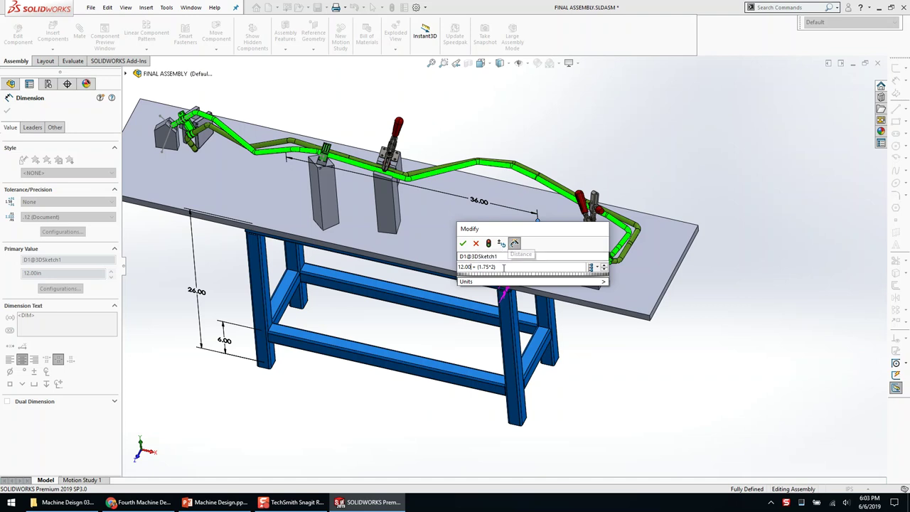
pyautogui.press('Return')
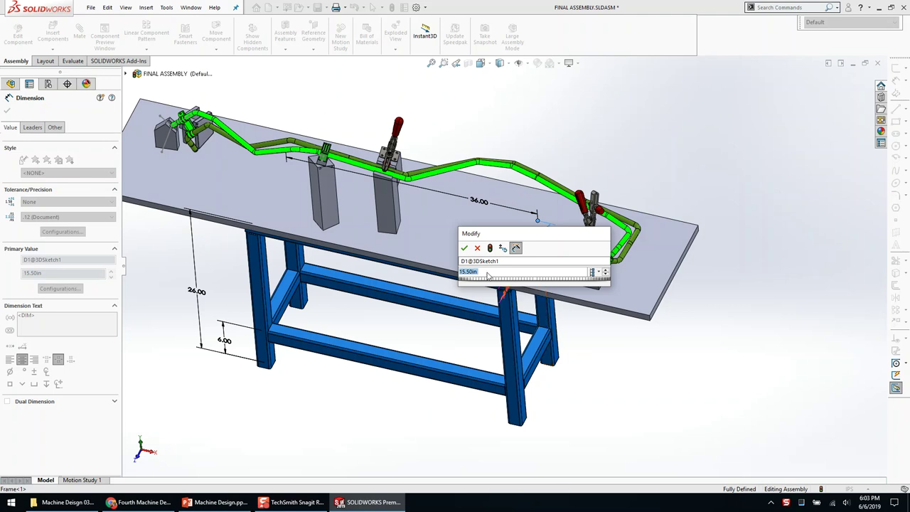
# Try adding 12MM to the frame's depth dimension
pyautogui.write('+ ')
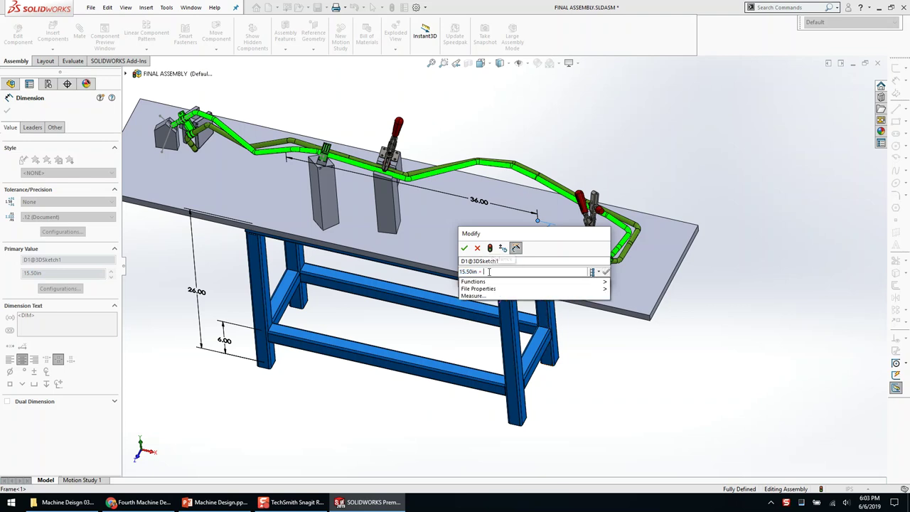
pyautogui.write('12MM')
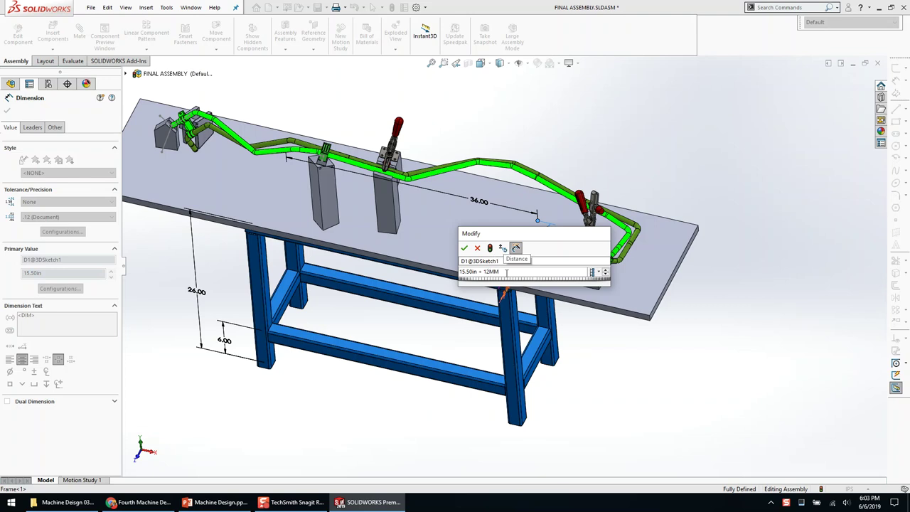
pyautogui.press('Return')
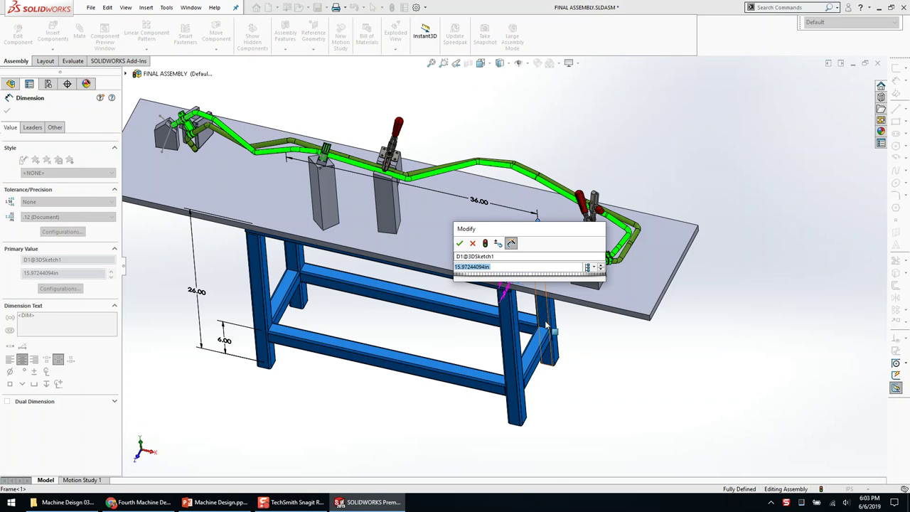
# Set the frame's depth dimension to 15.5 in
pyautogui.click(484, 266)
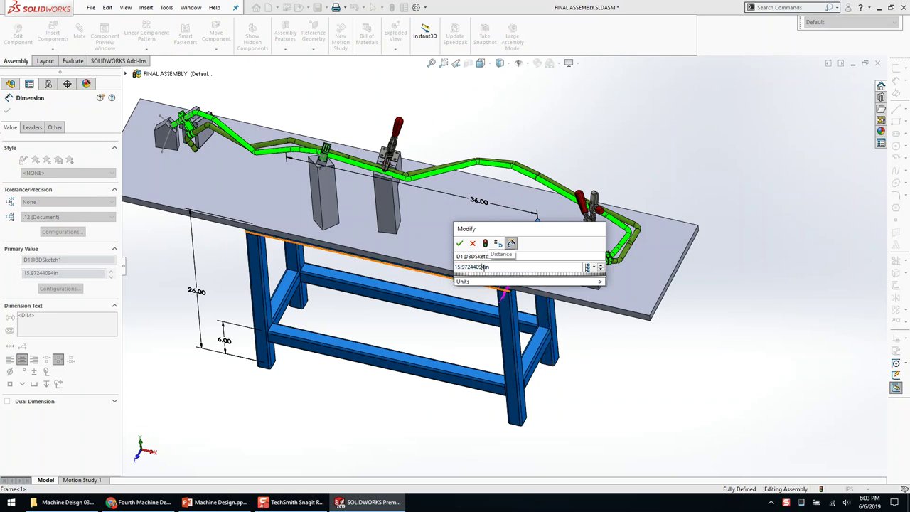
pyautogui.click(463, 268)
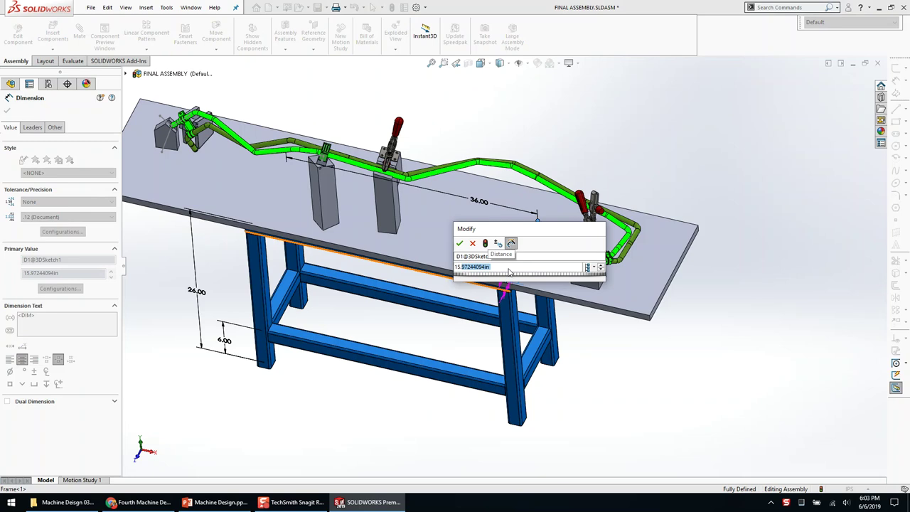
pyautogui.write('5')
pyautogui.press('Return')
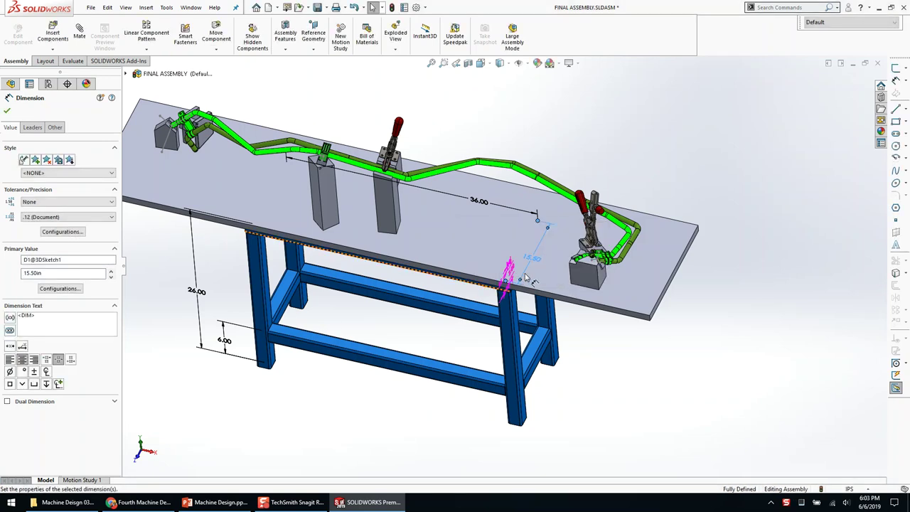
pyautogui.click(571, 131)
# Open the Frame part from the assembly and turn on Instant3D
pyautogui.click(510, 298)
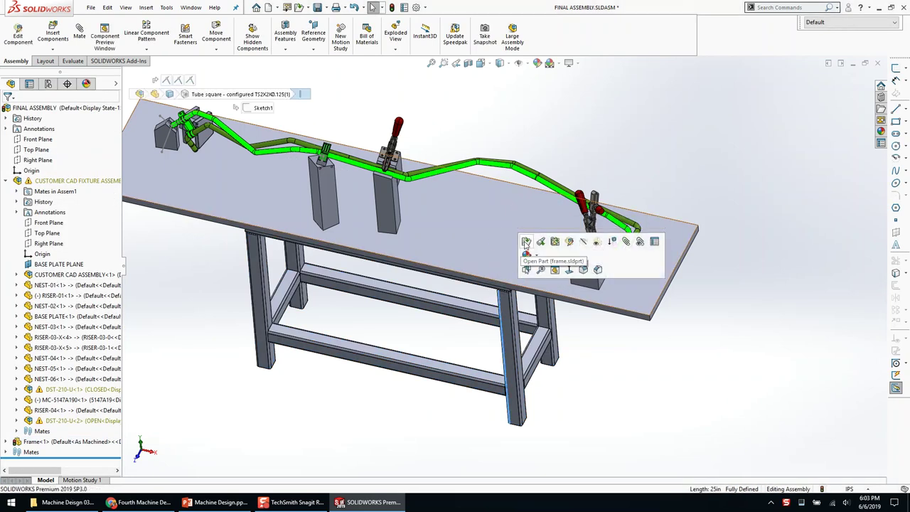
pyautogui.click(521, 245)
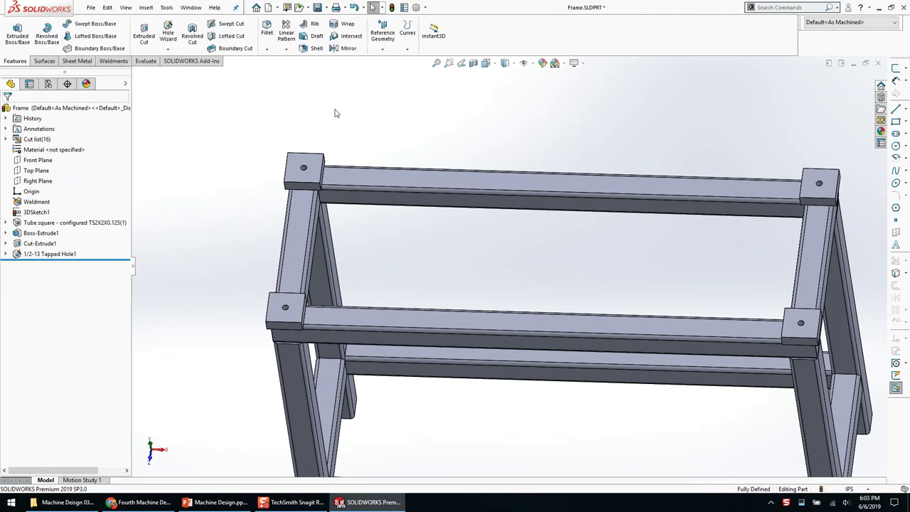
pyautogui.click(432, 34)
pyautogui.click(486, 178)
# Increase the length of the frame's rear top rail by 2 in
pyautogui.scroll(3, 533, 255)
pyautogui.moveTo(533, 256); pyautogui.dragTo(540, 229, button='middle')
pyautogui.click(601, 243)
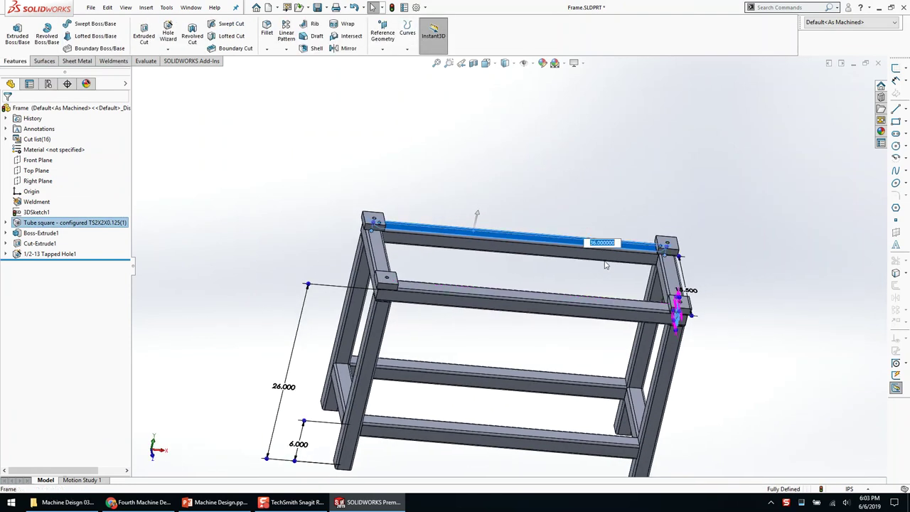
pyautogui.click(615, 243)
pyautogui.write('+2')
pyautogui.press('Return')
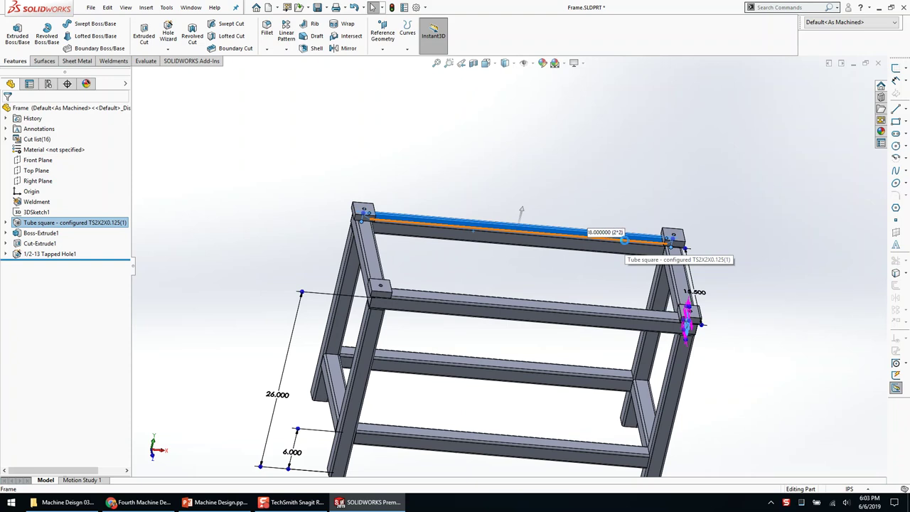
# Try to change the rear top rail's length with the expression (2*2)
pyautogui.press('Return')
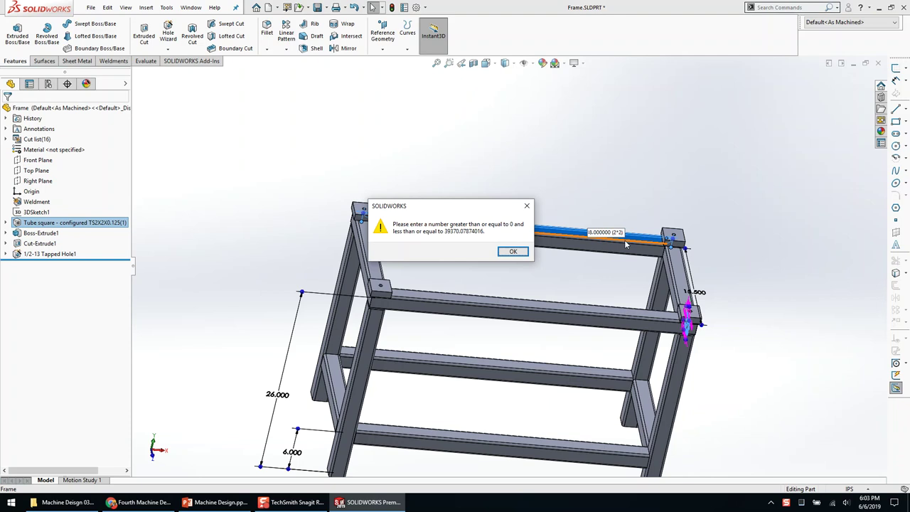
pyautogui.click(513, 253)
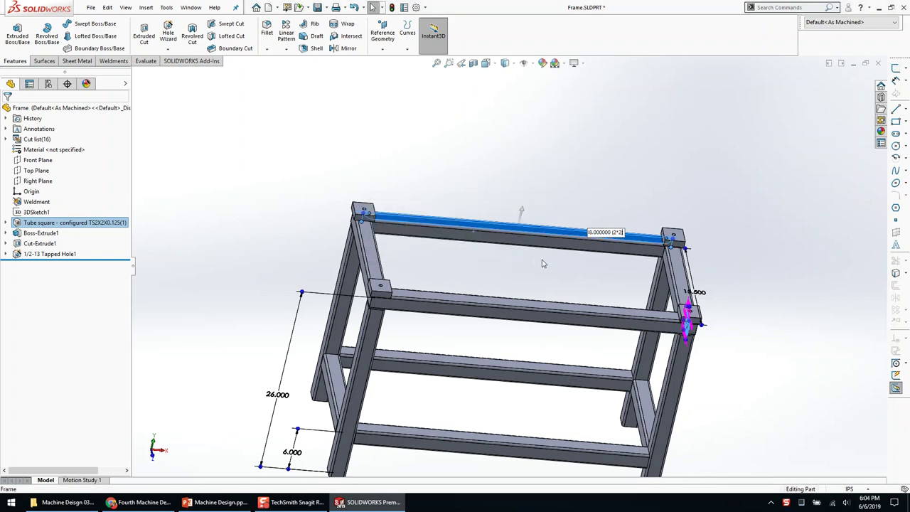
pyautogui.click(540, 262)
pyautogui.moveTo(540, 264); pyautogui.dragTo(512, 260, button='middle')
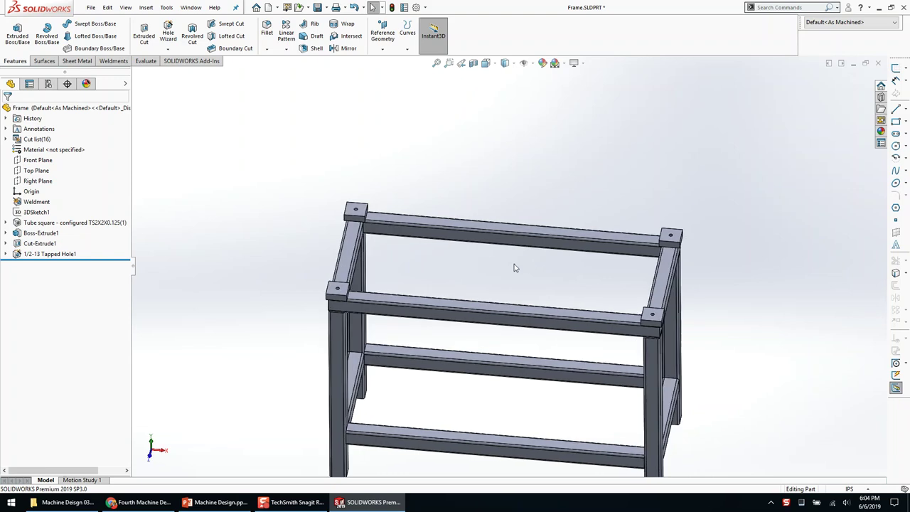
pyautogui.click(612, 236)
pyautogui.click(603, 234)
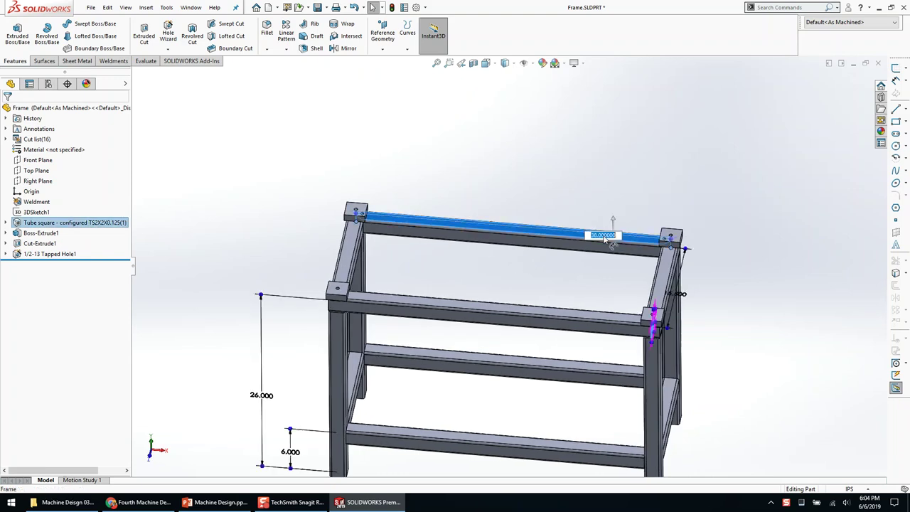
pyautogui.click(588, 192)
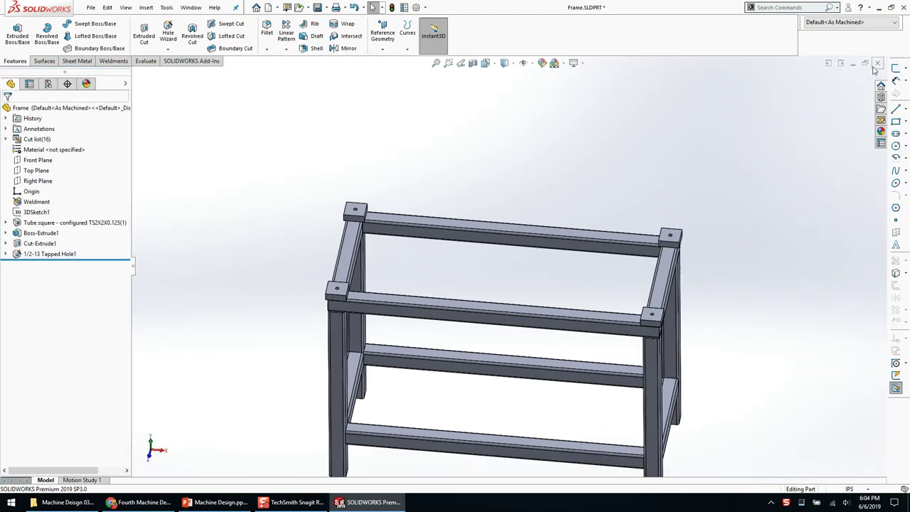
# Close the Frame part and return to the FINAL ASSEMBLY document
pyautogui.click(877, 64)
pyautogui.click(437, 250)
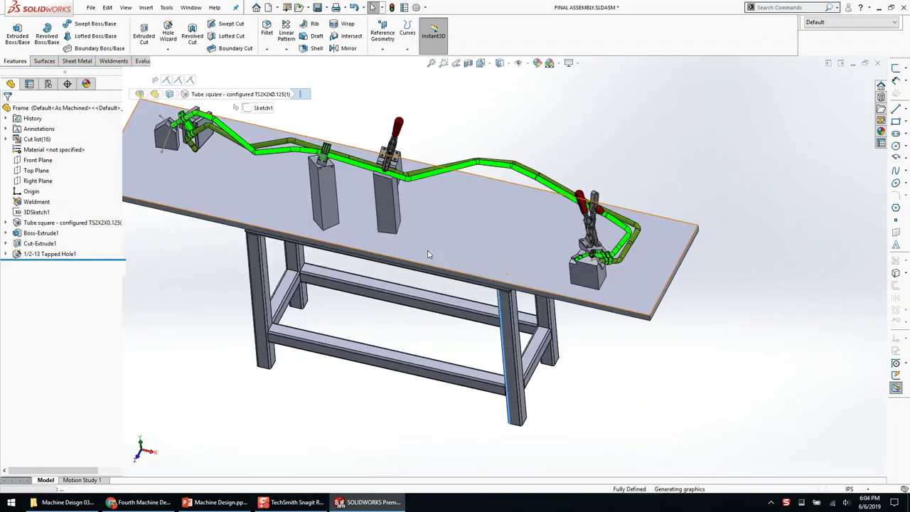
# Measure the distance between the corner pad's end face and the base plate's end face
pyautogui.scroll(-5, 503, 304)
pyautogui.moveTo(513, 310); pyautogui.dragTo(500, 262, button='middle')
pyautogui.press('m')
pyautogui.click(519, 283)
pyautogui.scroll(2, 554, 303)
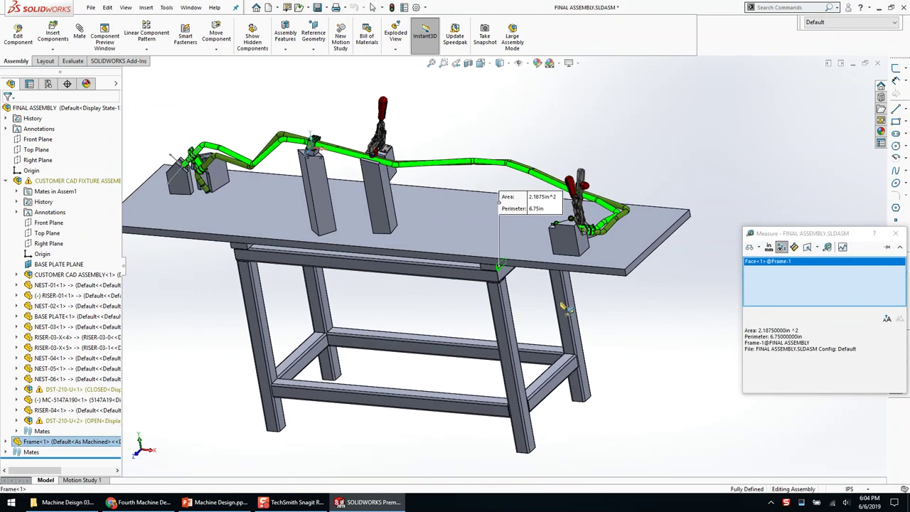
pyautogui.scroll(-1, 574, 299)
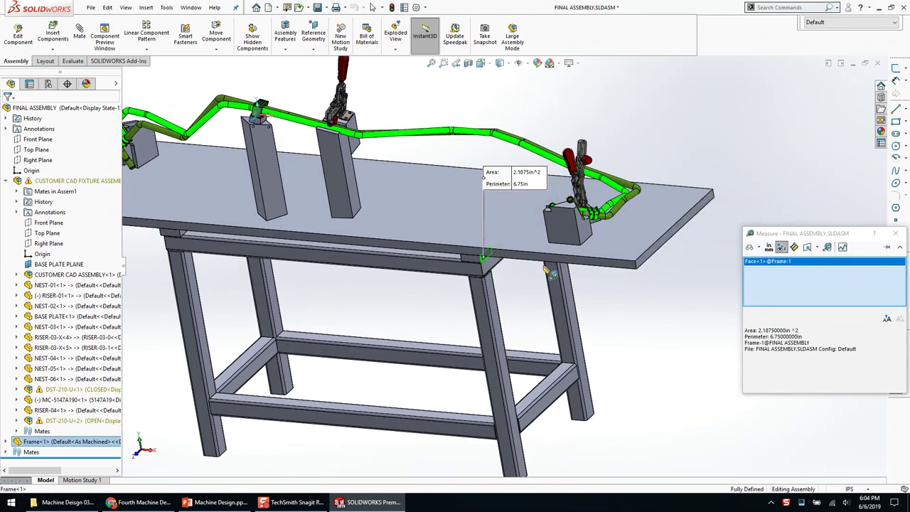
pyautogui.click(651, 263)
pyautogui.moveTo(646, 298)
pyautogui.mouseDown(button='middle')
pyautogui.moveTo(633, 302)
pyautogui.moveTo(644, 299)
pyautogui.mouseUp(button='middle')
pyautogui.moveTo(709, 269); pyautogui.dragTo(629, 327)
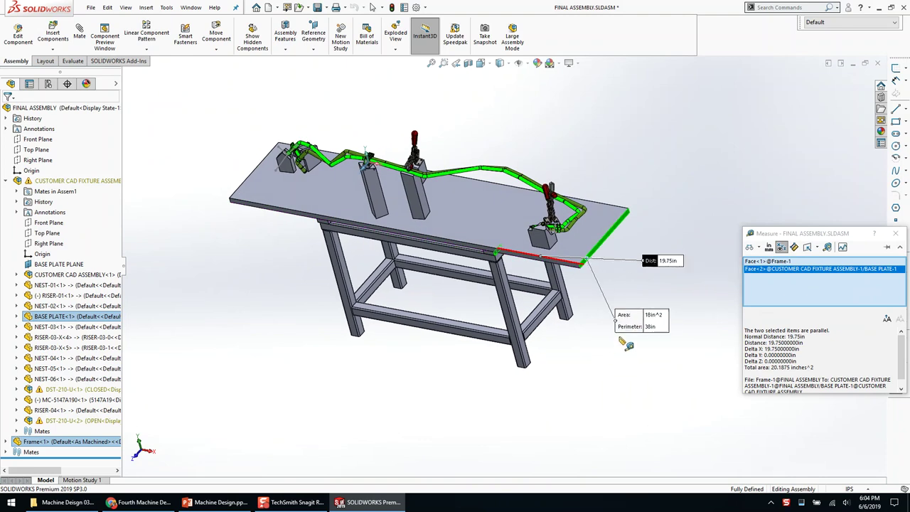
# Copy the measured distance between the corner pad and base plate ends, and close the measurement
pyautogui.moveTo(676, 261); pyautogui.dragTo(679, 259)
pyautogui.click(676, 259)
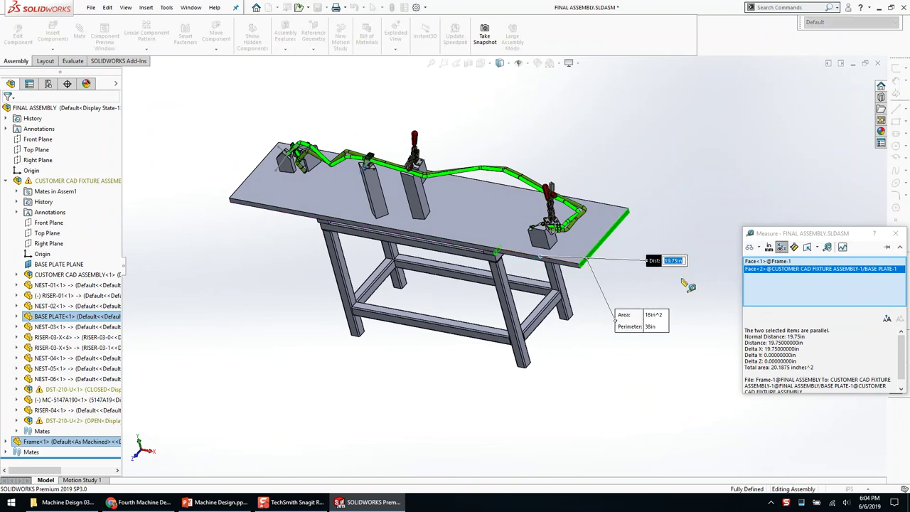
pyautogui.click(688, 307)
pyautogui.moveTo(551, 309); pyautogui.dragTo(581, 300, button='middle')
pyautogui.press('Escape')
pyautogui.scroll(-3, 468, 260)
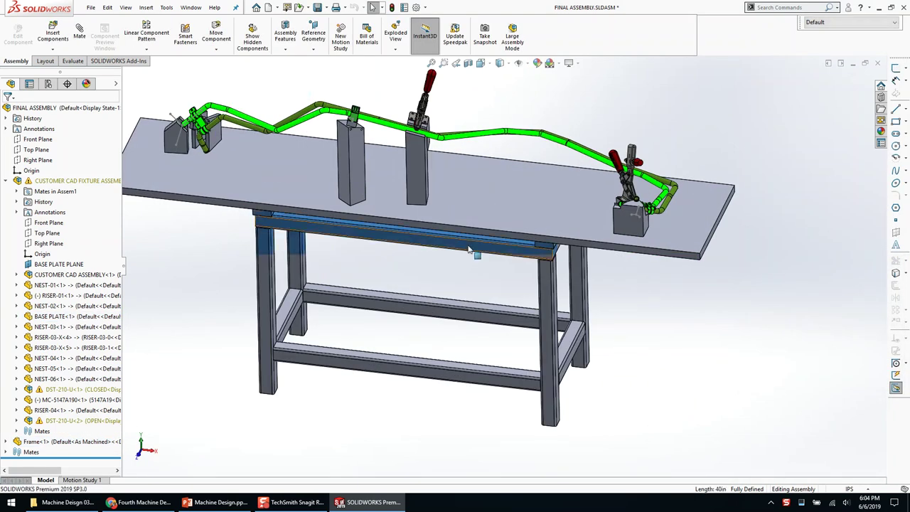
# Set the frame's overall length dimension to 38.00 + (19.75*2)
pyautogui.click(474, 252)
pyautogui.doubleClick(508, 178)
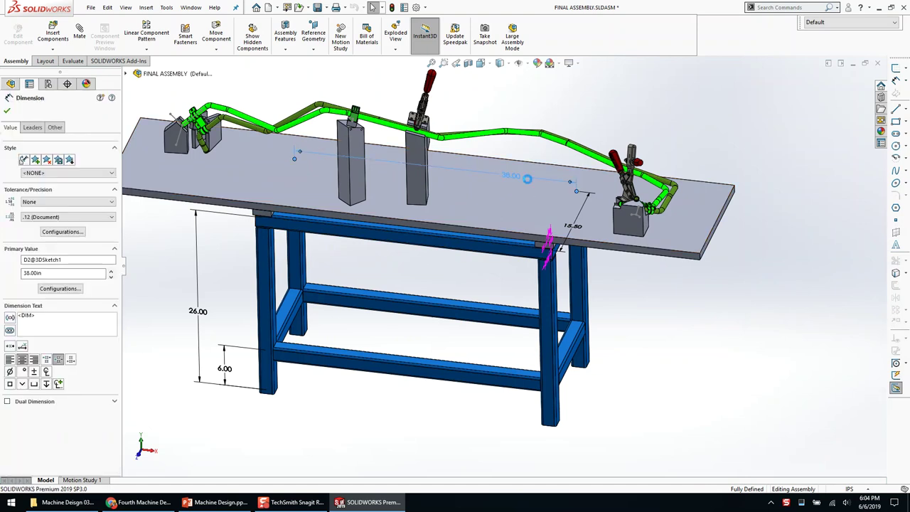
pyautogui.write('+(')
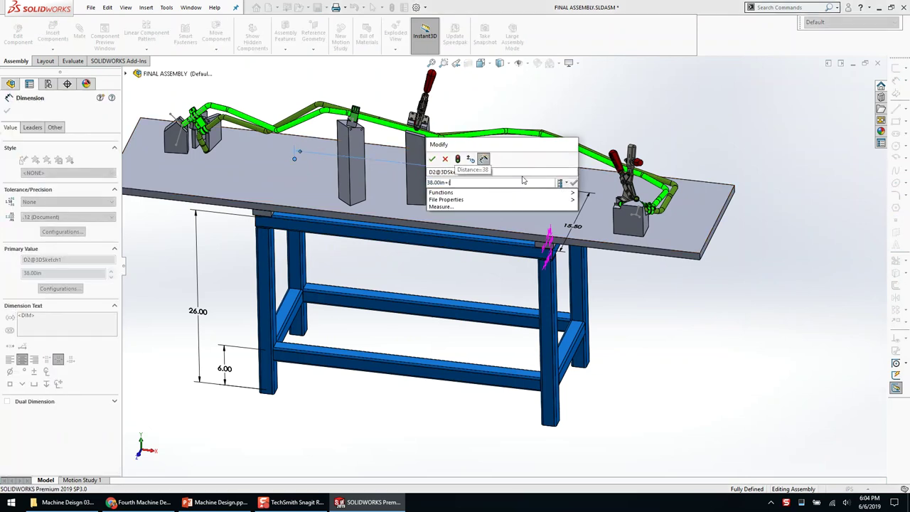
pyautogui.write('19.75in*2)')
pyautogui.press('Return')
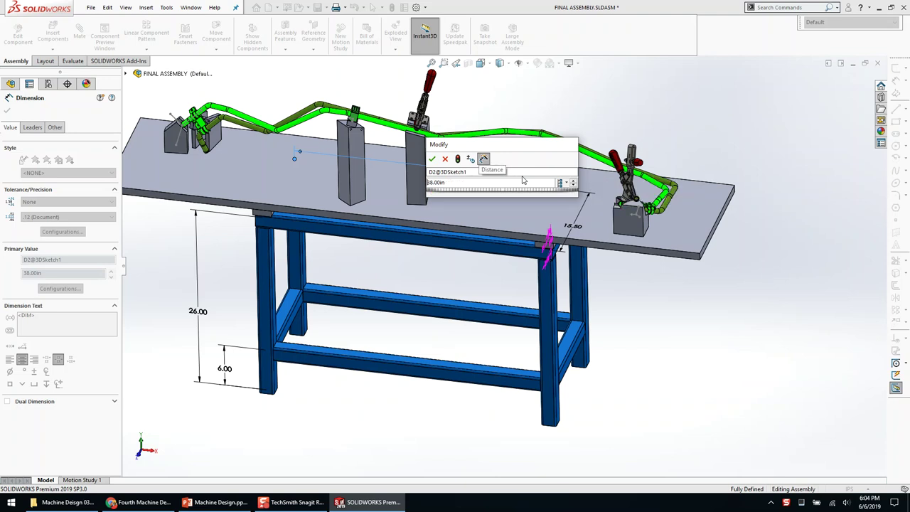
pyautogui.press('BackSpace')
pyautogui.press('BackSpace')
pyautogui.write('+ (19.75')
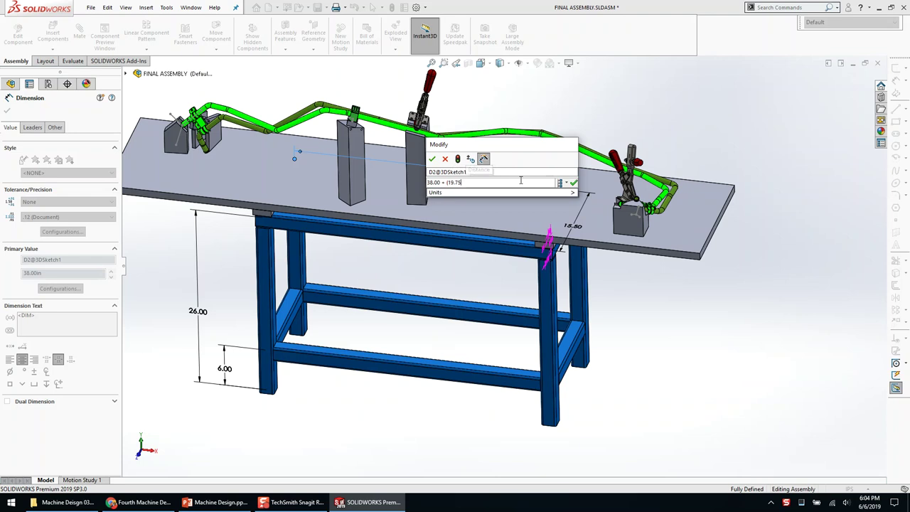
pyautogui.write('*2)')
pyautogui.press('Return')
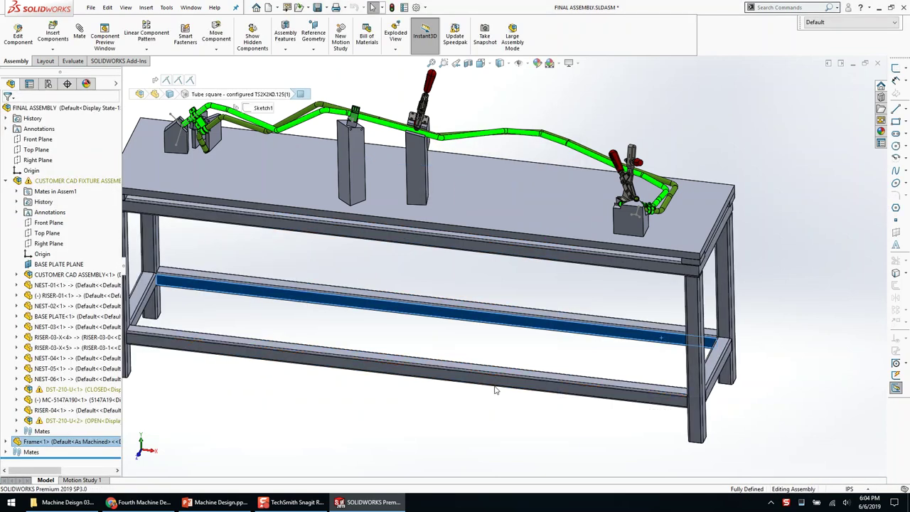
pyautogui.press('f')
pyautogui.click(537, 408)
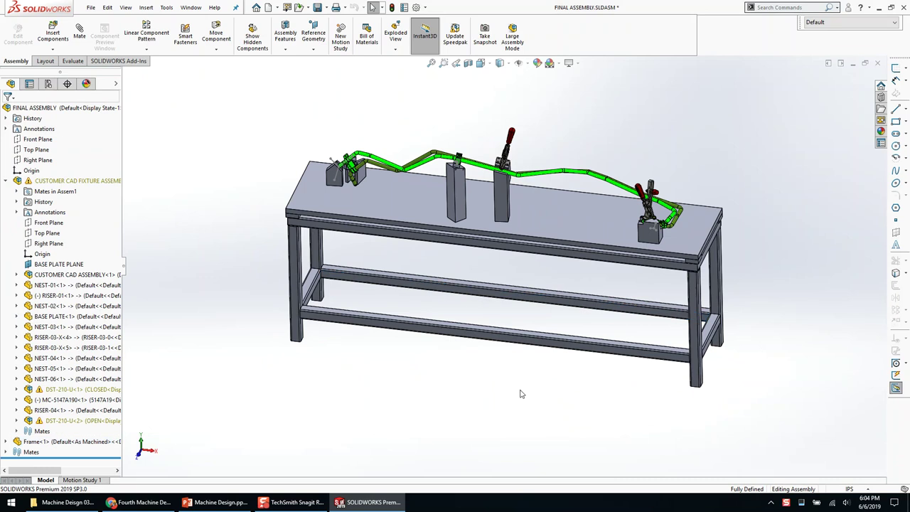
# Open the Frame part and edit the corner pads' sketch under Boss-Extrude1
pyautogui.scroll(-1, 487, 319)
pyautogui.moveTo(488, 306); pyautogui.dragTo(490, 277, button='middle')
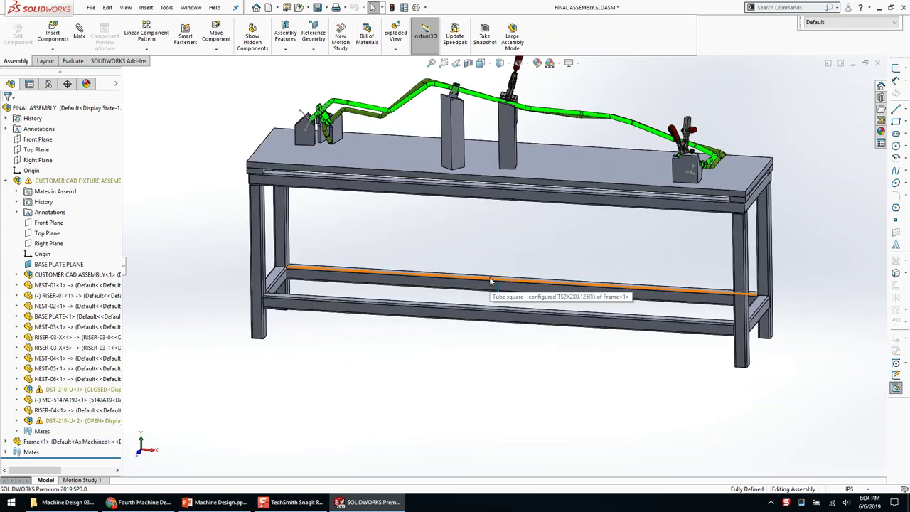
pyautogui.moveTo(491, 282); pyautogui.dragTo(535, 213, button='middle')
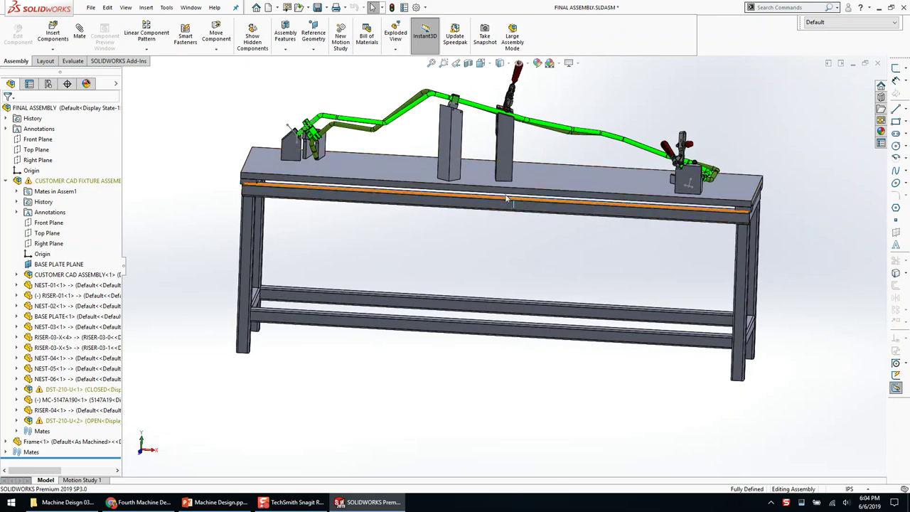
pyautogui.click(537, 210)
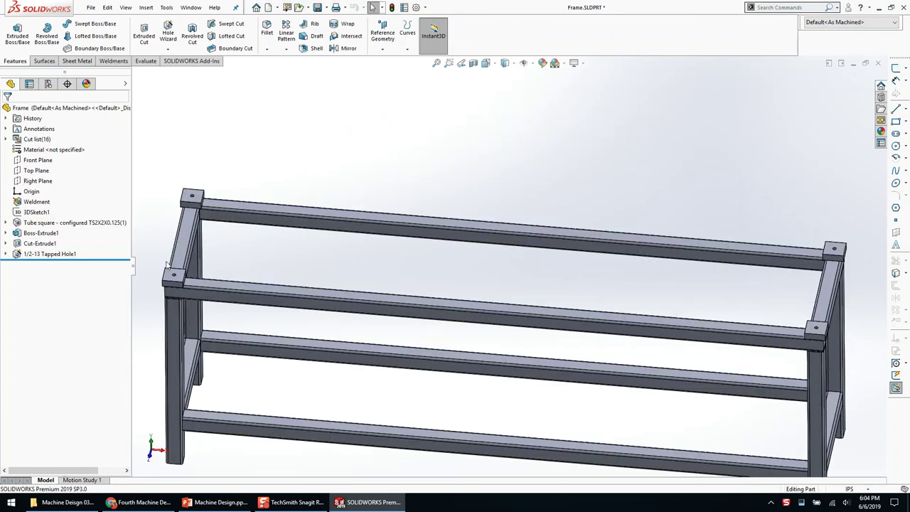
pyautogui.rightClick(40, 233)
pyautogui.click(65, 208)
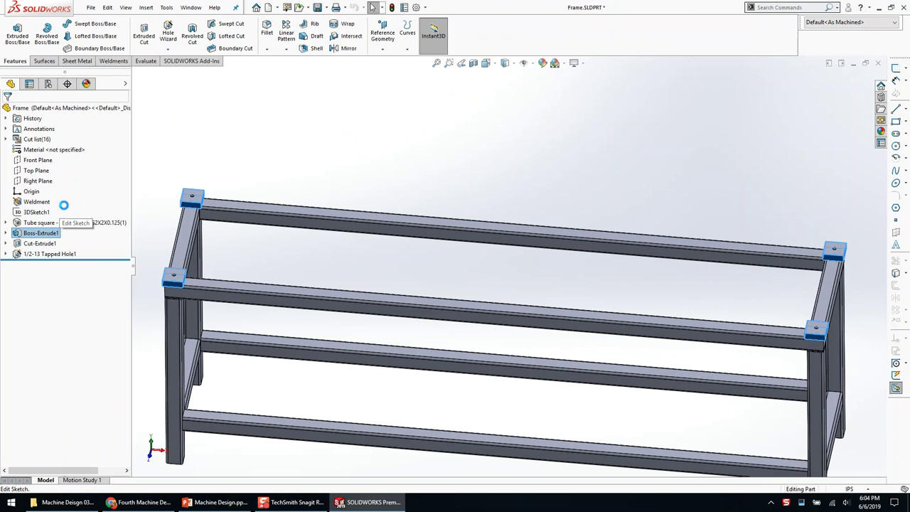
pyautogui.scroll(-3, 524, 282)
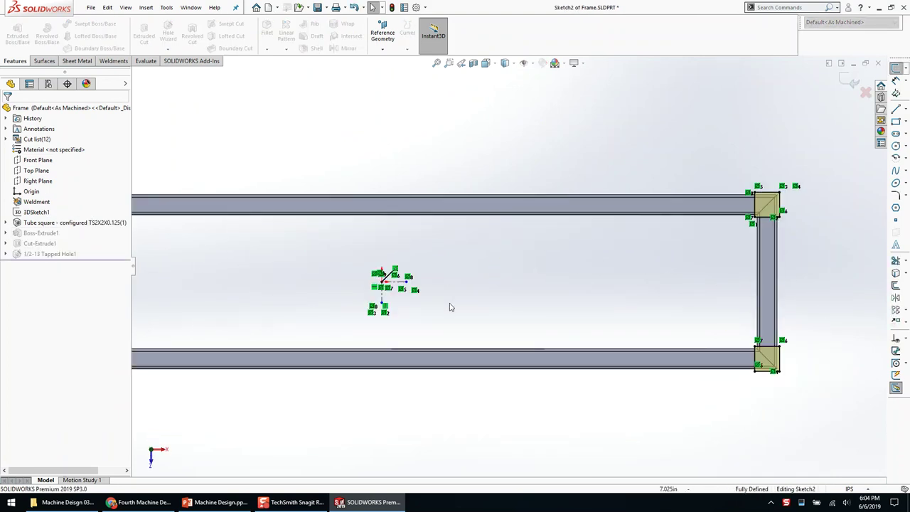
# Sketch a short vertical construction line between the two long rails, midway between the frame's end and the origin
pyautogui.moveTo(418, 284); pyautogui.dragTo(400, 245, button='right')
pyautogui.scroll(1, 400, 246)
pyautogui.press('Escape')
pyautogui.keyDown('ctrl'); pyautogui.moveTo(384, 258); pyautogui.dragTo(479, 273, button='middle'); pyautogui.keyUp('ctrl')
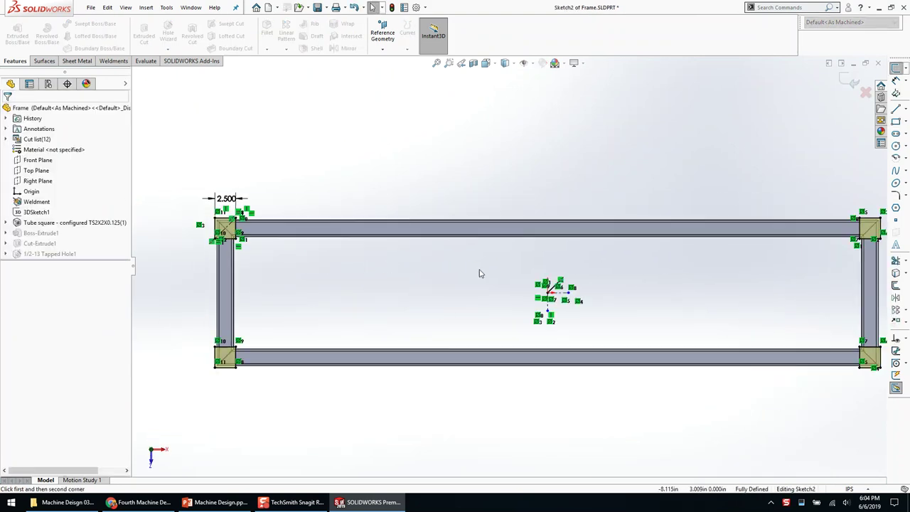
pyautogui.press('l')
pyautogui.click(364, 280)
pyautogui.click(364, 255)
pyautogui.press('Escape')
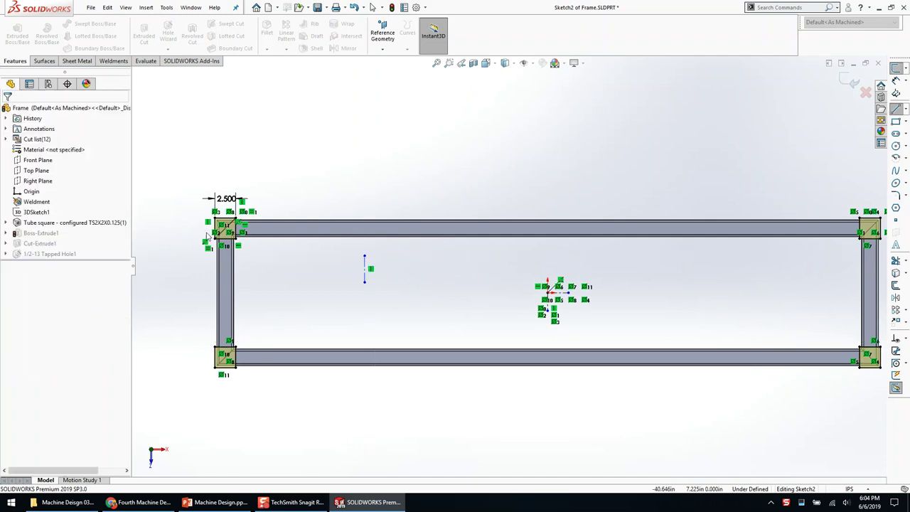
# Mirror the rear-left corner pad's square about the new vertical construction line
pyautogui.rightClick(225, 239)
pyautogui.click(253, 246)
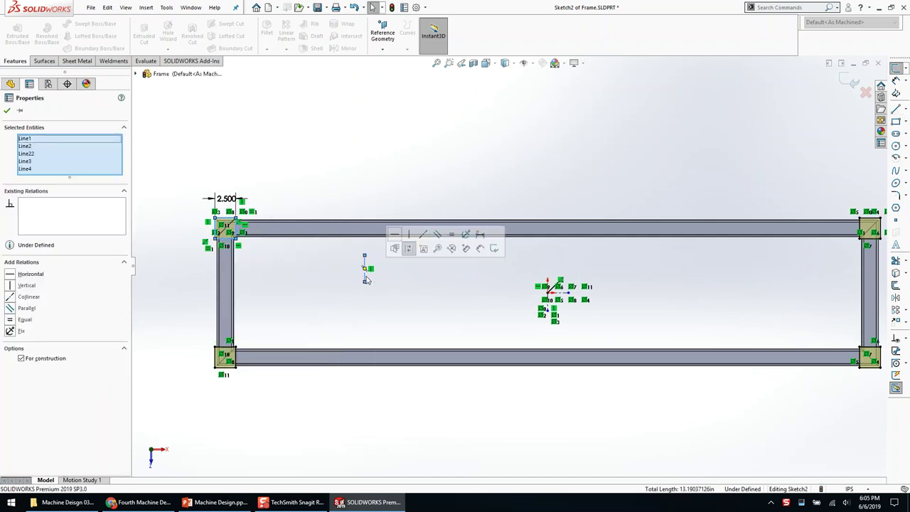
pyautogui.press('Escape')
# Extend the origin's vertical centerline toward the rear rail and attach its end to the midpoint of the mirrored square's edge
pyautogui.moveTo(548, 312); pyautogui.dragTo(549, 262)
pyautogui.click(507, 240)
pyautogui.keyDown('ctrl'); pyautogui.click(507, 253); pyautogui.keyUp('ctrl')
pyautogui.click(508, 294)
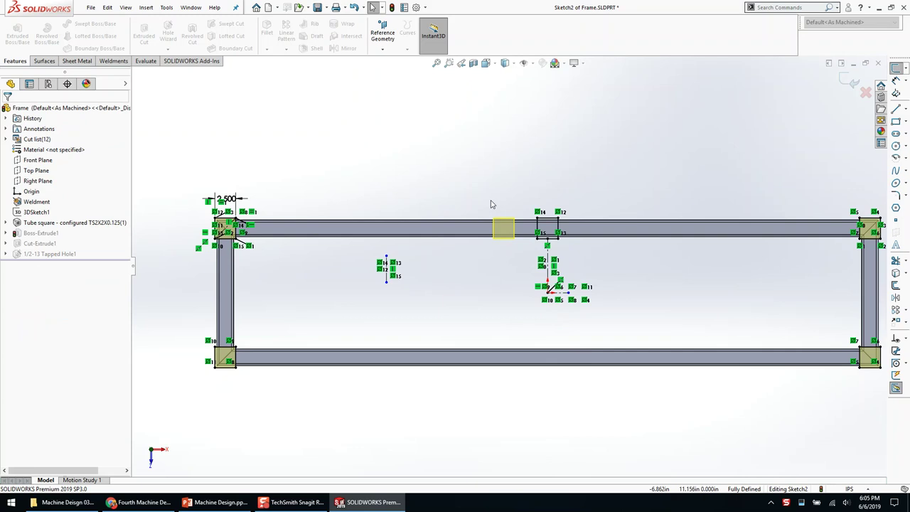
# Mirror the middle pad square from the rear rail to the front rail about the origin's horizontal centerline
pyautogui.moveTo(493, 177); pyautogui.dragTo(602, 264)
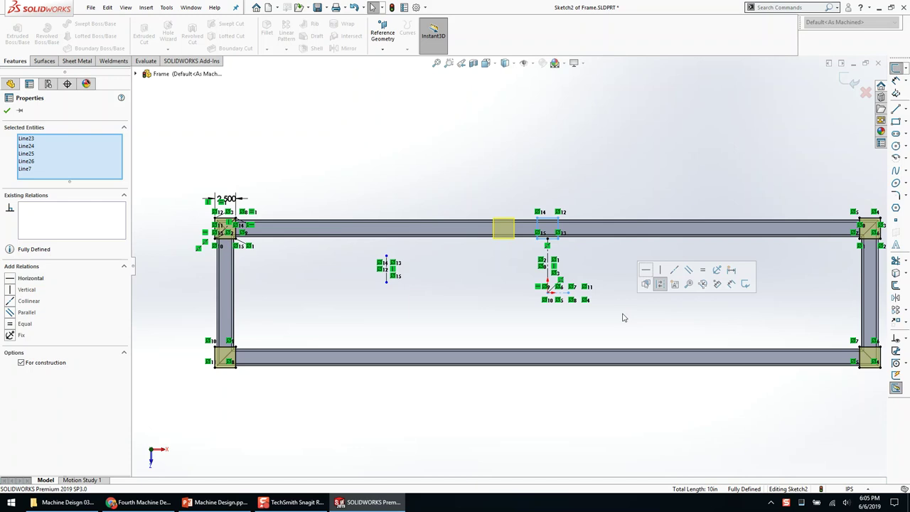
pyautogui.click(622, 314)
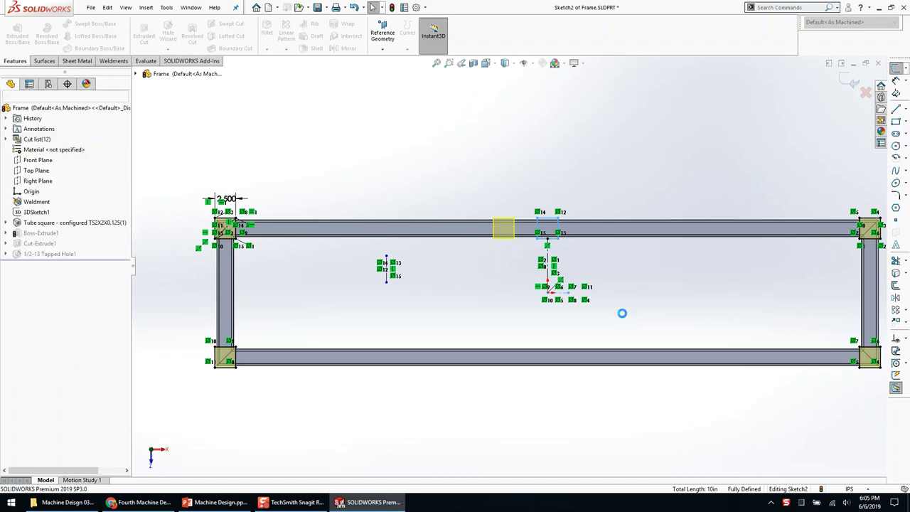
pyautogui.moveTo(549, 284); pyautogui.dragTo(548, 249, button='middle')
pyautogui.moveTo(392, 260); pyautogui.dragTo(391, 296)
pyautogui.click(357, 282)
pyautogui.moveTo(357, 282); pyautogui.dragTo(341, 295, button='middle')
pyautogui.moveTo(487, 187); pyautogui.dragTo(548, 264)
pyautogui.click(457, 292)
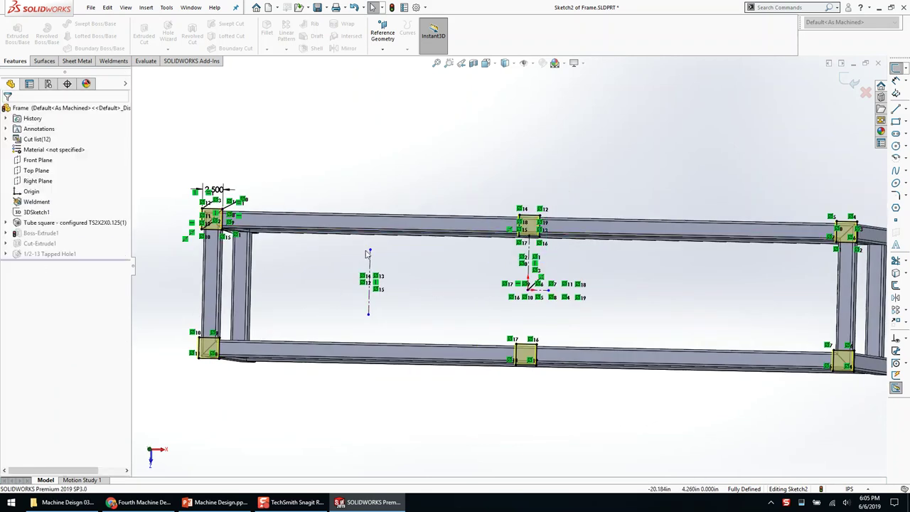
# Lengthen the left vertical construction line past the rear rail and exit the pad sketch to rebuild the part
pyautogui.moveTo(370, 249)
pyautogui.mouseDown()
pyautogui.moveTo(384, 212)
pyautogui.moveTo(371, 191)
pyautogui.mouseUp()
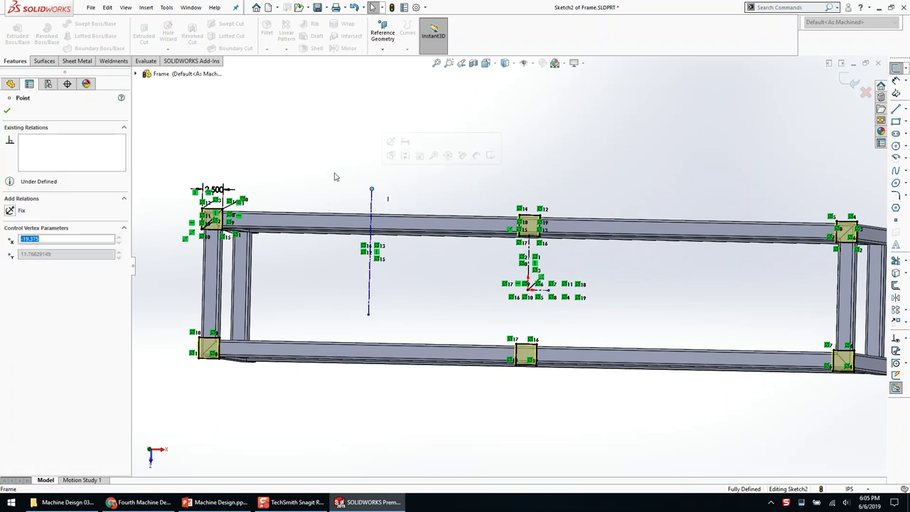
pyautogui.click(334, 175)
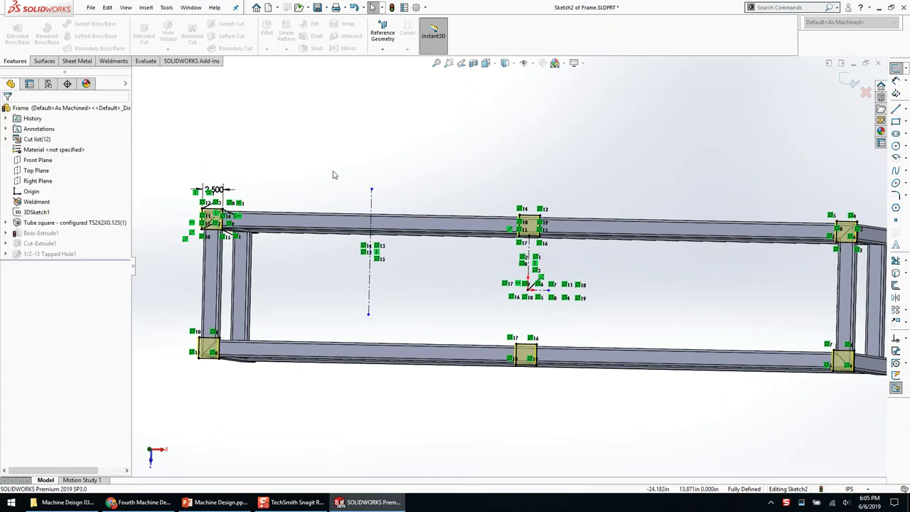
pyautogui.scroll(-2, 455, 242)
pyautogui.click(552, 250)
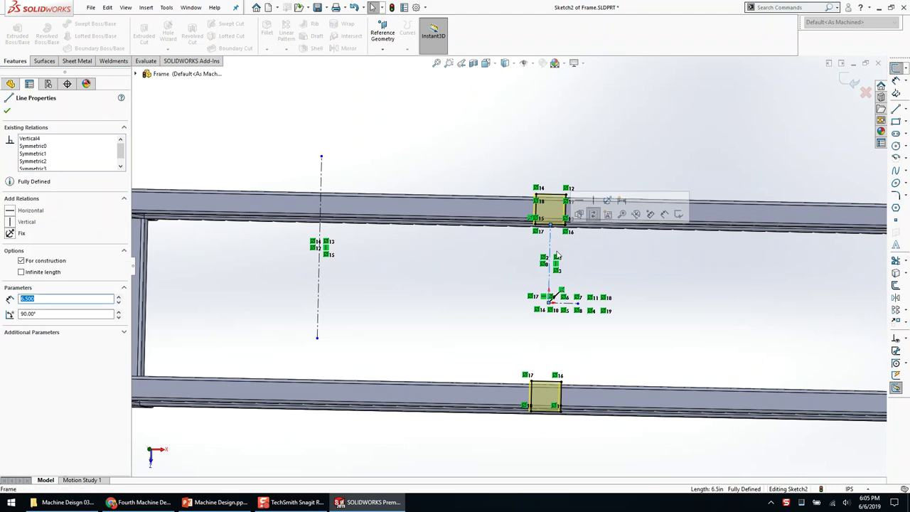
pyautogui.click(683, 147)
pyautogui.click(847, 79)
pyautogui.scroll(2, 503, 294)
pyautogui.moveTo(503, 294); pyautogui.dragTo(516, 228, button='middle')
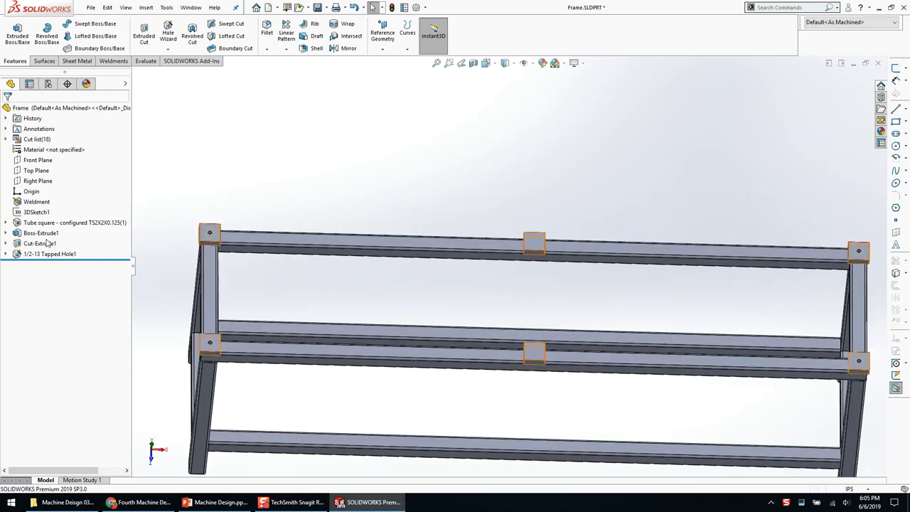
# Edit the 1/2-13 tapped hole's position sketch and draw a horizontal construction line from the rear-left hole point past the middle pad
pyautogui.click(5, 254)
pyautogui.click(34, 264)
pyautogui.click(54, 232)
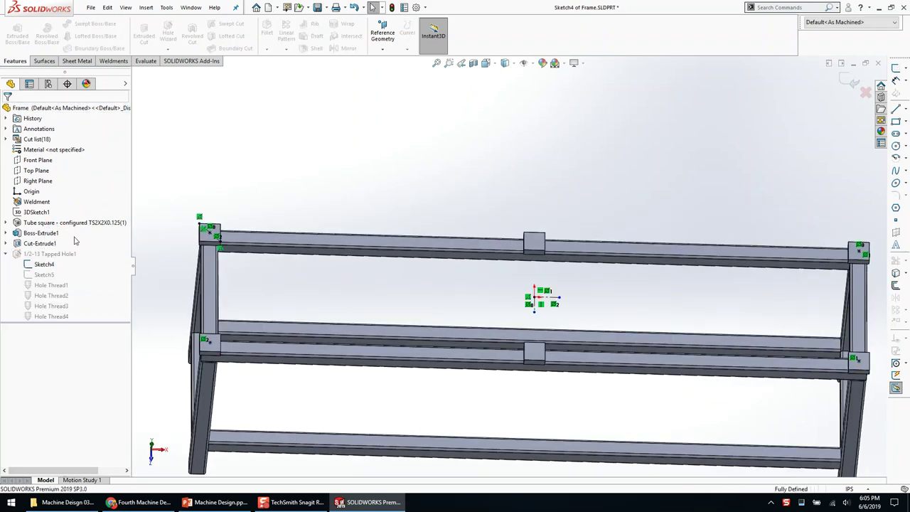
pyautogui.moveTo(399, 169)
pyautogui.mouseDown(button='middle')
pyautogui.moveTo(408, 189)
pyautogui.moveTo(433, 197)
pyautogui.moveTo(406, 226)
pyautogui.mouseUp(button='middle')
pyautogui.press('l')
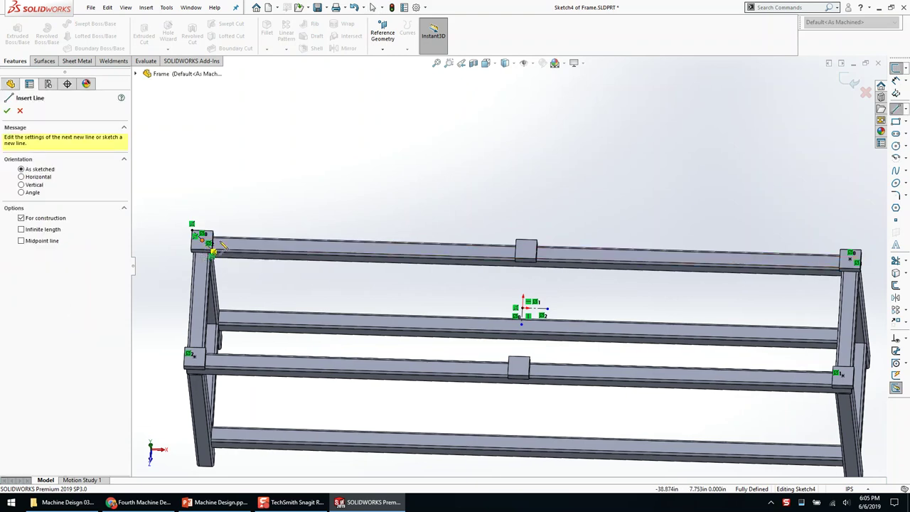
pyautogui.click(202, 239)
pyautogui.click(548, 250)
pyautogui.press('Escape')
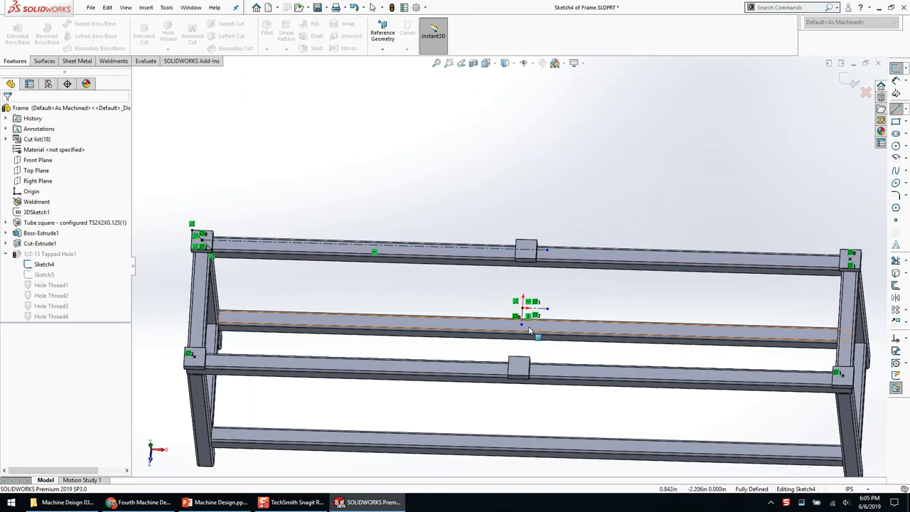
# Merge the construction line's free end with the upper endpoint of the origin's vertical centerline
pyautogui.click(522, 325)
pyautogui.keyDown('ctrl'); pyautogui.click(546, 250); pyautogui.keyUp('ctrl')
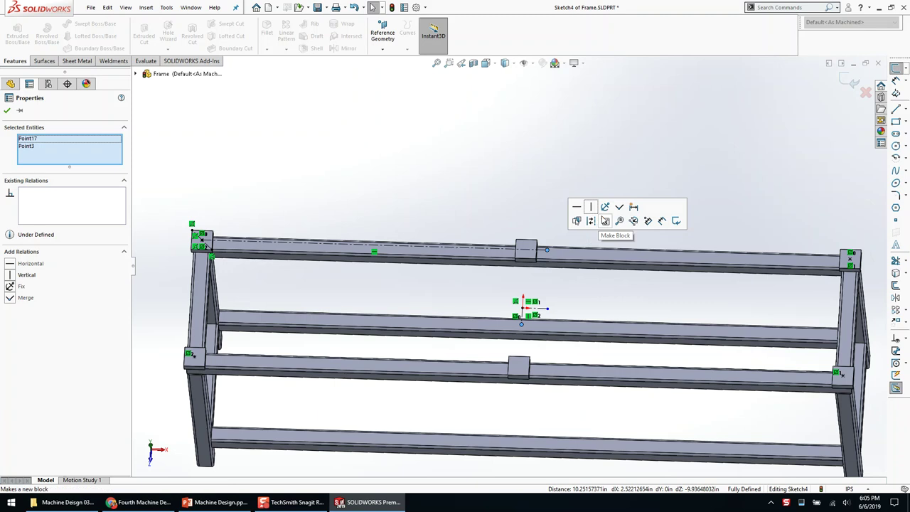
pyautogui.click(618, 206)
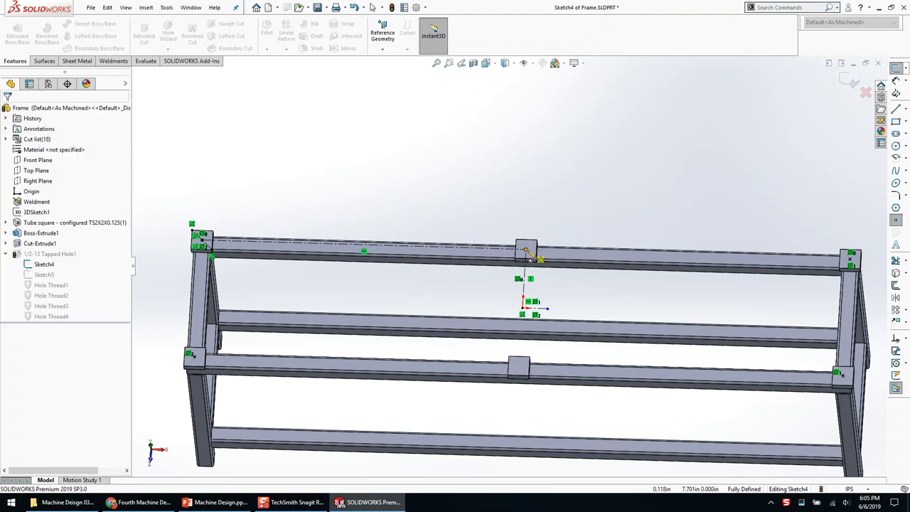
# Place a hole point on the rear middle pad, mirror it to the front middle pad about the horizontal centerline, and rebuild
pyautogui.click(526, 249)
pyautogui.press('Escape')
pyautogui.moveTo(481, 199); pyautogui.dragTo(560, 282)
pyautogui.keyDown('ctrl'); pyautogui.click(539, 310); pyautogui.keyUp('ctrl')
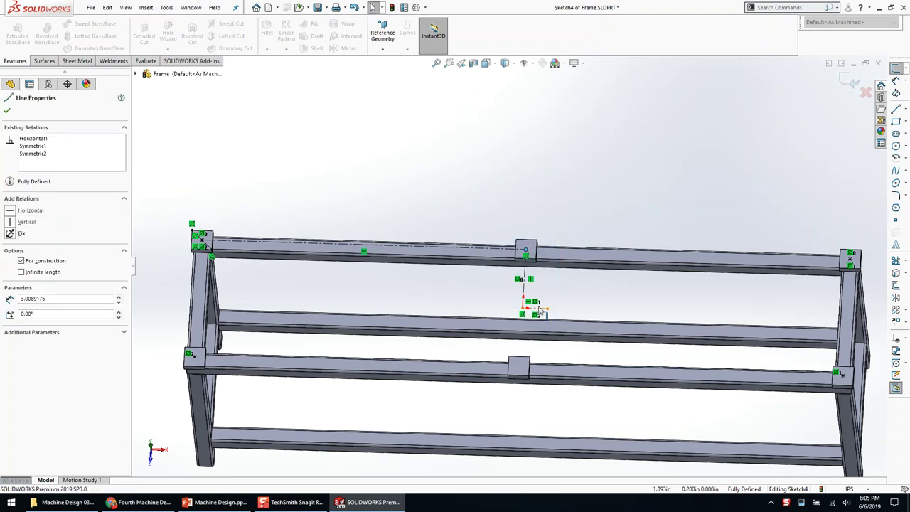
pyautogui.press('m')
pyautogui.hotkey('ctrl', 'b')
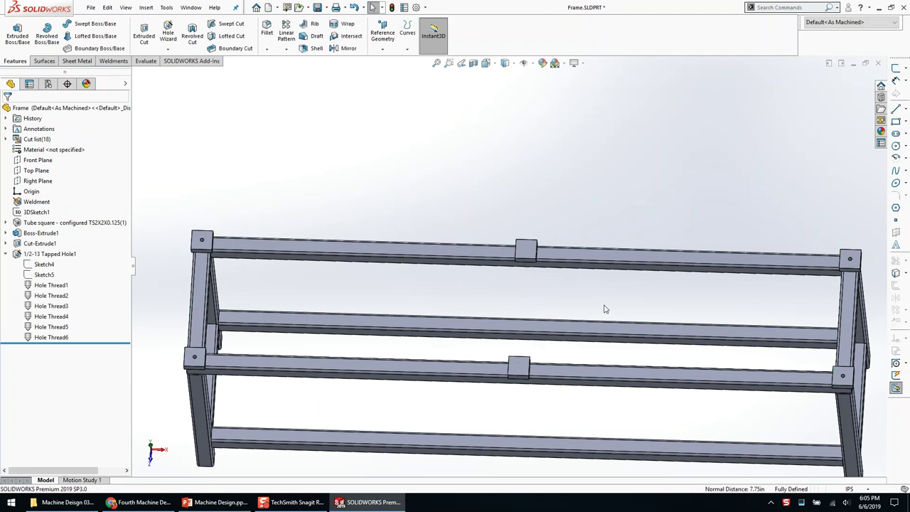
# Extend the 1/2-13 tapped holes to the two middle pads by editing the tapped hole feature and the pad cut feature
pyautogui.rightClick(56, 255)
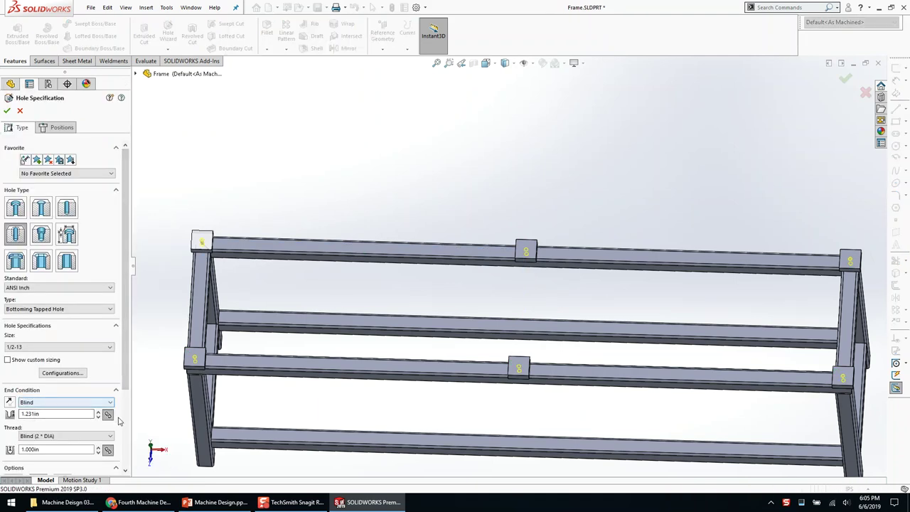
pyautogui.scroll(-3, 96, 427)
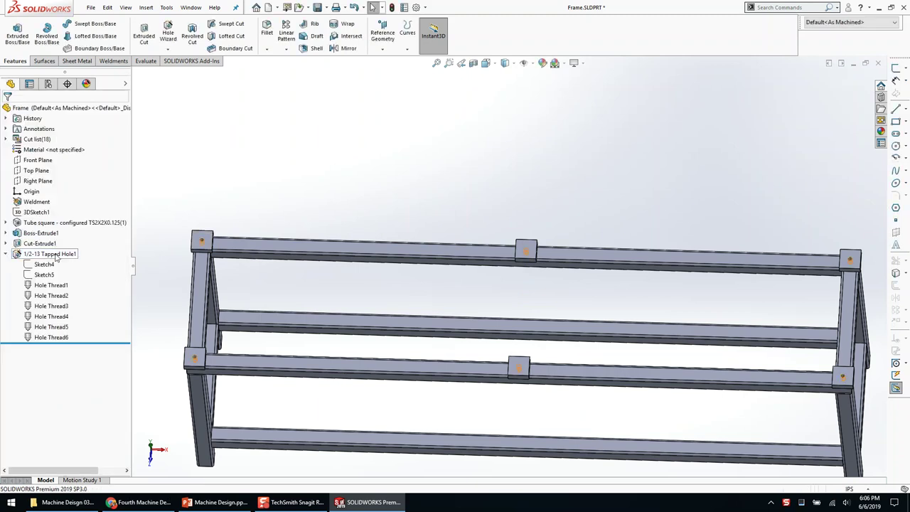
pyautogui.rightClick(45, 243)
pyautogui.click(81, 216)
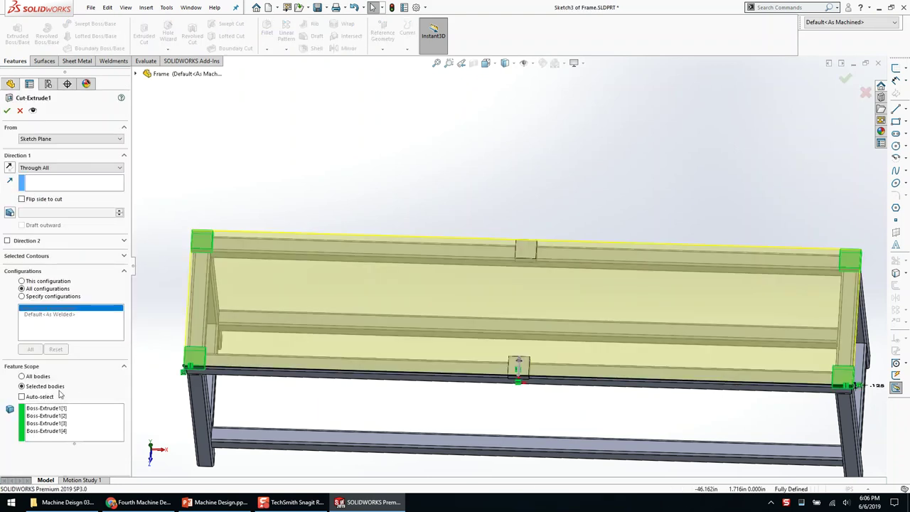
pyautogui.click(7, 110)
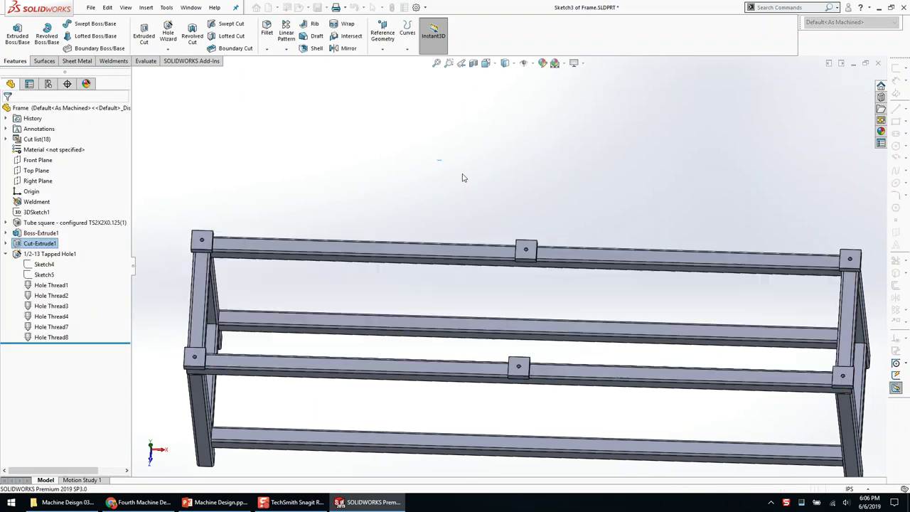
# Close the Frame part, return to FINAL ASSEMBLY and inspect the middle pads under the base plate
pyautogui.click(877, 63)
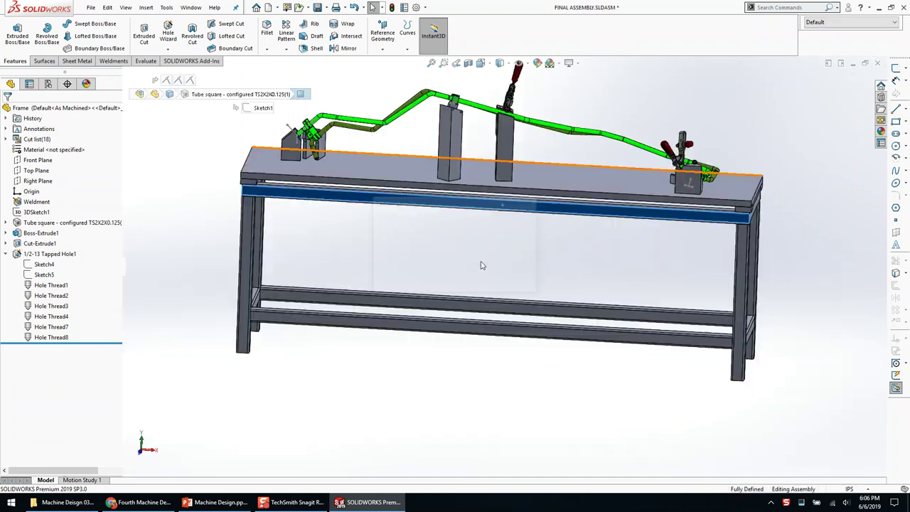
pyautogui.scroll(-5, 476, 260)
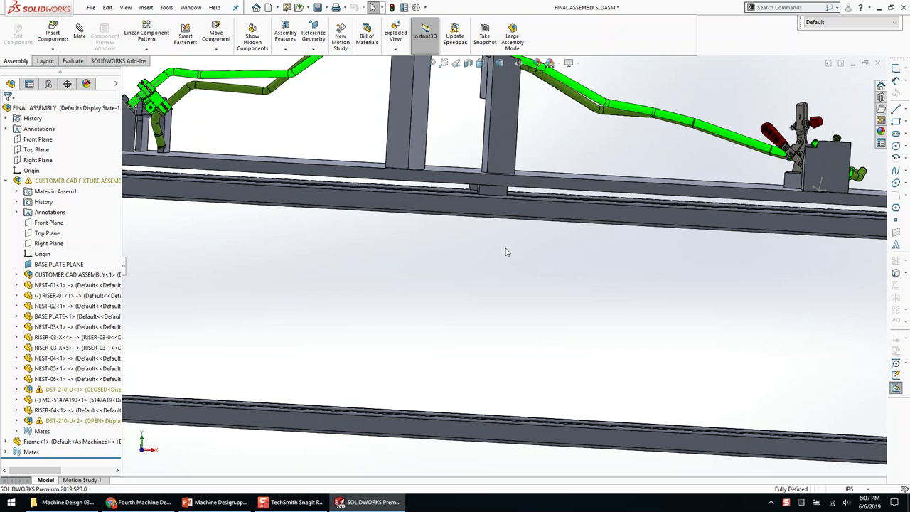
pyautogui.press('l')
pyautogui.press('Escape')
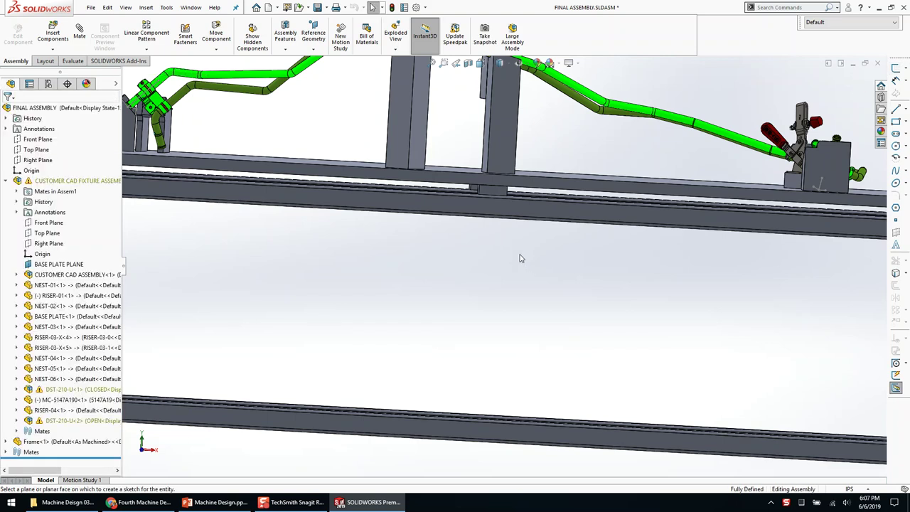
pyautogui.press('f')
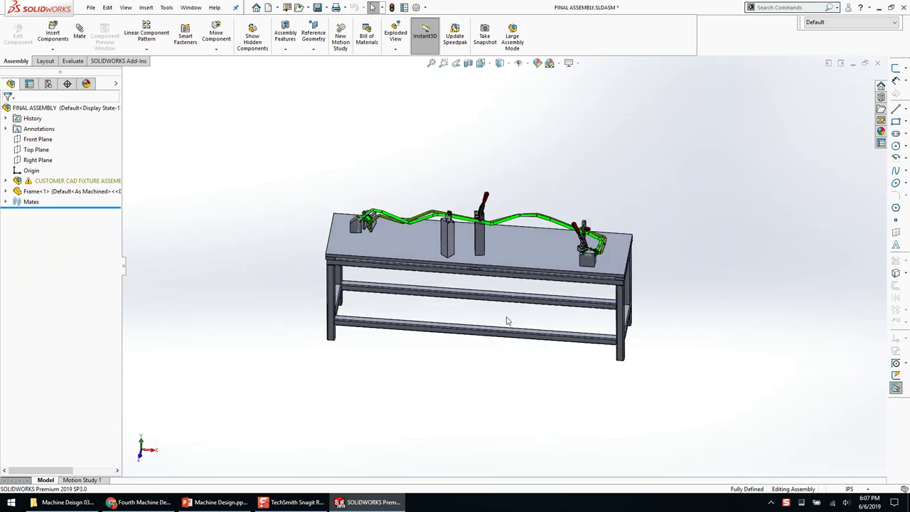
pyautogui.scroll(-3, 507, 322)
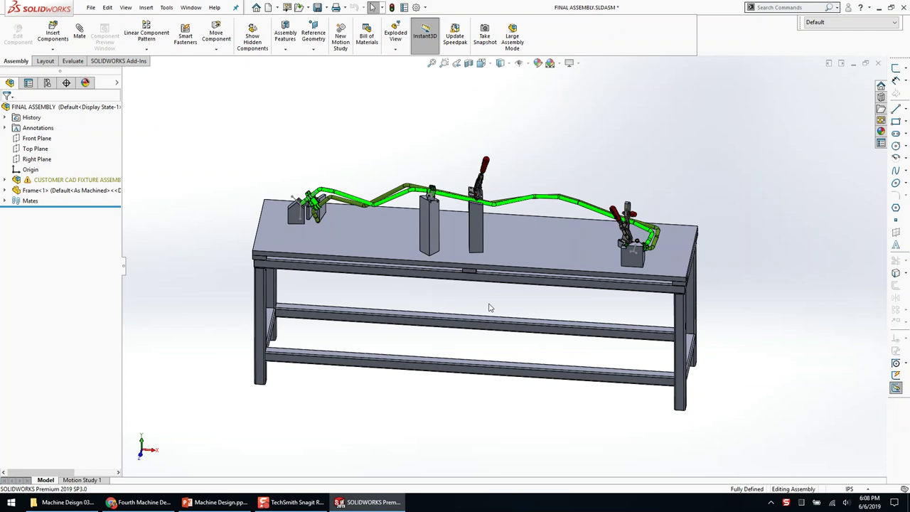
# Examine the base plate's top face and the fixture components mounted on it
pyautogui.click(510, 242)
pyautogui.scroll(-3, 510, 242)
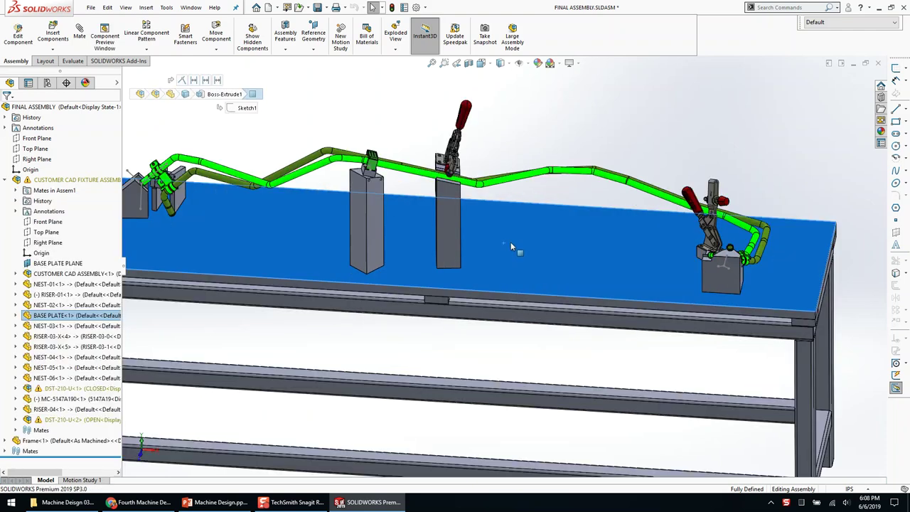
pyautogui.moveTo(510, 242); pyautogui.dragTo(496, 319, button='middle')
pyautogui.scroll(1, 560, 278)
pyautogui.moveTo(560, 278)
pyautogui.mouseDown(button='middle')
pyautogui.moveTo(564, 264)
pyautogui.moveTo(564, 281)
pyautogui.mouseUp(button='middle')
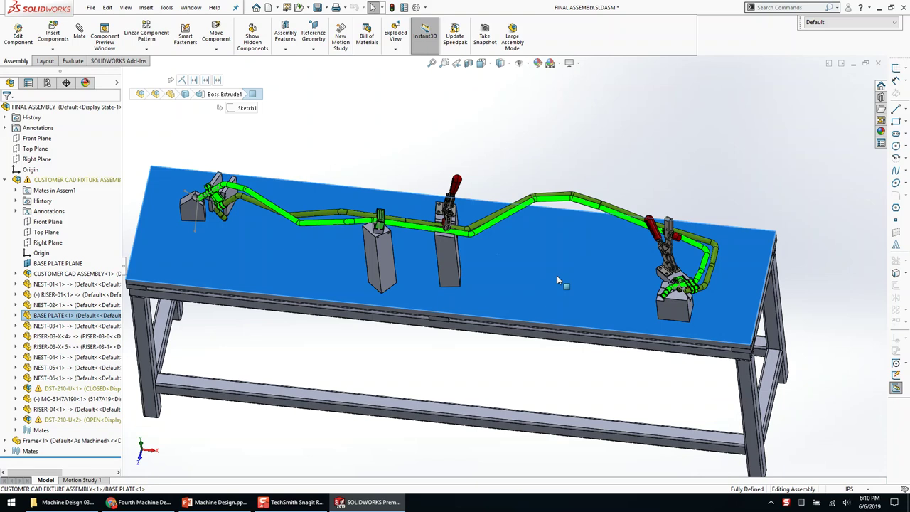
pyautogui.scroll(2, 509, 292)
pyautogui.moveTo(514, 306); pyautogui.dragTo(513, 304, button='middle')
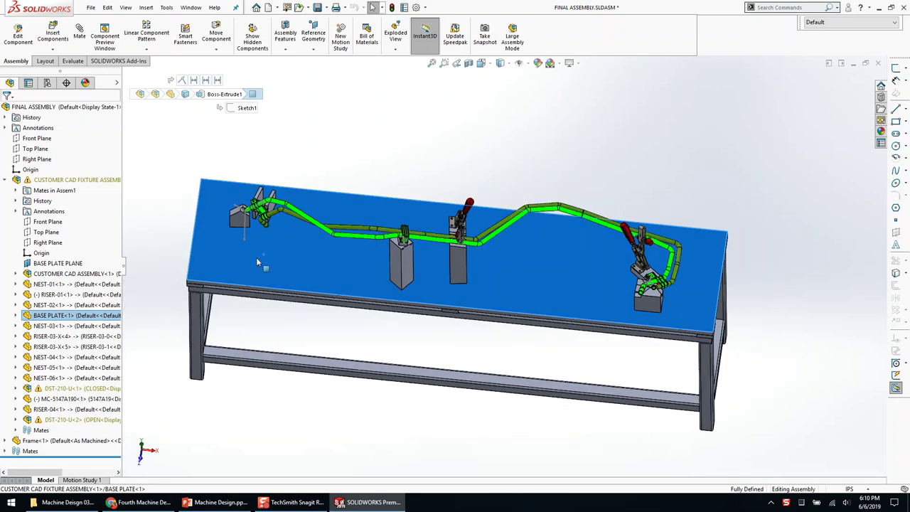
pyautogui.click(211, 194)
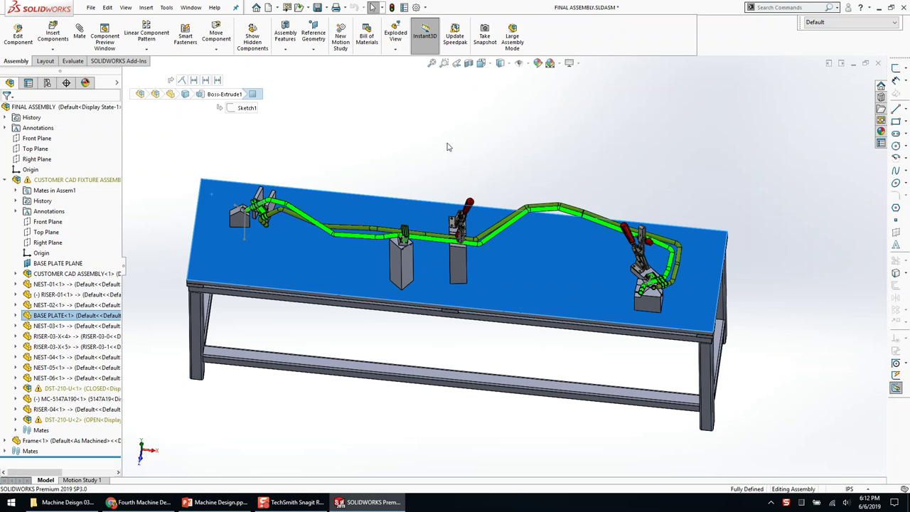
pyautogui.click(478, 167)
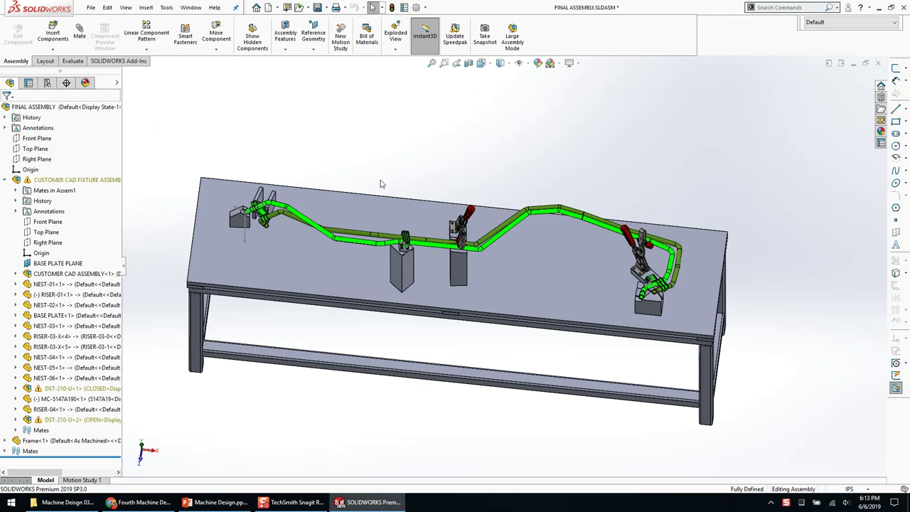
# Inspect the frame's legs, lower rails and middle pad beneath the base plate from several angles
pyautogui.moveTo(394, 181); pyautogui.dragTo(391, 145, button='middle')
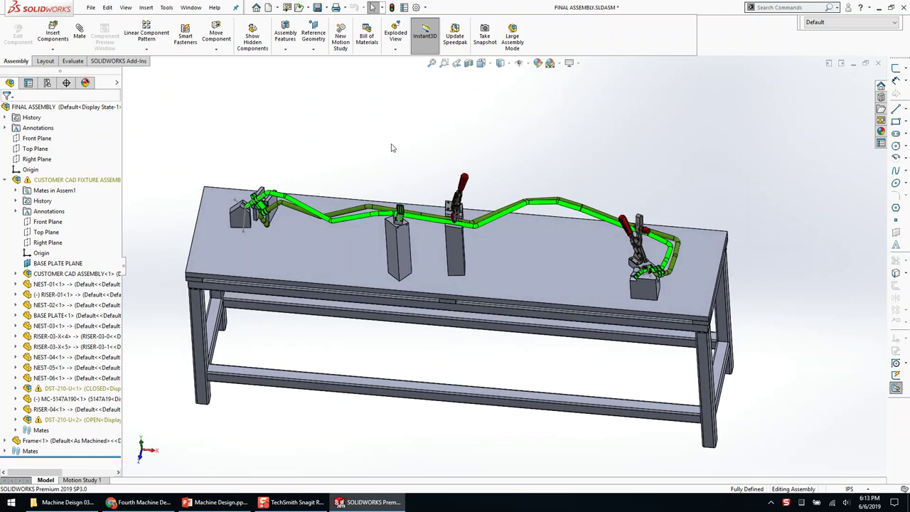
pyautogui.hotkey('shift', 'c')
pyautogui.scroll(-2, 380, 323)
pyautogui.moveTo(380, 323); pyautogui.dragTo(396, 259, button='middle')
pyautogui.scroll(1, 396, 252)
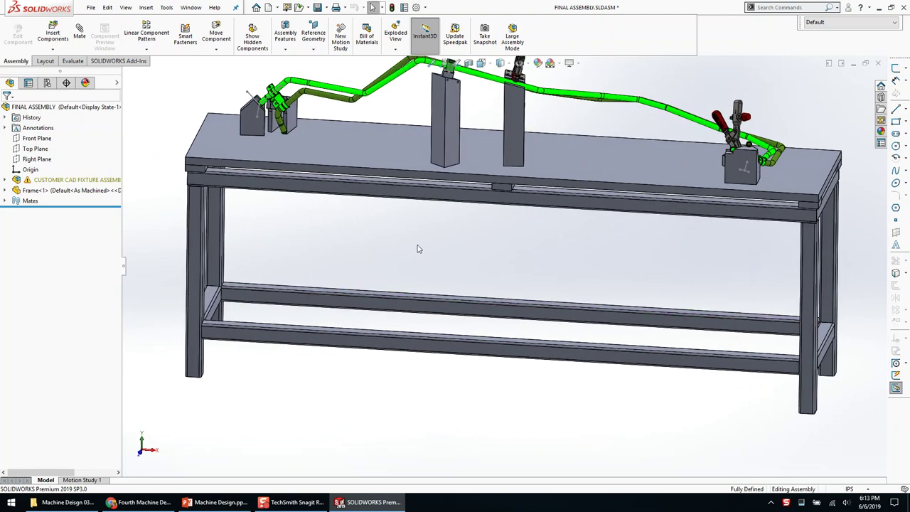
pyautogui.click(513, 186)
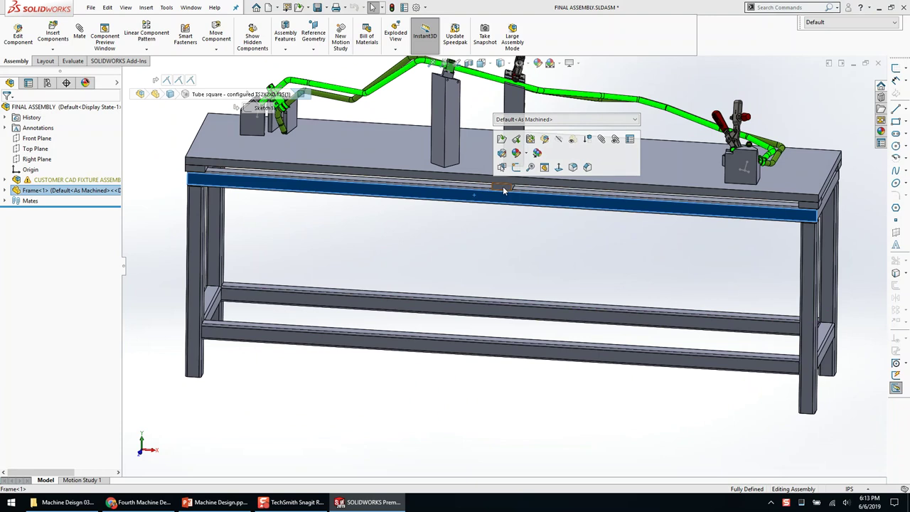
pyautogui.click(517, 231)
pyautogui.moveTo(518, 224); pyautogui.dragTo(484, 241, button='middle')
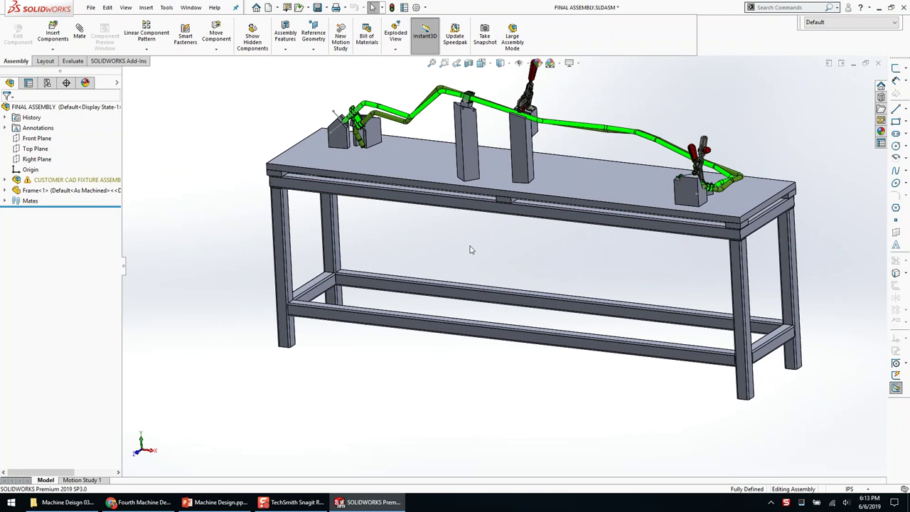
pyautogui.moveTo(466, 265); pyautogui.dragTo(410, 278, button='middle')
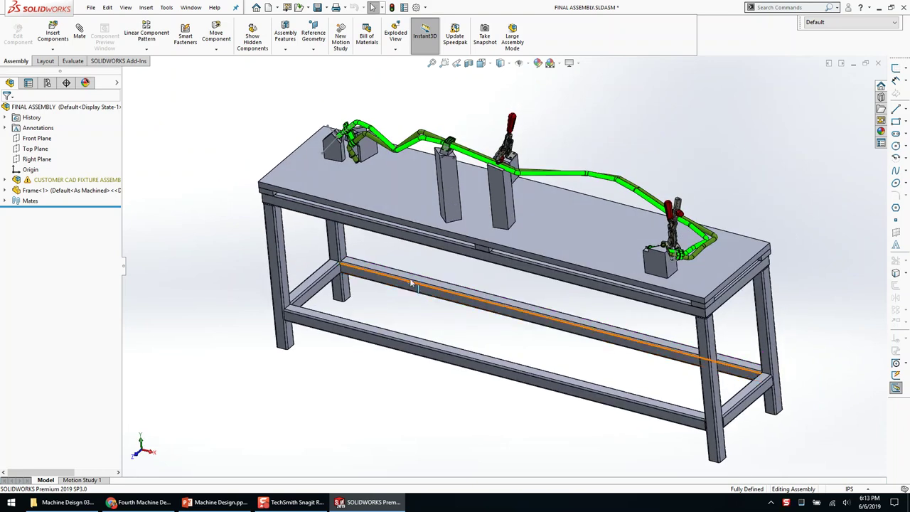
# Open the Frame part from the assembly and start a sketch on the bottom end face of the rear-left leg
pyautogui.click(409, 278)
pyautogui.click(435, 227)
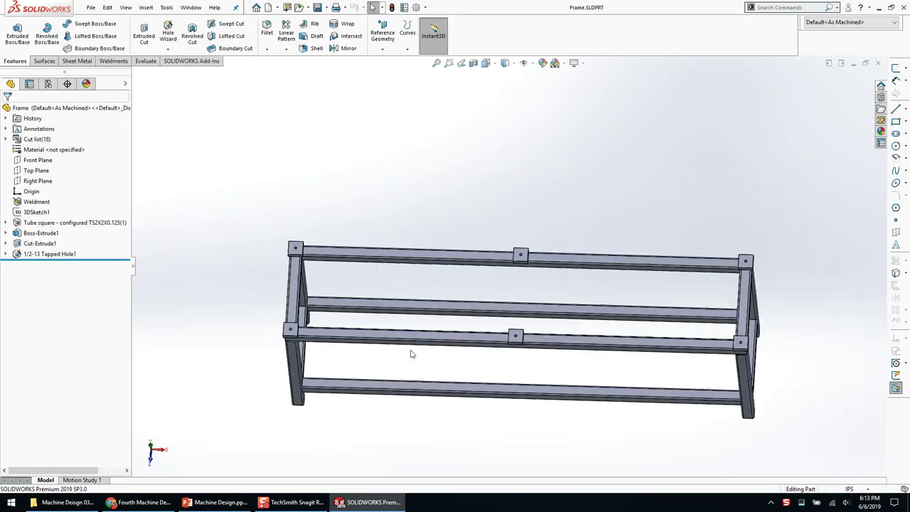
pyautogui.scroll(-3, 405, 351)
pyautogui.scroll(-3, 433, 335)
pyautogui.scroll(-3, 487, 277)
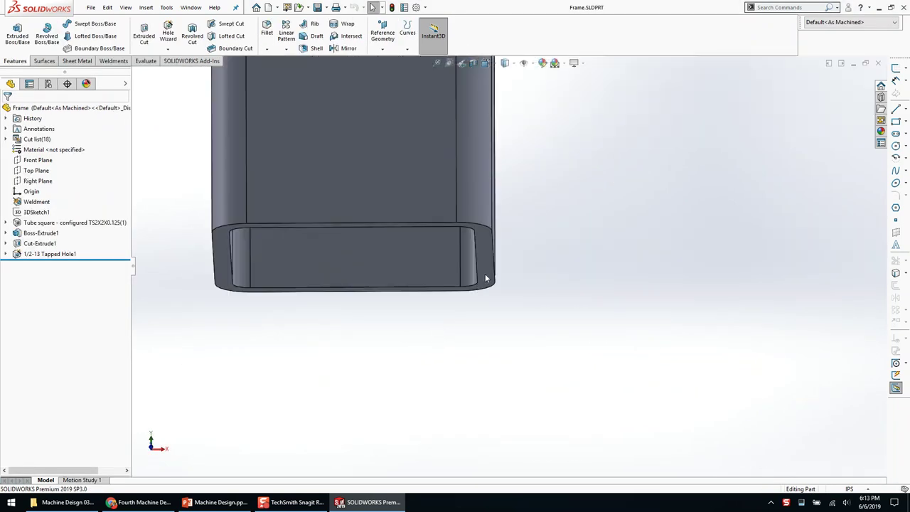
pyautogui.click(485, 278)
pyautogui.press('s')
# Sketch a corner rectangle around the rear-left leg's bottom end, extending outward past the frame's left side
pyautogui.moveTo(485, 282)
pyautogui.mouseDown(button='middle')
pyautogui.moveTo(465, 274)
pyautogui.moveTo(469, 241)
pyautogui.moveTo(400, 286)
pyautogui.moveTo(402, 312)
pyautogui.mouseUp(button='middle')
pyautogui.press('r')
pyautogui.click(520, 321)
pyautogui.scroll(3, 455, 285)
pyautogui.click(255, 169)
pyautogui.press('Escape')
pyautogui.scroll(7, 501, 256)
pyautogui.click(35, 170)
pyautogui.hotkey('ctrl', '8')
pyautogui.click(254, 281)
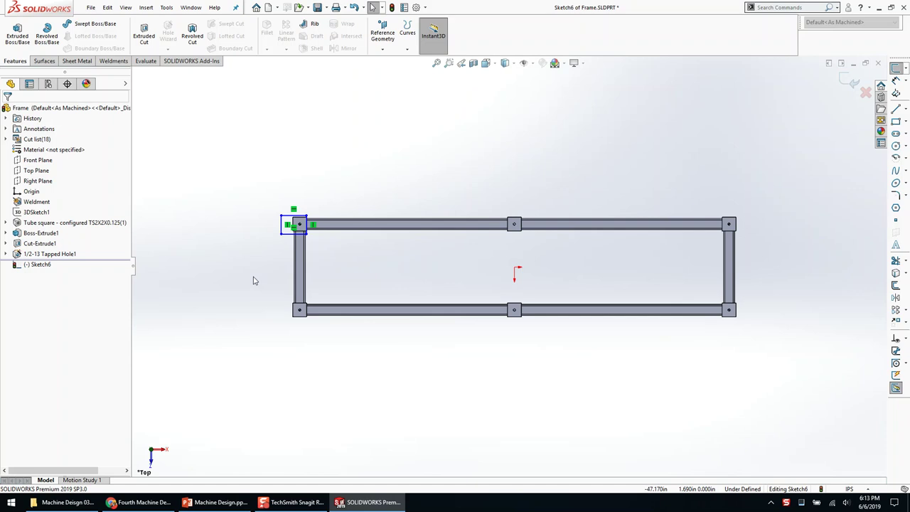
# Snap the rectangle's inner corner to the rear-left pad's inner corner and make its rear side coincident with the pad's outer corner
pyautogui.moveTo(355, 253); pyautogui.dragTo(379, 138, button='middle')
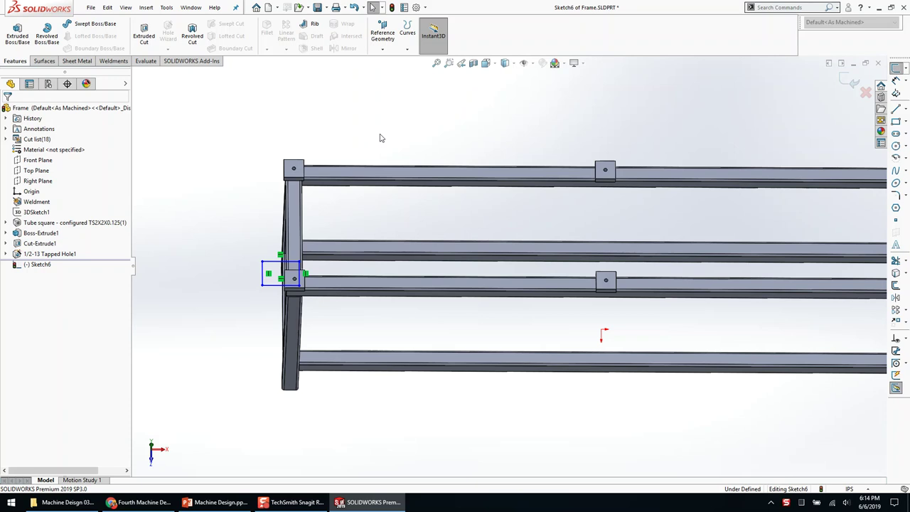
pyautogui.scroll(2, 345, 285)
pyautogui.moveTo(336, 355); pyautogui.dragTo(295, 304, button='middle')
pyautogui.hotkey('ctrl', '8')
pyautogui.scroll(-10, 318, 317)
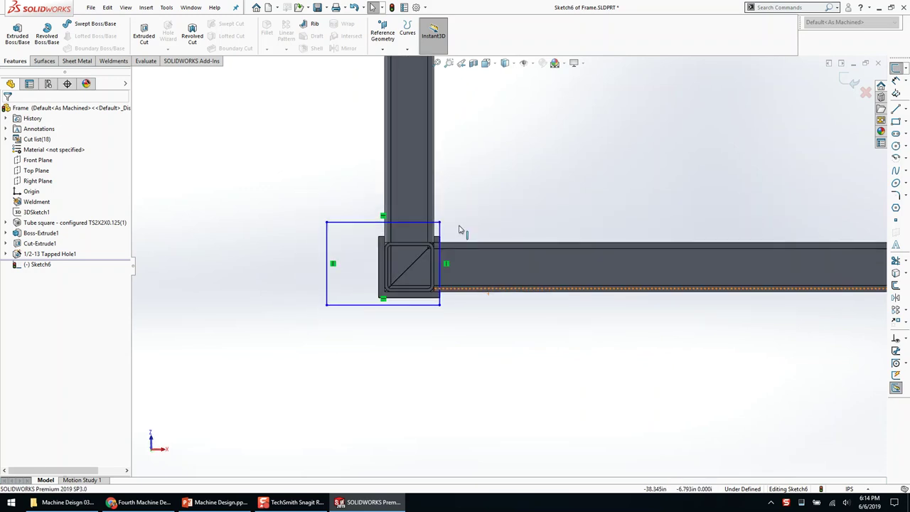
pyautogui.moveTo(511, 173)
pyautogui.mouseDown()
pyautogui.moveTo(536, 213)
pyautogui.moveTo(510, 212)
pyautogui.mouseUp()
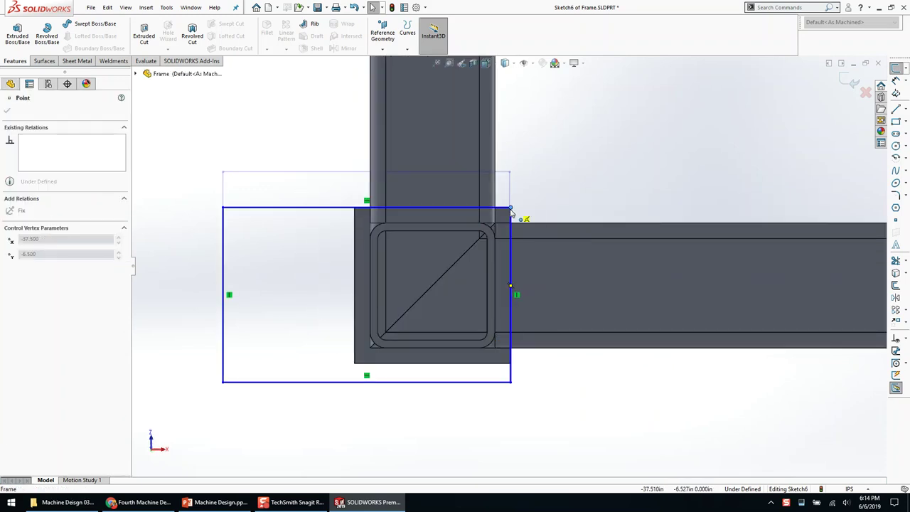
pyautogui.click(422, 418)
pyautogui.click(354, 363)
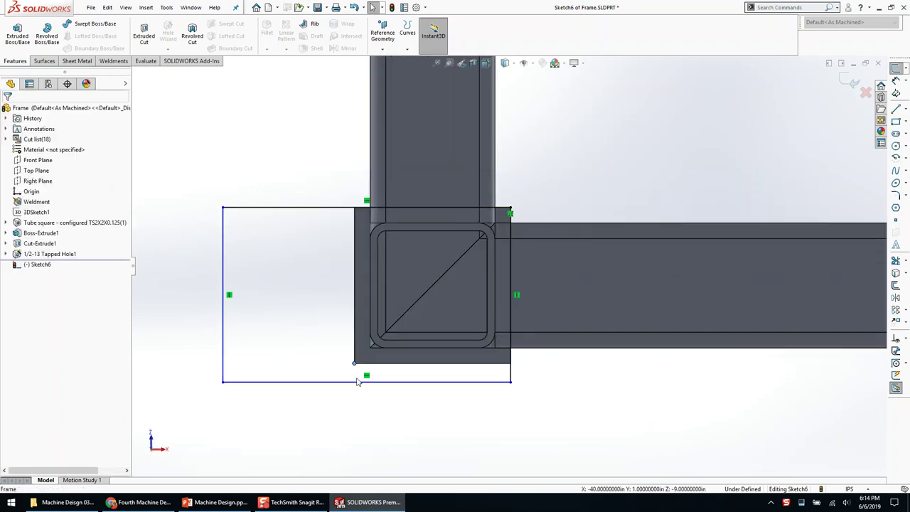
pyautogui.keyDown('ctrl'); pyautogui.click(362, 386); pyautogui.keyUp('ctrl')
pyautogui.click(371, 355)
pyautogui.moveTo(359, 371); pyautogui.dragTo(345, 354, button='right')
pyautogui.click(345, 361)
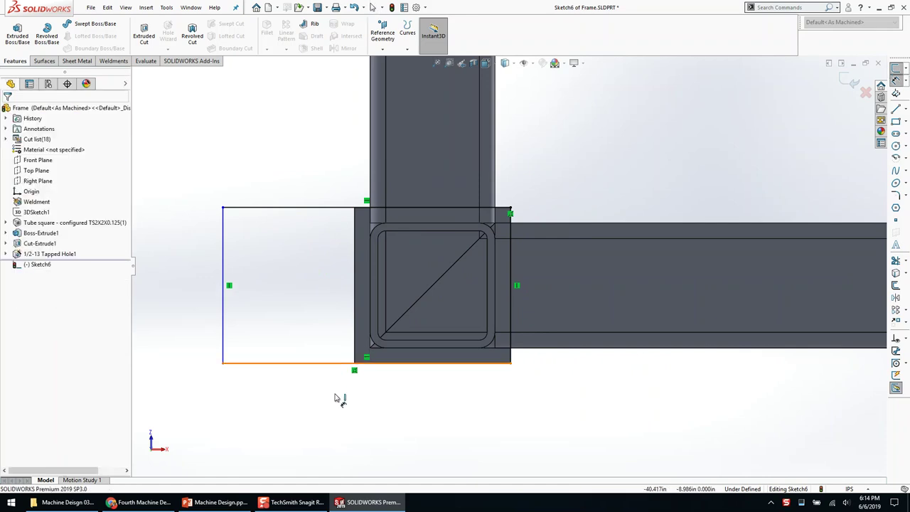
pyautogui.click(335, 393)
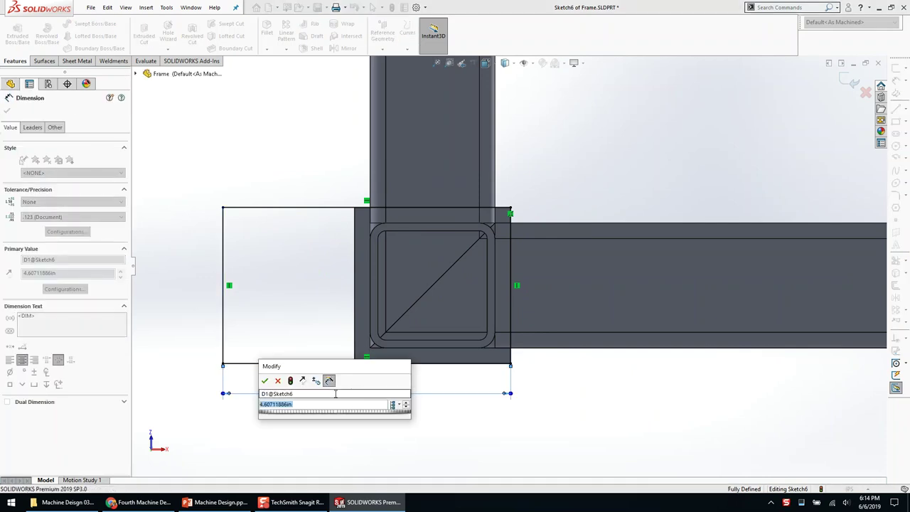
pyautogui.press('Escape')
pyautogui.press('Delete')
pyautogui.click(355, 335)
pyautogui.click(223, 346)
pyautogui.press('Escape')
pyautogui.moveTo(342, 333); pyautogui.dragTo(373, 329, button='middle')
pyautogui.click(374, 328)
pyautogui.click(224, 298)
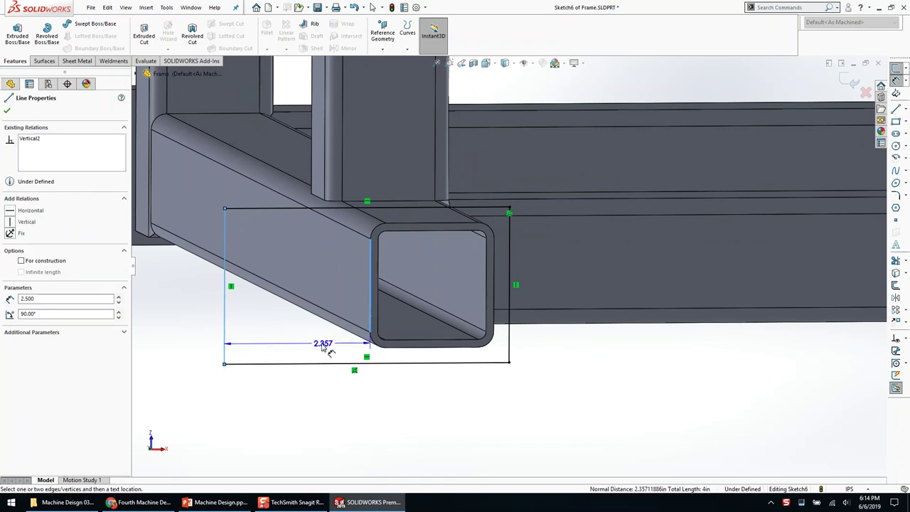
pyautogui.moveTo(324, 347); pyautogui.dragTo(302, 342, button='middle')
pyautogui.press('Escape')
pyautogui.press('Escape')
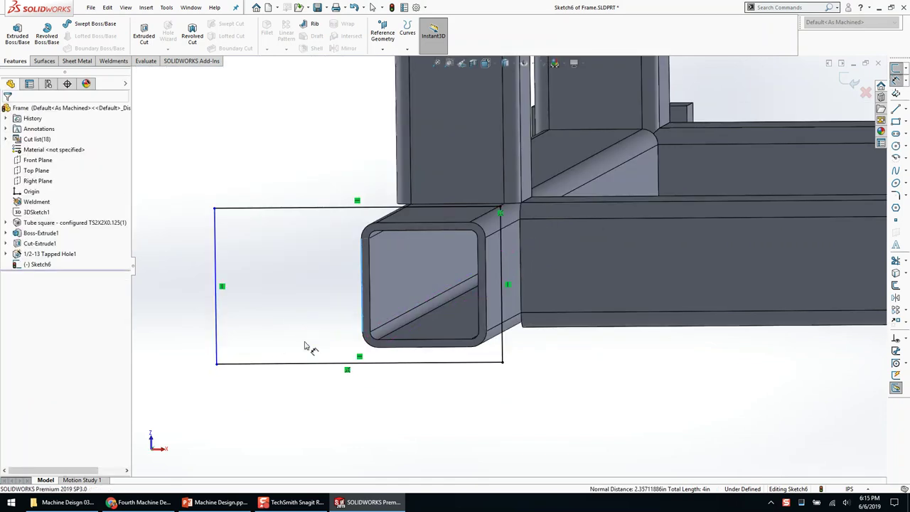
# Draw a horizontal construction line from the leg's outer edge to the rectangle's outer side and make the two lines equal in length
pyautogui.moveTo(313, 343); pyautogui.dragTo(278, 341, button='right')
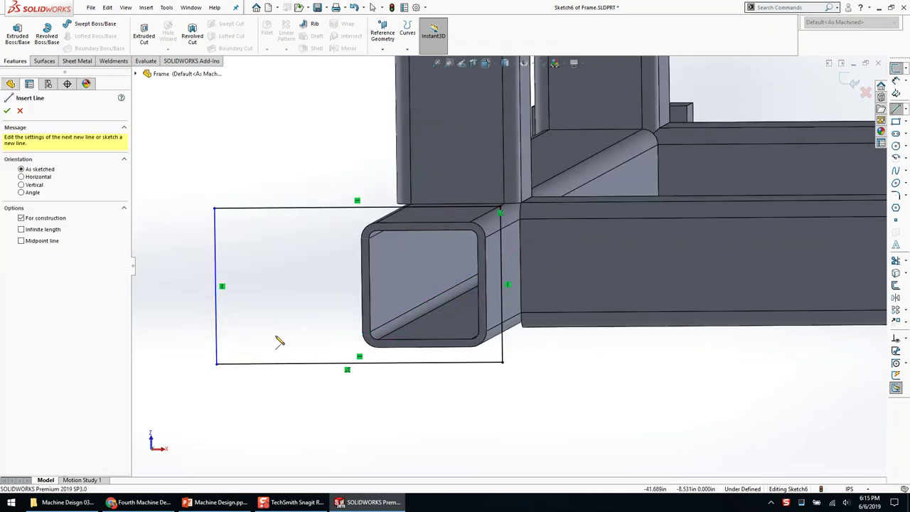
pyautogui.click(364, 333)
pyautogui.click(217, 332)
pyautogui.press('Escape')
pyautogui.moveTo(237, 346); pyautogui.dragTo(193, 322)
pyautogui.press('e')
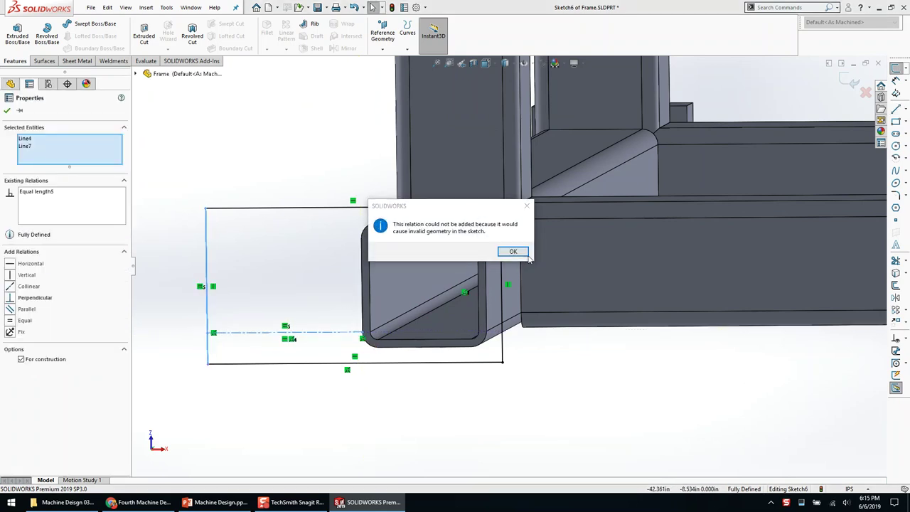
pyautogui.click(518, 252)
pyautogui.click(556, 396)
# Examine how the sketched rectangle sits around the rear-left leg's bottom end
pyautogui.scroll(3, 419, 342)
pyautogui.moveTo(419, 341)
pyautogui.mouseDown(button='middle')
pyautogui.moveTo(431, 369)
pyautogui.moveTo(425, 337)
pyautogui.mouseUp(button='middle')
pyautogui.scroll(3, 425, 337)
pyautogui.scroll(-5, 543, 329)
pyautogui.moveTo(542, 279); pyautogui.dragTo(529, 506, button='middle')
pyautogui.scroll(-4, 530, 445)
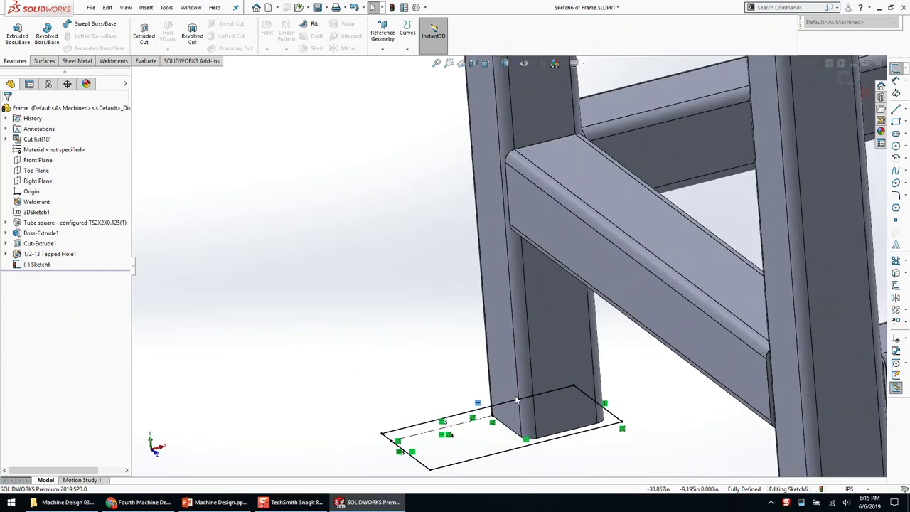
pyautogui.moveTo(526, 424); pyautogui.dragTo(507, 432, button='middle')
pyautogui.scroll(3, 490, 398)
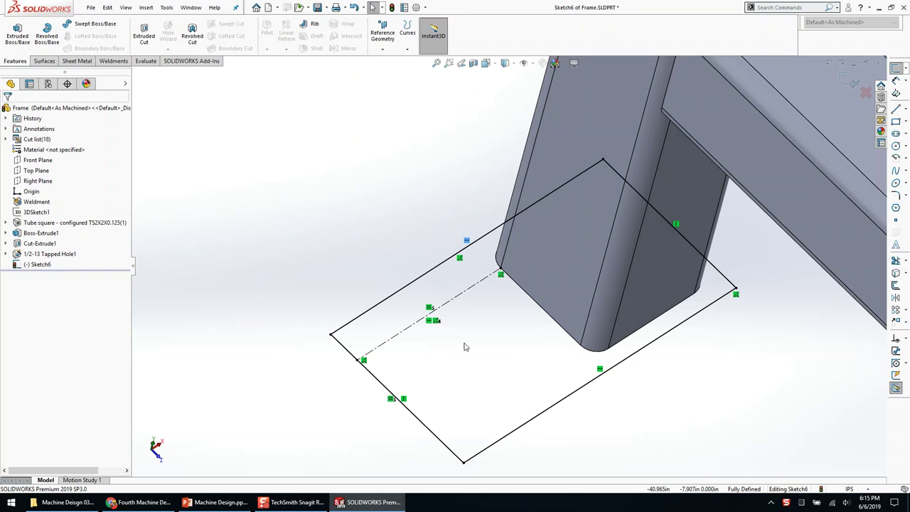
pyautogui.moveTo(566, 292); pyautogui.dragTo(465, 203, button='middle')
pyautogui.scroll(6, 508, 266)
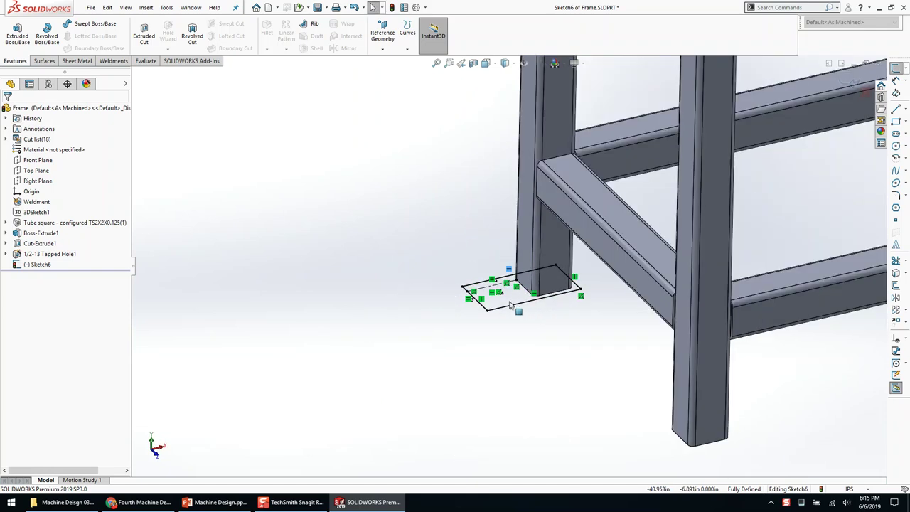
# Draw a vertical construction line about 3 in long and a horizontal one about 6.5 in long from the origin
pyautogui.hotkey('ctrl', '8')
pyautogui.press('l')
pyautogui.click(514, 265)
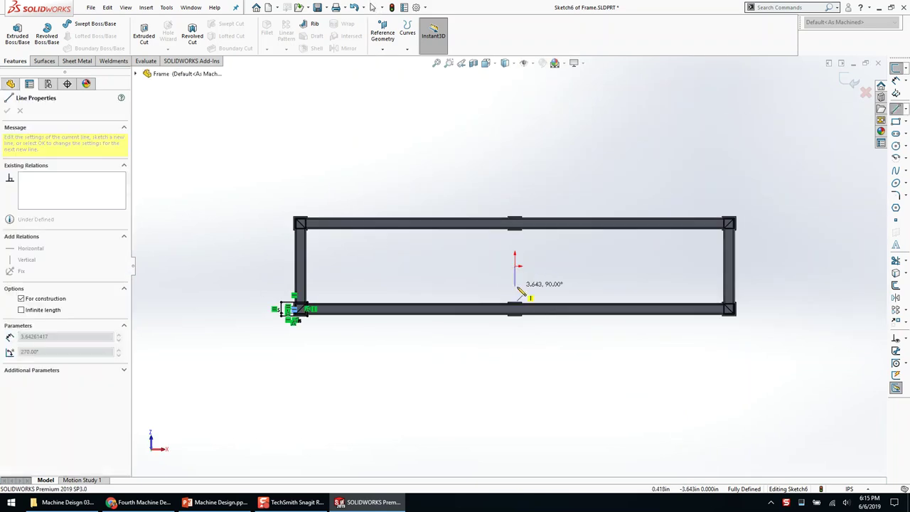
pyautogui.doubleClick(515, 287)
pyautogui.click(515, 266)
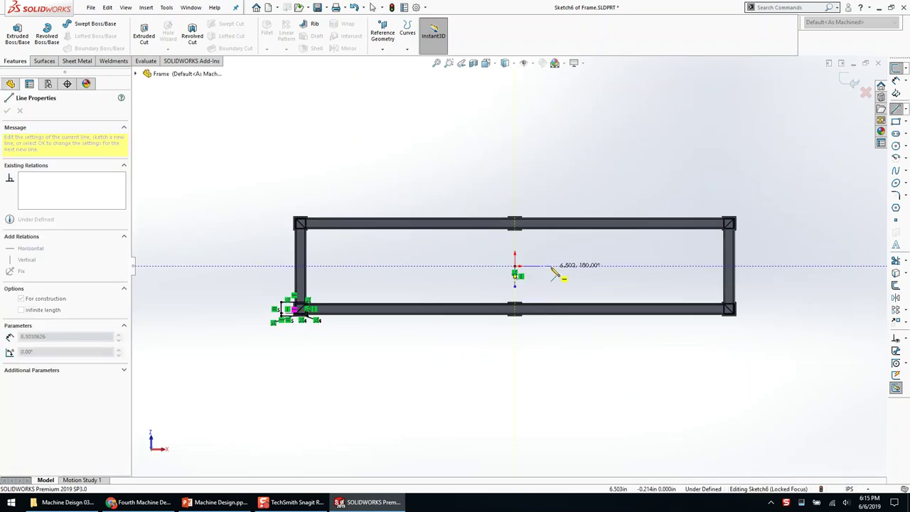
pyautogui.press('Escape')
pyautogui.moveTo(515, 287); pyautogui.dragTo(477, 249)
# Mirror the leg rectangle about the horizontal centerline to the front-left leg, and mirror both rectangles about the vertical centerline
pyautogui.scroll(-8, 302, 317)
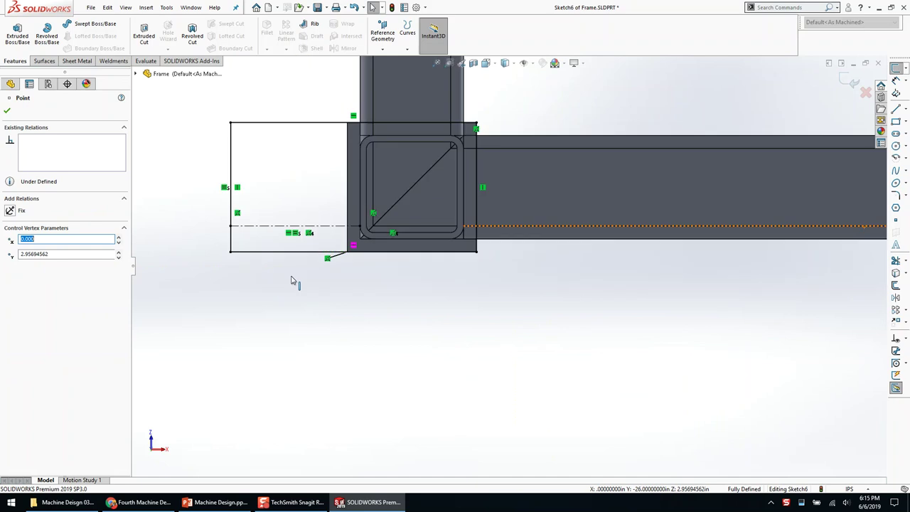
pyautogui.click(299, 226)
pyautogui.click(320, 209)
pyautogui.moveTo(257, 118); pyautogui.dragTo(583, 295)
pyautogui.scroll(-5, 502, 266)
pyautogui.keyDown('ctrl'); pyautogui.moveTo(264, 219); pyautogui.dragTo(699, 361); pyautogui.keyUp('ctrl')
pyautogui.click(700, 353)
pyautogui.moveTo(233, 117); pyautogui.dragTo(585, 358)
pyautogui.scroll(3, 555, 228)
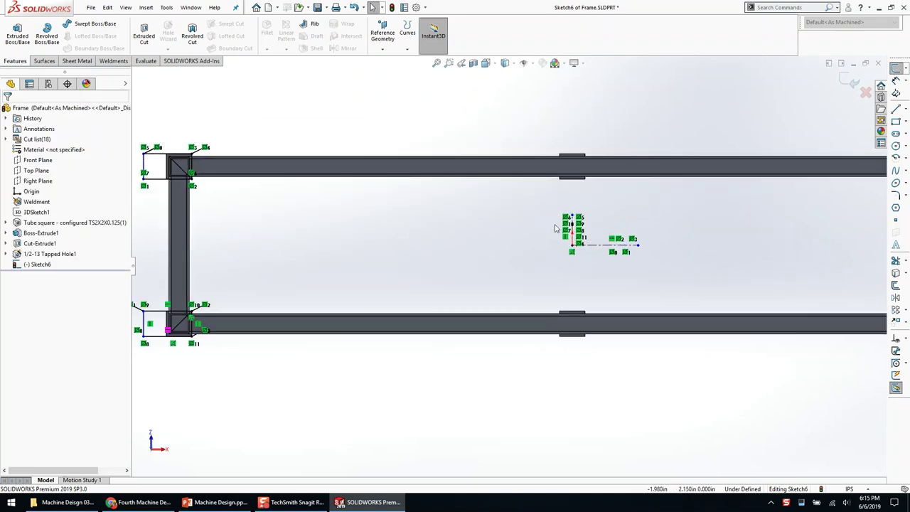
# Draw a horizontal construction line from the rear-left leg's edge to the rectangle's outer side and make it equal in length to that side
pyautogui.click(575, 230)
pyautogui.click(372, 247)
pyautogui.scroll(-4, 168, 301)
pyautogui.moveTo(222, 266)
pyautogui.mouseDown(button='middle')
pyautogui.moveTo(234, 262)
pyautogui.moveTo(241, 233)
pyautogui.mouseUp(button='middle')
pyautogui.scroll(2, 241, 233)
pyautogui.scroll(-6, 295, 300)
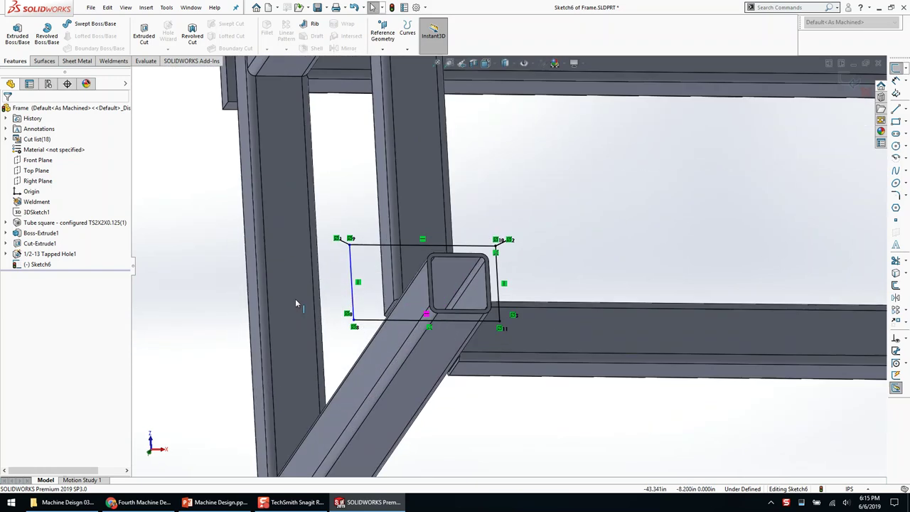
pyautogui.scroll(-1, 470, 316)
pyautogui.press('l')
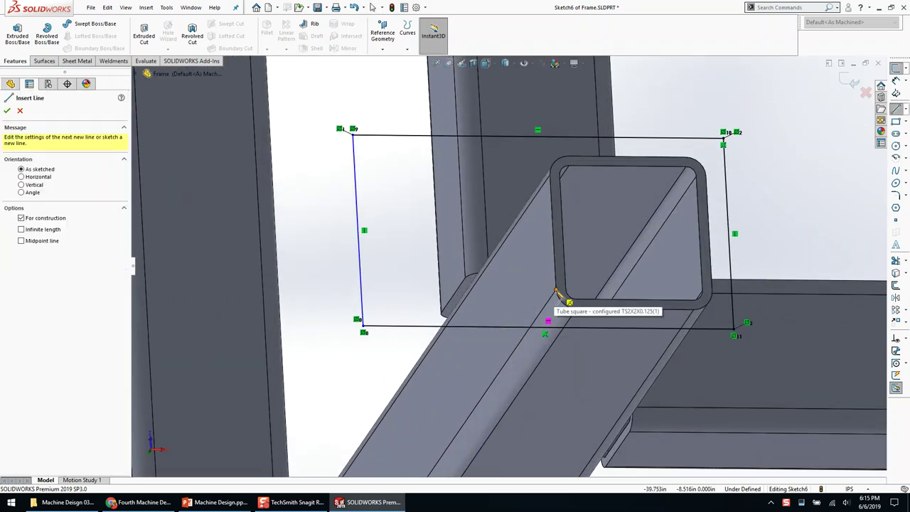
pyautogui.click(555, 290)
pyautogui.click(366, 290)
pyautogui.press('Escape')
pyautogui.moveTo(393, 308); pyautogui.dragTo(338, 272)
pyautogui.click(438, 231)
# Extrude the four foot-plate rectangles under the legs 1 in as a blind boss
pyautogui.scroll(8, 536, 199)
pyautogui.moveTo(548, 187); pyautogui.dragTo(514, 414, button='middle')
pyautogui.moveTo(573, 308); pyautogui.dragTo(476, 370, button='middle')
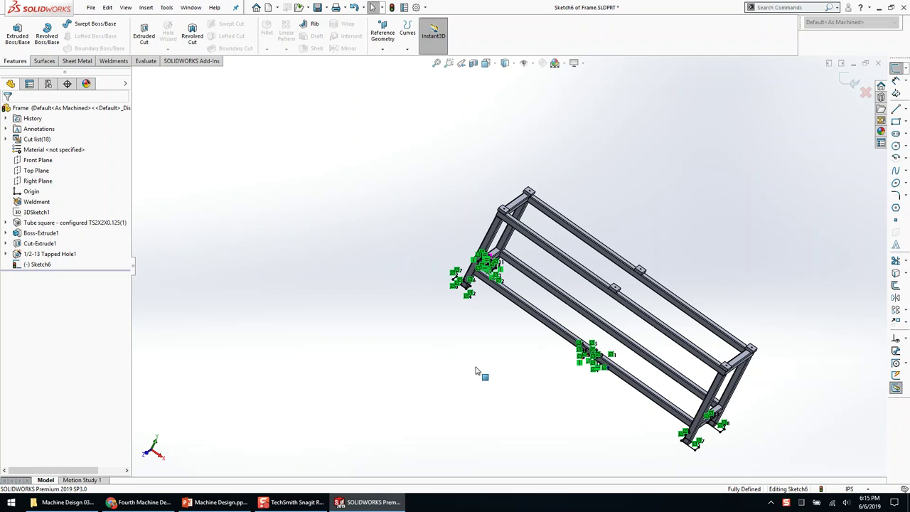
pyautogui.scroll(-2, 491, 353)
pyautogui.moveTo(497, 260); pyautogui.dragTo(506, 207, button='middle')
pyautogui.scroll(-2, 507, 207)
pyautogui.scroll(-1, 507, 204)
pyautogui.press('e')
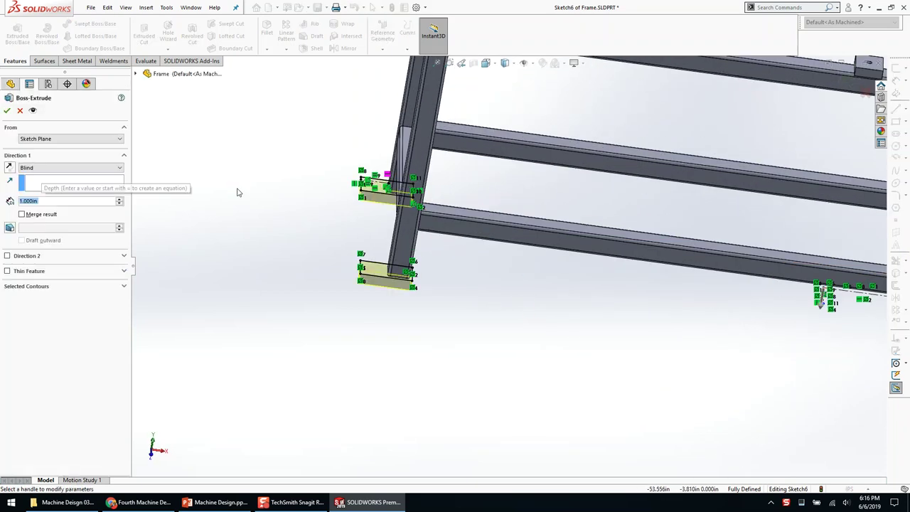
pyautogui.write('1')
pyautogui.press('Return')
pyautogui.press('Return')
# Place a 1/2 in diameter Hole Wizard hole on the top face of the rear-left foot plate
pyautogui.scroll(-5, 359, 265)
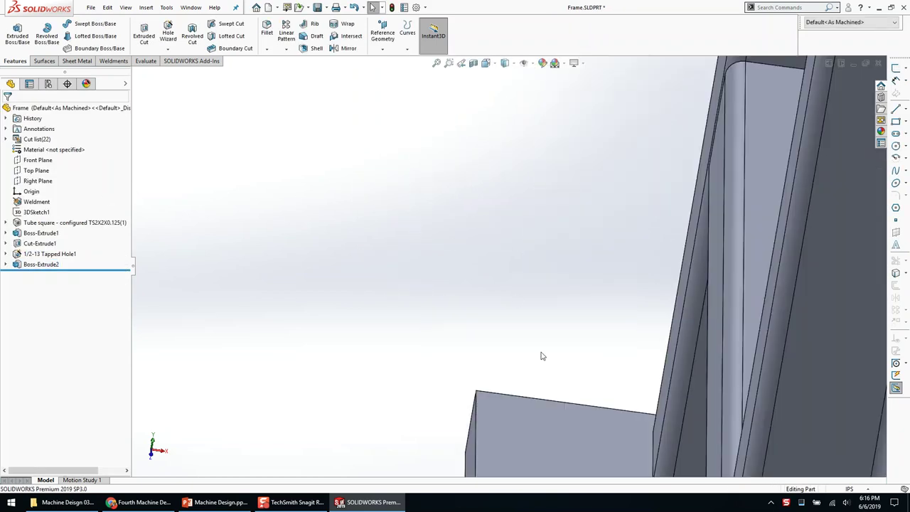
pyautogui.click(520, 246)
pyautogui.moveTo(519, 246); pyautogui.dragTo(514, 274, button='middle')
pyautogui.press('h')
pyautogui.click(67, 207)
pyautogui.click(76, 399)
pyautogui.click(42, 414)
pyautogui.click(60, 128)
pyautogui.click(516, 249)
# Draw construction lines from the foot plate's outer end to the hole center and on to its rear edge, and make them equal in length
pyautogui.moveTo(516, 250); pyautogui.dragTo(520, 288, button='middle')
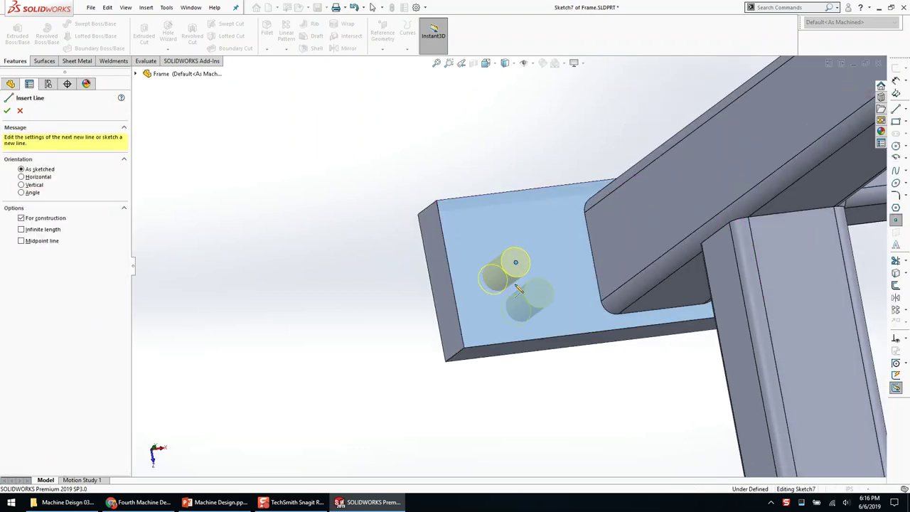
pyautogui.click(450, 276)
pyautogui.click(516, 265)
pyautogui.click(502, 197)
pyautogui.press('Escape')
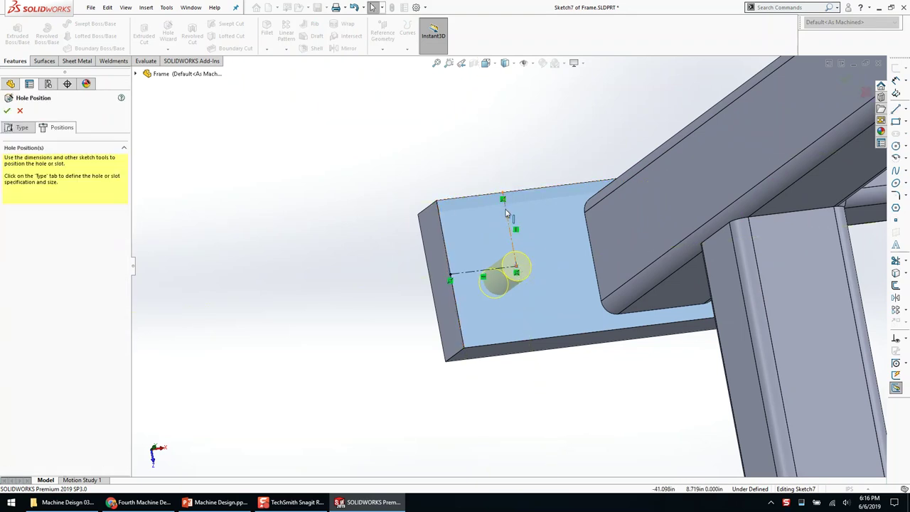
pyautogui.click(492, 270)
pyautogui.keyDown('ctrl'); pyautogui.click(492, 270); pyautogui.keyUp('ctrl')
pyautogui.click(21, 320)
pyautogui.rightClick(323, 284)
# Draw a vertical and a horizontal construction line from the origin in the hole position sketch
pyautogui.moveTo(517, 313); pyautogui.dragTo(469, 311, button='middle')
pyautogui.hotkey('ctrl', '8')
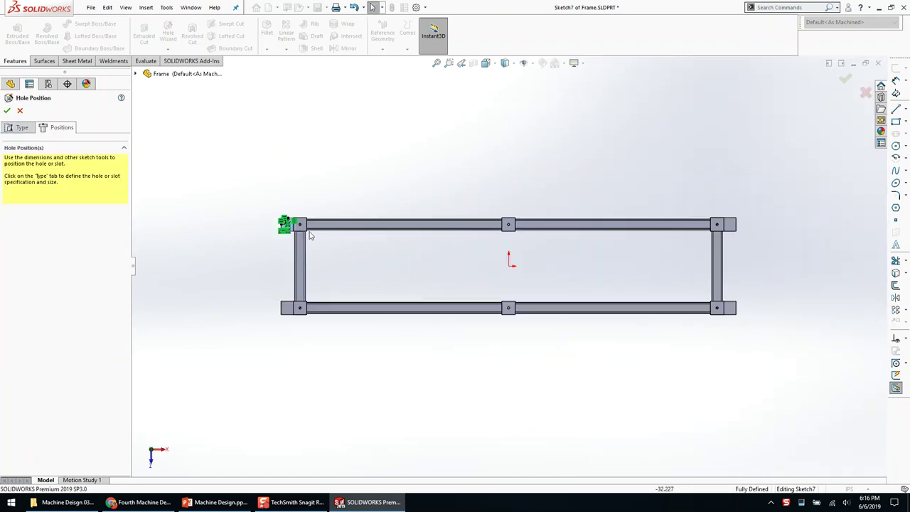
pyautogui.scroll(-8, 308, 235)
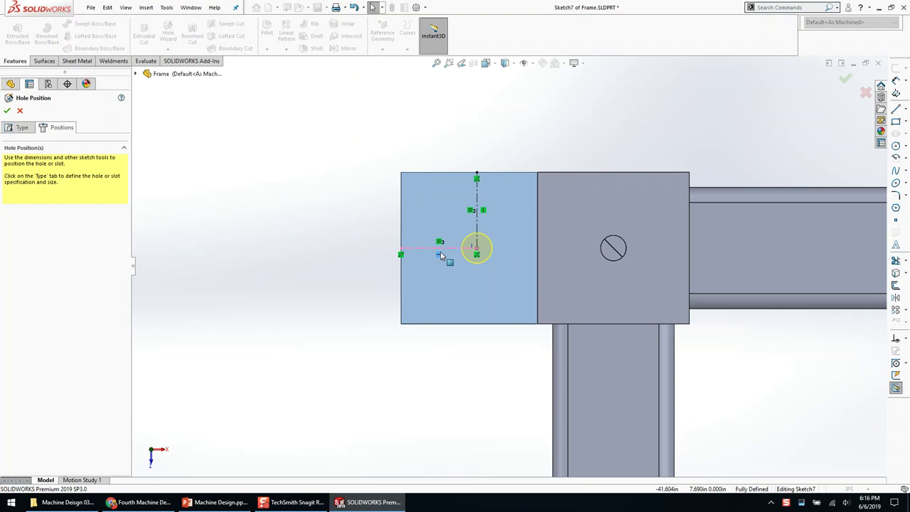
pyautogui.click(476, 249)
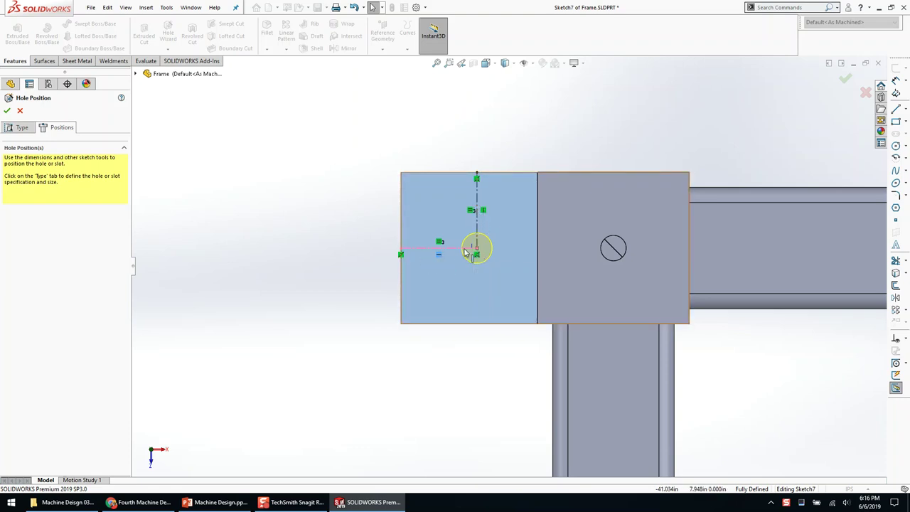
pyautogui.scroll(12, 376, 270)
pyautogui.press('l')
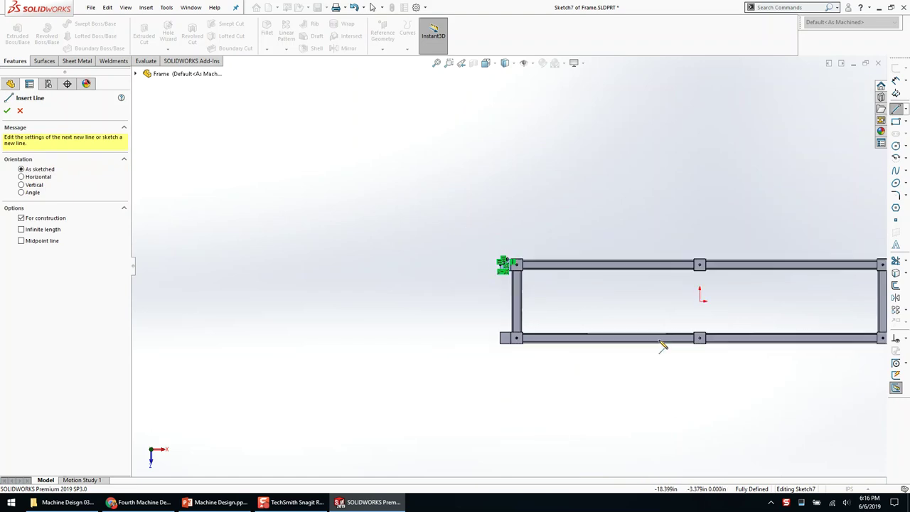
pyautogui.scroll(-3, 715, 353)
pyautogui.click(686, 261)
pyautogui.click(686, 285)
pyautogui.doubleClick(658, 274)
pyautogui.click(686, 261)
pyautogui.click(719, 261)
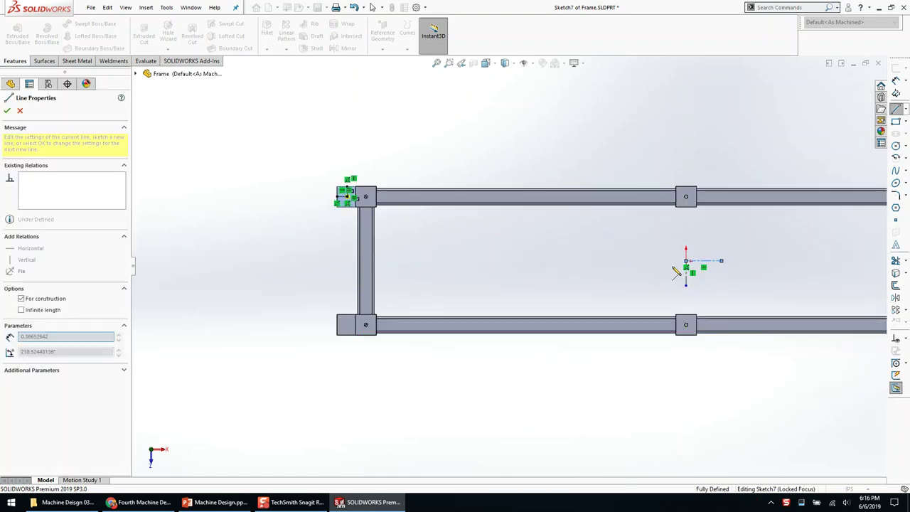
pyautogui.press('Escape')
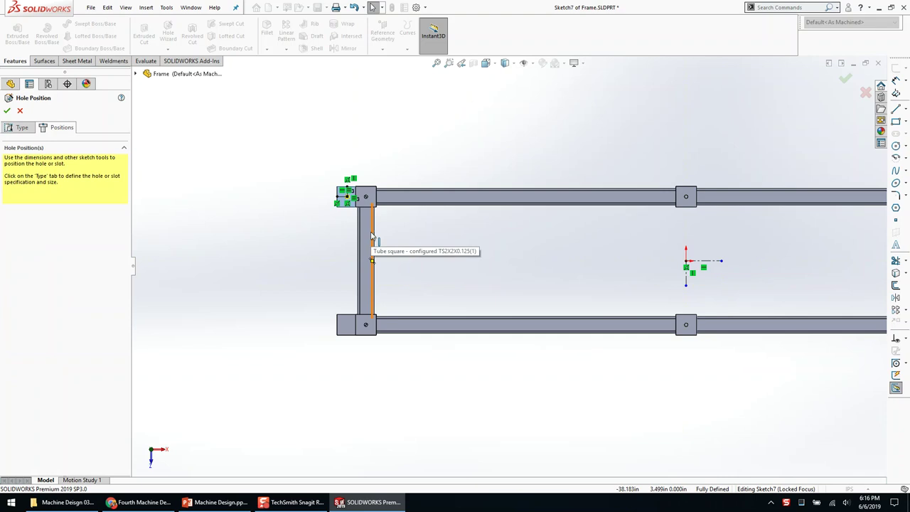
# Mirror the hole point about the horizontal construction line to the front-left foot plate, and mirror both points about the vertical construction line
pyautogui.scroll(-4, 670, 289)
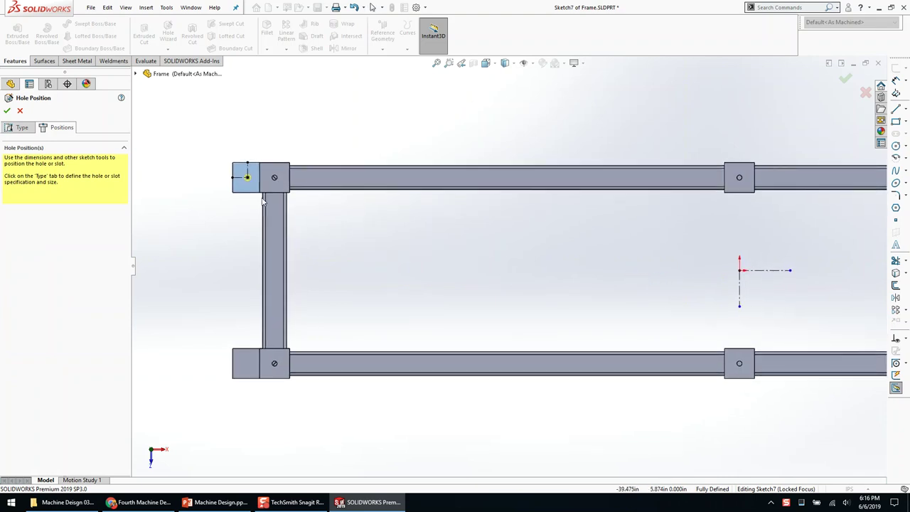
pyautogui.moveTo(234, 170); pyautogui.dragTo(827, 287)
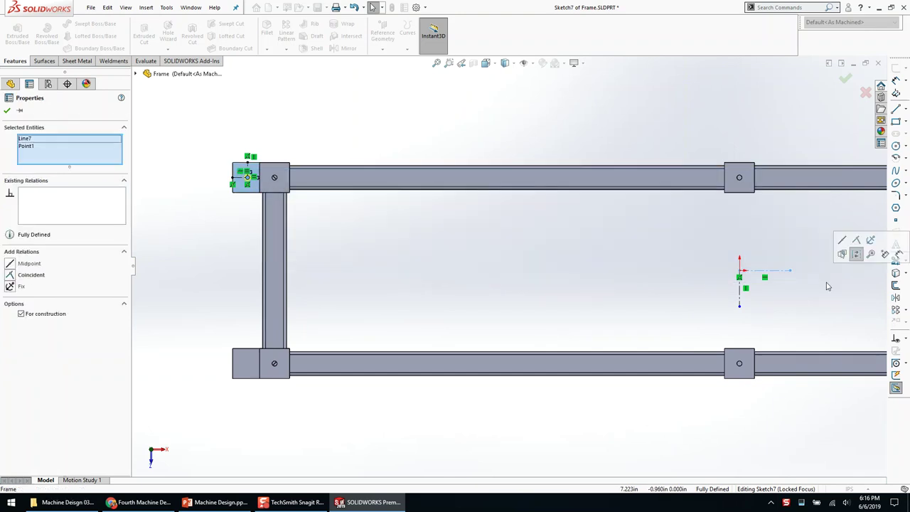
pyautogui.click(829, 288)
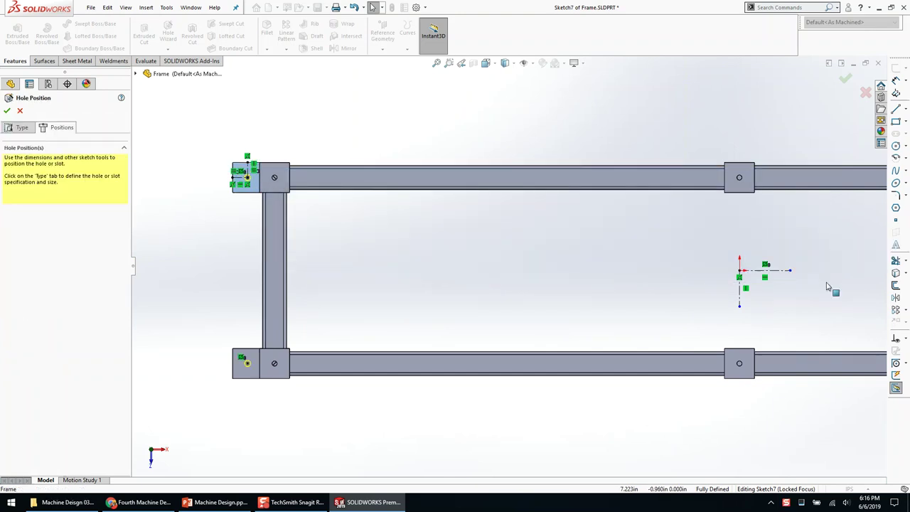
pyautogui.moveTo(238, 168)
pyautogui.mouseDown()
pyautogui.moveTo(600, 422)
pyautogui.moveTo(759, 430)
pyautogui.mouseUp()
pyautogui.click(777, 395)
# Move the free ends of both origin construction lines to the opposite side of the origin and back again
pyautogui.moveTo(675, 278); pyautogui.dragTo(659, 271)
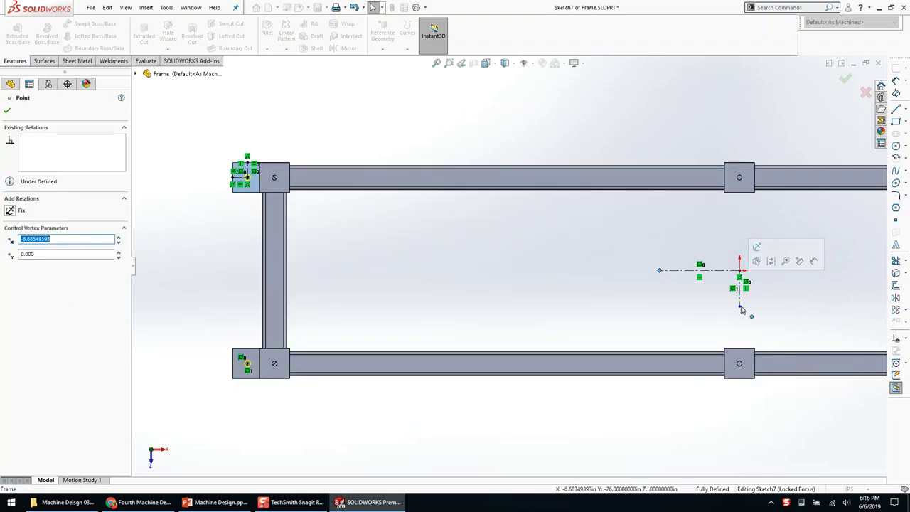
pyautogui.moveTo(739, 305); pyautogui.dragTo(511, 226)
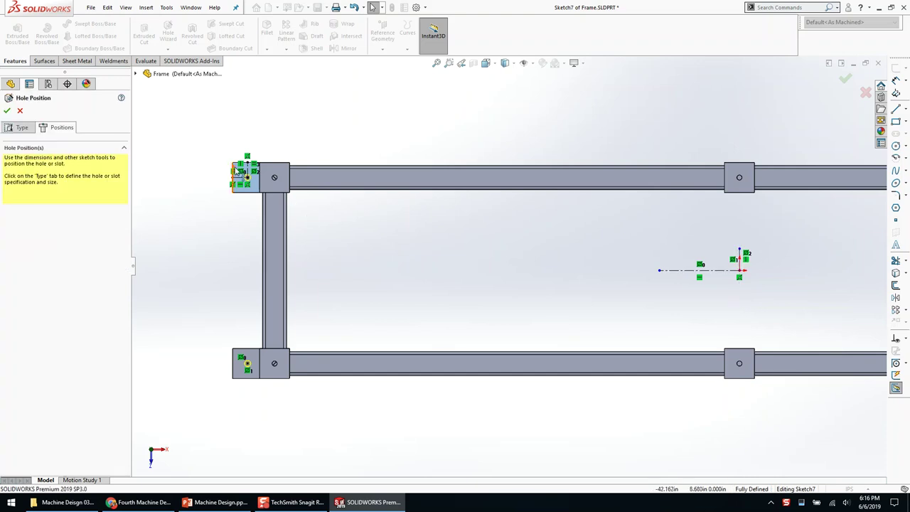
pyautogui.click(241, 163)
pyautogui.scroll(-2, 321, 215)
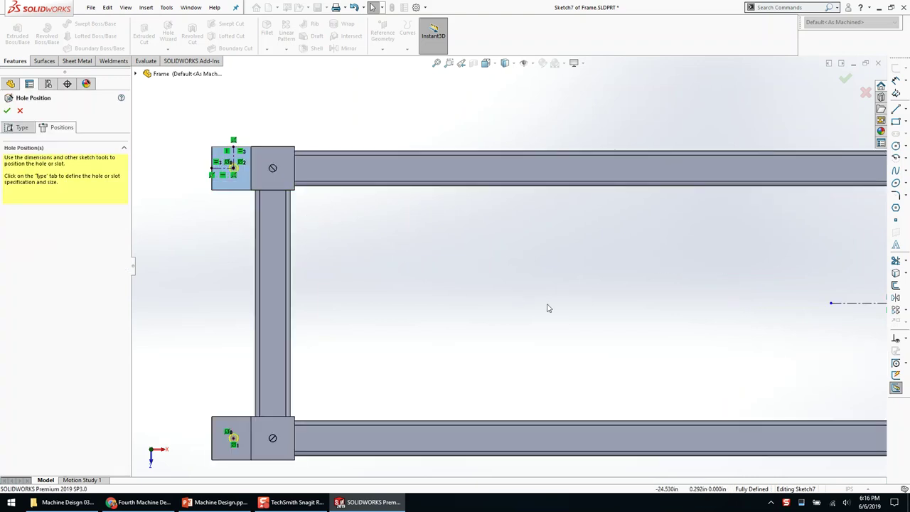
pyautogui.scroll(1, 477, 285)
pyautogui.moveTo(167, 150)
pyautogui.mouseDown()
pyautogui.moveTo(354, 235)
pyautogui.moveTo(770, 320)
pyautogui.moveTo(786, 341)
pyautogui.moveTo(761, 297)
pyautogui.moveTo(794, 287)
pyautogui.moveTo(790, 266)
pyautogui.moveTo(743, 311)
pyautogui.moveTo(643, 272)
pyautogui.moveTo(815, 274)
pyautogui.mouseUp()
pyautogui.moveTo(771, 246); pyautogui.dragTo(771, 311)
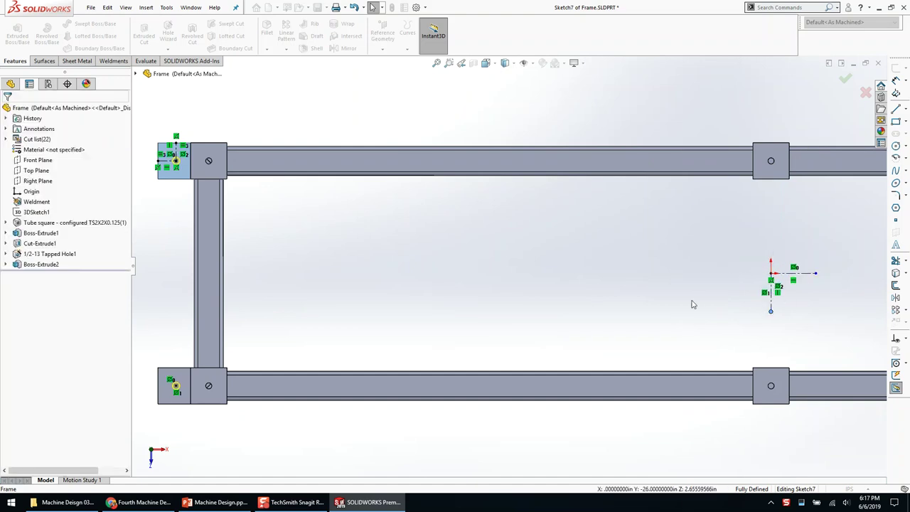
pyautogui.press('Escape')
# Accept the hole positions to create the 1/2 in holes in all four foot plates
pyautogui.scroll(2, 540, 278)
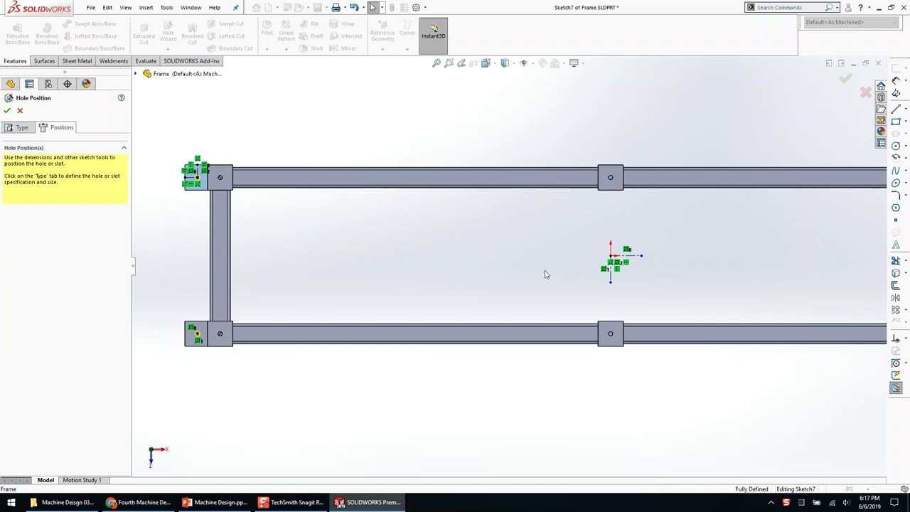
pyautogui.moveTo(548, 266); pyautogui.dragTo(491, 154, button='middle')
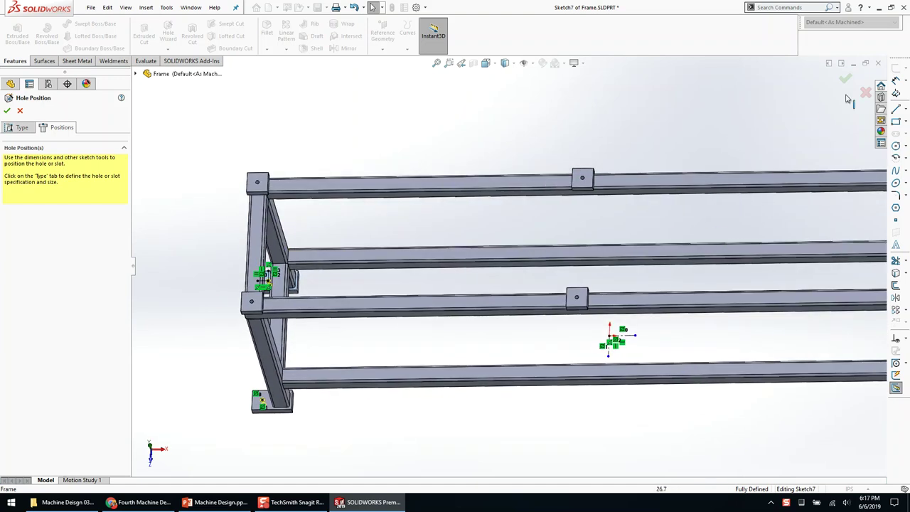
pyautogui.click(850, 79)
pyautogui.scroll(3, 569, 294)
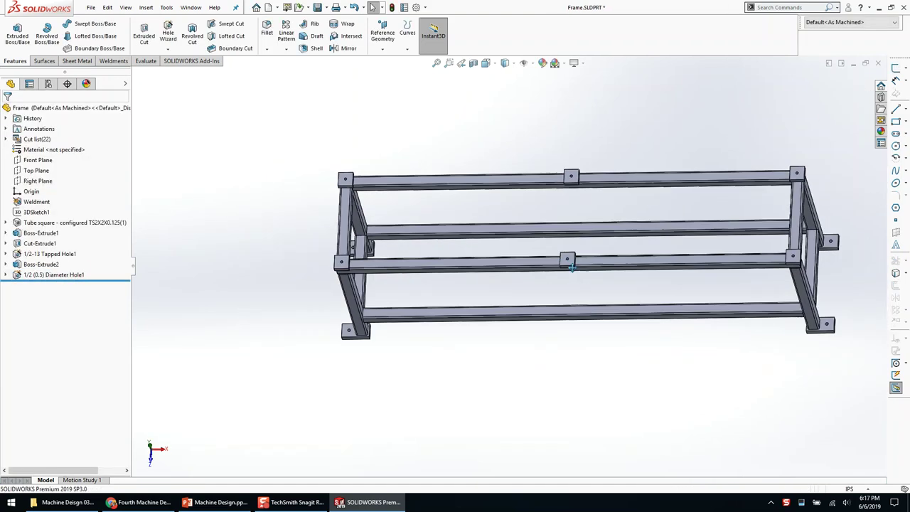
# Reorder the 1/2-13 tapped hole feature to follow the 1/2 in diameter hole at the end of the feature history
pyautogui.scroll(1, 532, 153)
pyautogui.moveTo(530, 237)
pyautogui.mouseDown(button='middle')
pyautogui.moveTo(533, 152)
pyautogui.moveTo(538, 242)
pyautogui.mouseUp(button='middle')
pyautogui.scroll(-2, 500, 197)
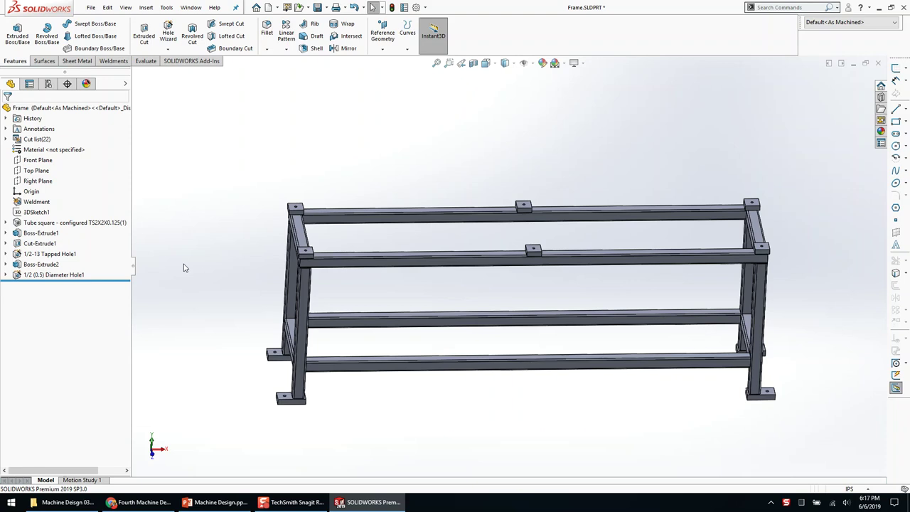
pyautogui.moveTo(62, 252); pyautogui.dragTo(91, 279)
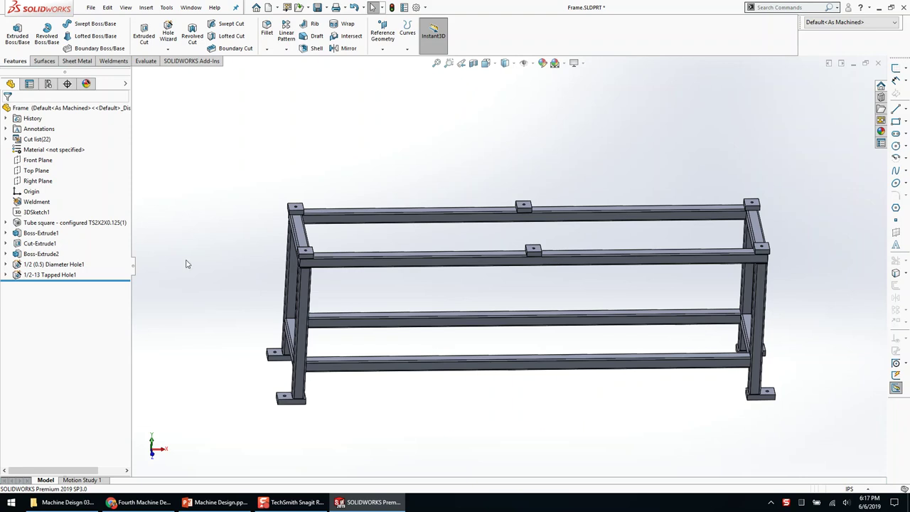
# Activate the frame's Default<As Welded> configuration
pyautogui.click(49, 83)
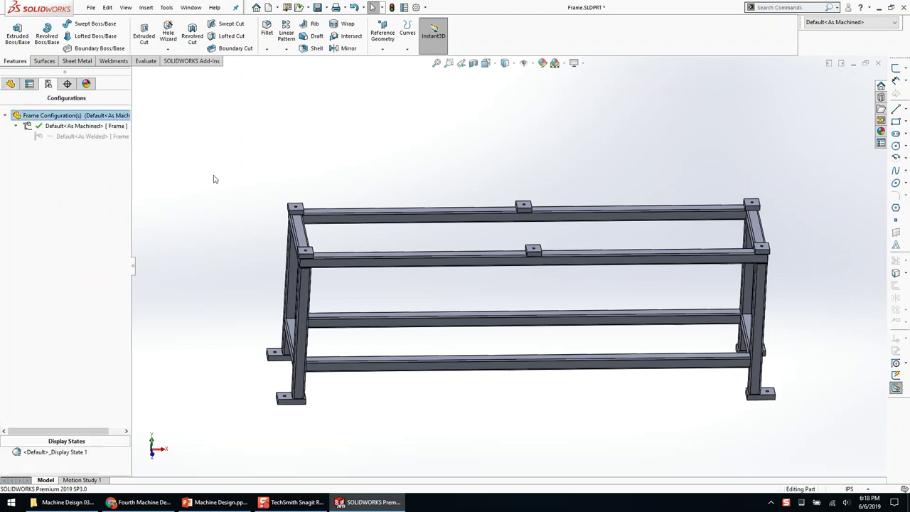
pyautogui.moveTo(131, 177); pyautogui.dragTo(195, 176)
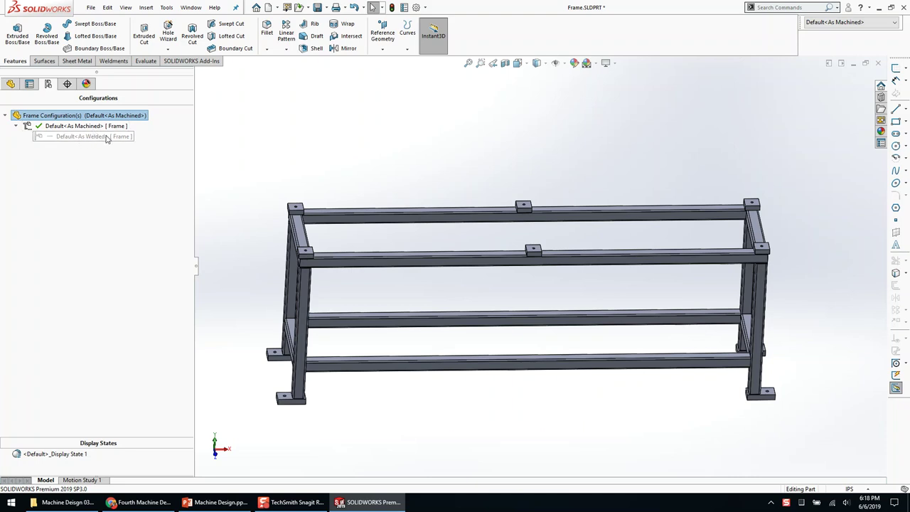
pyautogui.click(69, 137)
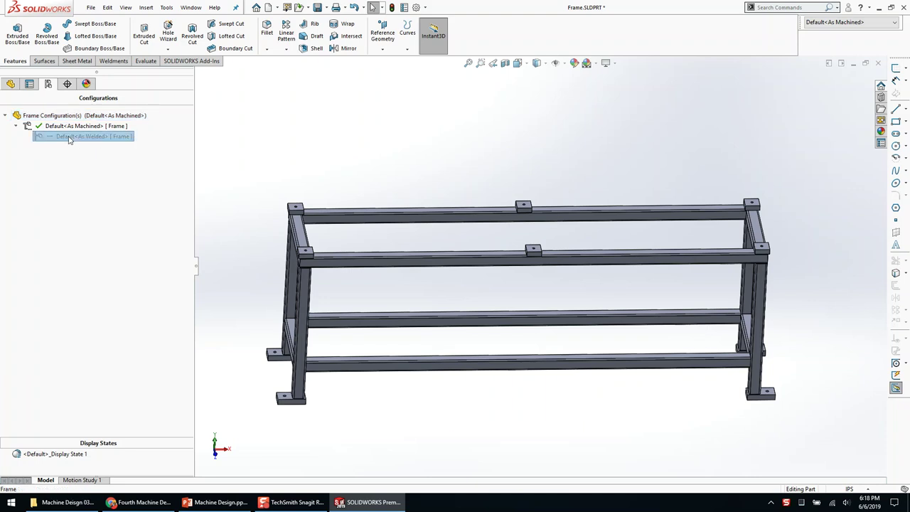
pyautogui.click(239, 149)
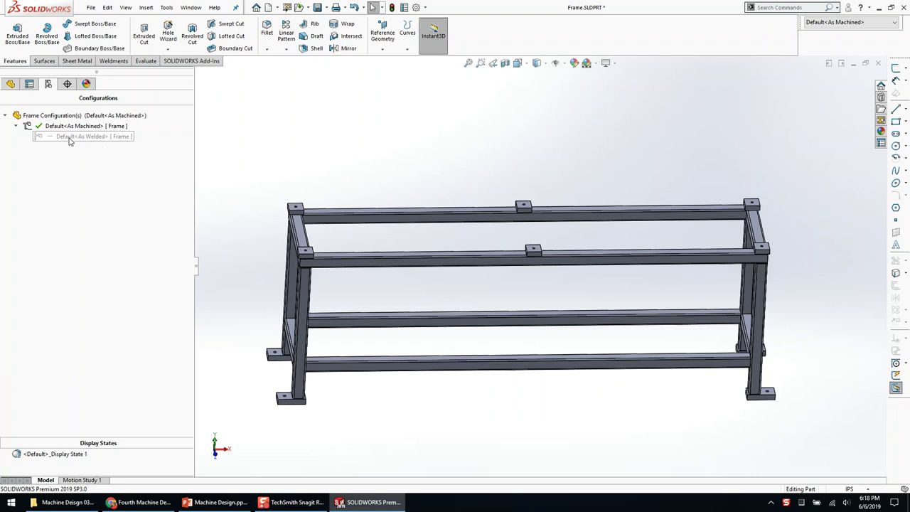
pyautogui.doubleClick(68, 136)
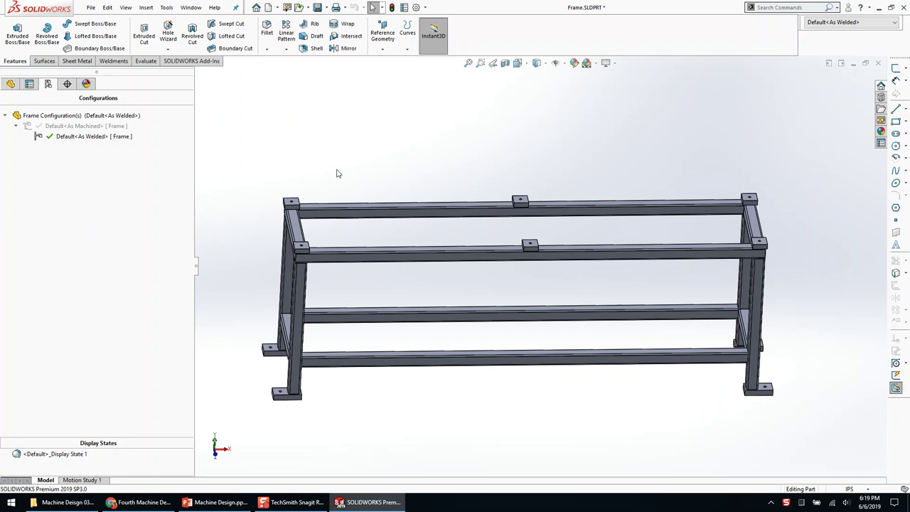
# Suppress the Cut-Extrude1 feature and its dependent tapped holes in the As Welded configuration
pyautogui.click(11, 84)
pyautogui.click(67, 264)
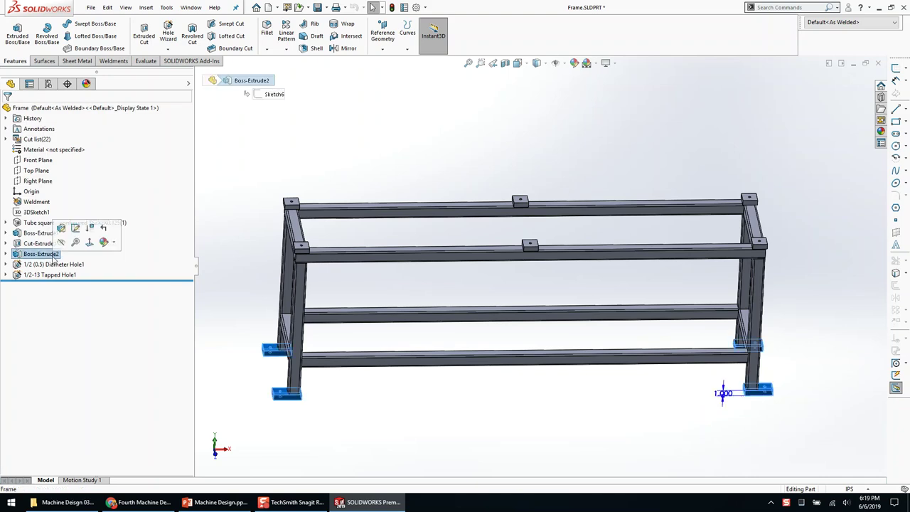
pyautogui.click(41, 243)
pyautogui.click(63, 213)
pyautogui.click(865, 93)
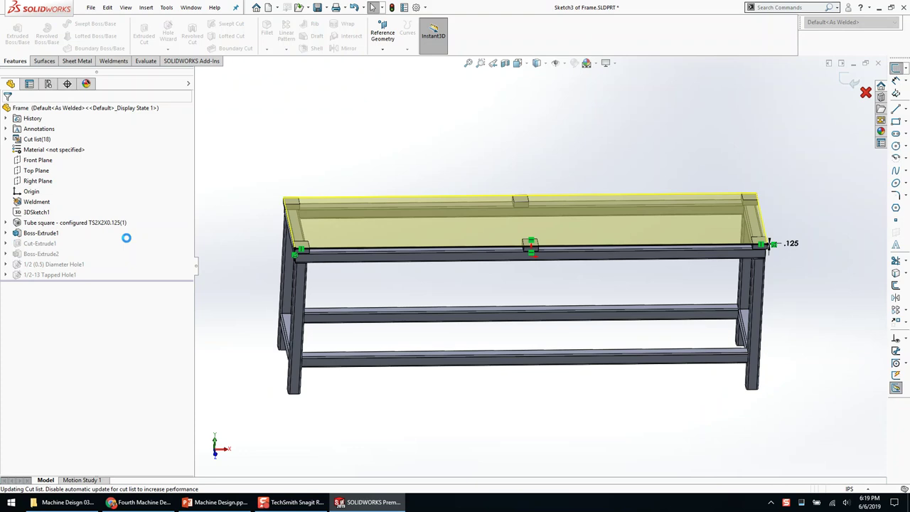
pyautogui.rightClick(37, 244)
pyautogui.click(77, 218)
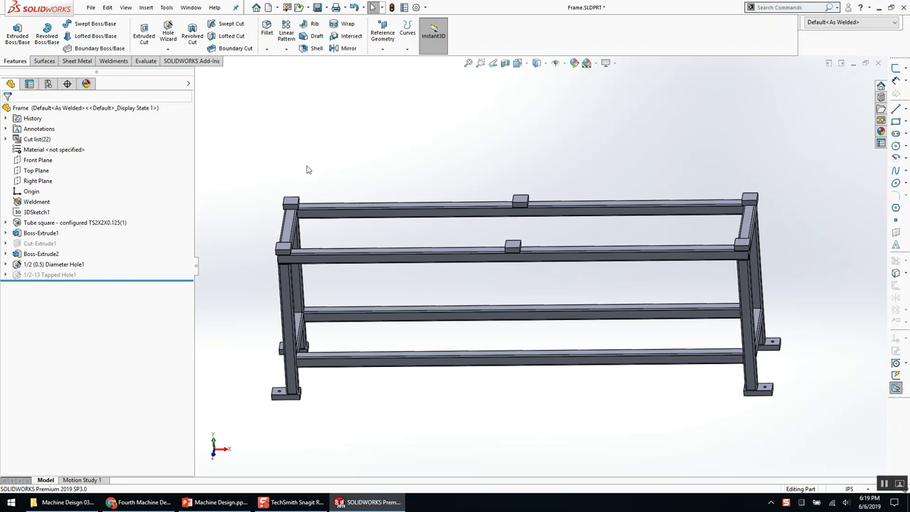
# Reorder the suppressed Cut-Extrude1 to sit between the 1/2 in diameter hole and the tapped hole, and select it
pyautogui.moveTo(51, 248); pyautogui.dragTo(44, 267)
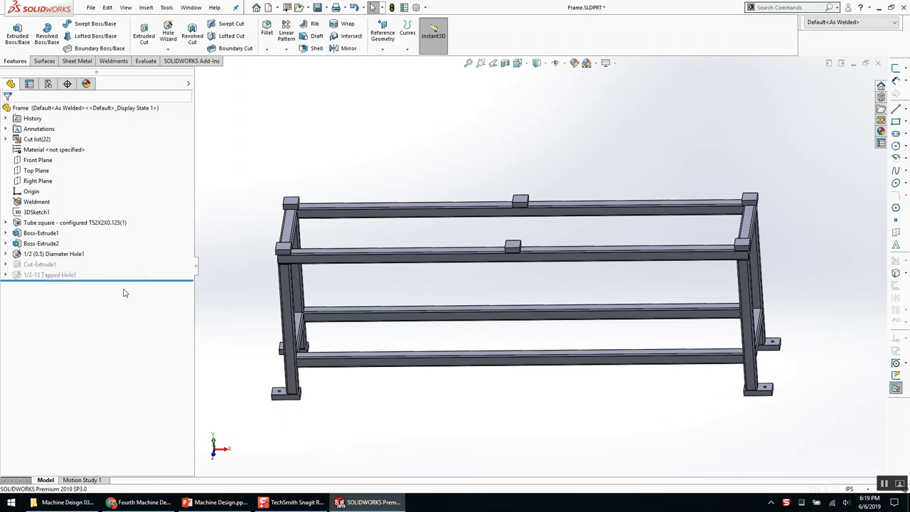
pyautogui.click(47, 267)
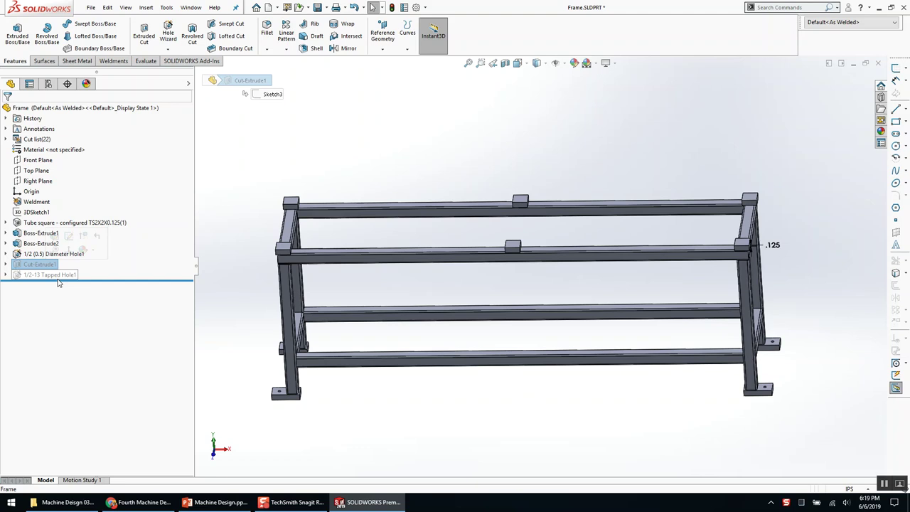
# Group Cut-Extrude1 and the 1/2-13 tapped hole in a new folder named MACHINED FEATURES, and suppress that folder
pyautogui.keyDown('ctrl'); pyautogui.click(53, 276); pyautogui.keyUp('ctrl')
pyautogui.rightClick(53, 276)
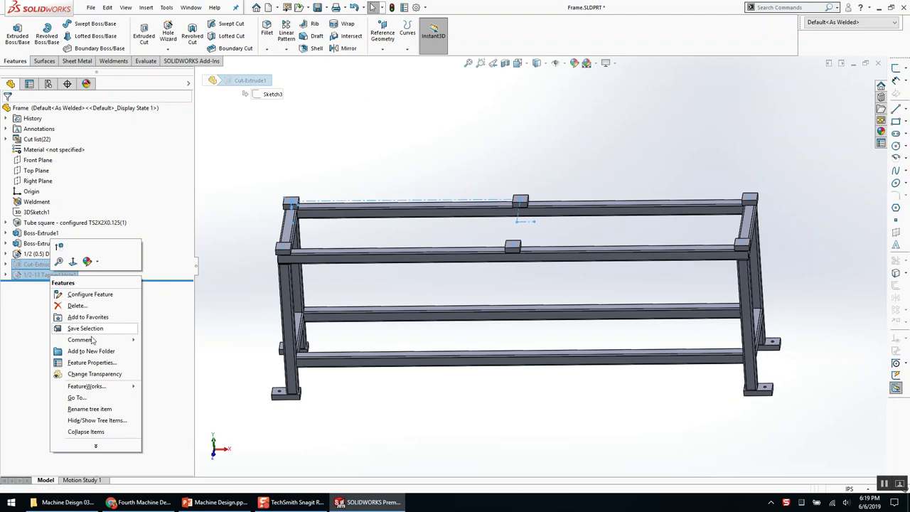
pyautogui.click(90, 351)
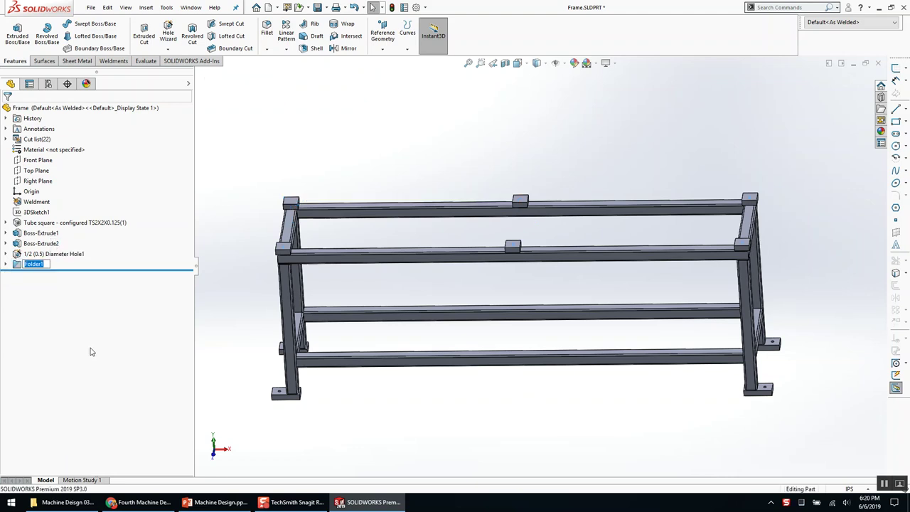
pyautogui.write('MACHINED FEATURES')
pyautogui.press('Return')
pyautogui.moveTo(193, 295); pyautogui.dragTo(149, 295)
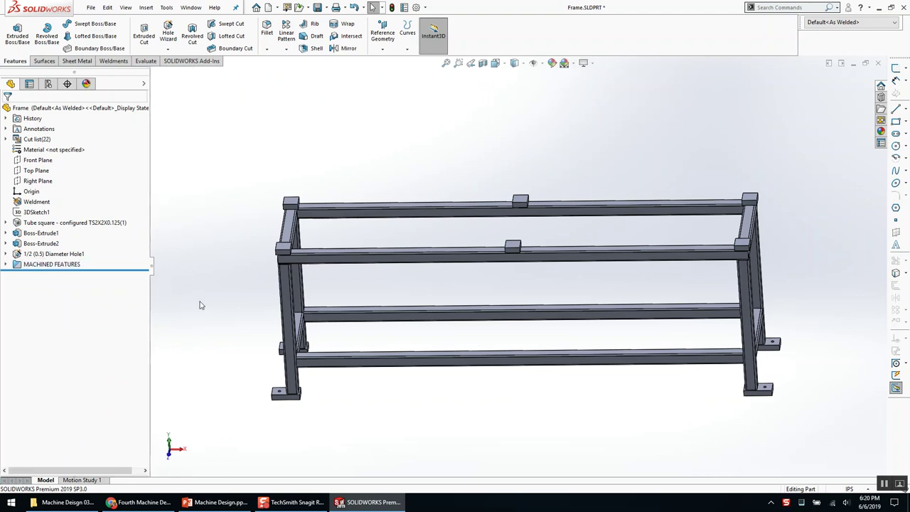
pyautogui.rightClick(69, 268)
pyautogui.click(75, 236)
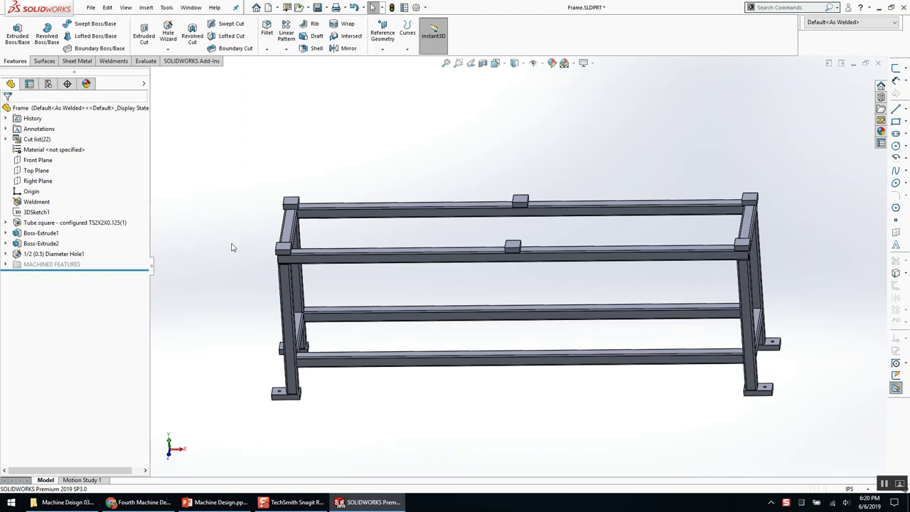
# Examine the drilled foot plates and the overall as-welded frame from several angles
pyautogui.scroll(-1, 463, 289)
pyautogui.moveTo(463, 290); pyautogui.dragTo(471, 291, button='middle')
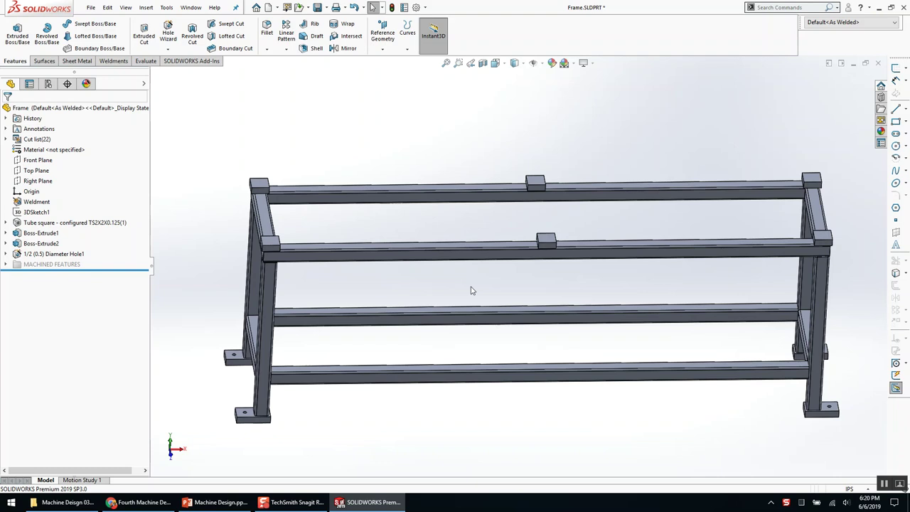
pyautogui.scroll(-5, 265, 376)
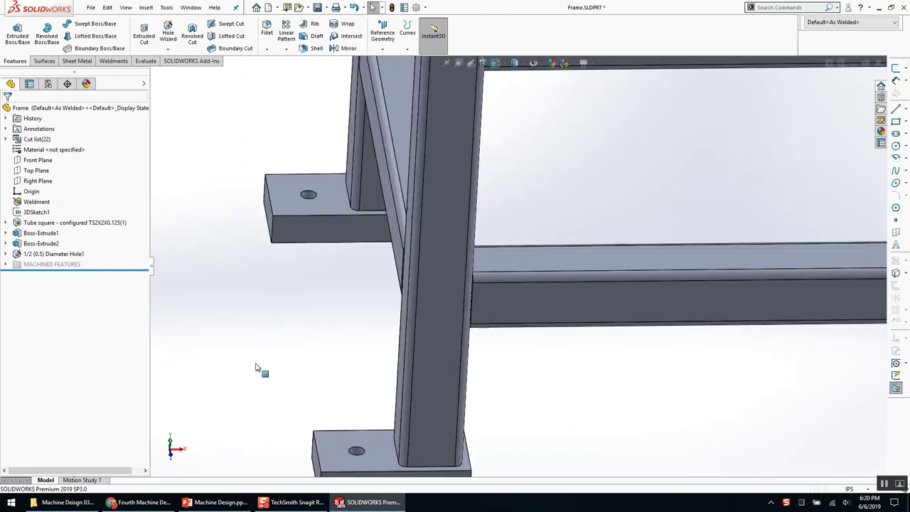
pyautogui.rightClick(288, 185)
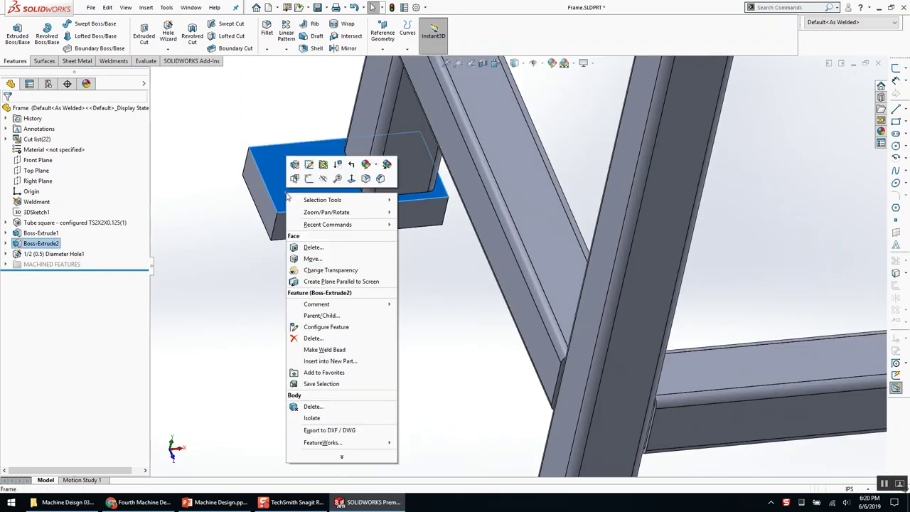
pyautogui.click(199, 262)
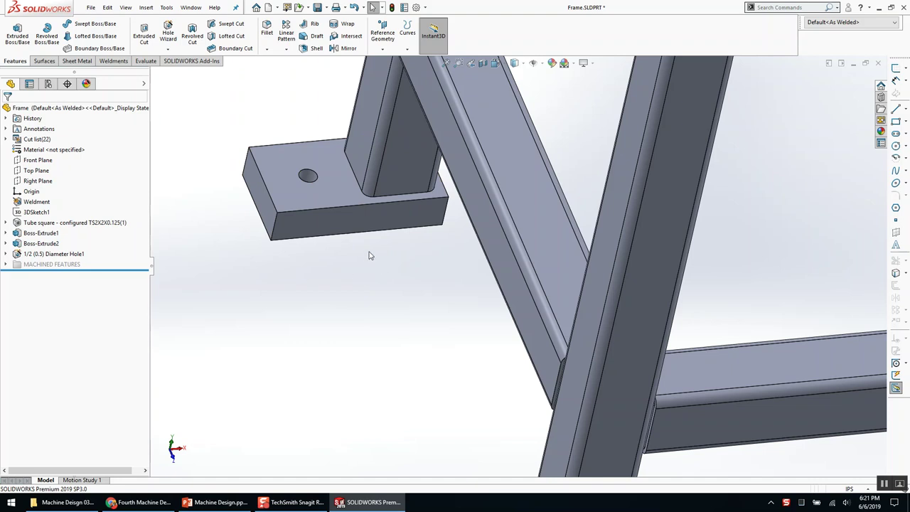
pyautogui.hotkey('ctrl', '1')
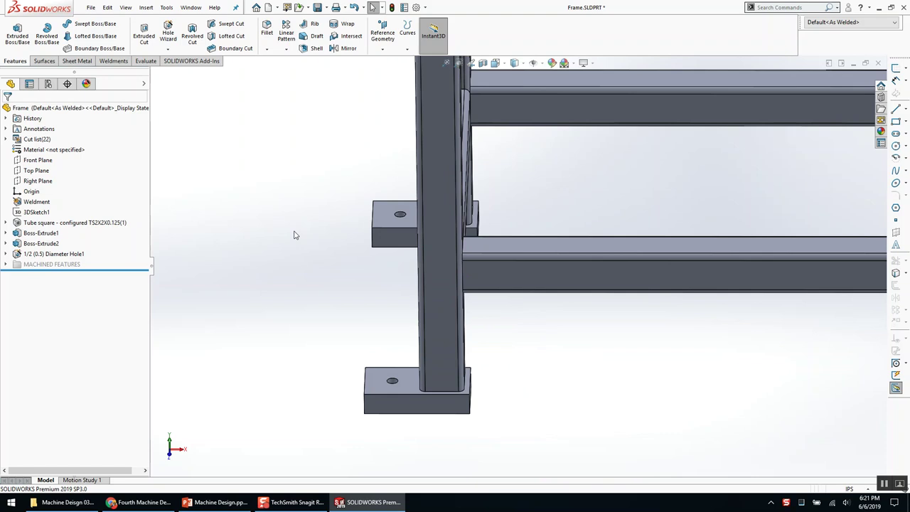
pyautogui.scroll(4, 670, 287)
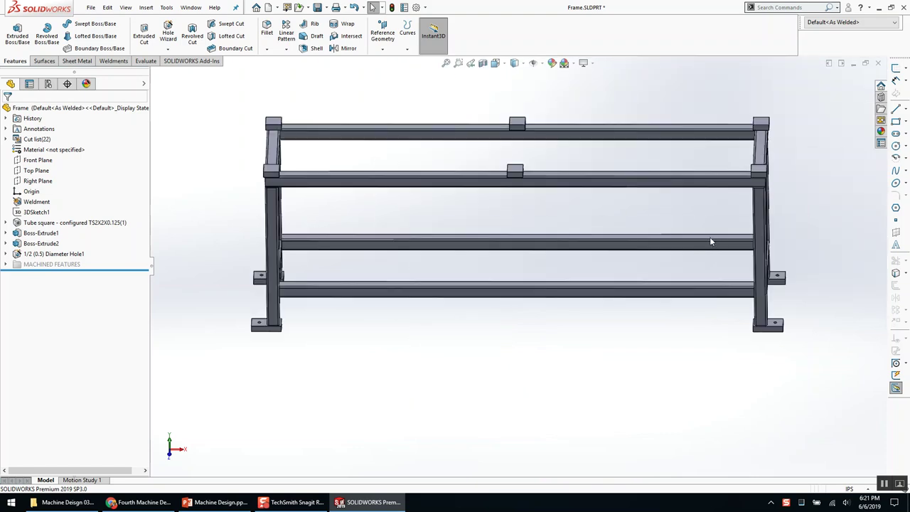
pyautogui.moveTo(612, 231); pyautogui.dragTo(591, 226, button='middle')
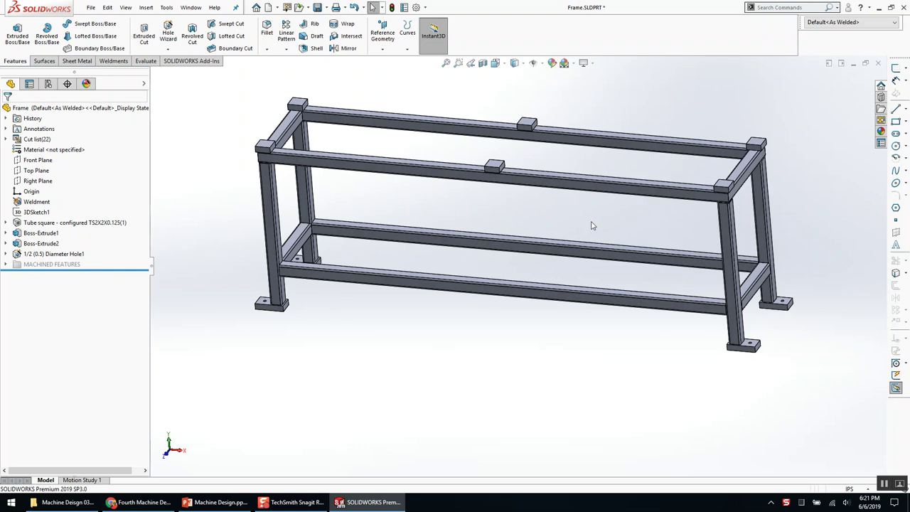
# Compare the As Machined and As Welded configurations by activating each alternately, ending on As Welded
pyautogui.click(67, 84)
pyautogui.doubleClick(84, 125)
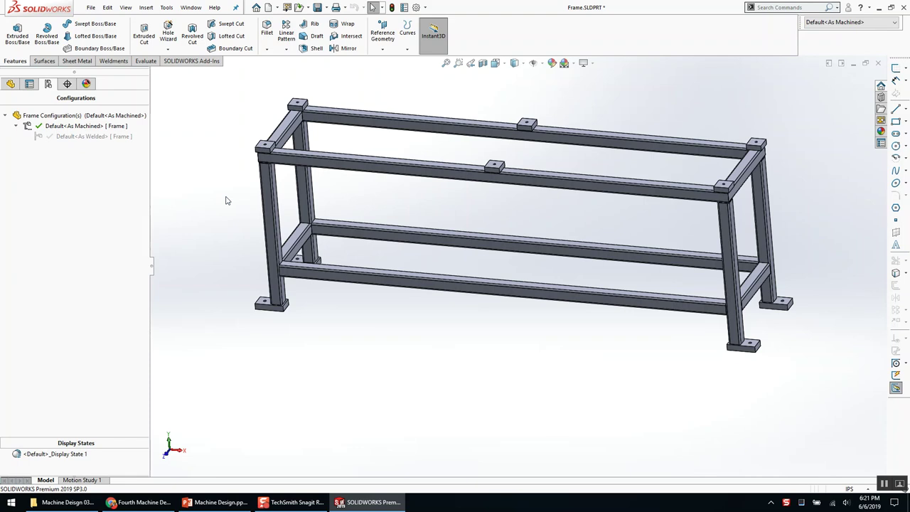
pyautogui.doubleClick(85, 136)
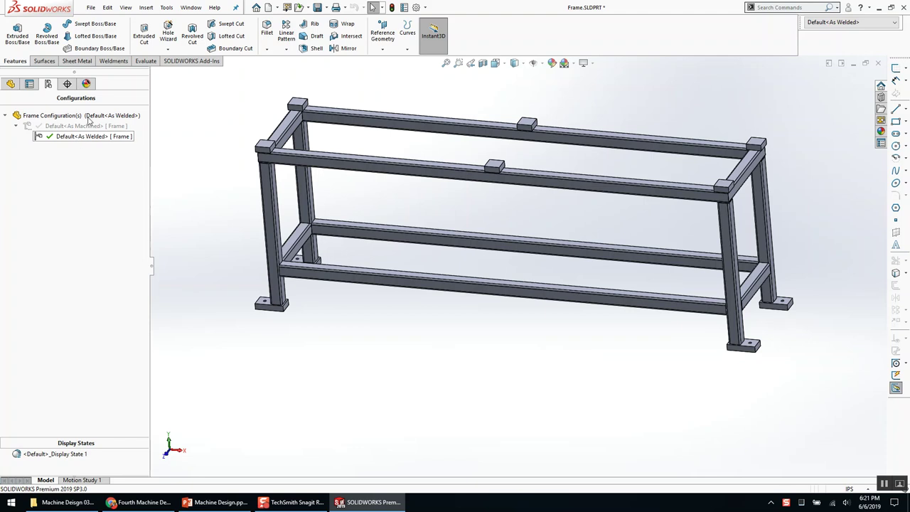
pyautogui.doubleClick(52, 125)
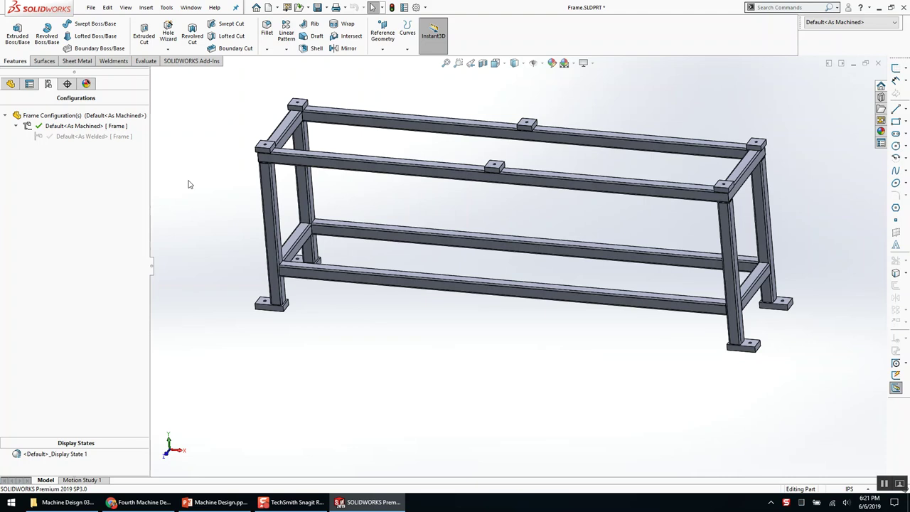
pyautogui.doubleClick(85, 135)
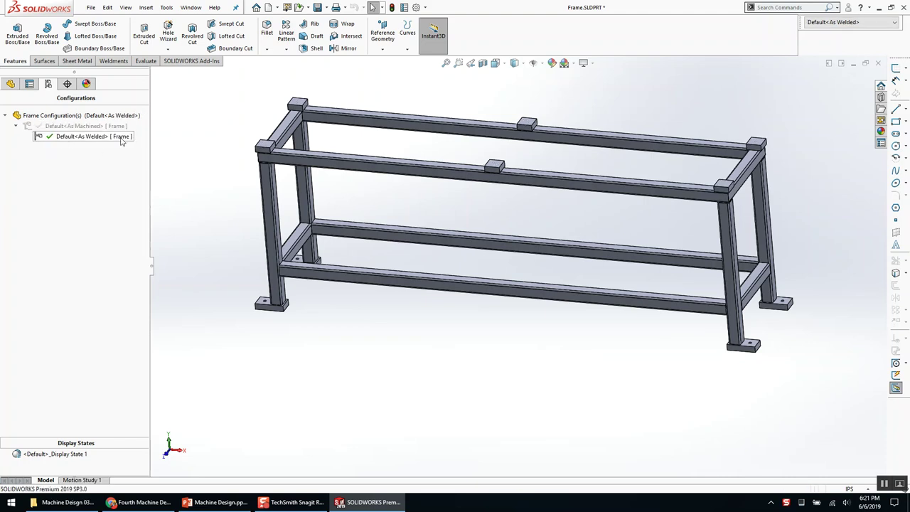
# Create a drawing of the frame from the Drawing template with the AJS - B sheet format
pyautogui.click(287, 7)
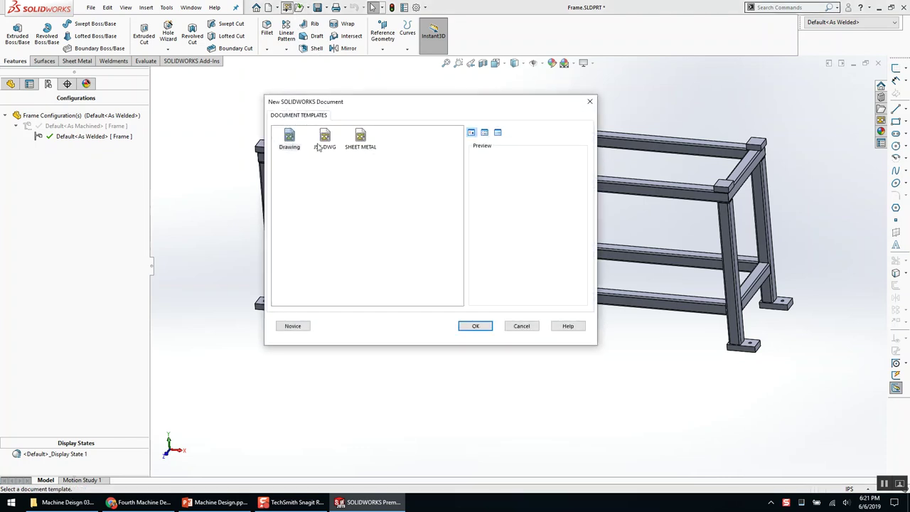
pyautogui.doubleClick(291, 138)
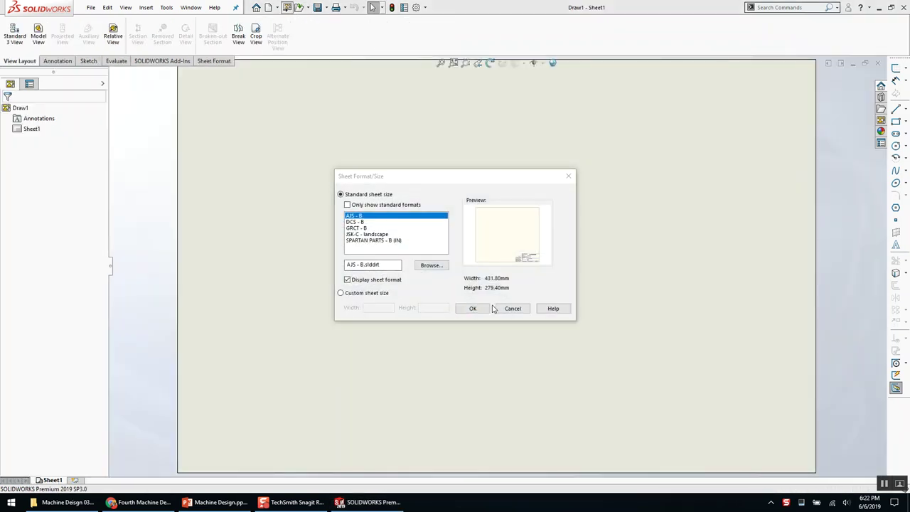
pyautogui.click(499, 308)
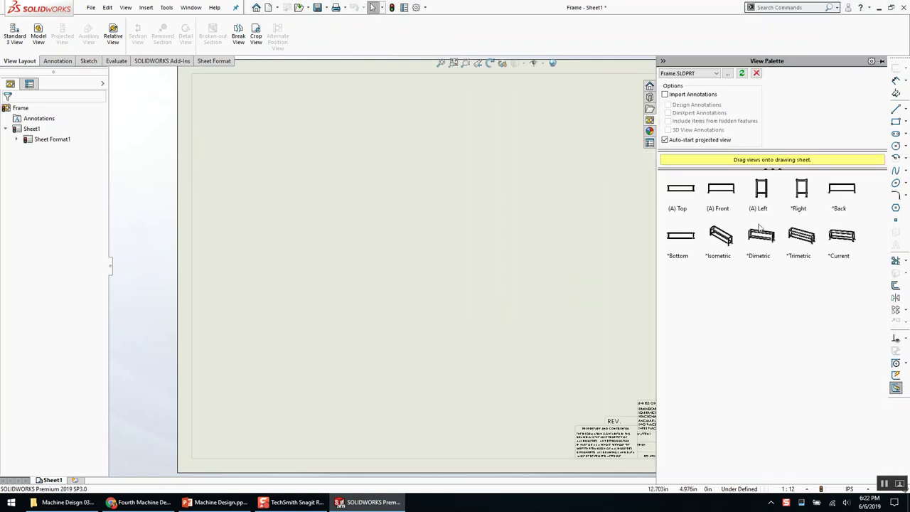
# Place the frame's front view with projected top, side and isometric views, and reposition them to fit the sheet
pyautogui.moveTo(718, 189); pyautogui.dragTo(389, 327)
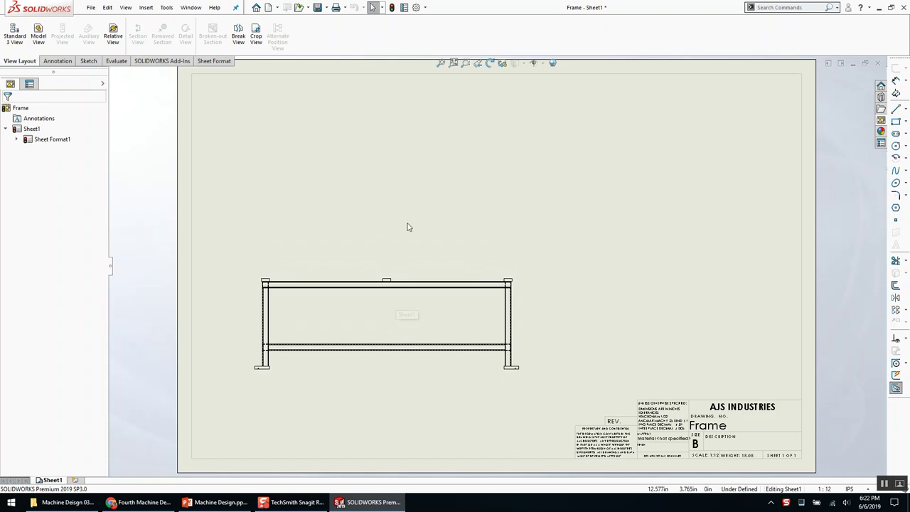
pyautogui.click(616, 173)
pyautogui.click(652, 322)
pyautogui.press('Escape')
pyautogui.moveTo(473, 375); pyautogui.dragTo(461, 384)
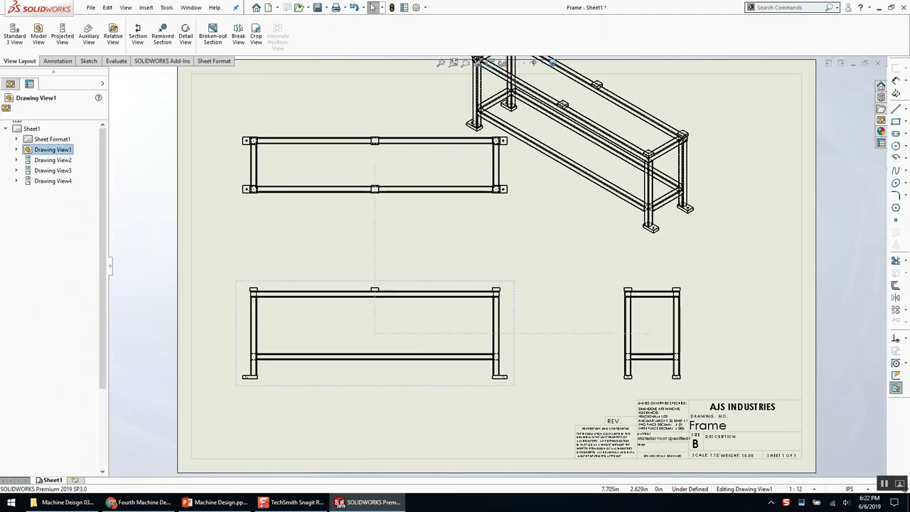
pyautogui.moveTo(645, 253); pyautogui.dragTo(697, 285)
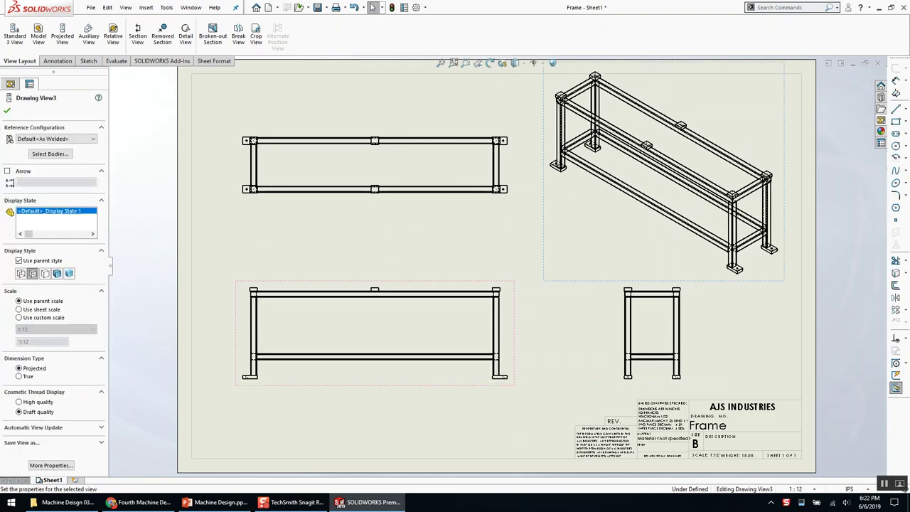
# Set the drawing sheet's scale to 1:10
pyautogui.click(797, 489)
pyautogui.click(799, 475)
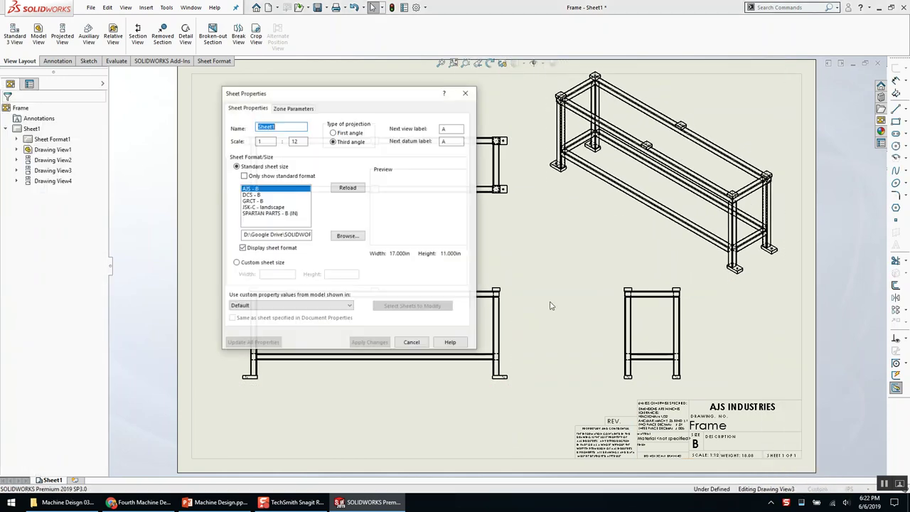
pyautogui.write('10')
pyautogui.click(369, 342)
# Set the drawing sheet's scale to 1:15
pyautogui.click(797, 489)
pyautogui.click(790, 479)
pyautogui.doubleClick(296, 141)
pyautogui.write('15')
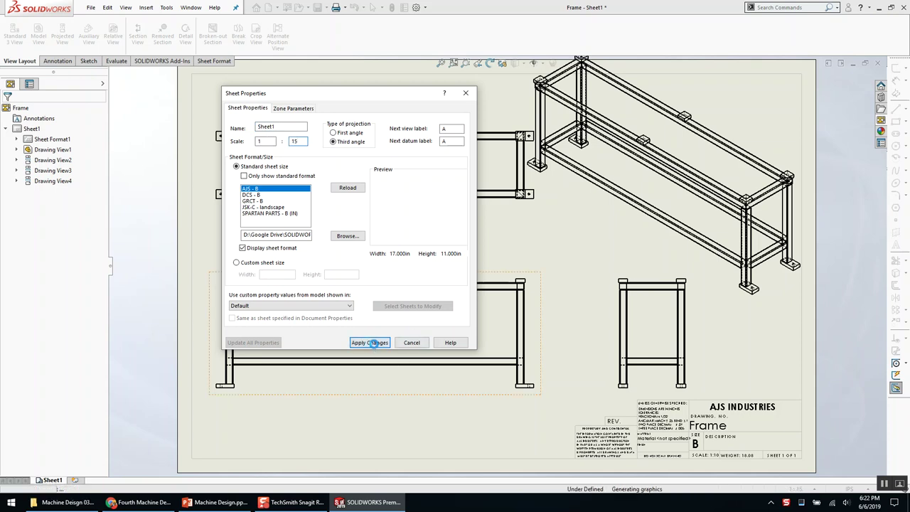
pyautogui.click(369, 341)
# Move the top and side views closer to the front view, and lower the isometric view beside them
pyautogui.doubleClick(438, 384)
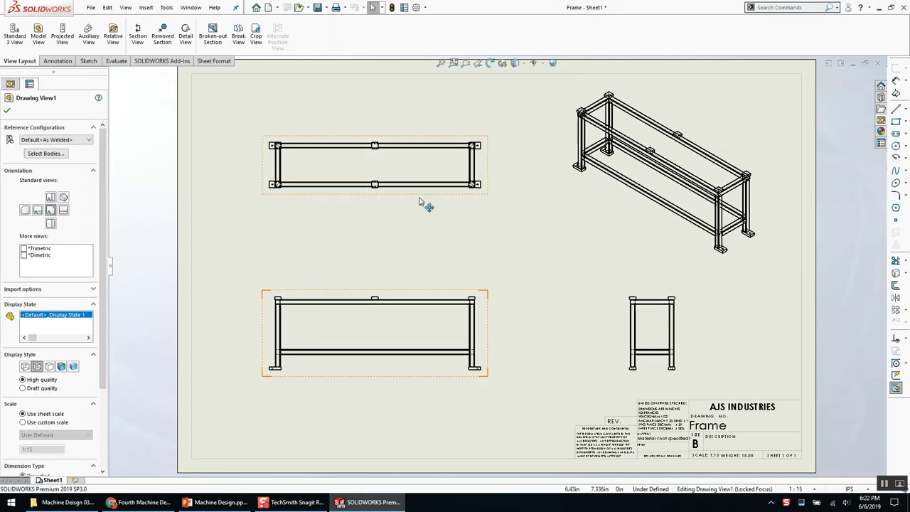
pyautogui.moveTo(420, 202); pyautogui.dragTo(419, 245)
pyautogui.click(660, 372)
pyautogui.moveTo(660, 379); pyautogui.dragTo(544, 379)
pyautogui.click(711, 258)
pyautogui.moveTo(711, 258); pyautogui.dragTo(727, 351)
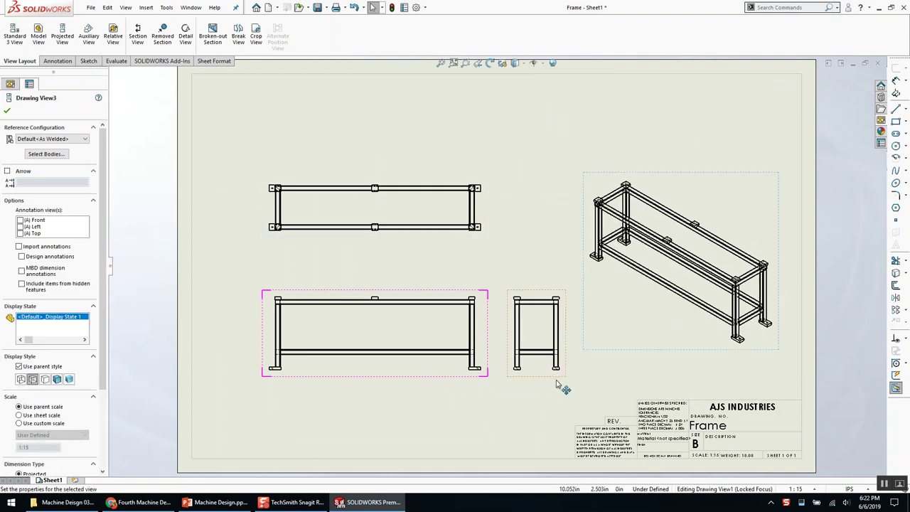
pyautogui.moveTo(556, 383); pyautogui.dragTo(579, 384)
pyautogui.click(402, 354)
pyautogui.press('Escape')
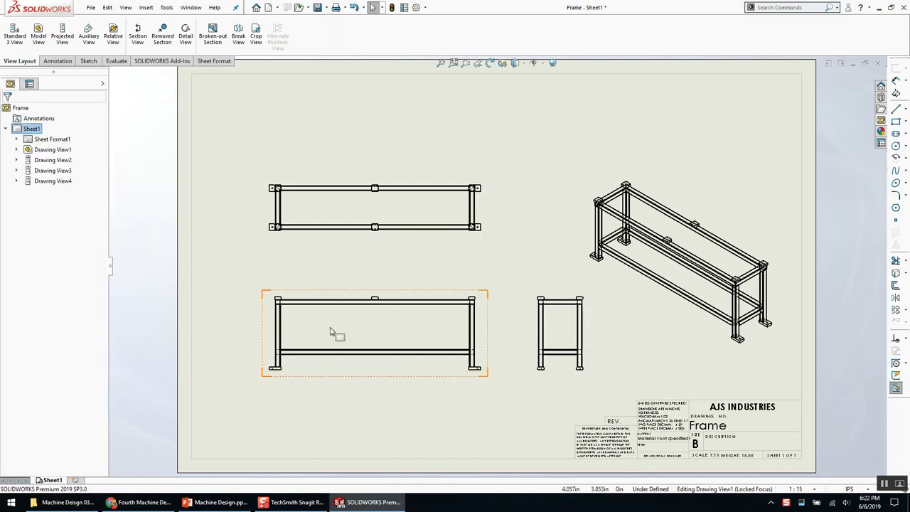
# Insert a weldment cut list for the Default<As Welded> configuration above the drawing views
pyautogui.rightClick(331, 332)
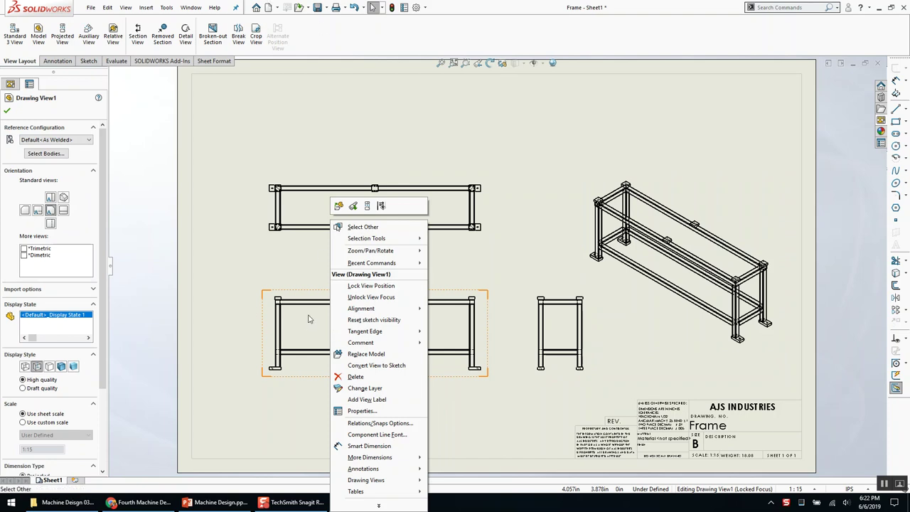
pyautogui.moveTo(406, 497)
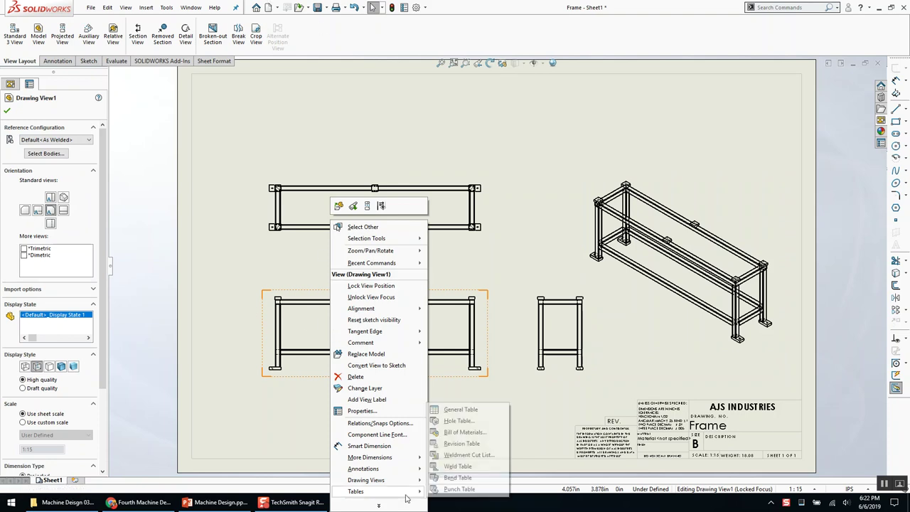
pyautogui.click(481, 455)
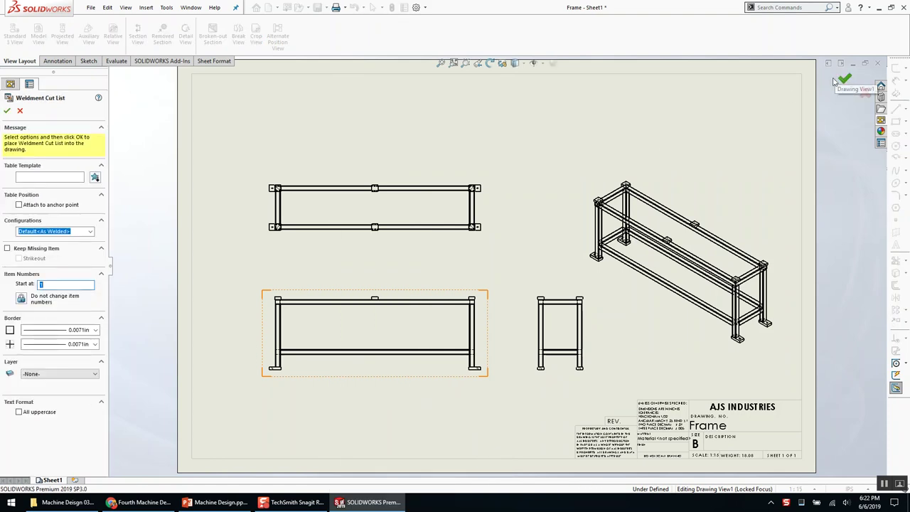
pyautogui.click(844, 84)
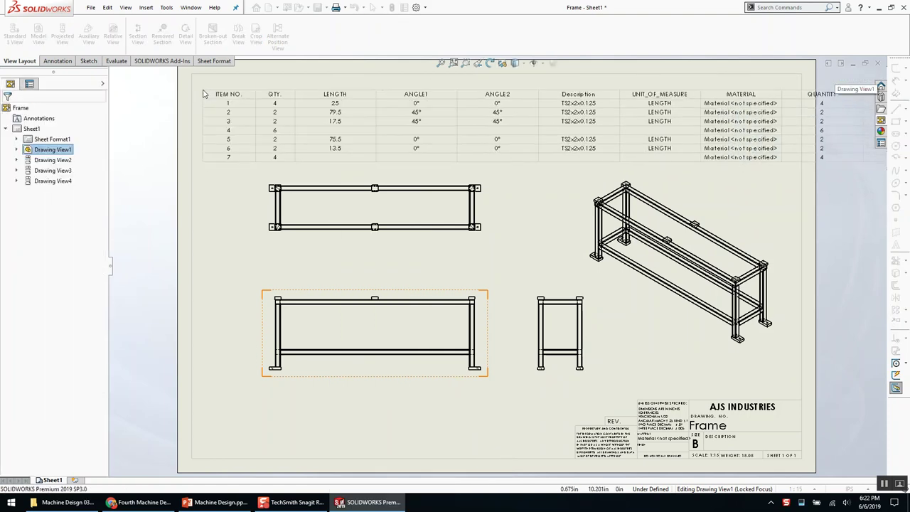
pyautogui.click(212, 90)
# Delete the ANGLE1 and ANGLE2 columns from the weldment cut list
pyautogui.moveTo(502, 222)
pyautogui.mouseDown(button='middle')
pyautogui.moveTo(312, 235)
pyautogui.moveTo(319, 219)
pyautogui.mouseUp(button='middle')
pyautogui.scroll(1, 335, 208)
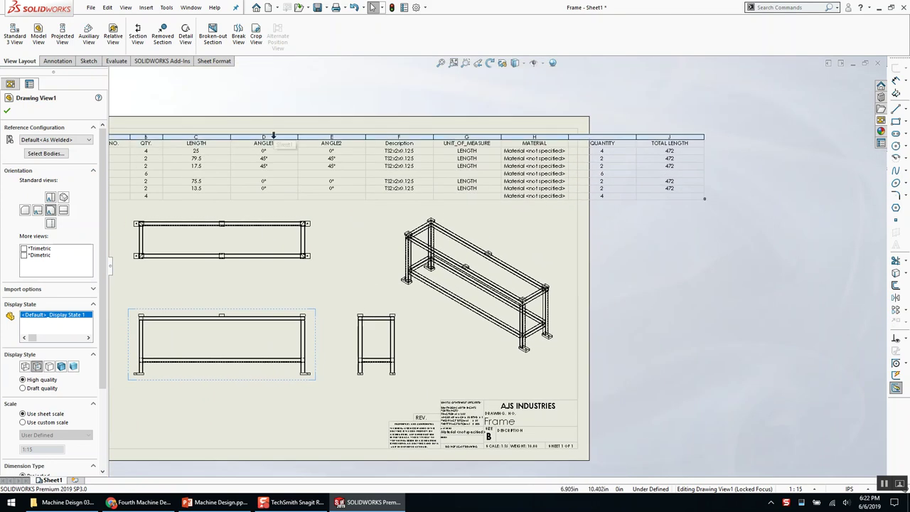
pyautogui.click(284, 138)
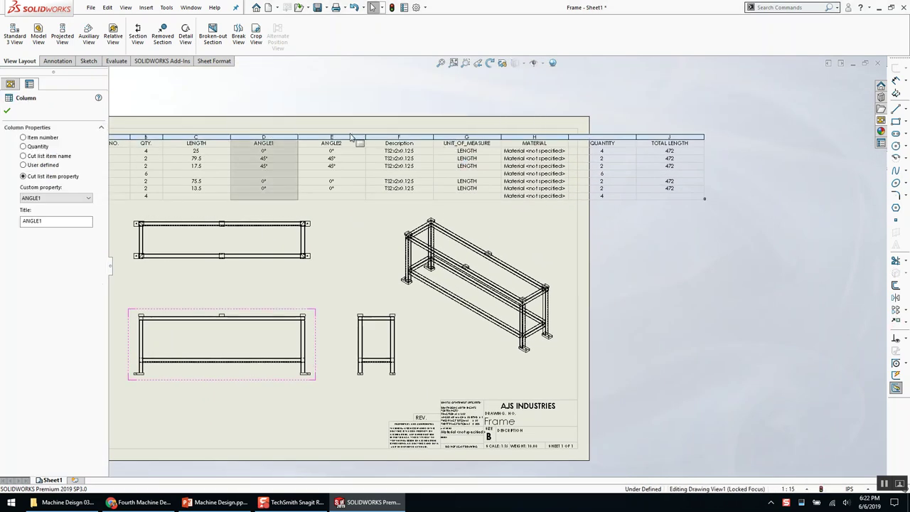
pyautogui.keyDown('ctrl'); pyautogui.click(350, 137); pyautogui.keyUp('ctrl')
pyautogui.rightClick(350, 139)
pyautogui.moveTo(384, 212)
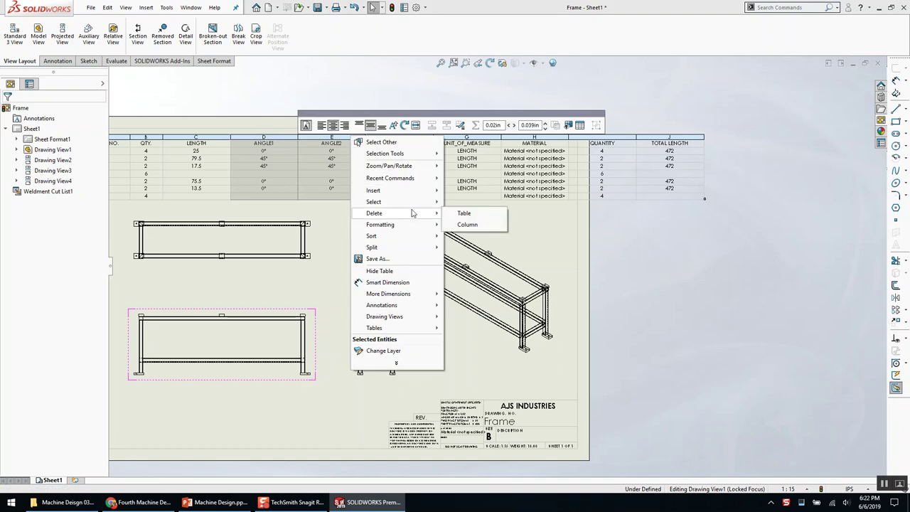
pyautogui.click(491, 226)
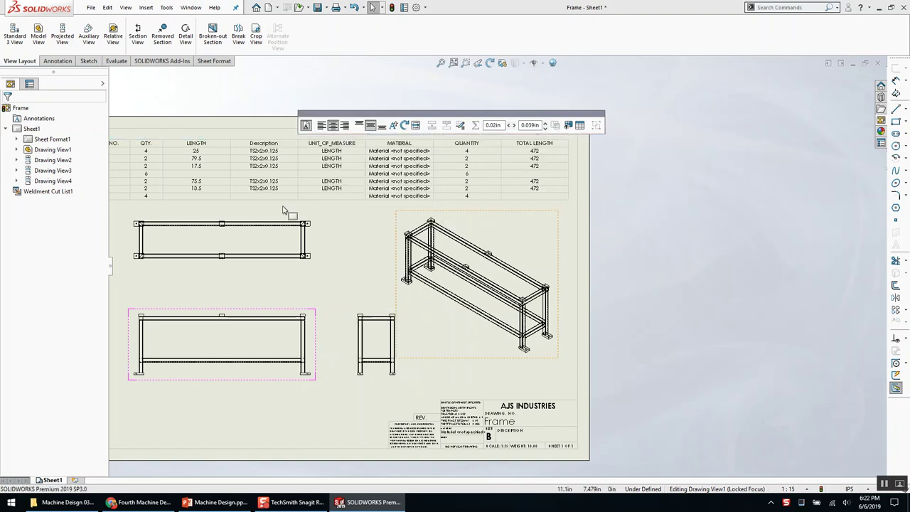
# Insert a weldment cut list for Default<As Welded> using the WELDMENT CUT-LIST template, placing it beside the sheet
pyautogui.press('f')
pyautogui.rightClick(349, 344)
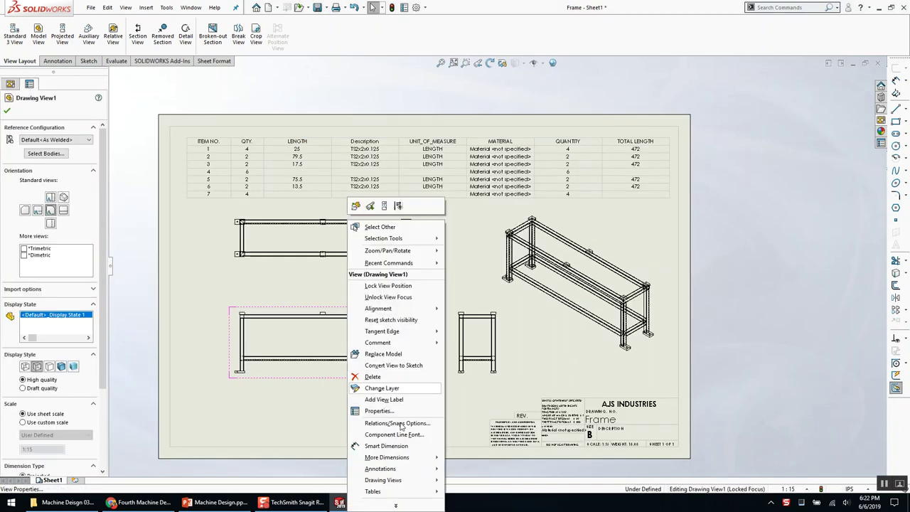
pyautogui.moveTo(396, 491)
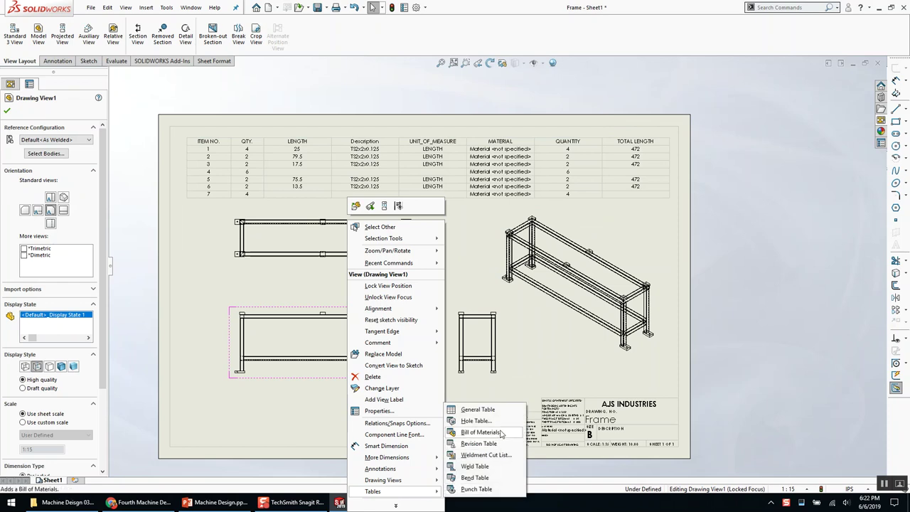
pyautogui.click(486, 454)
pyautogui.click(95, 177)
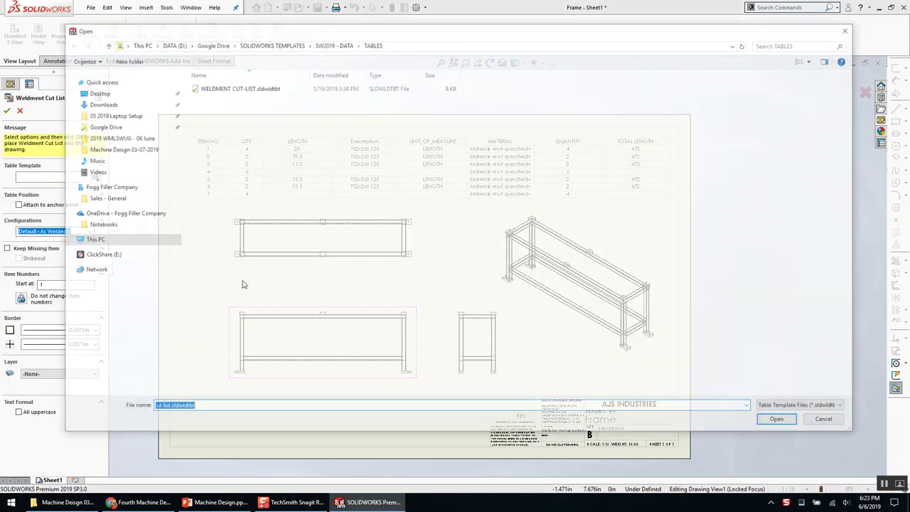
pyautogui.doubleClick(244, 91)
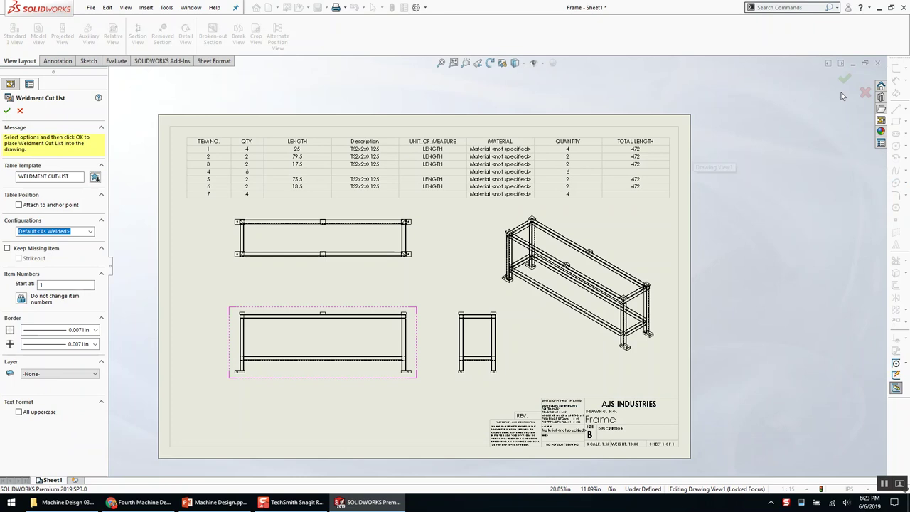
pyautogui.click(845, 78)
pyautogui.click(712, 237)
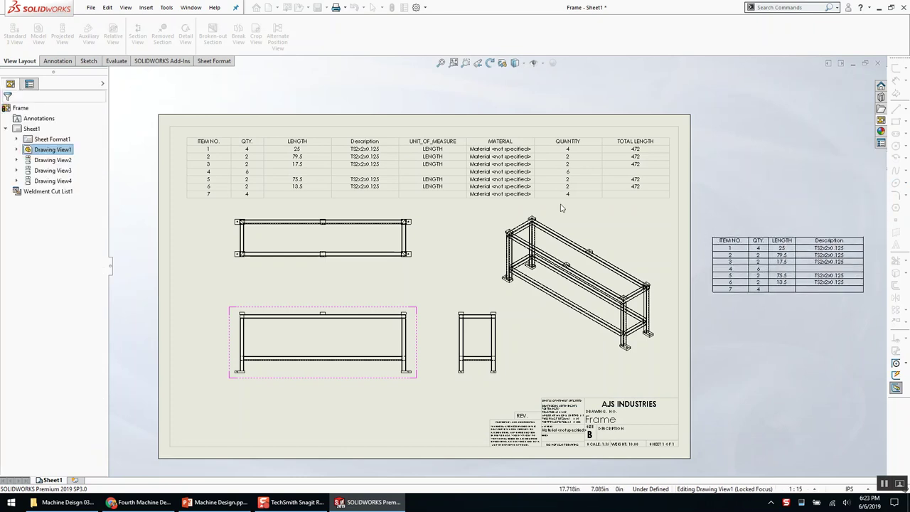
# Delete the original wide cut list and move the four-column cut list into the sheet's upper-right corner
pyautogui.click(182, 133)
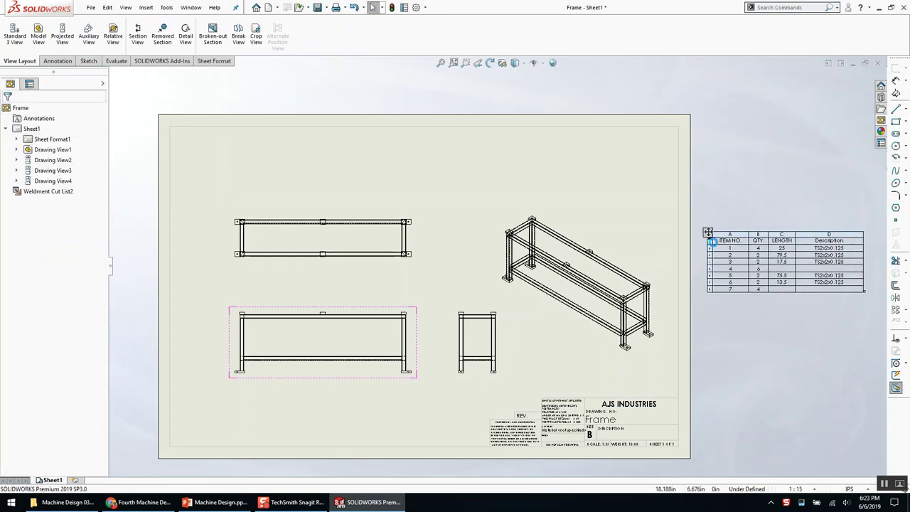
pyautogui.moveTo(710, 237)
pyautogui.mouseDown()
pyautogui.moveTo(499, 125)
pyautogui.moveTo(524, 124)
pyautogui.mouseUp()
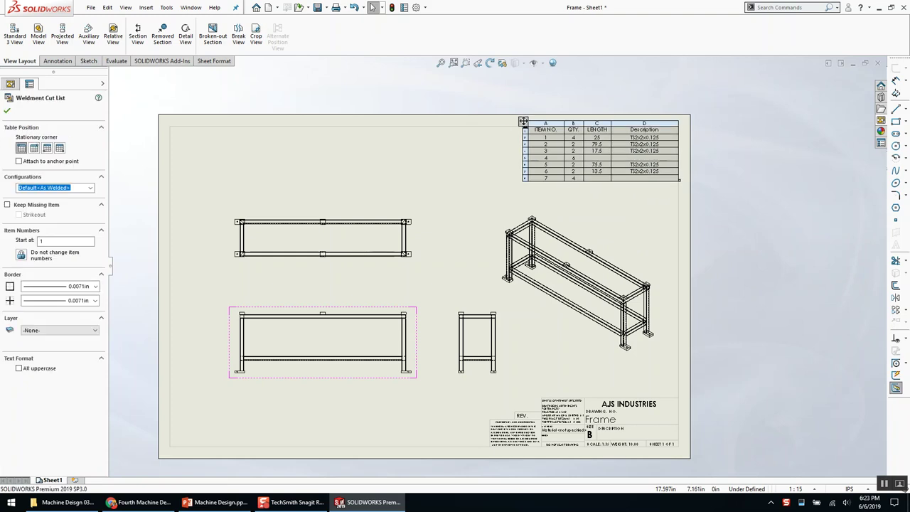
# Examine the length and description cells of items 4 and 7 in the weldment cut list
pyautogui.scroll(-2, 629, 175)
pyautogui.click(609, 242)
pyautogui.scroll(-1, 604, 171)
pyautogui.moveTo(603, 170); pyautogui.dragTo(519, 186, button='middle')
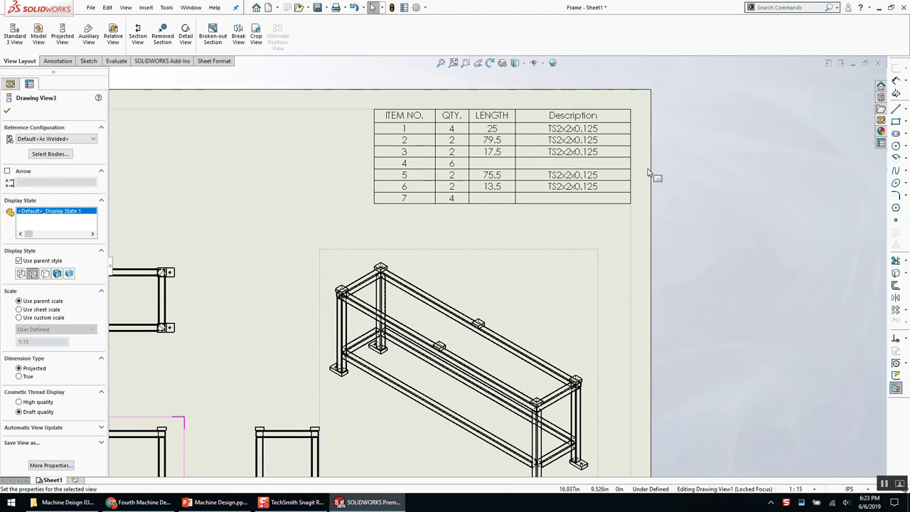
pyautogui.click(586, 135)
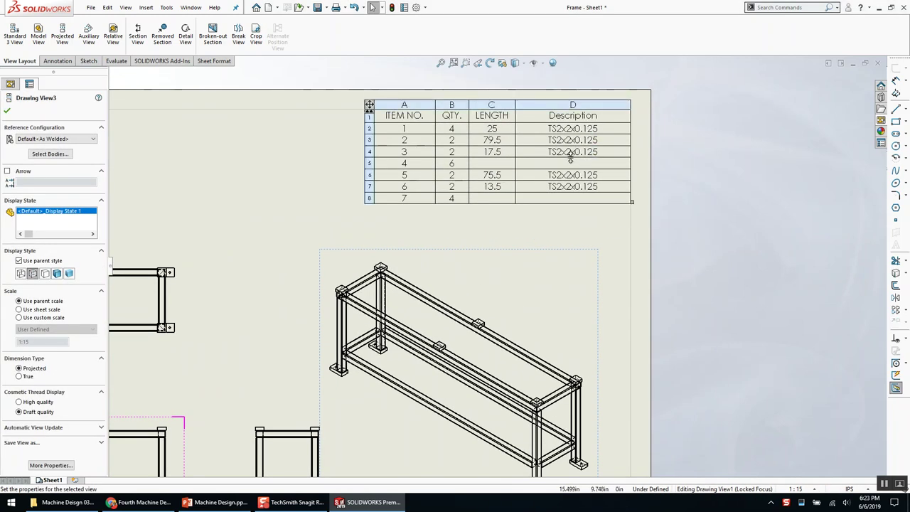
pyautogui.click(488, 164)
pyautogui.click(489, 199)
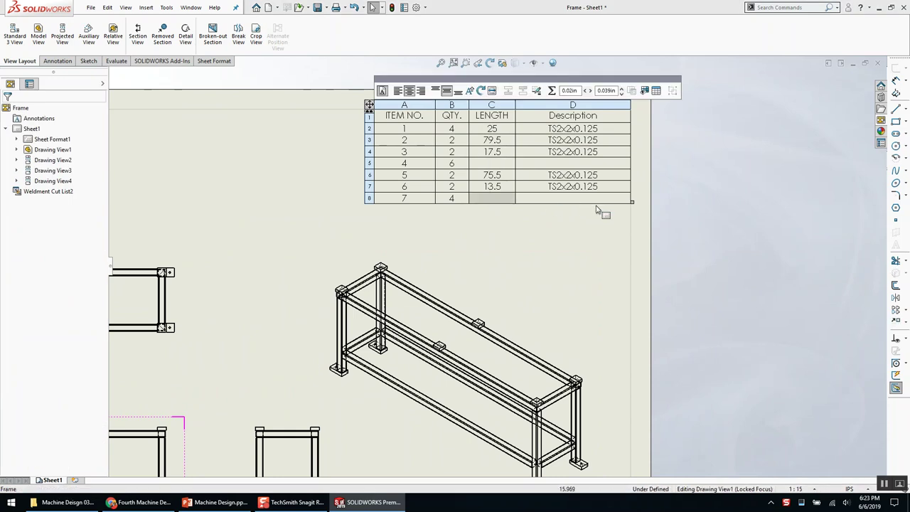
pyautogui.keyDown('shift'); pyautogui.click(552, 200); pyautogui.keyUp('shift')
pyautogui.click(554, 163)
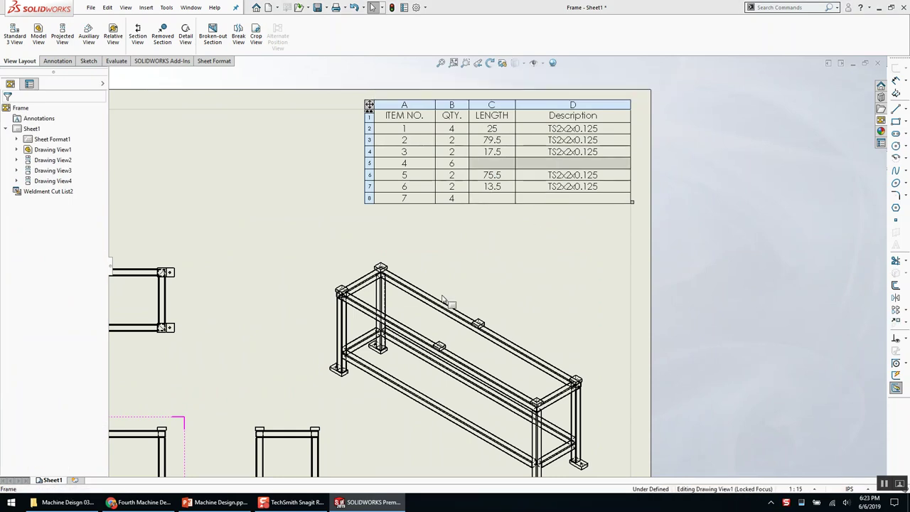
# Set the isometric drawing view's display style to shaded with edges
pyautogui.press('f')
pyautogui.click(552, 215)
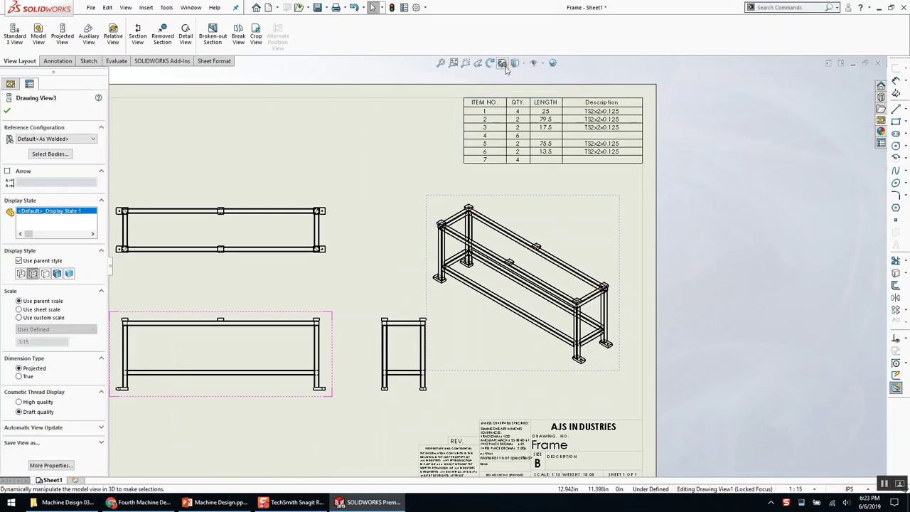
# Open the frame part from the top drawing view and save it
pyautogui.rightClick(277, 213)
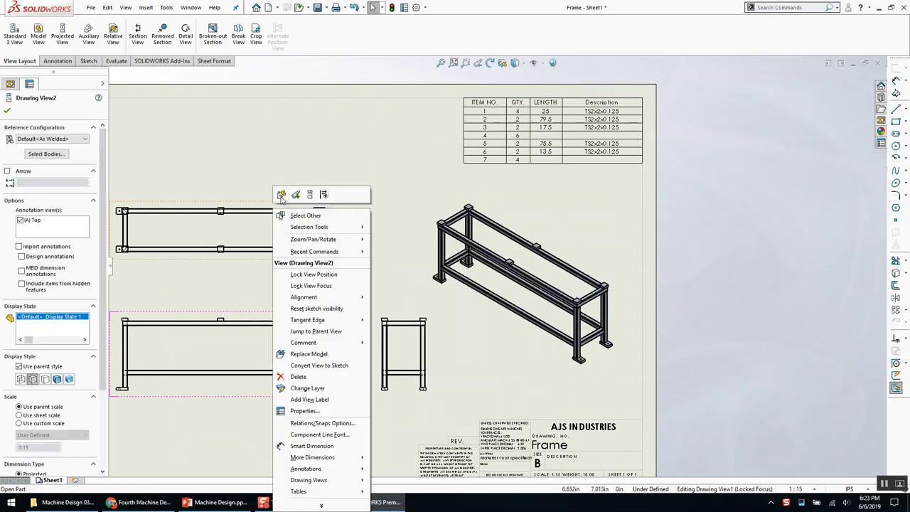
pyautogui.click(282, 198)
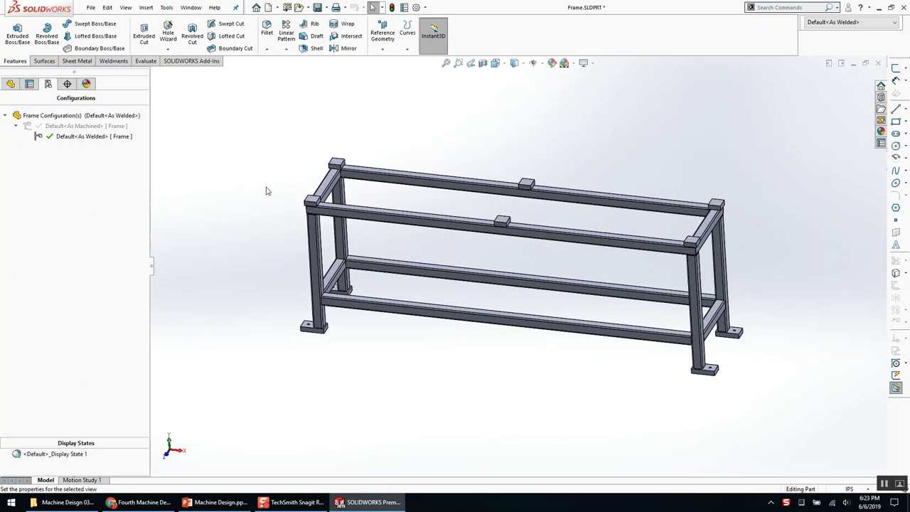
pyautogui.hotkey('ctrl', 's')
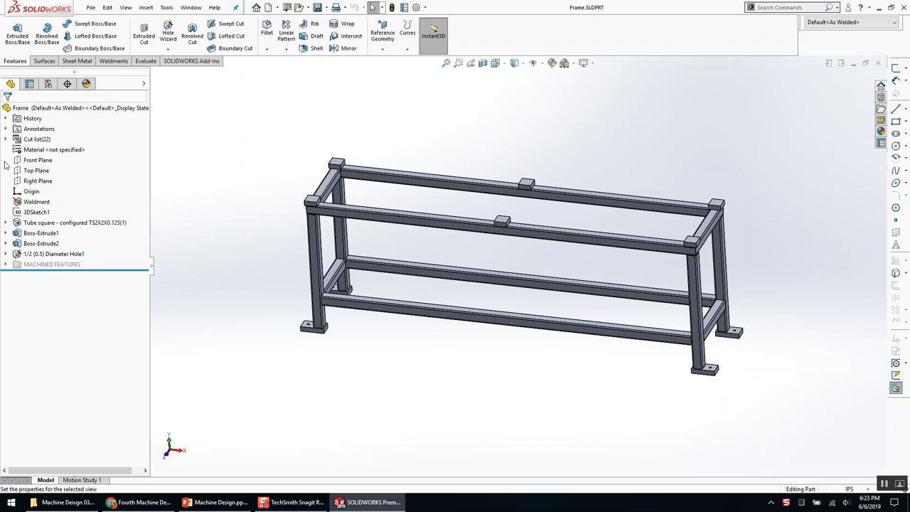
# Open the cut-list properties for Cut-List-Item5, place the dialog clear of the frame, and start a new property row
pyautogui.click(6, 139)
pyautogui.click(39, 140)
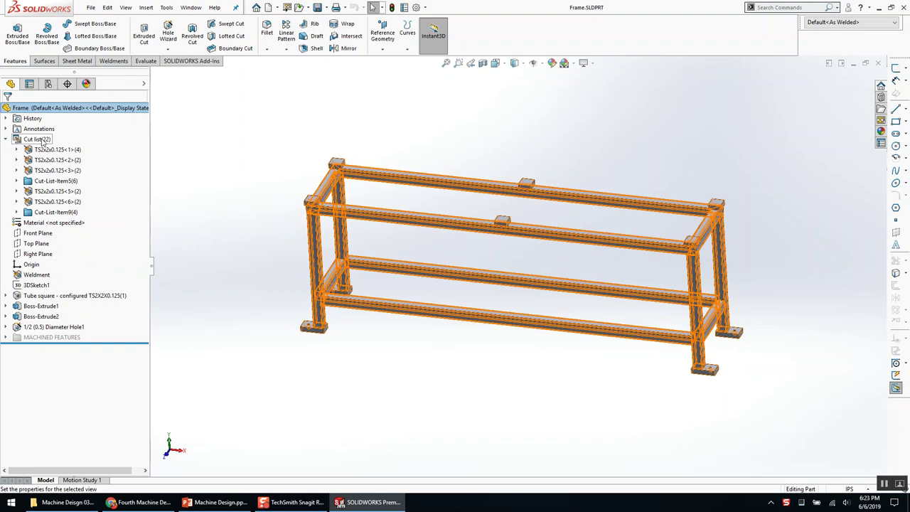
pyautogui.click(56, 181)
pyautogui.scroll(-2, 586, 221)
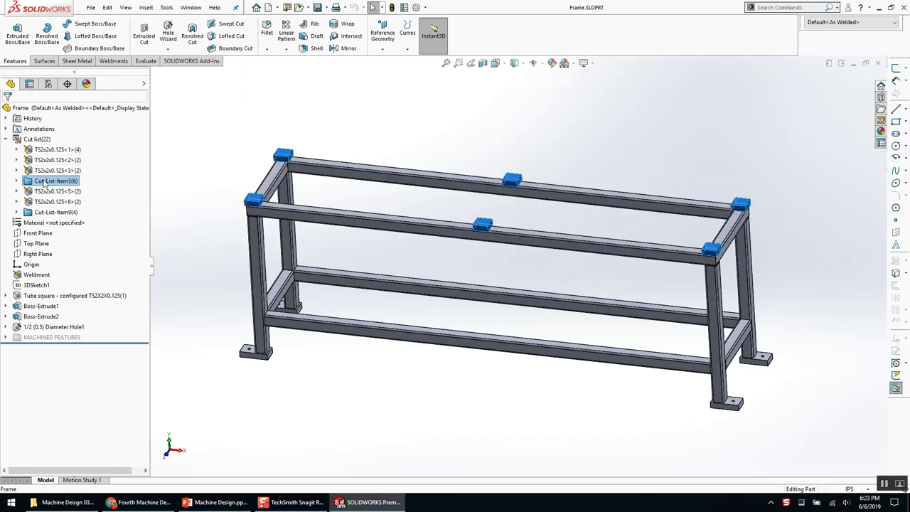
pyautogui.rightClick(44, 182)
pyautogui.click(85, 193)
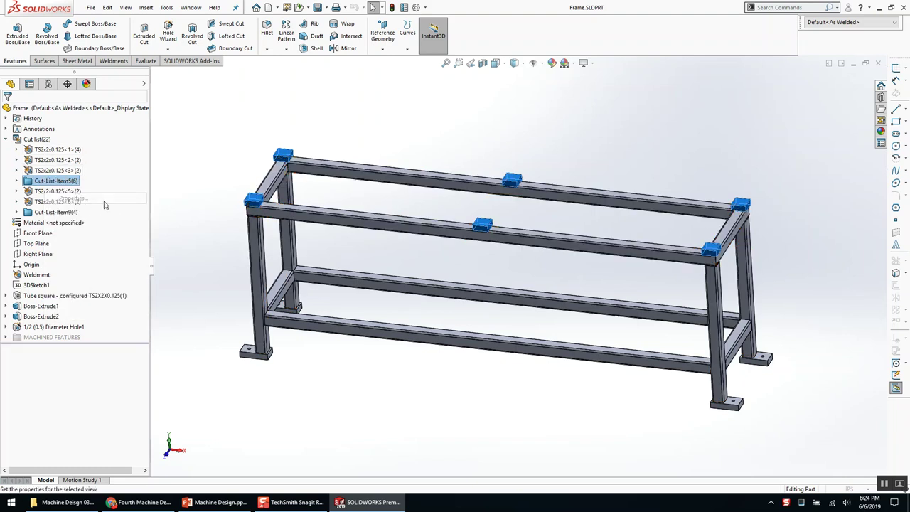
pyautogui.moveTo(421, 181); pyautogui.dragTo(322, 120)
pyautogui.scroll(2, 542, 283)
pyautogui.keyDown('ctrl'); pyautogui.moveTo(543, 284); pyautogui.dragTo(710, 245, button='middle'); pyautogui.keyUp('ctrl')
pyautogui.click(223, 215)
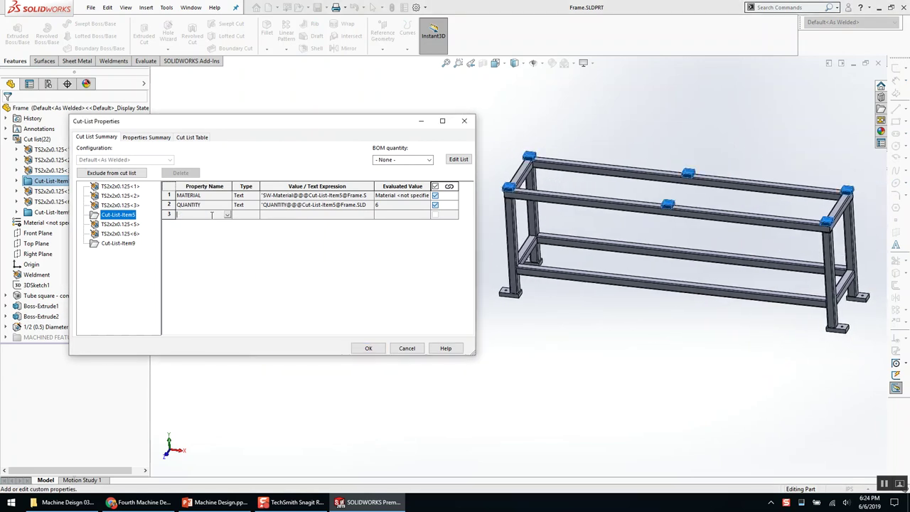
# Add a DESCRIPTION property to Cut-List-Item5 and link its value to the top pad's 2.500 sketch dimension
pyautogui.write('DESCRIPTION')
pyautogui.press('Tab')
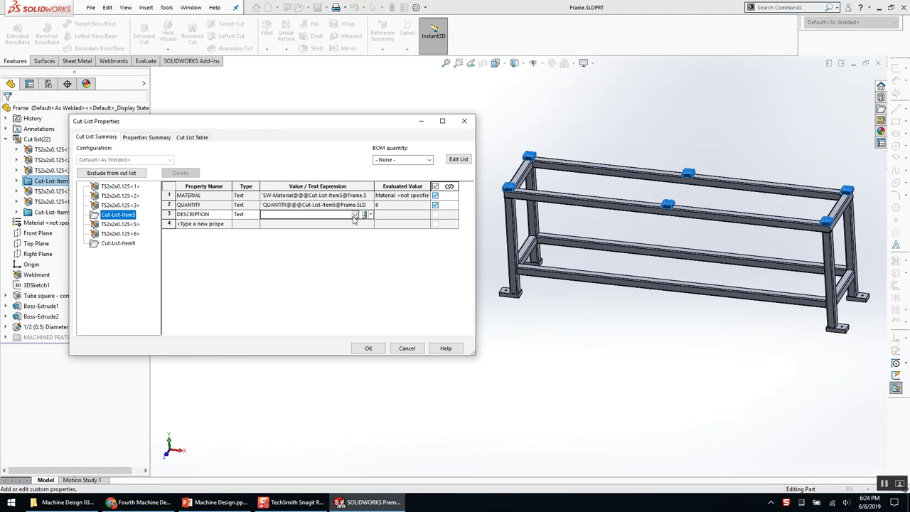
pyautogui.click(356, 215)
pyautogui.click(356, 216)
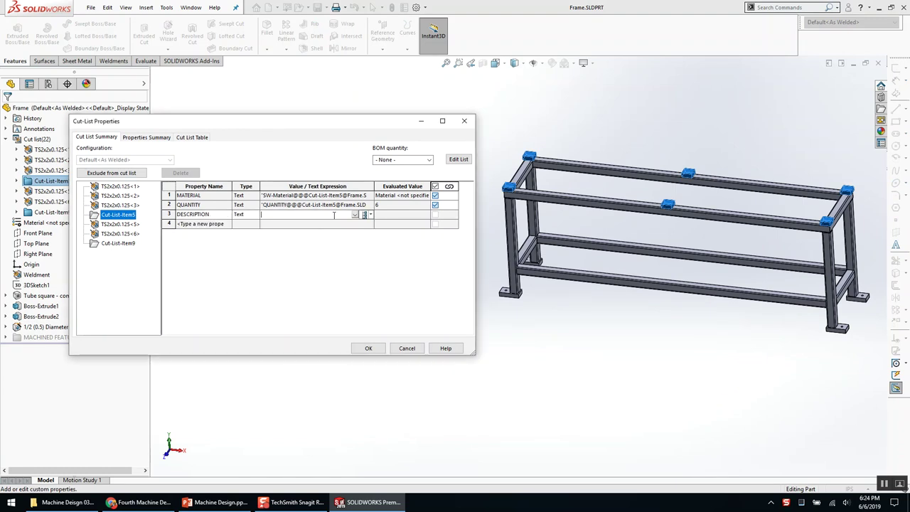
pyautogui.moveTo(342, 126); pyautogui.dragTo(310, 148)
pyautogui.scroll(-6, 544, 178)
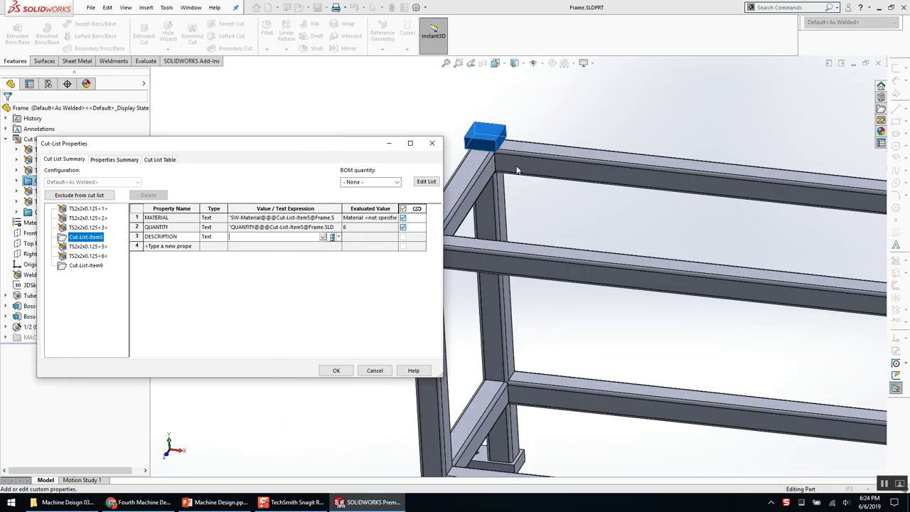
pyautogui.click(485, 134)
pyautogui.scroll(2, 621, 193)
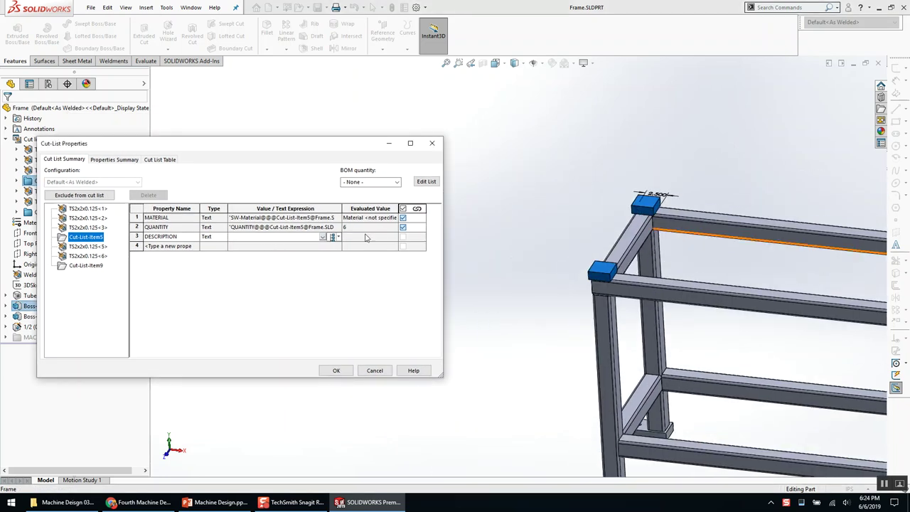
pyautogui.click(656, 194)
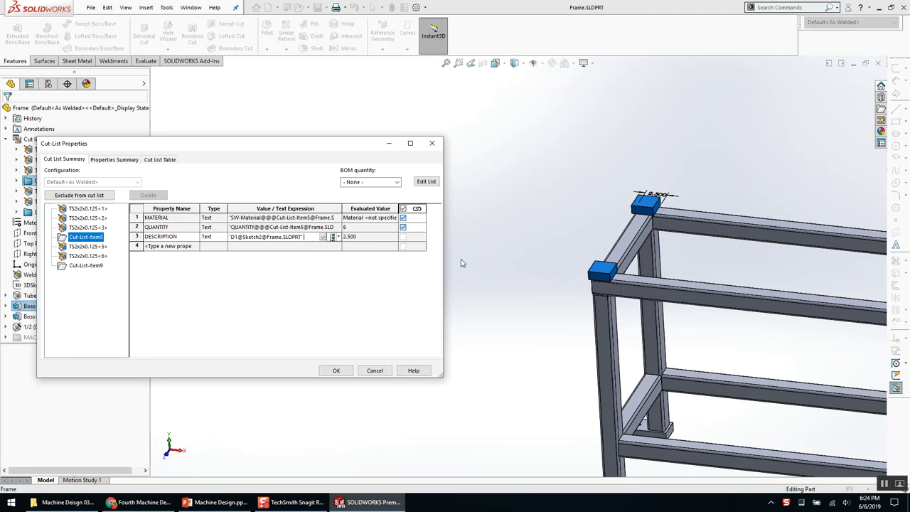
# Complete the description by placing the pad's linked thickness dimension and an X before the 2.500 dimension, and the suffix BAR after it
pyautogui.scroll(3, 540, 263)
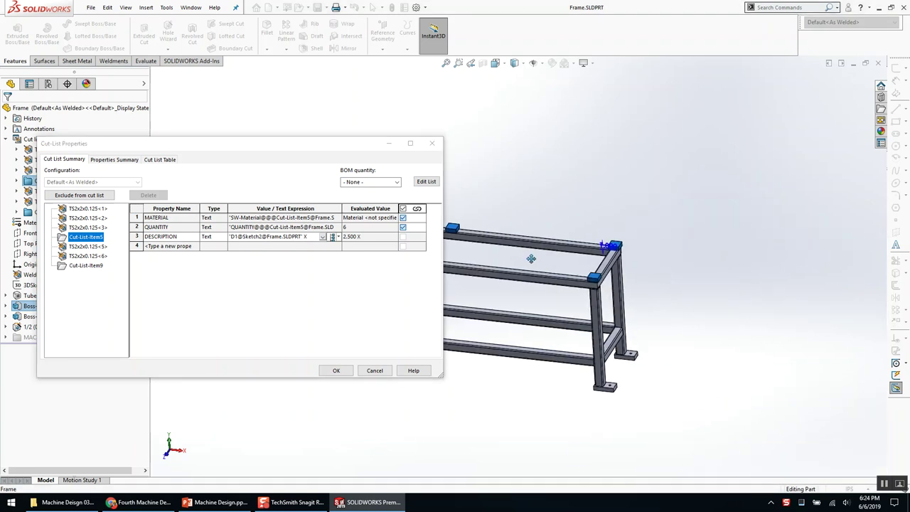
pyautogui.scroll(-5, 589, 259)
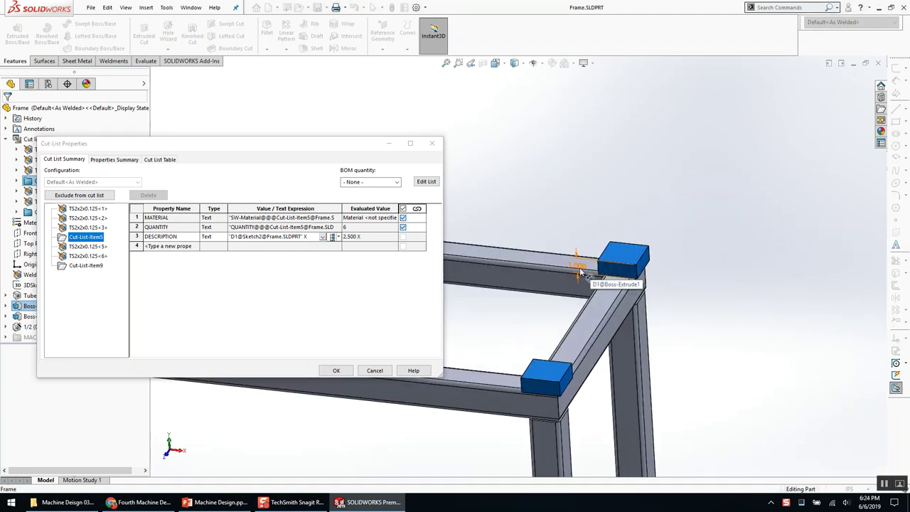
pyautogui.click(580, 268)
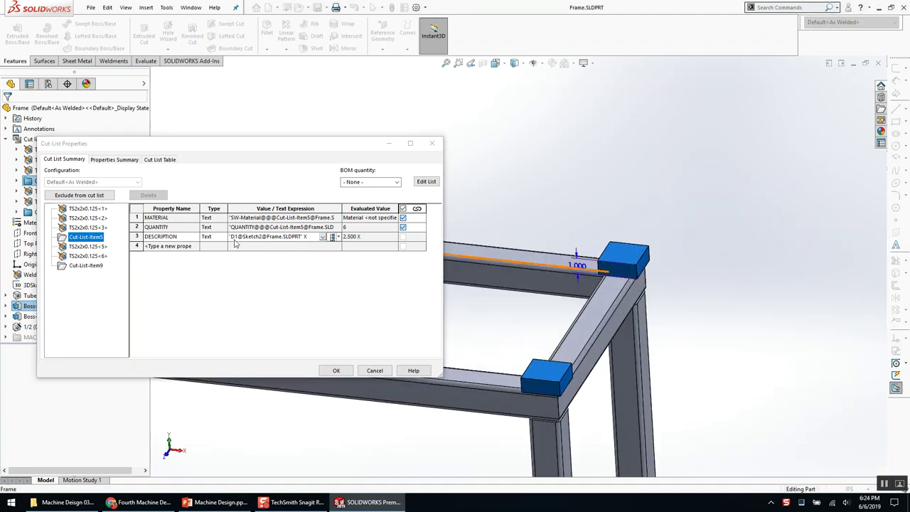
pyautogui.click(582, 263)
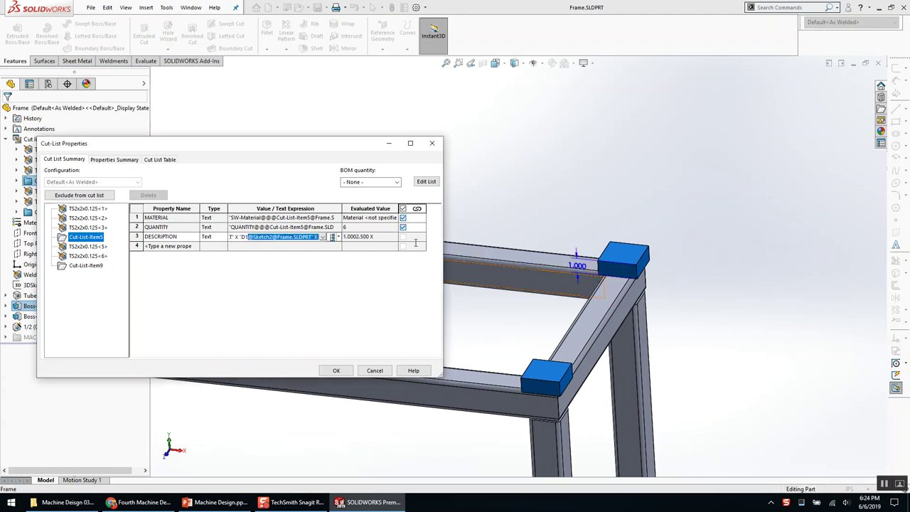
pyautogui.click(314, 239)
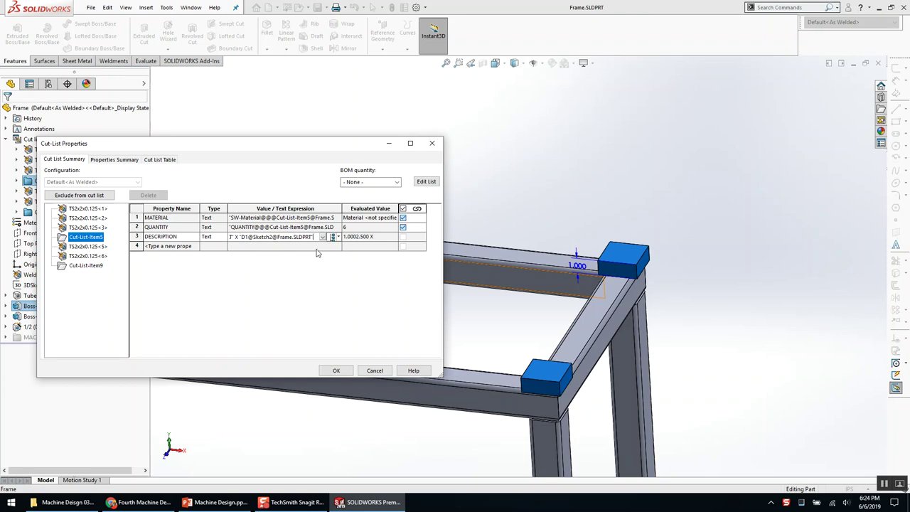
pyautogui.press('Return')
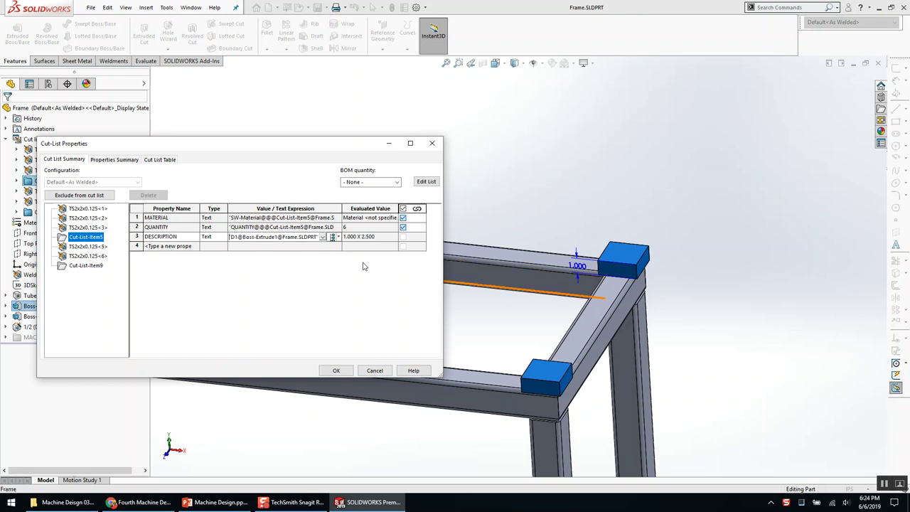
pyautogui.click(299, 239)
pyautogui.write('BAR')
# Add a LENGTH property linked to the top pad's 2.500 sketch dimension and accept the cut-list properties
pyautogui.click(187, 246)
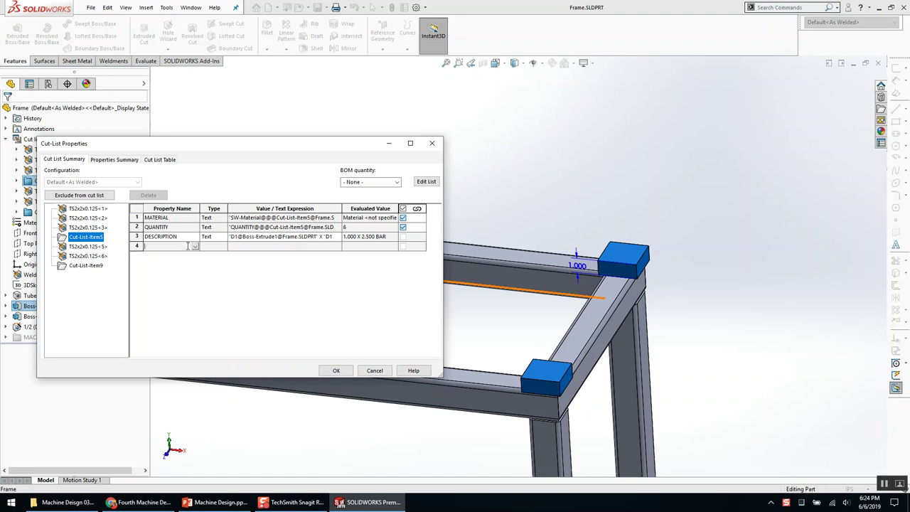
pyautogui.press('Tab')
pyautogui.press('Tab')
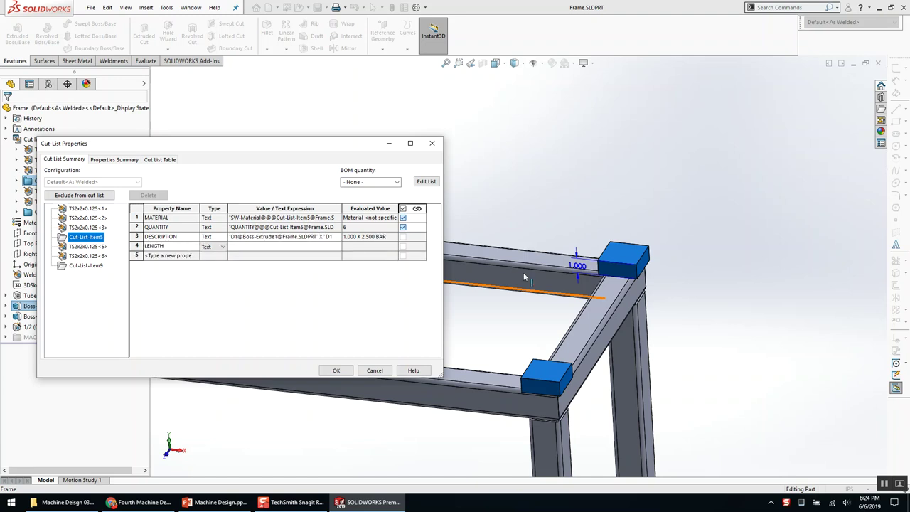
pyautogui.scroll(4, 491, 270)
pyautogui.keyDown('ctrl'); pyautogui.moveTo(528, 273); pyautogui.dragTo(803, 288, button='middle'); pyautogui.keyUp('ctrl')
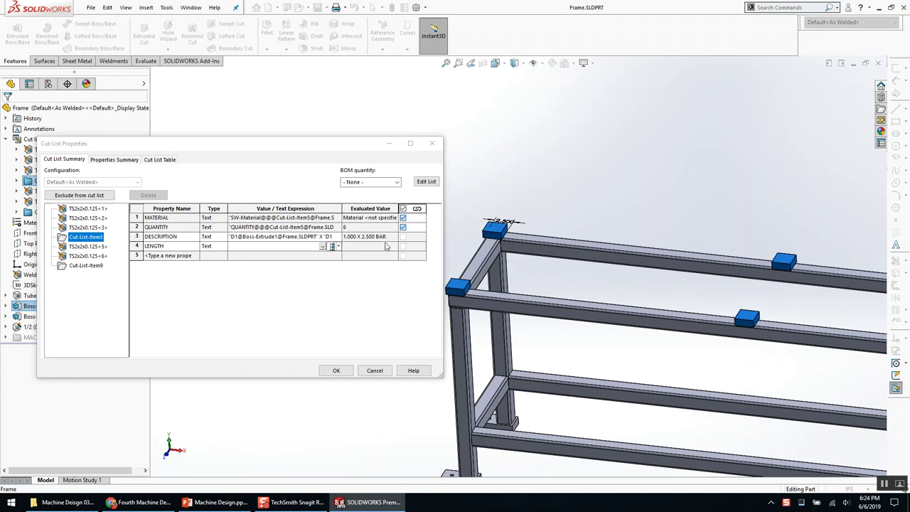
pyautogui.click(295, 246)
pyautogui.click(501, 221)
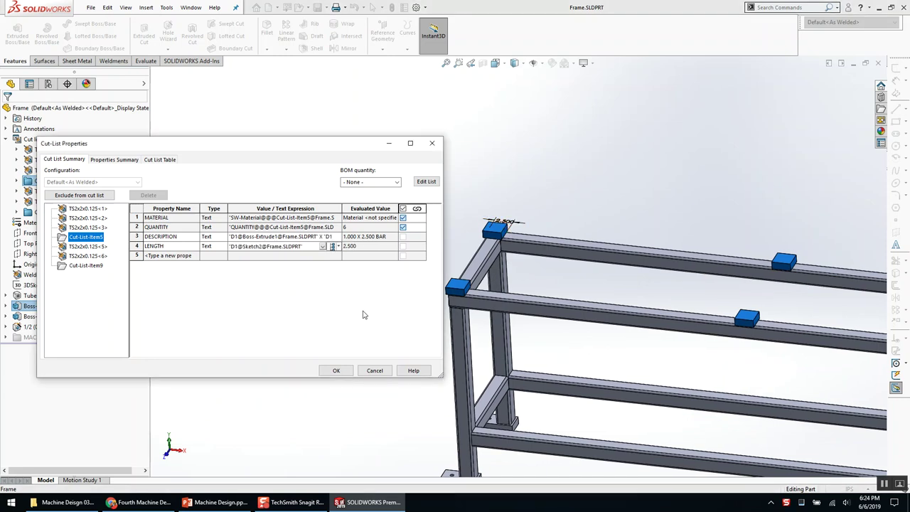
pyautogui.click(332, 372)
# Switch to the Frame drawing and move the cut list table's LENGTH column to follow the Description column
pyautogui.hotkey('ctrl', 'Tab')
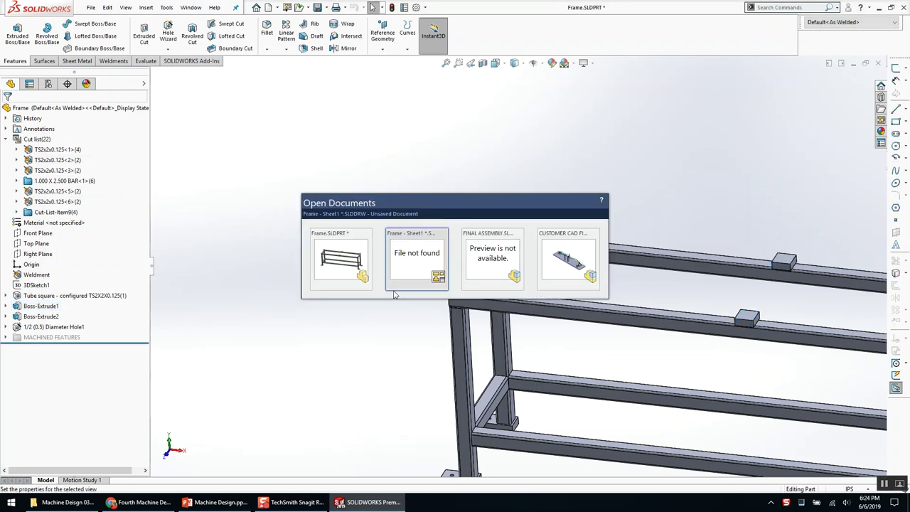
pyautogui.click(428, 261)
pyautogui.scroll(-4, 573, 249)
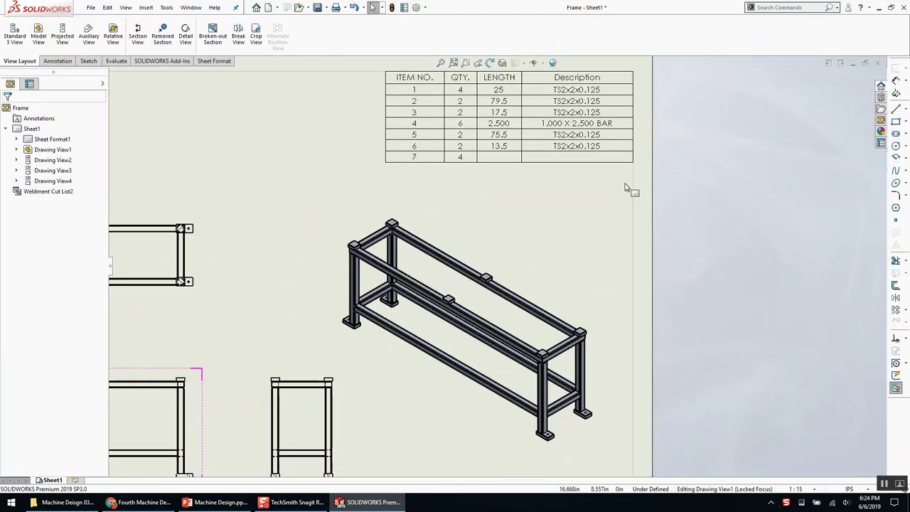
pyautogui.moveTo(573, 249); pyautogui.dragTo(541, 310, button='middle')
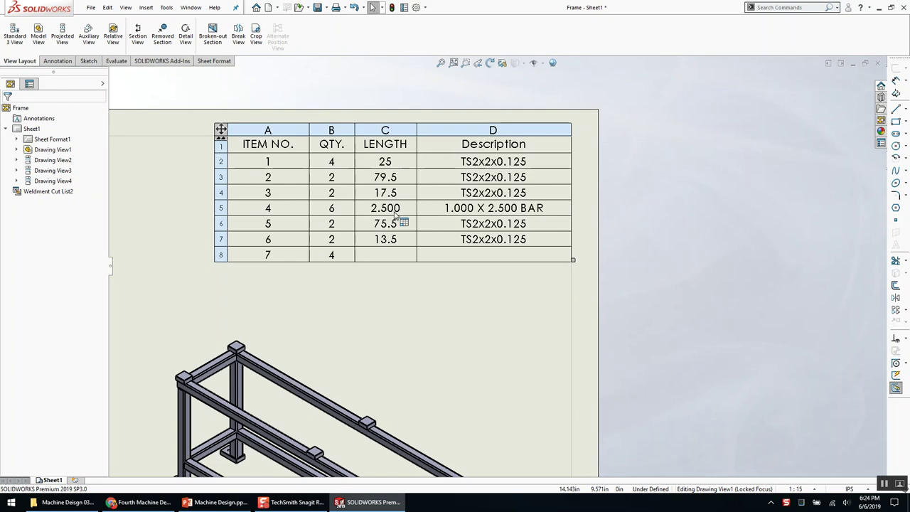
pyautogui.click(400, 158)
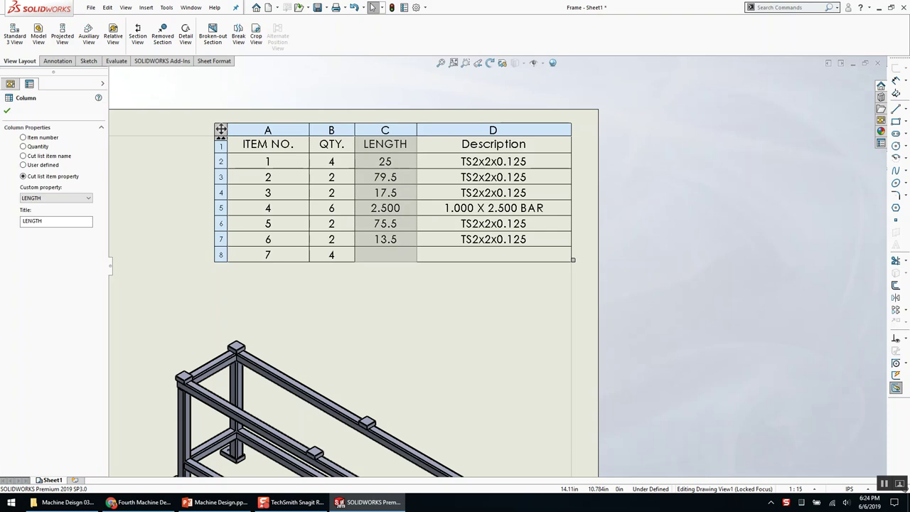
pyautogui.moveTo(386, 126); pyautogui.dragTo(565, 125)
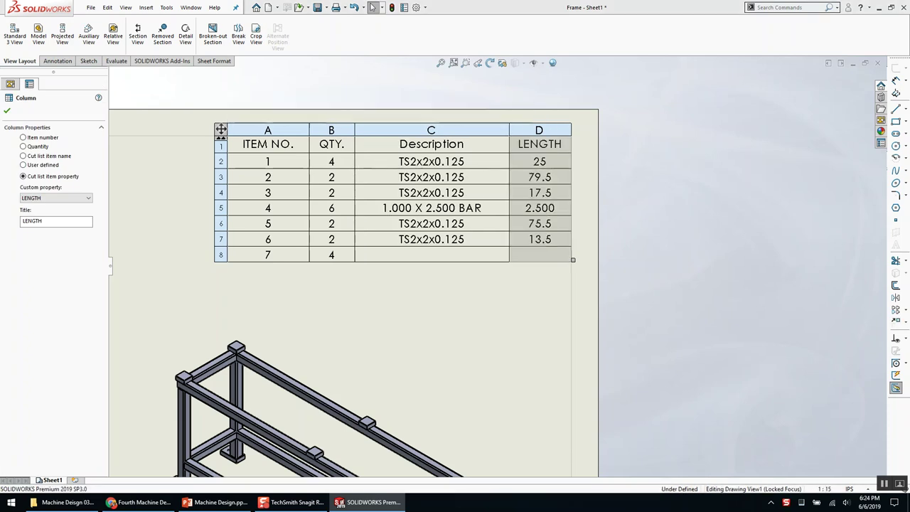
pyautogui.click(617, 275)
pyautogui.scroll(3, 643, 258)
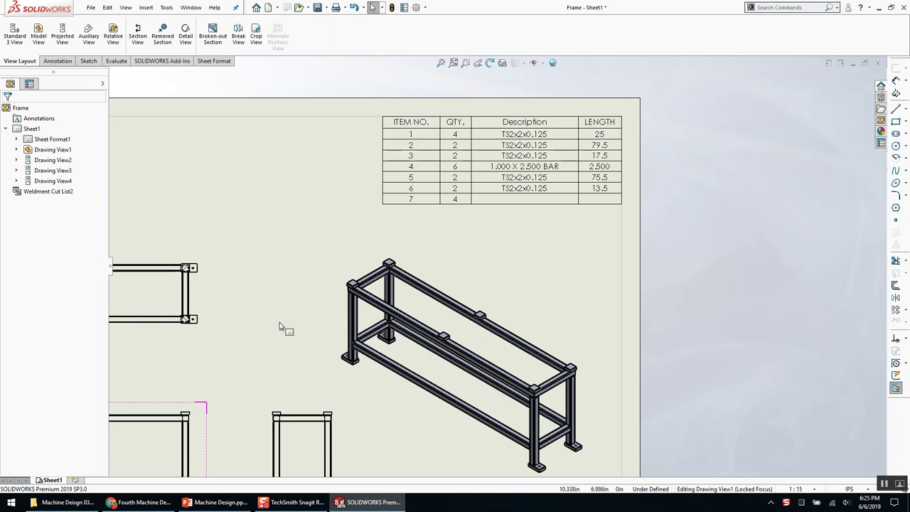
# Open the Frame part from its drawing view and expand the part's cut list
pyautogui.press('f')
pyautogui.click(361, 329)
pyautogui.rightClick(331, 198)
pyautogui.click(334, 206)
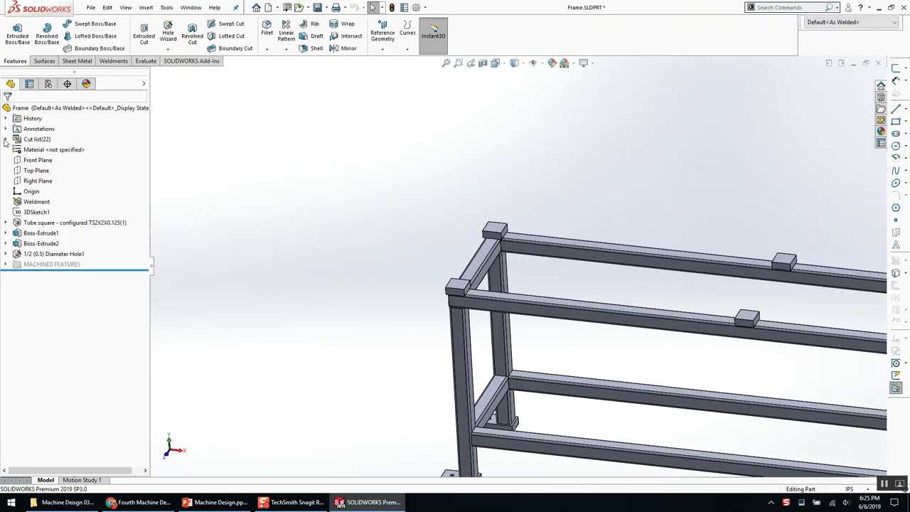
pyautogui.click(6, 139)
pyautogui.rightClick(57, 202)
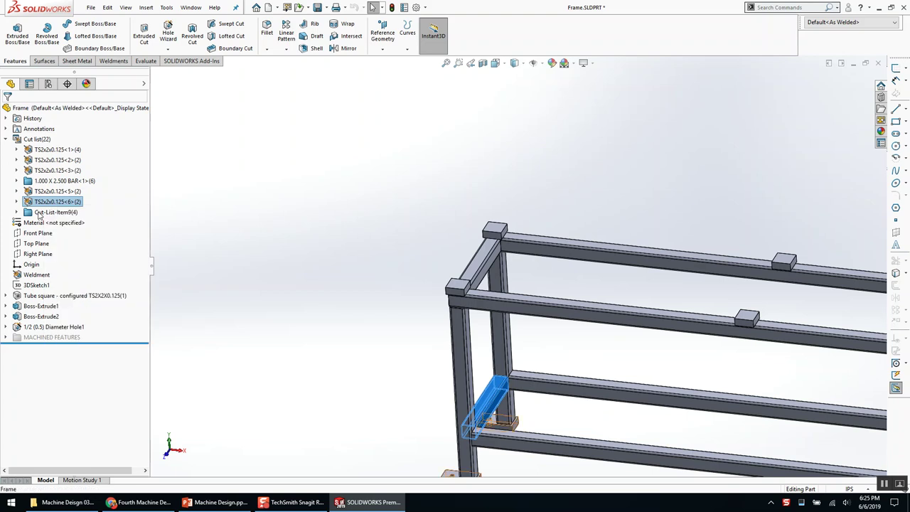
pyautogui.rightClick(53, 211)
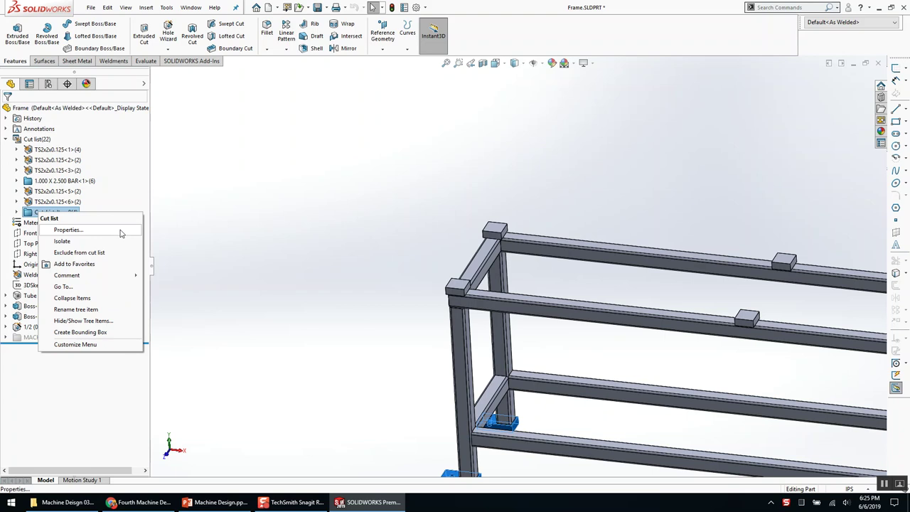
pyautogui.click(121, 231)
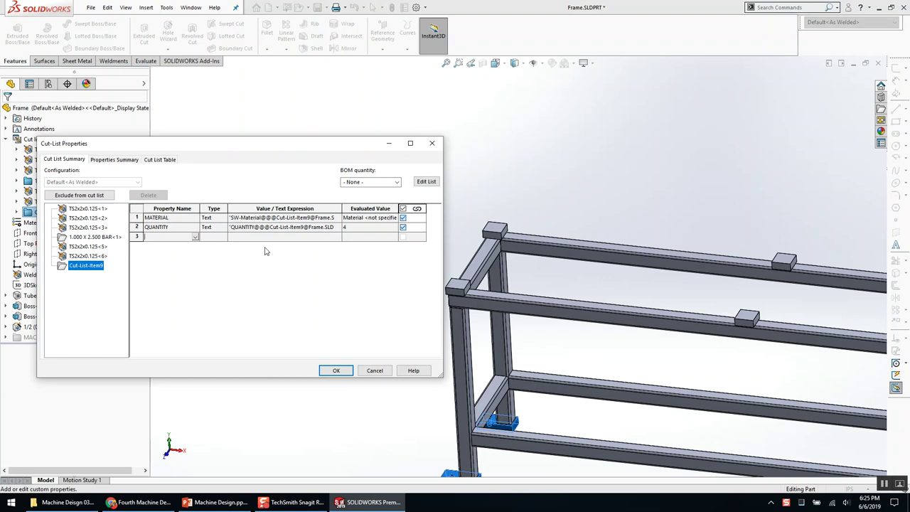
pyautogui.click(374, 370)
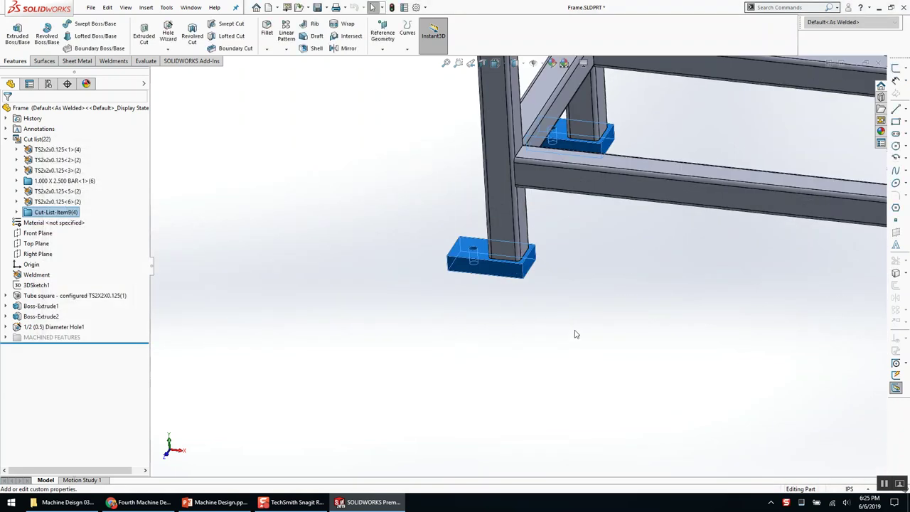
# Open the sketch behind the foot plate's extrusion for editing
pyautogui.click(576, 334)
pyautogui.rightClick(489, 272)
pyautogui.click(510, 227)
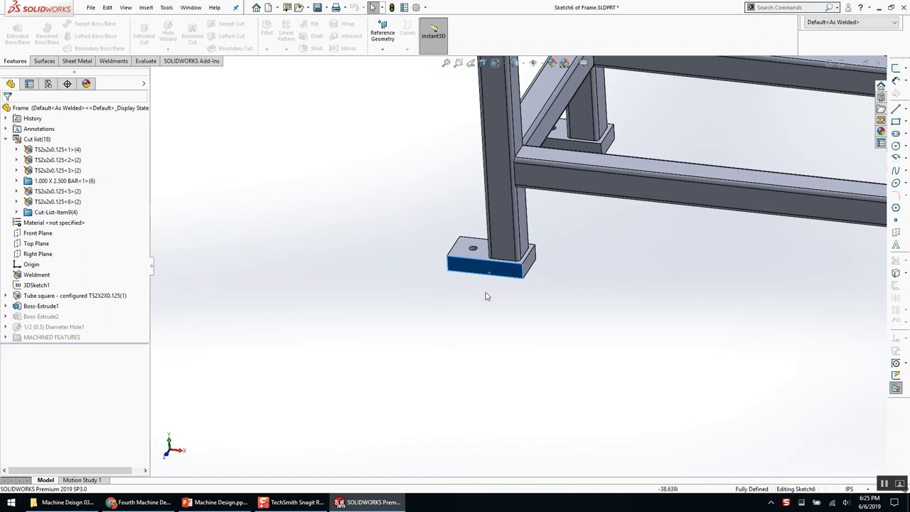
pyautogui.moveTo(434, 234); pyautogui.dragTo(413, 186, button='middle')
pyautogui.scroll(-4, 398, 177)
pyautogui.moveTo(465, 154); pyautogui.dragTo(437, 220, button='middle')
# Add a driven dimension to the long edge of the foot plate sketch and place it clear of the outline
pyautogui.moveTo(437, 227); pyautogui.dragTo(437, 199, button='right')
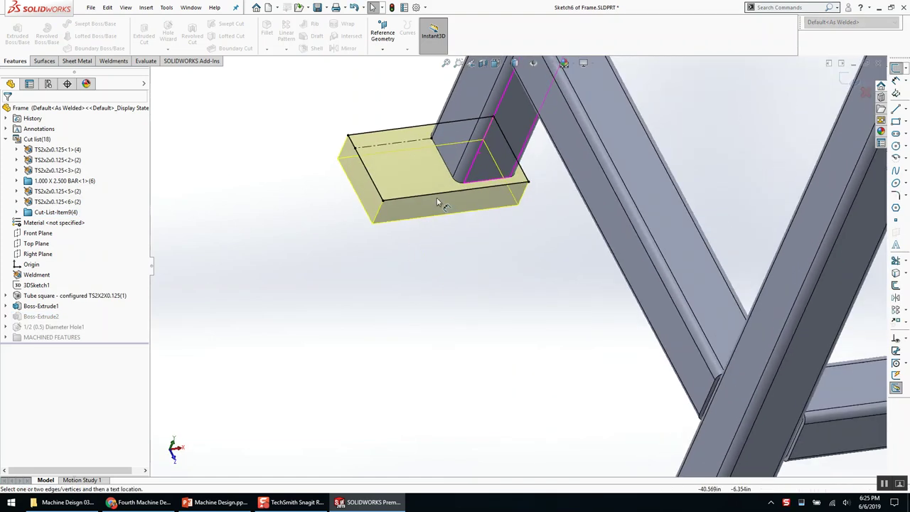
pyautogui.click(440, 193)
pyautogui.click(452, 207)
pyautogui.click(508, 248)
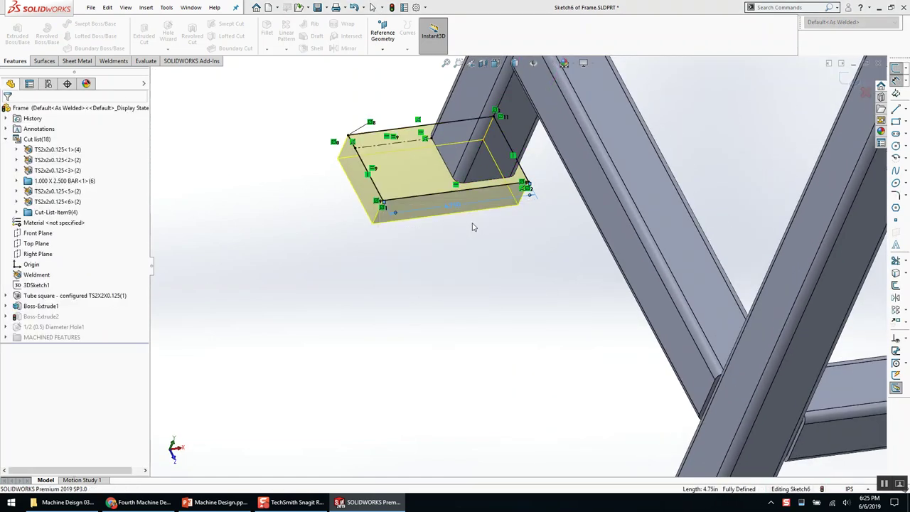
pyautogui.click(464, 220)
pyautogui.moveTo(470, 227); pyautogui.dragTo(469, 231)
pyautogui.click(491, 248)
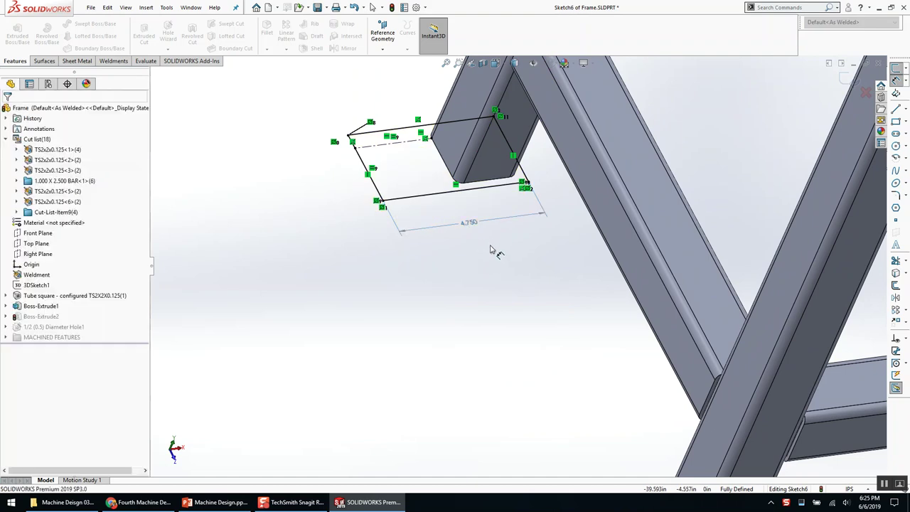
# Add a driven dimension to the short edge of the foot plate sketch and exit the sketch
pyautogui.click(522, 173)
pyautogui.click(538, 183)
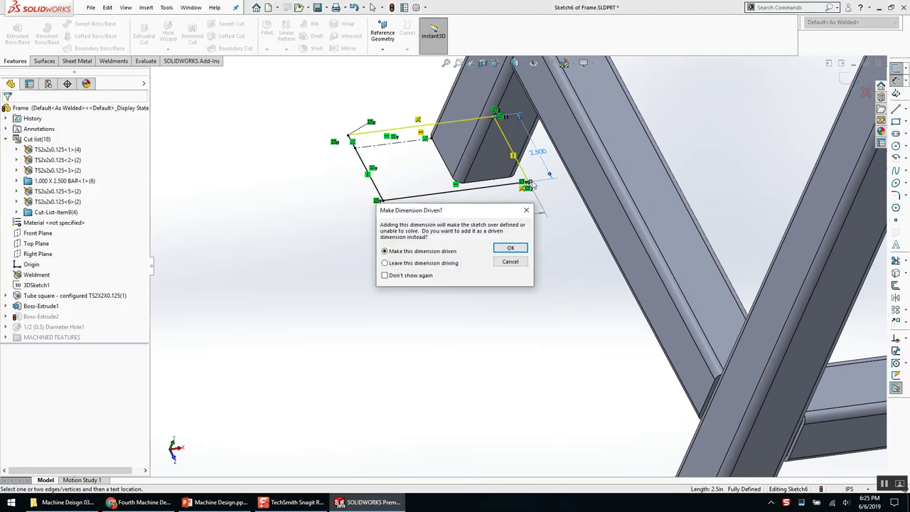
pyautogui.click(509, 246)
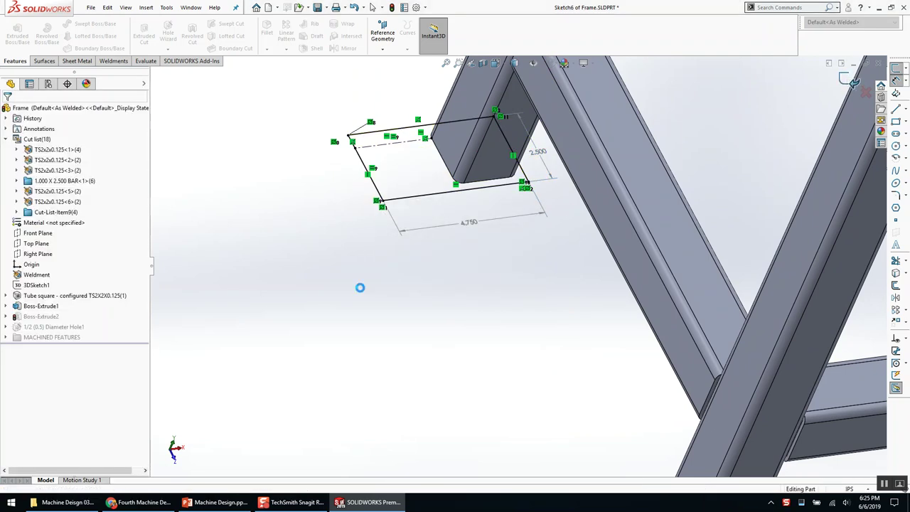
# Add a DESCRIPTION text property to Cut-List-Item9 in its cut-list properties
pyautogui.rightClick(47, 212)
pyautogui.click(76, 226)
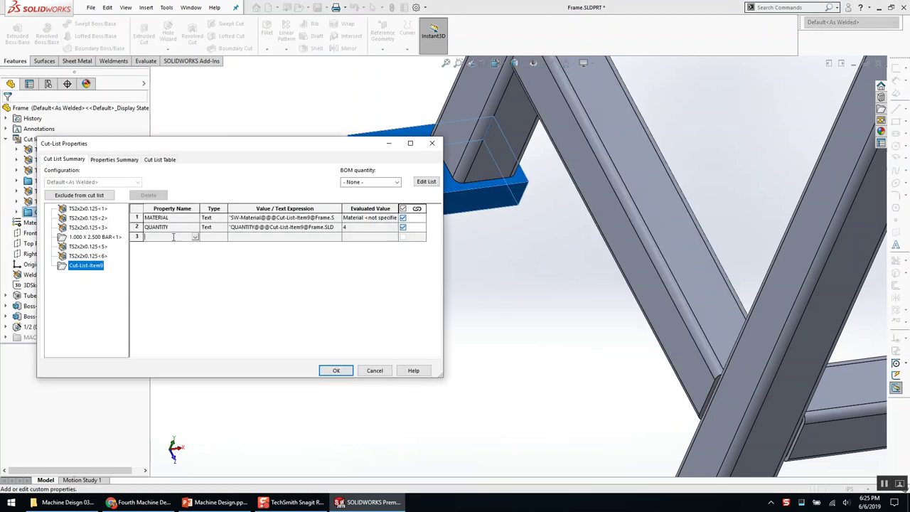
pyautogui.click(173, 237)
pyautogui.write('DESCRIPTION')
pyautogui.press('Tab')
pyautogui.press('Tab')
# Move the cut-list properties window aside and display the foot plate's driving and sketch dimensions on the model
pyautogui.moveTo(303, 147); pyautogui.dragTo(266, 248)
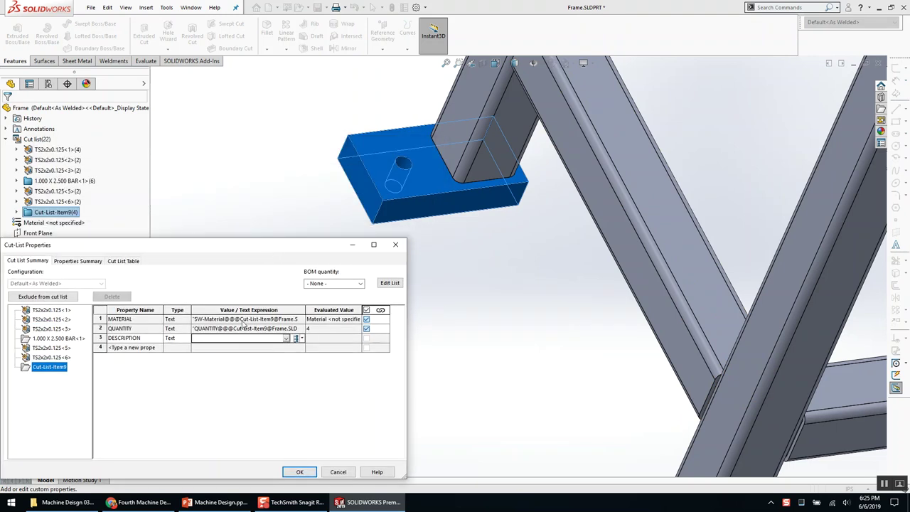
pyautogui.moveTo(512, 282); pyautogui.dragTo(492, 258, button='middle')
pyautogui.scroll(1, 491, 258)
pyautogui.click(506, 233)
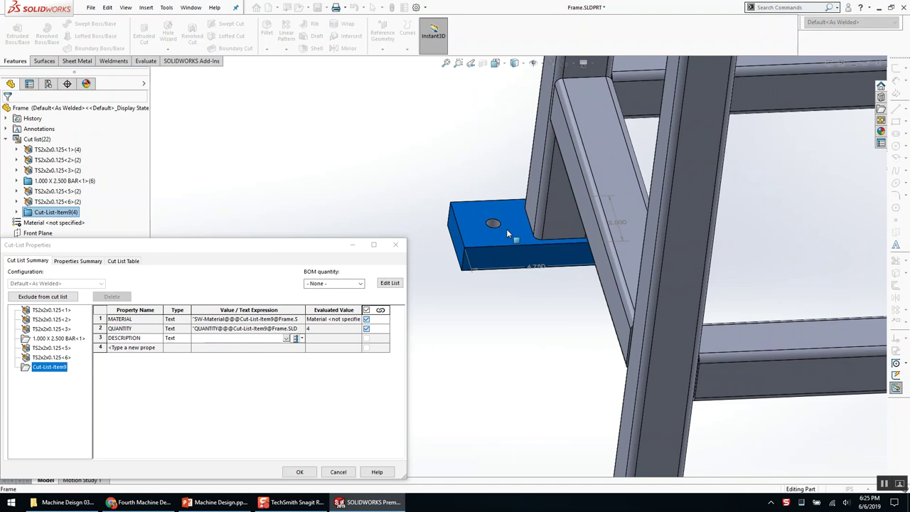
pyautogui.scroll(5, 506, 229)
pyautogui.keyDown('ctrl'); pyautogui.moveTo(553, 161); pyautogui.dragTo(510, 232, button='middle'); pyautogui.keyUp('ctrl')
pyautogui.scroll(-4, 505, 199)
pyautogui.scroll(6, 503, 350)
pyautogui.keyDown('ctrl'); pyautogui.moveTo(576, 408); pyautogui.dragTo(502, 359, button='middle'); pyautogui.keyUp('ctrl')
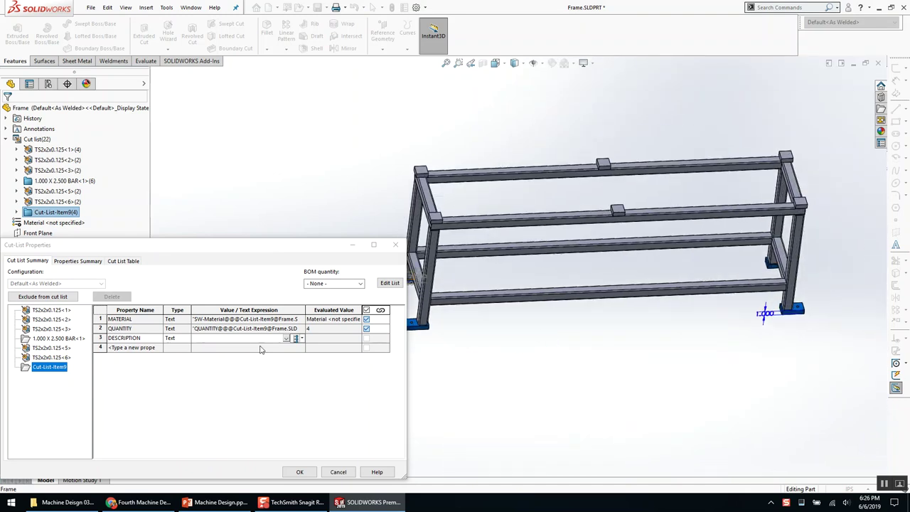
# Link Cut-List-Item9's DESCRIPTION to the foot plate's 1.000 thickness and 2.500 width dimensions, separated by X and ending in BAR
pyautogui.click(237, 341)
pyautogui.click(766, 312)
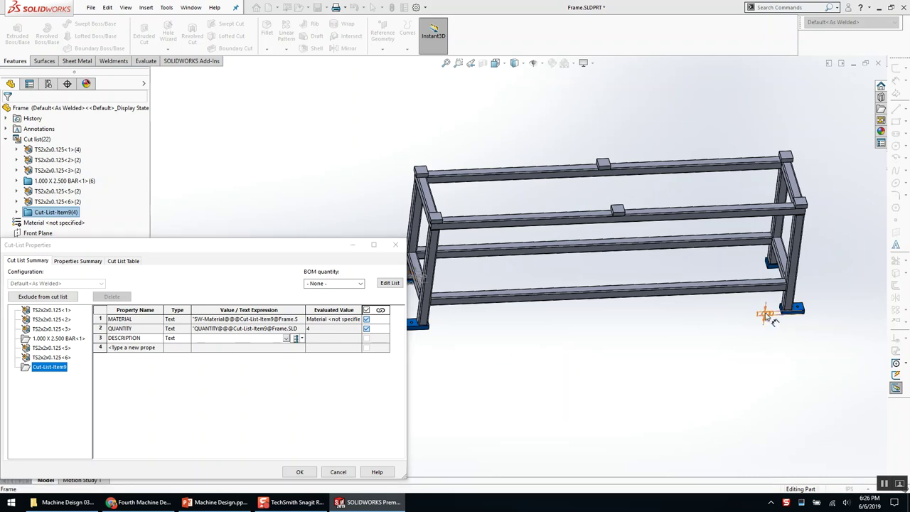
pyautogui.write('X')
pyautogui.keyDown('ctrl'); pyautogui.moveTo(590, 325); pyautogui.dragTo(764, 316, button='middle'); pyautogui.keyUp('ctrl')
pyautogui.scroll(-7, 602, 284)
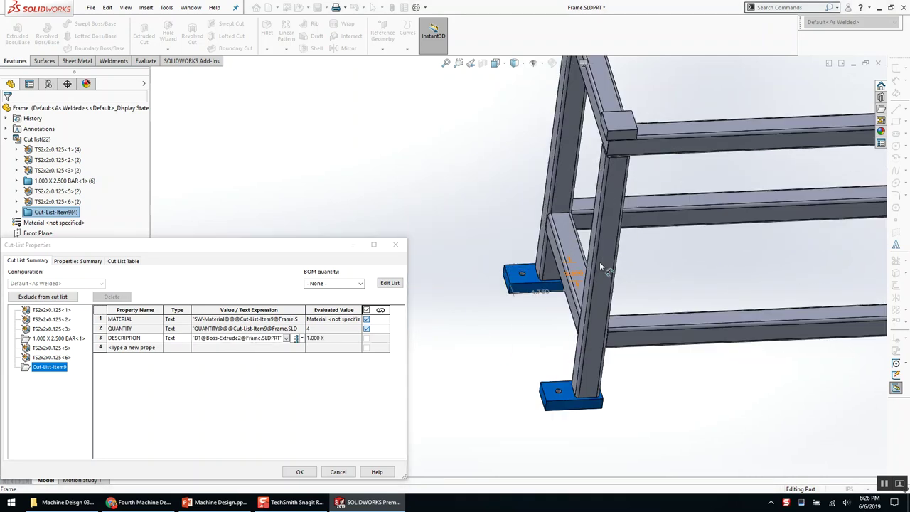
pyautogui.click(587, 258)
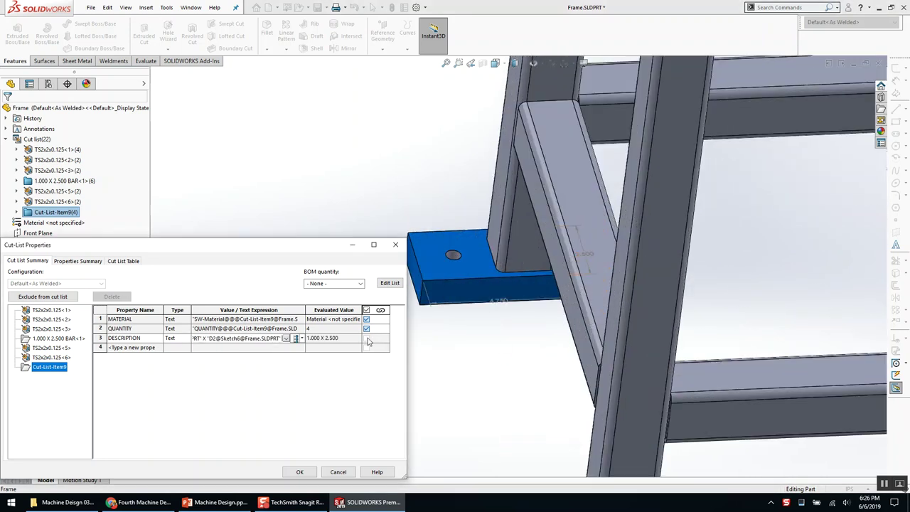
# Add a LENGTH property linked to the foot plate's 4.750 dimension and accept the cut-list properties
pyautogui.click(132, 347)
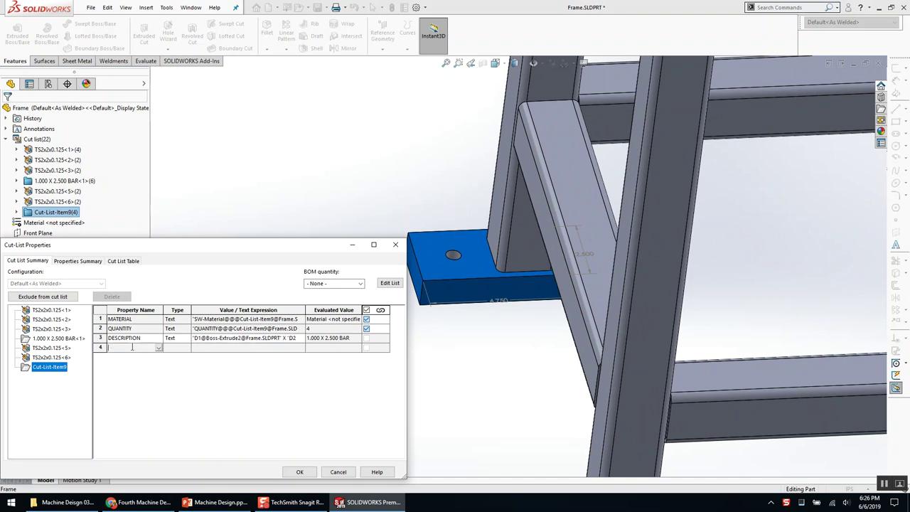
pyautogui.write('LENGTH')
pyautogui.press('Tab')
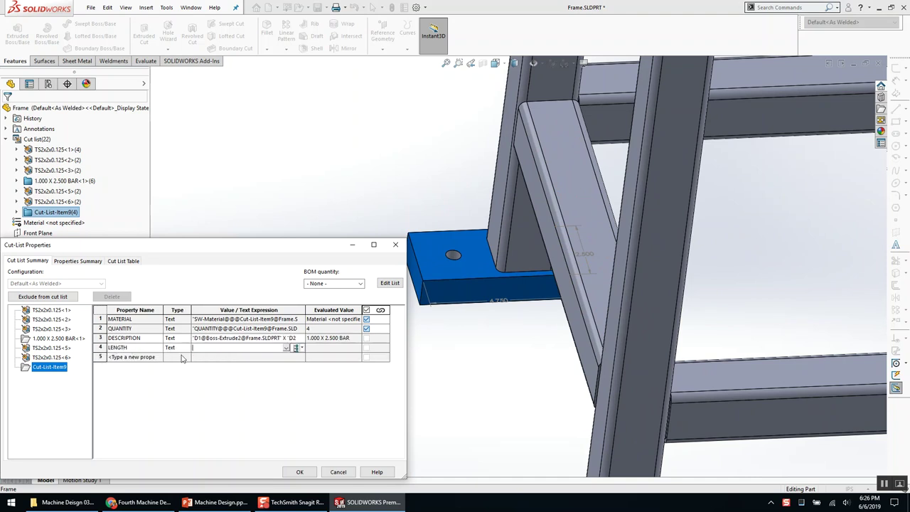
pyautogui.click(502, 302)
pyautogui.click(299, 472)
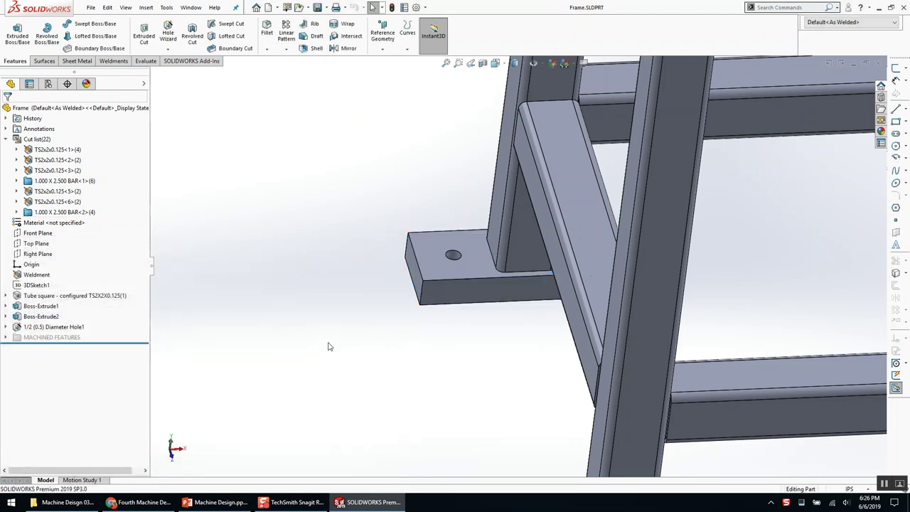
# Return to the Frame drawing and shift the front view slightly farther from the side view
pyautogui.hotkey('ctrl', 'Tab')
pyautogui.scroll(-3, 718, 216)
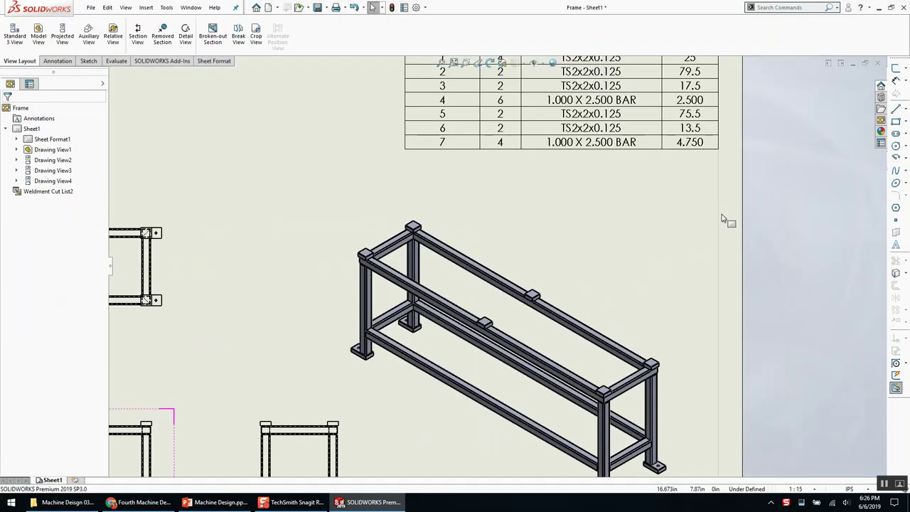
pyautogui.press('f')
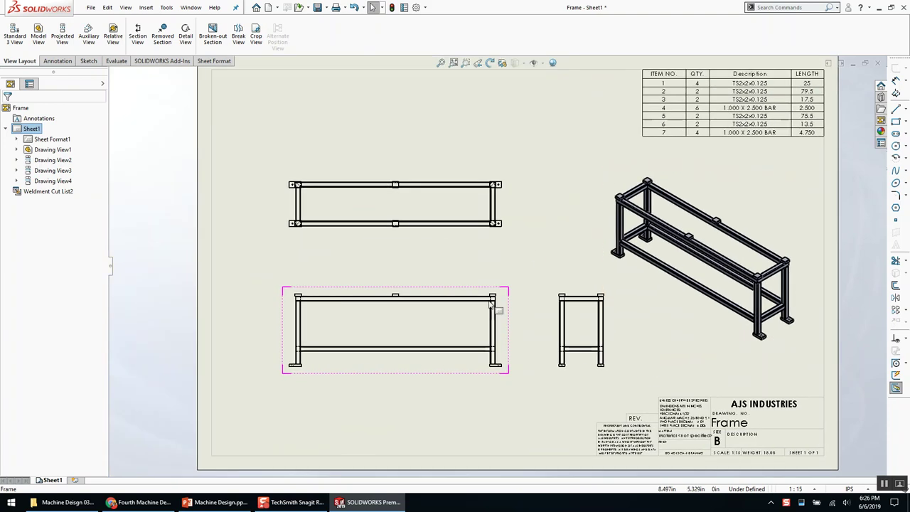
pyautogui.click(451, 329)
pyautogui.click(427, 417)
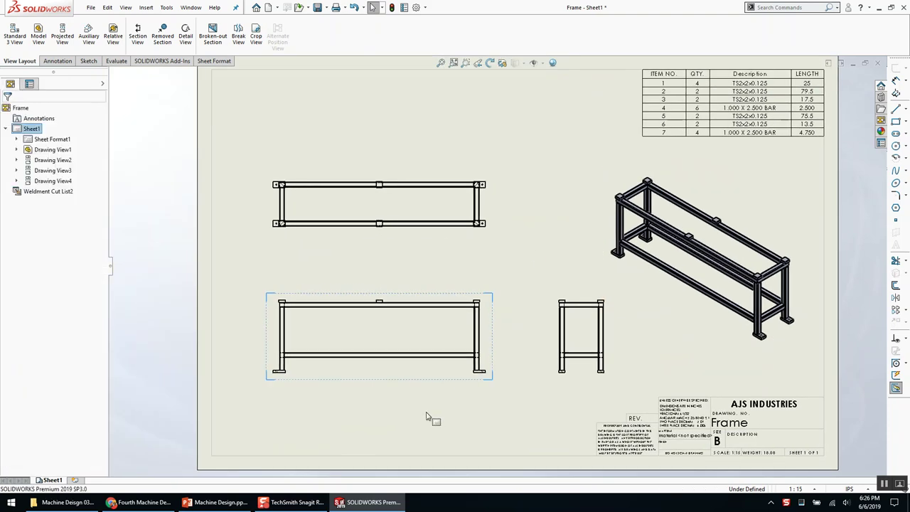
# Dimension the frame's overall height in the front view, from the foot plate's underside to the top of the corner pad
pyautogui.press('d')
pyautogui.scroll(-6, 308, 362)
pyautogui.click(311, 342)
pyautogui.moveTo(360, 182); pyautogui.dragTo(362, 231, button='middle')
pyautogui.scroll(-2, 303, 85)
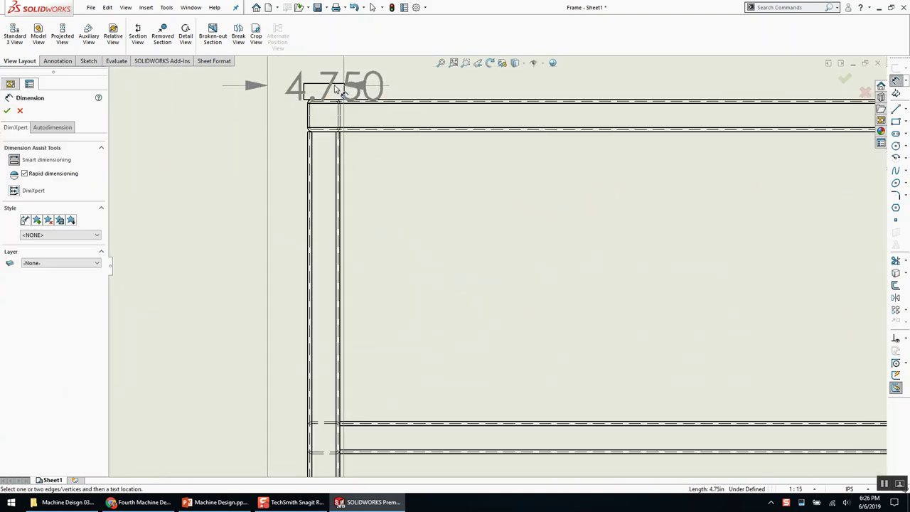
pyautogui.click(332, 94)
pyautogui.scroll(3, 332, 95)
pyautogui.click(326, 312)
# Dimension the frame's overall length across the outer tube faces, placing the dimension above the front view
pyautogui.scroll(-5, 388, 200)
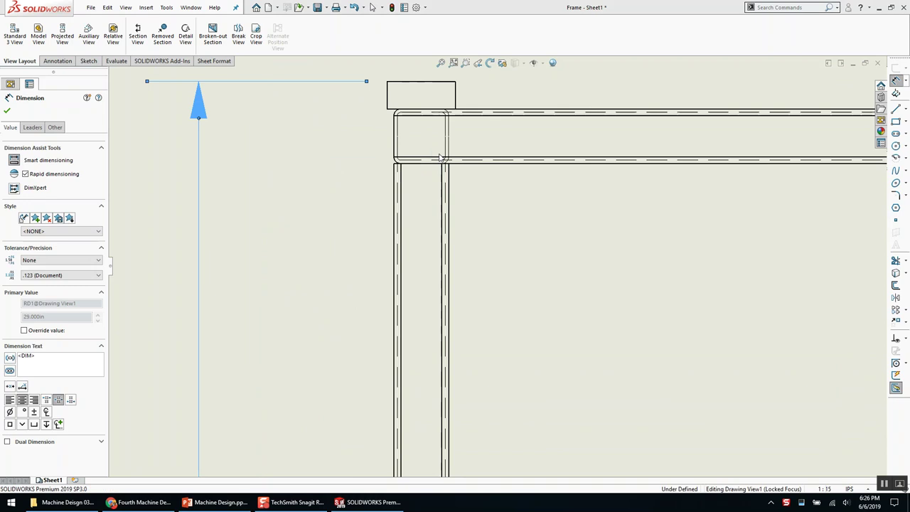
pyautogui.click(387, 96)
pyautogui.press('Escape')
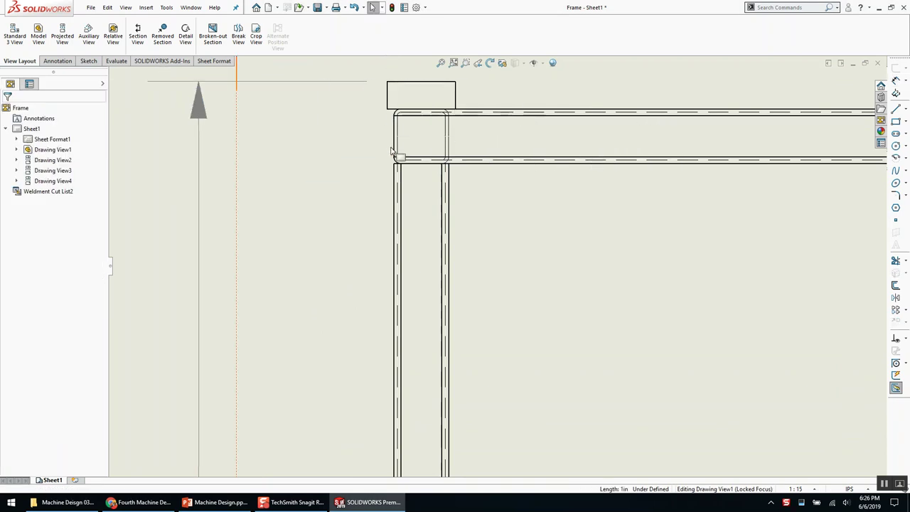
pyautogui.press('d')
pyautogui.click(447, 140)
pyautogui.scroll(6, 378, 242)
pyautogui.scroll(-6, 422, 299)
pyautogui.click(458, 291)
pyautogui.scroll(-3, 469, 213)
pyautogui.click(475, 175)
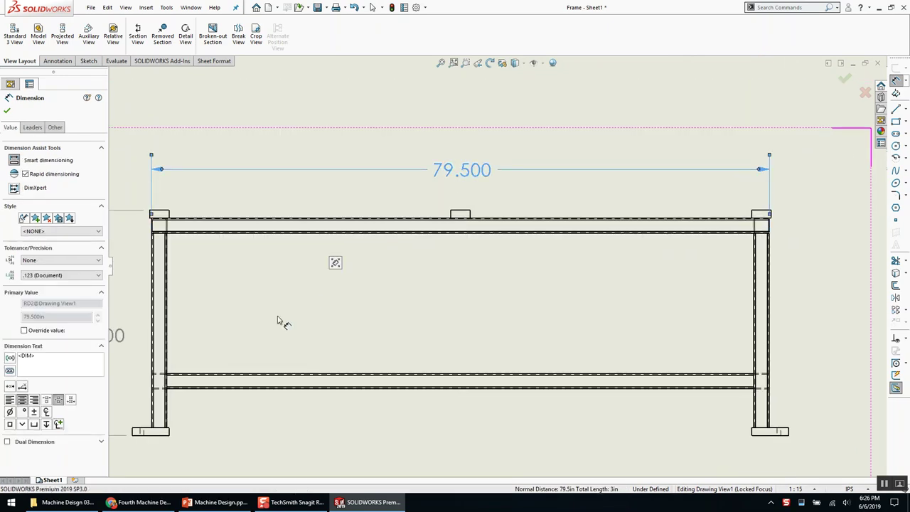
# Dimension the height from the foot plate's underside to the top of the lower rail in the front view
pyautogui.moveTo(280, 319); pyautogui.dragTo(302, 314, button='middle')
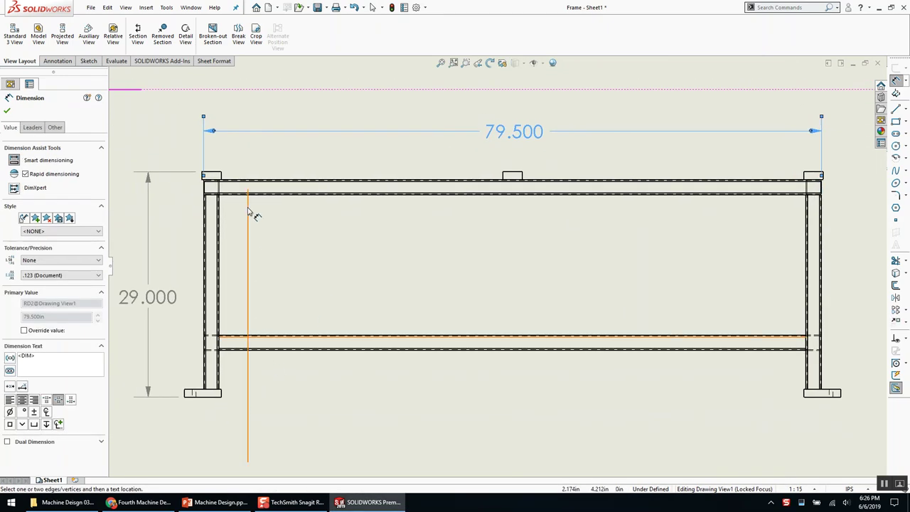
pyautogui.scroll(3, 252, 230)
pyautogui.scroll(-2, 324, 178)
pyautogui.scroll(3, 321, 435)
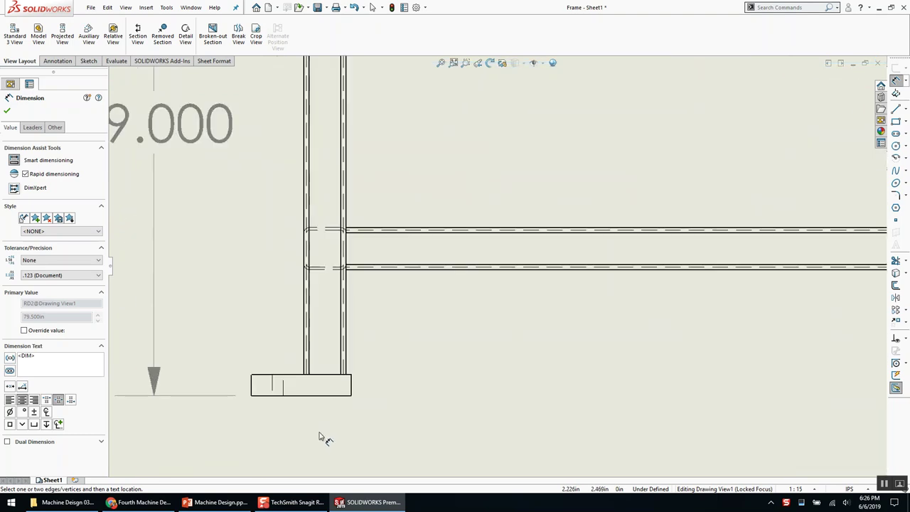
pyautogui.click(326, 395)
pyautogui.click(416, 227)
pyautogui.scroll(-2, 345, 306)
pyautogui.click(381, 283)
# Move the overall height dimension farther outward and flip the lower rail height dimension's arrows to the inside
pyautogui.moveTo(348, 187); pyautogui.dragTo(259, 192)
pyautogui.click(373, 343)
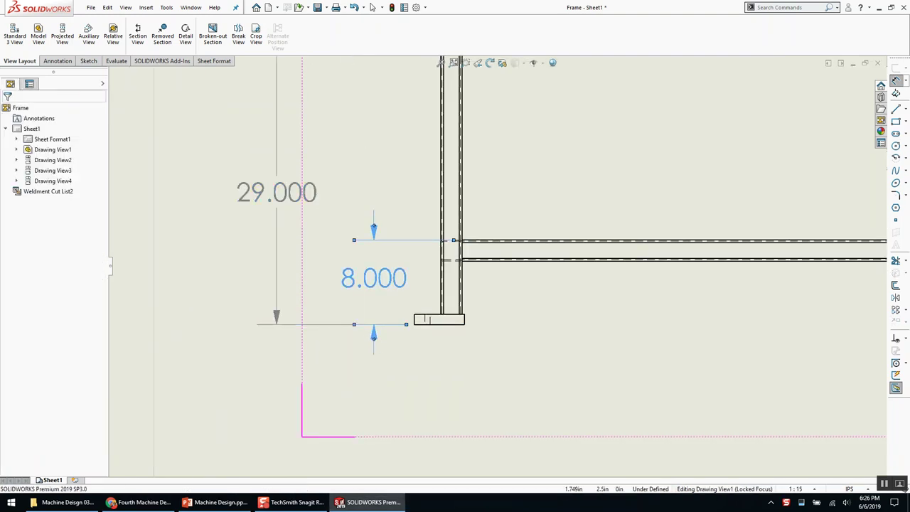
pyautogui.click(373, 341)
pyautogui.moveTo(371, 281); pyautogui.dragTo(363, 285)
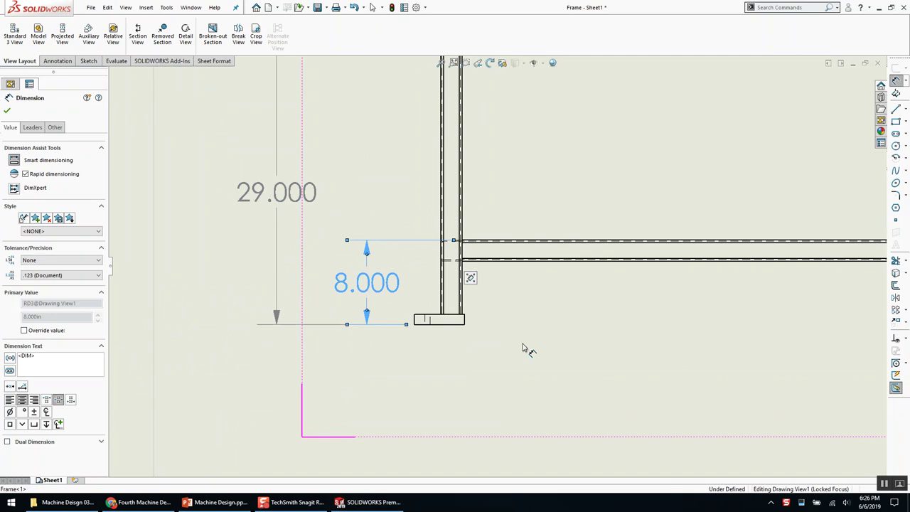
pyautogui.scroll(3, 585, 315)
pyautogui.click(443, 390)
pyautogui.press('Escape')
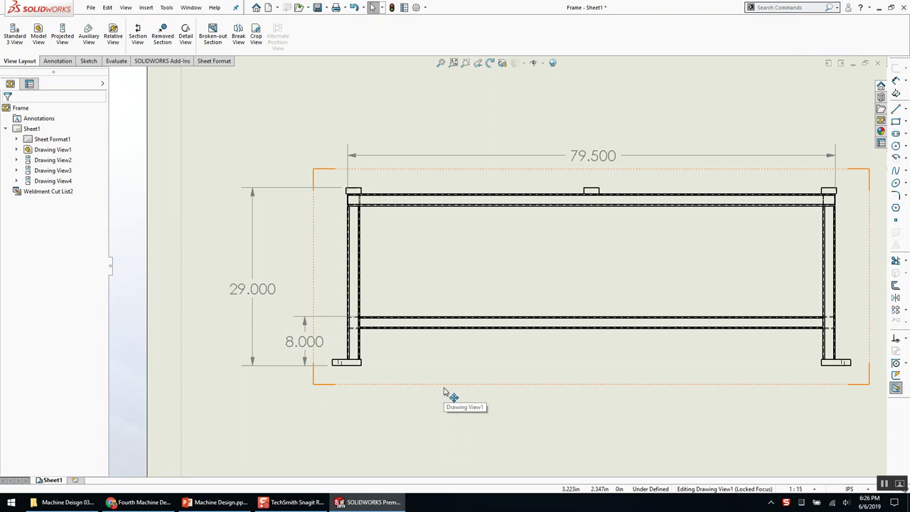
pyautogui.moveTo(444, 391); pyautogui.dragTo(434, 334, button='right')
pyautogui.scroll(-5, 383, 298)
pyautogui.scroll(5, 338, 301)
pyautogui.scroll(-5, 629, 261)
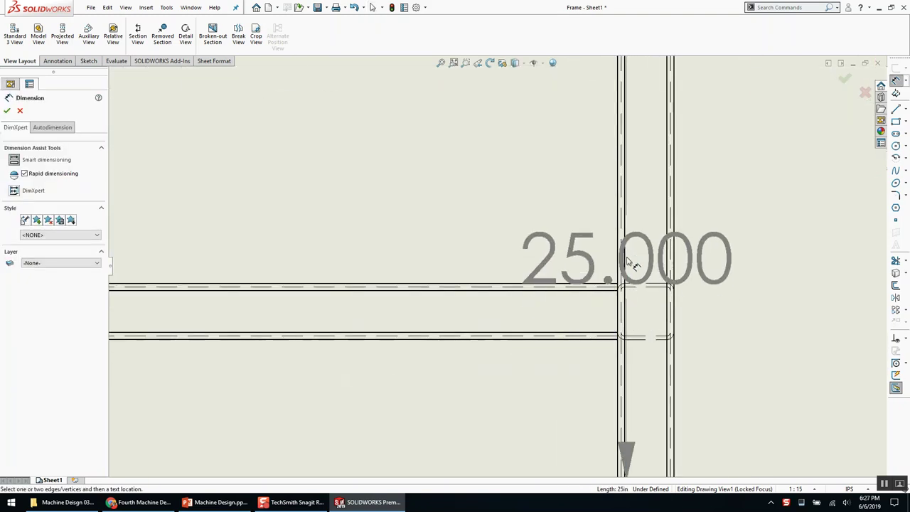
pyautogui.click(623, 263)
pyautogui.scroll(5, 522, 287)
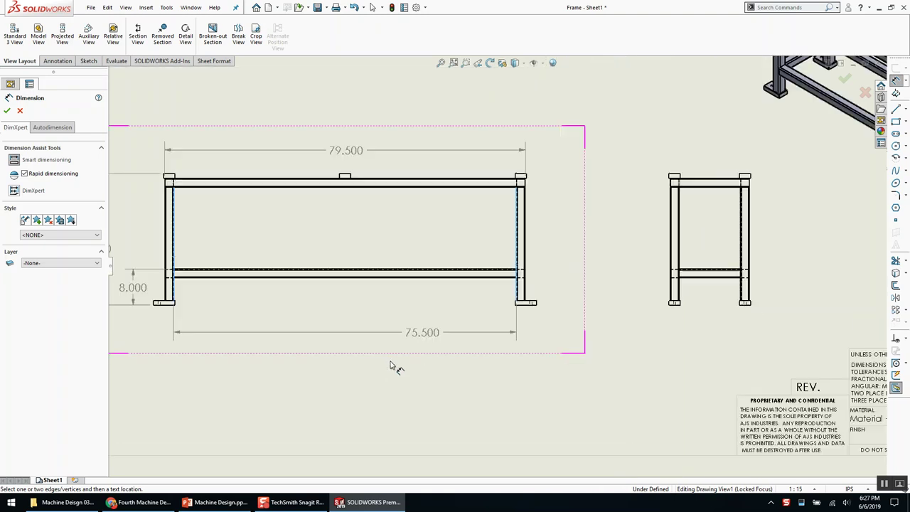
pyautogui.scroll(4, 393, 366)
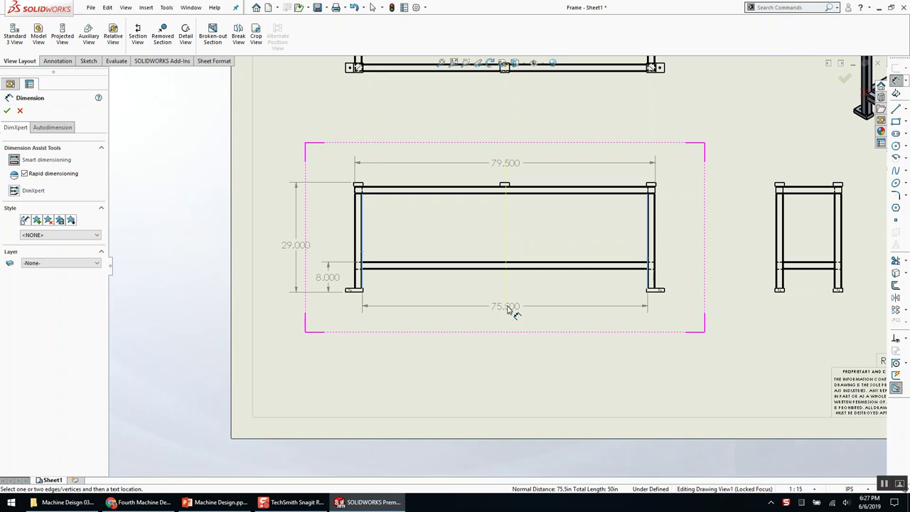
pyautogui.press('Delete')
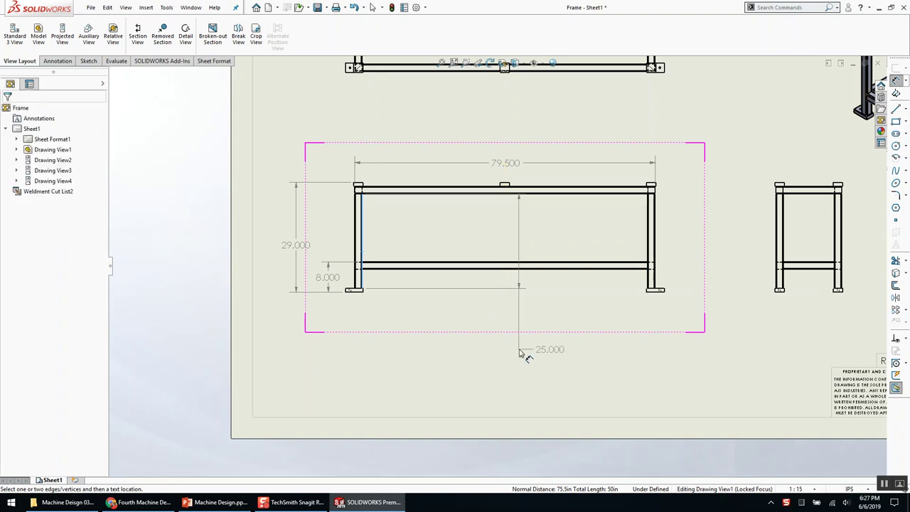
# Dimension the frame's width between the outer faces of the legs in the side view, placing it below the feet
pyautogui.scroll(2, 565, 349)
pyautogui.moveTo(590, 318); pyautogui.dragTo(543, 353, button='middle')
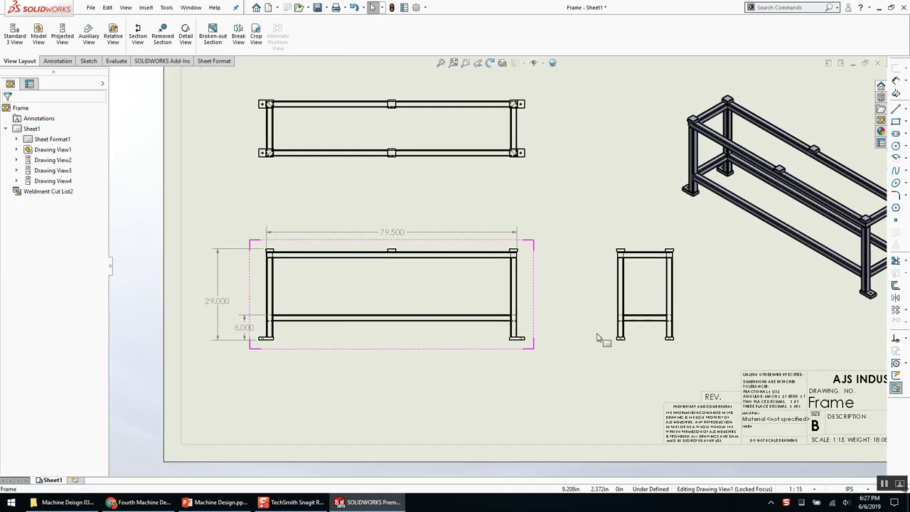
pyautogui.scroll(-7, 622, 341)
pyautogui.press('d')
pyautogui.scroll(-3, 671, 297)
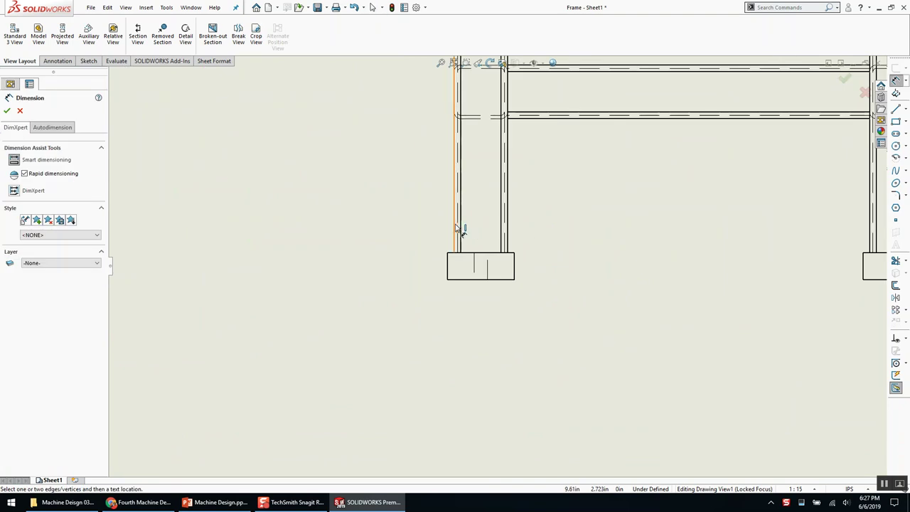
pyautogui.click(454, 227)
pyautogui.scroll(1, 434, 281)
pyautogui.click(660, 250)
pyautogui.scroll(3, 554, 359)
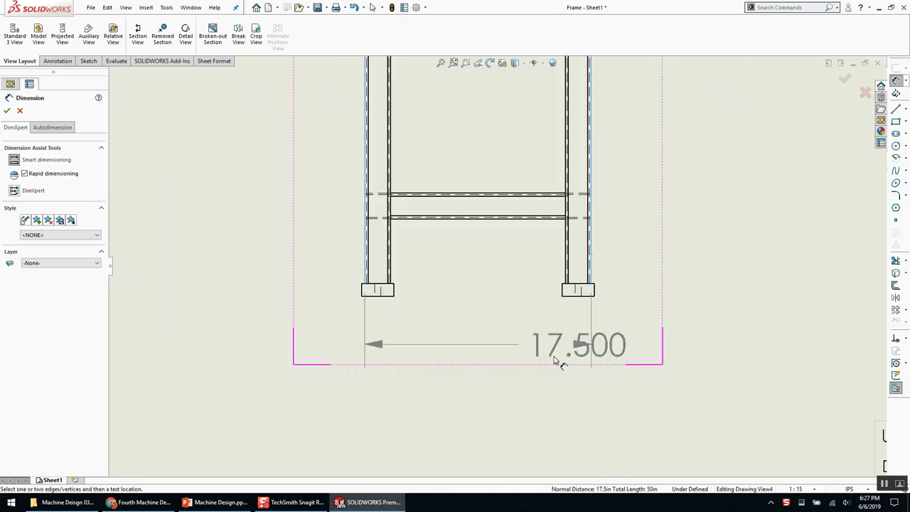
pyautogui.scroll(1, 553, 359)
pyautogui.click(496, 340)
pyautogui.press('Escape')
# Attach item-number balloons to the foot plate, leg, lower crossbar and top pad in the side view
pyautogui.press('b')
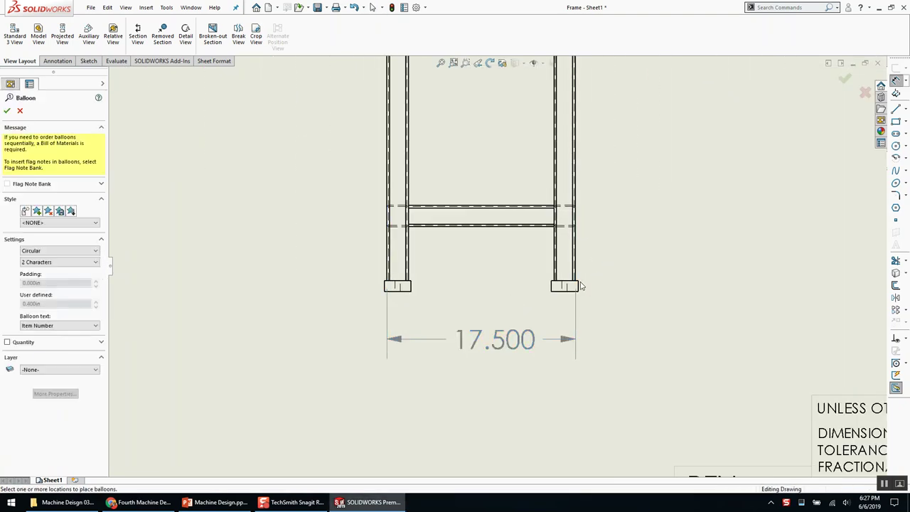
pyautogui.click(579, 287)
pyautogui.scroll(2, 635, 228)
pyautogui.click(626, 235)
pyautogui.click(532, 270)
pyautogui.click(593, 210)
pyautogui.click(482, 285)
pyautogui.click(583, 158)
pyautogui.moveTo(540, 145); pyautogui.dragTo(530, 183, button='middle')
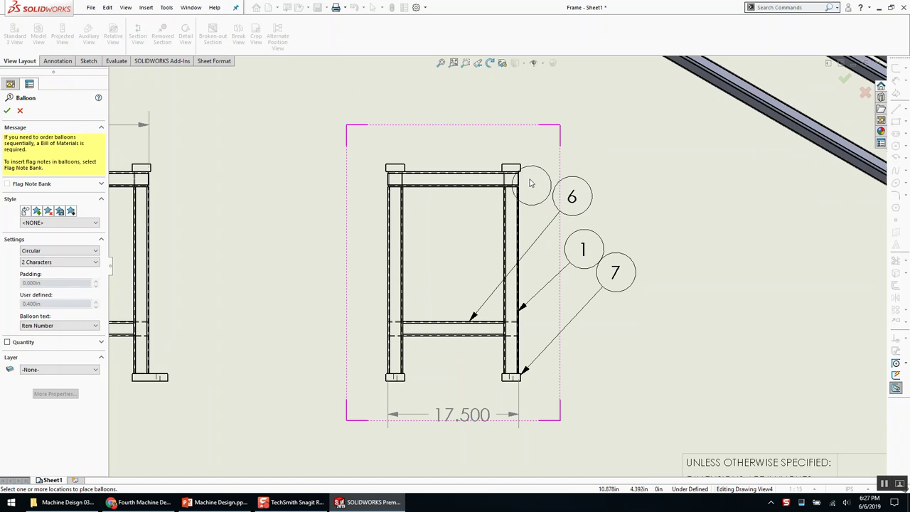
pyautogui.click(525, 179)
pyautogui.click(574, 134)
pyautogui.scroll(2, 464, 205)
pyautogui.moveTo(308, 167); pyautogui.dragTo(268, 151, button='middle')
pyautogui.press('Escape')
# Hide the Sketch tool set from the CommandManager and bring up the annotation tools
pyautogui.click(63, 60)
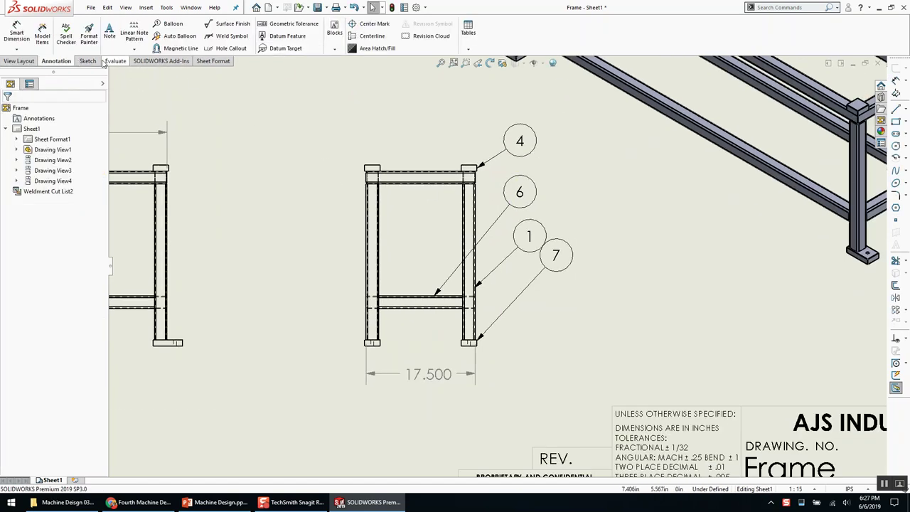
pyautogui.click(87, 62)
pyautogui.rightClick(101, 63)
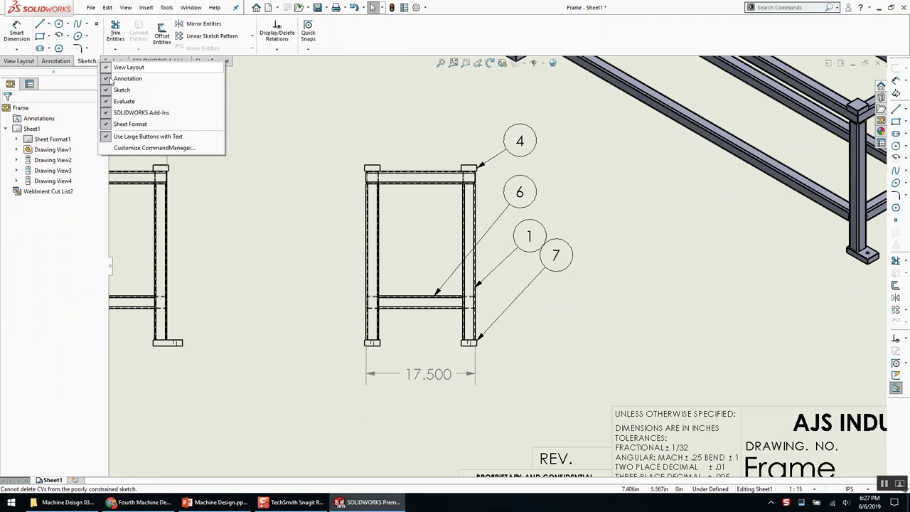
pyautogui.click(146, 90)
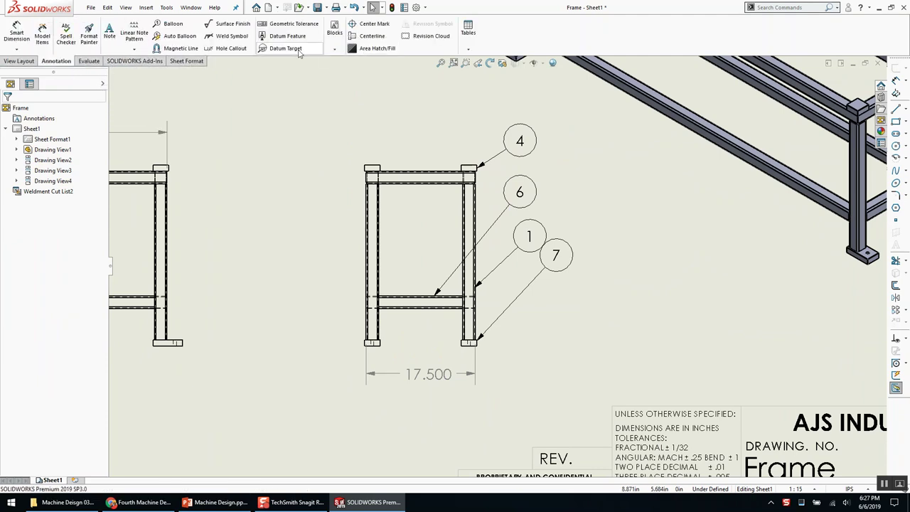
# Align the side view's four balloons on a magnetic line and pull its lower end down to make the line longer and steeper
pyautogui.click(181, 47)
pyautogui.scroll(1, 511, 280)
pyautogui.click(517, 332)
pyautogui.click(459, 166)
pyautogui.click(844, 80)
pyautogui.click(516, 298)
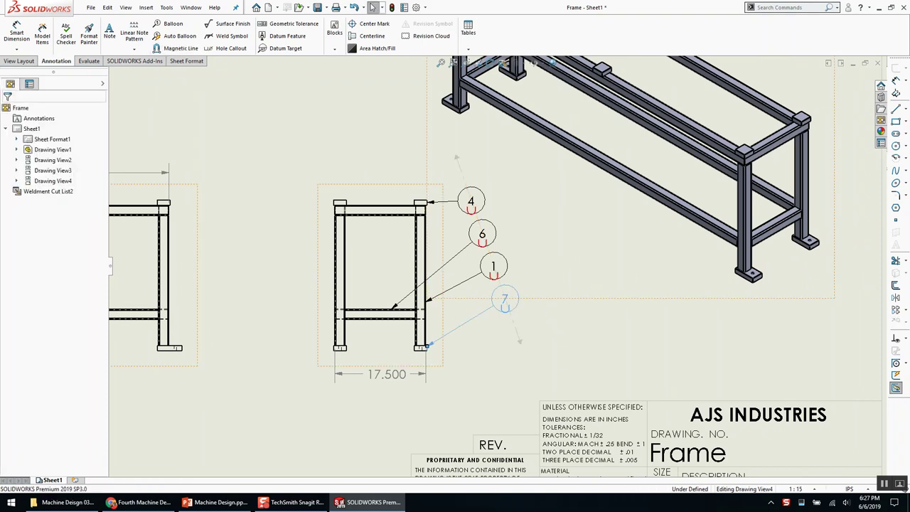
pyautogui.moveTo(518, 341); pyautogui.dragTo(498, 379)
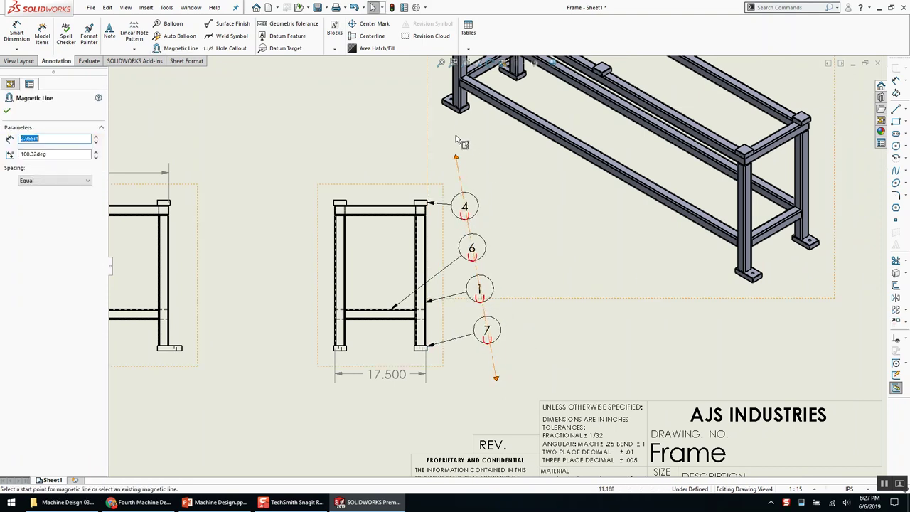
# Straighten the side view's magnetic line to a vertical 90° so its four balloons stack beside the frame
pyautogui.moveTo(457, 157); pyautogui.dragTo(487, 155)
pyautogui.moveTo(496, 377); pyautogui.dragTo(467, 371)
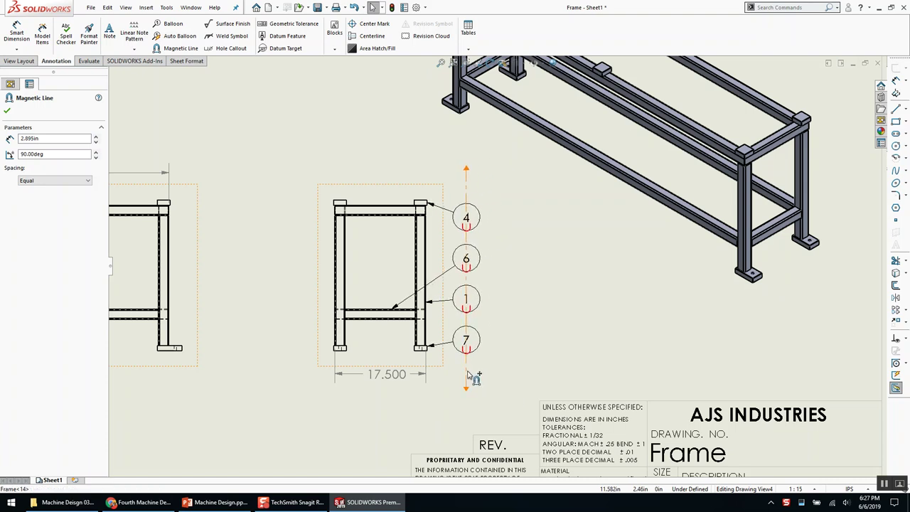
pyautogui.press('Escape')
# Attach an item-number balloon to the end crossbar in the top view, placing it outside the frame's upper corner
pyautogui.moveTo(285, 275); pyautogui.dragTo(591, 254, button='middle')
pyautogui.scroll(1, 591, 253)
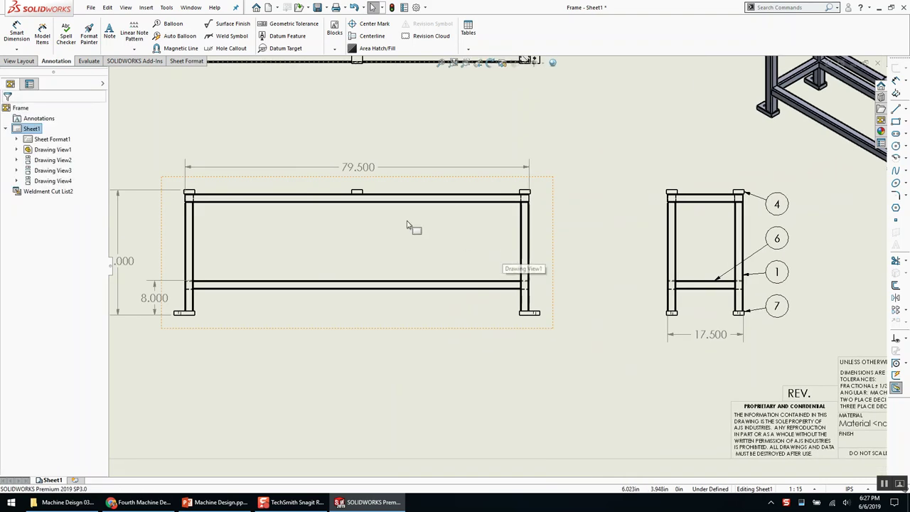
pyautogui.scroll(-1, 426, 217)
pyautogui.scroll(2, 393, 247)
pyautogui.moveTo(394, 248)
pyautogui.mouseDown(button='middle')
pyautogui.moveTo(363, 233)
pyautogui.moveTo(403, 382)
pyautogui.mouseUp(button='middle')
pyautogui.scroll(2, 403, 382)
pyautogui.scroll(-2, 456, 205)
pyautogui.scroll(-2, 527, 313)
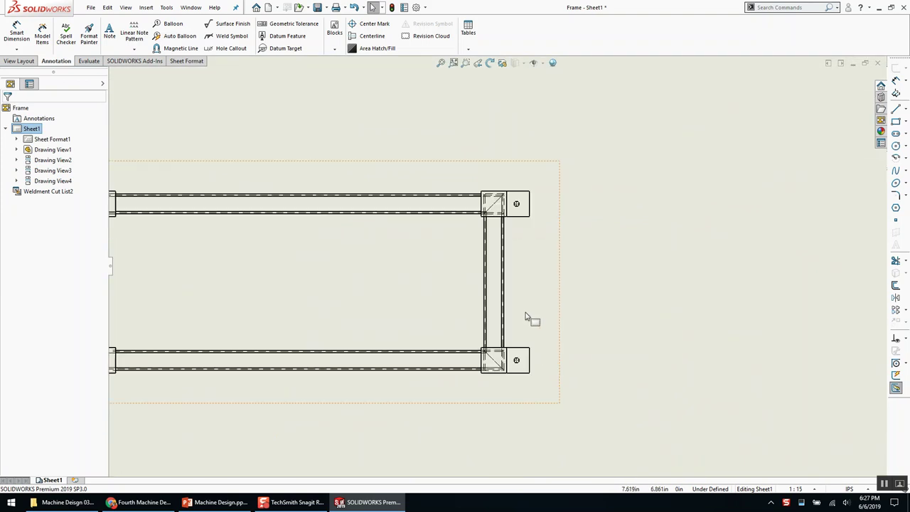
pyautogui.press('b')
pyautogui.scroll(-1, 507, 273)
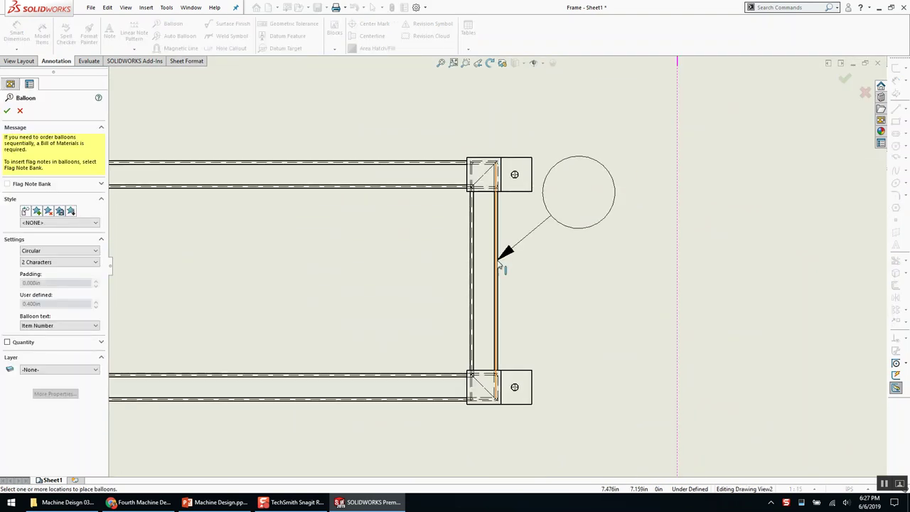
pyautogui.click(503, 260)
pyautogui.scroll(1, 503, 261)
pyautogui.click(636, 176)
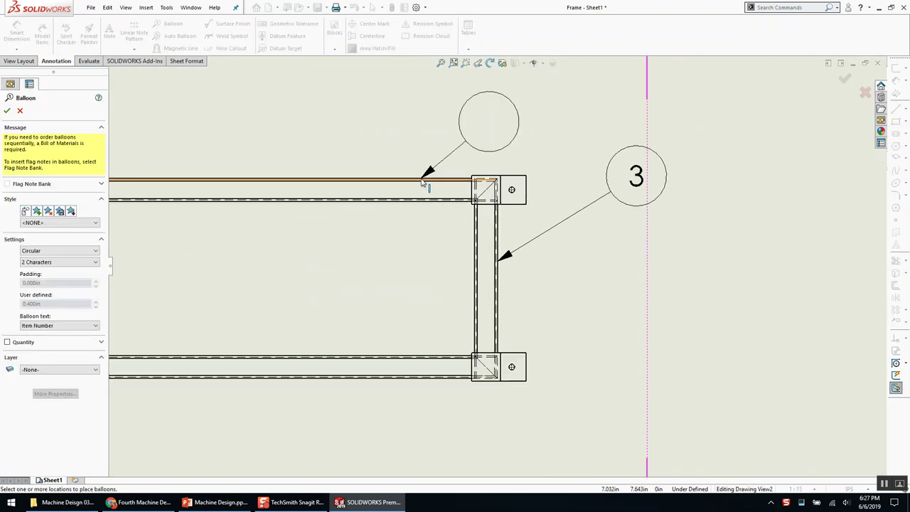
# Attach an item-number balloon to the long rear rail in the top view and finish ballooning
pyautogui.press('Escape')
pyautogui.press('Return')
pyautogui.moveTo(434, 181); pyautogui.dragTo(395, 246, button='middle')
pyautogui.scroll(-1, 395, 246)
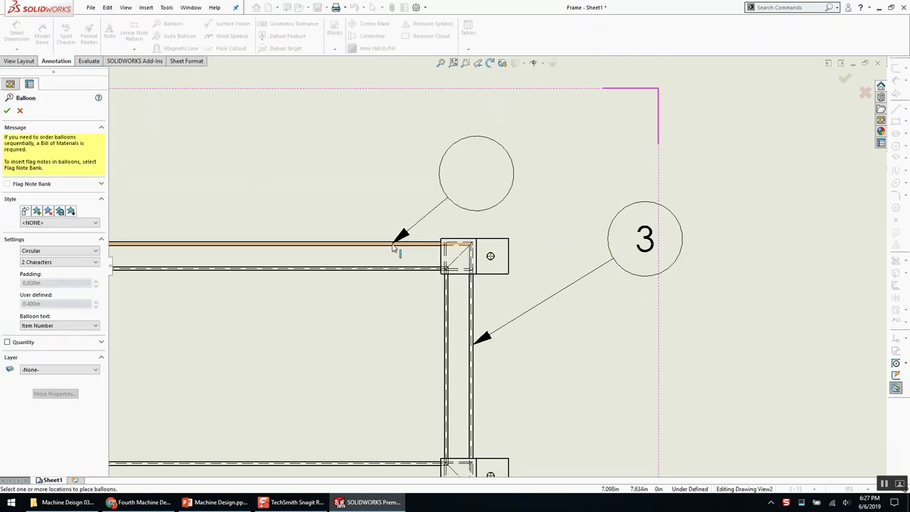
pyautogui.click(369, 245)
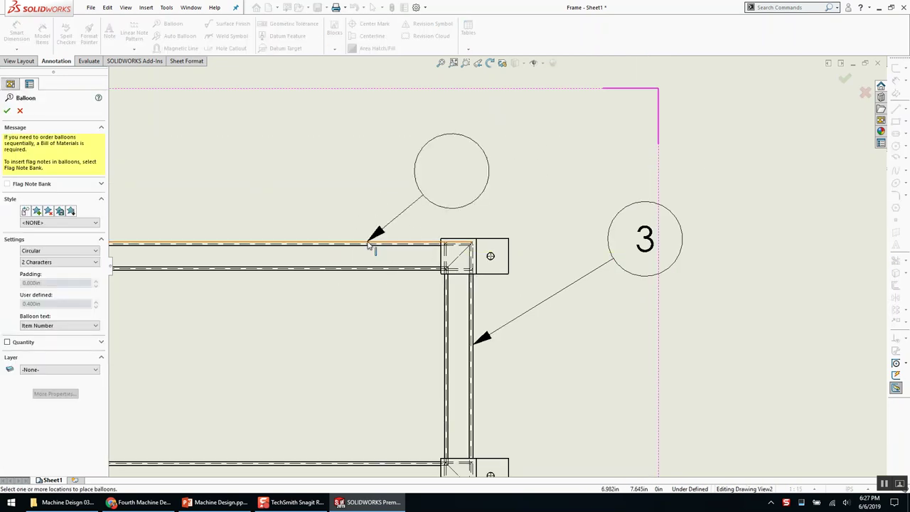
pyautogui.scroll(1, 575, 155)
pyautogui.click(574, 158)
pyautogui.press('Escape')
# Check the item balloons in the views against the cut list table and the isometric view
pyautogui.scroll(3, 384, 271)
pyautogui.moveTo(384, 271); pyautogui.dragTo(326, 267, button='middle')
pyautogui.scroll(1, 326, 267)
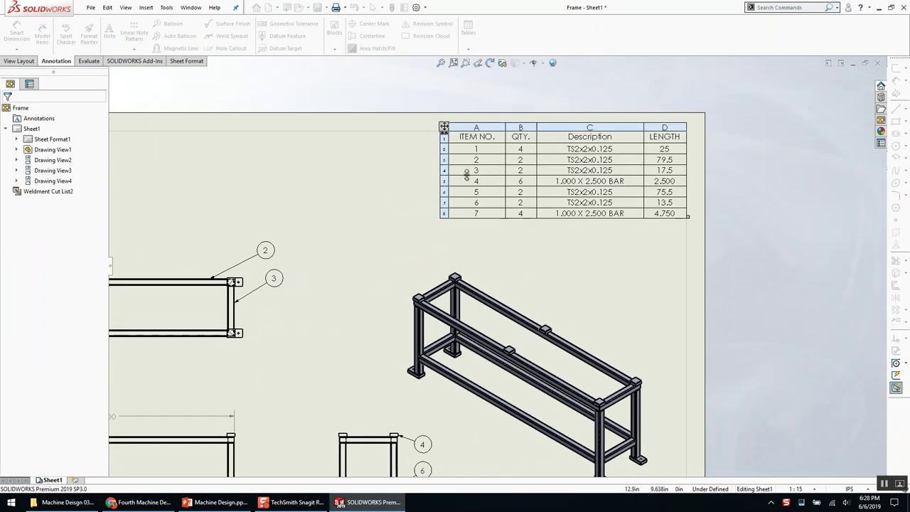
pyautogui.moveTo(324, 360); pyautogui.dragTo(440, 216, button='middle')
pyautogui.scroll(1, 439, 216)
pyautogui.click(527, 353)
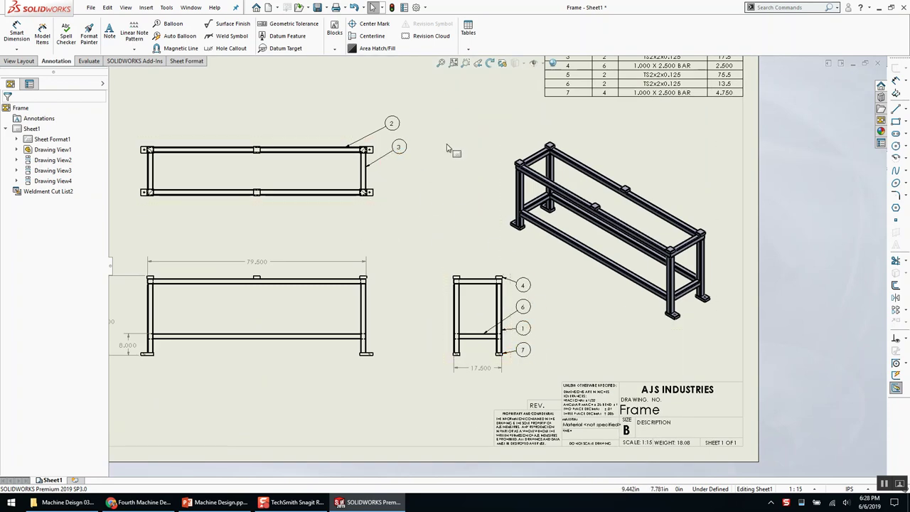
pyautogui.moveTo(564, 87); pyautogui.dragTo(532, 146, button='middle')
pyautogui.scroll(-1, 535, 142)
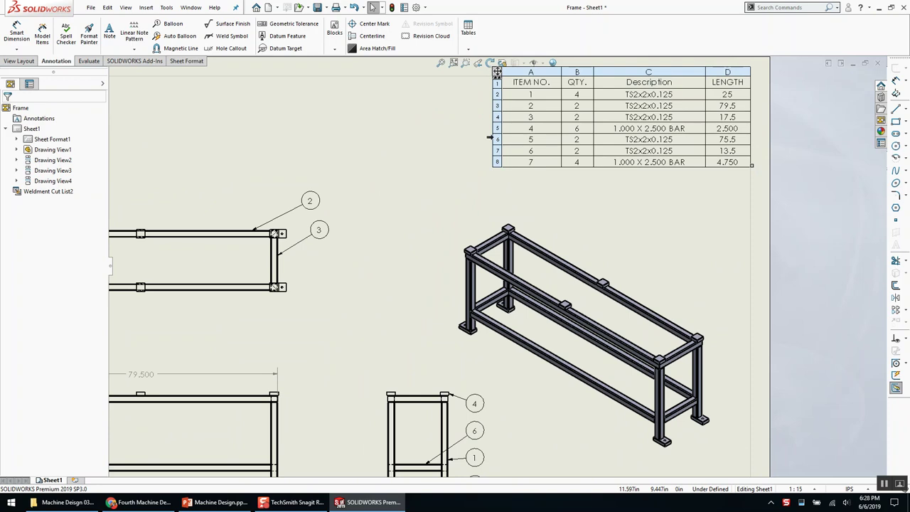
pyautogui.scroll(2, 431, 240)
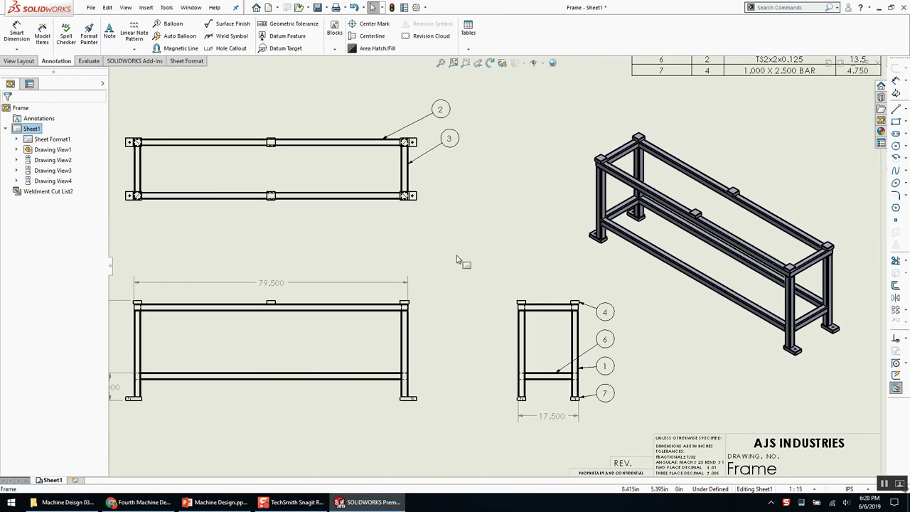
# Save the drawing as Frame.SLDDRW in the Machine Deisgn 03-07-2019 folder
pyautogui.press('f')
pyautogui.hotkey('ctrl', 's')
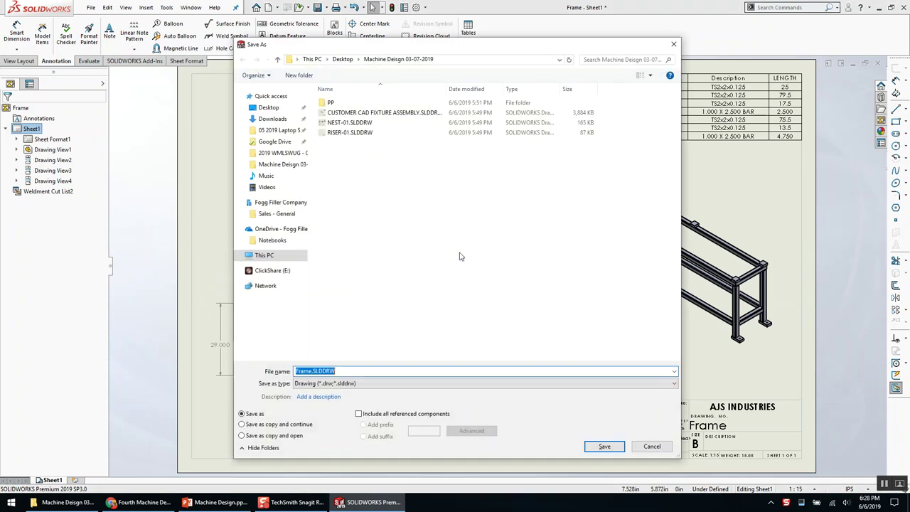
pyautogui.click(605, 447)
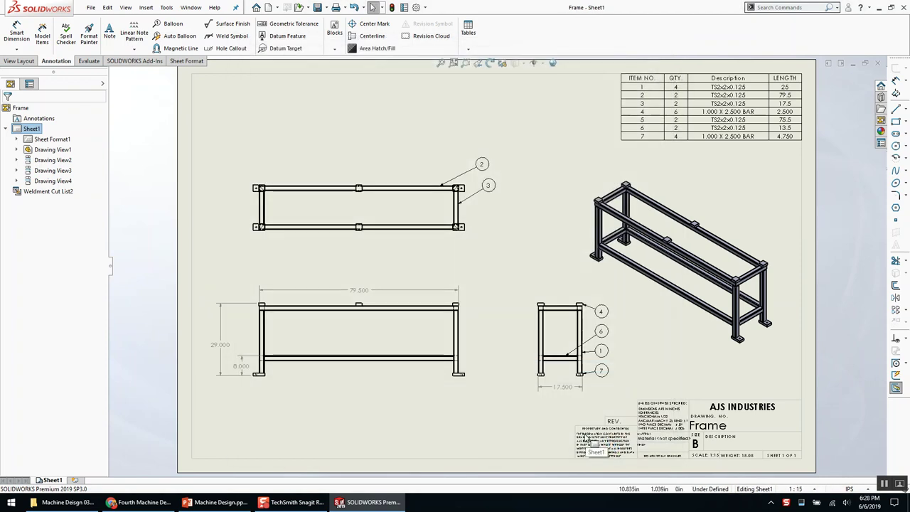
# Switch to the CUSTOMER CAD FIXTURE ASSEMBLY model and open its existing drawing of the same name
pyautogui.hotkey('ctrl', 'Tab')
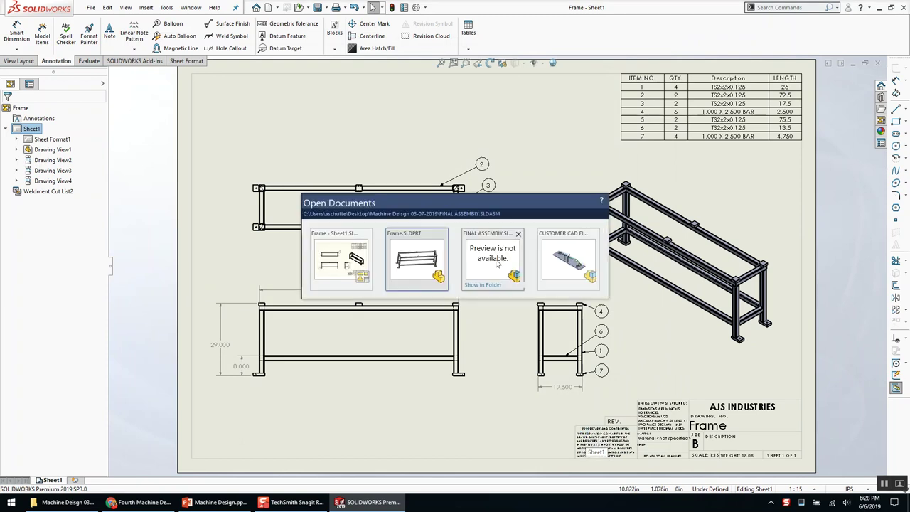
pyautogui.click(553, 256)
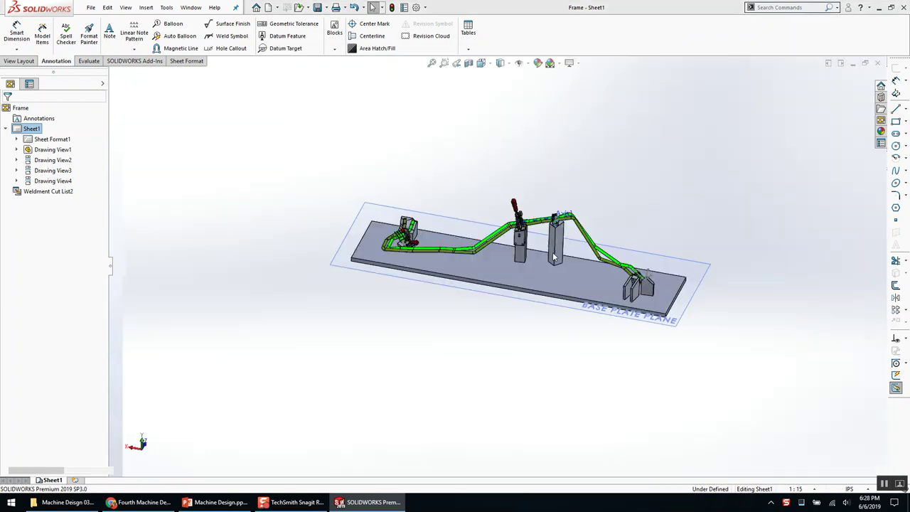
pyautogui.click(287, 8)
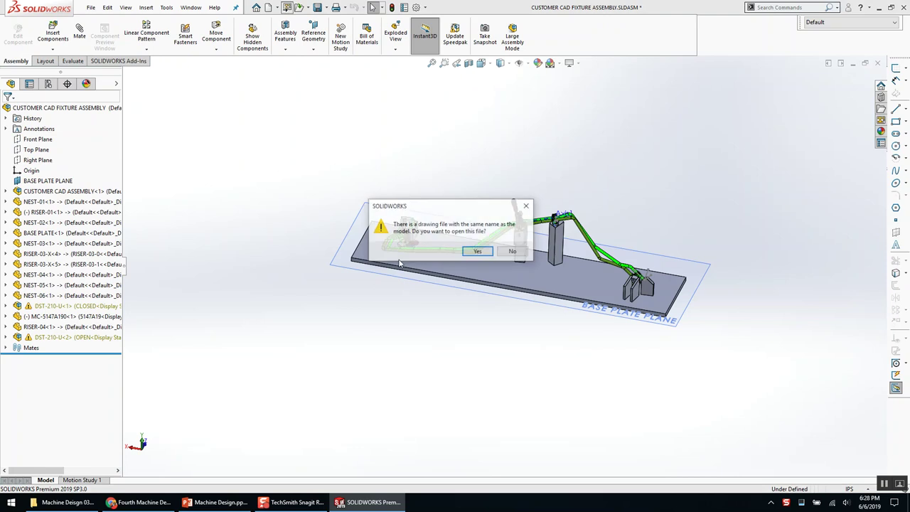
pyautogui.press('Return')
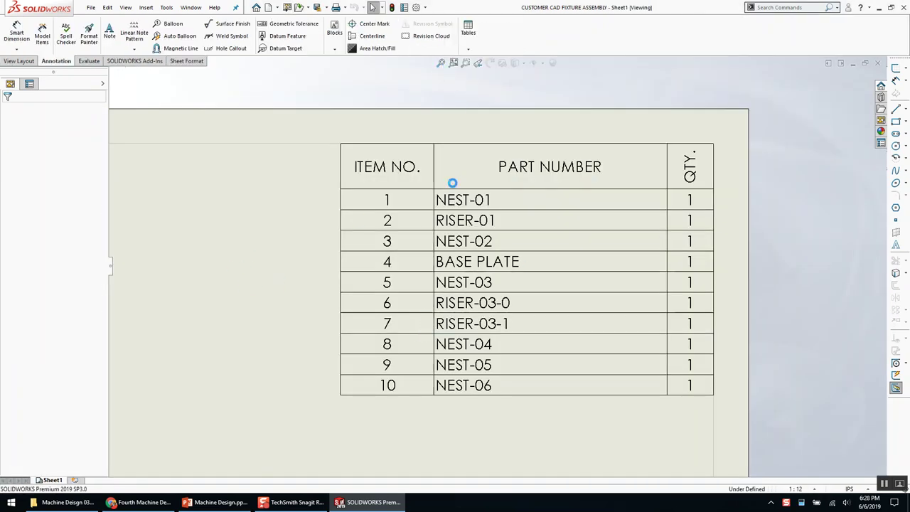
# Try the Parts only type on the bill of materials, then set it to Top-level only
pyautogui.press('f')
pyautogui.scroll(2, 242, 279)
pyautogui.moveTo(242, 279); pyautogui.dragTo(329, 262, button='middle')
pyautogui.scroll(-1, 554, 209)
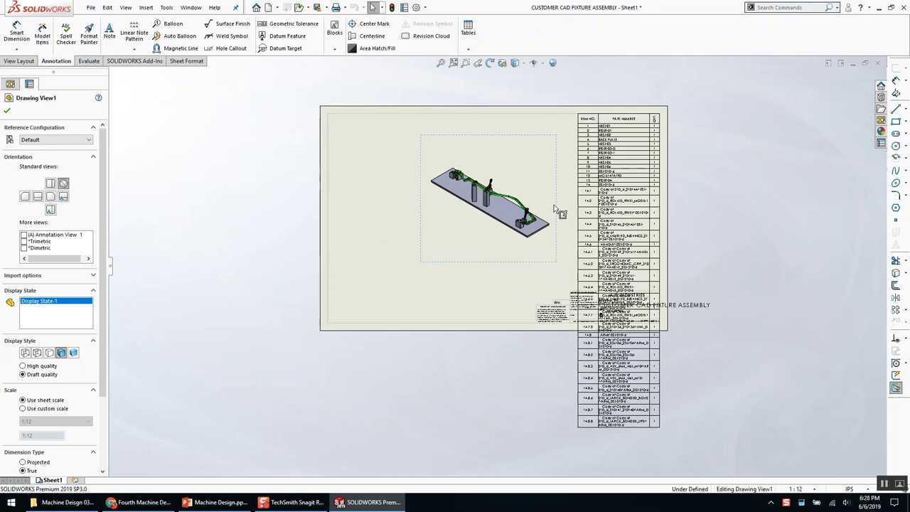
pyautogui.scroll(-1, 558, 210)
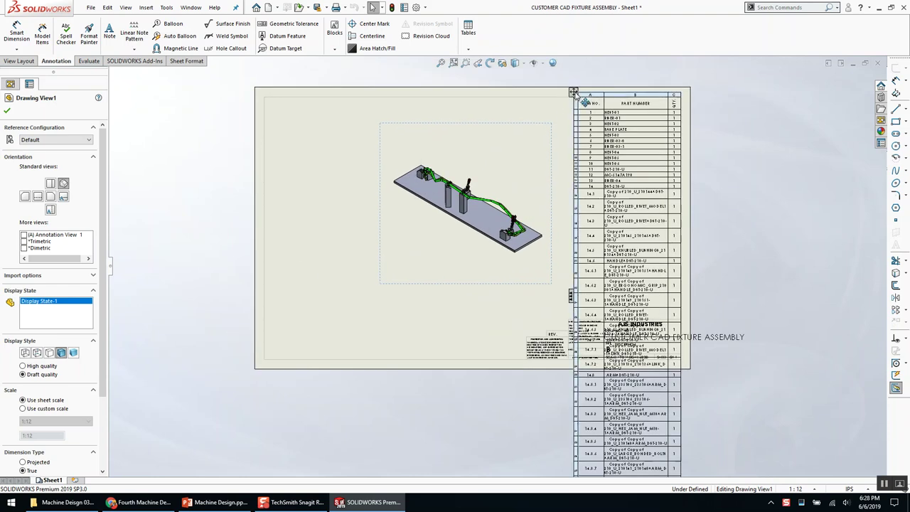
pyautogui.click(573, 92)
pyautogui.click(23, 199)
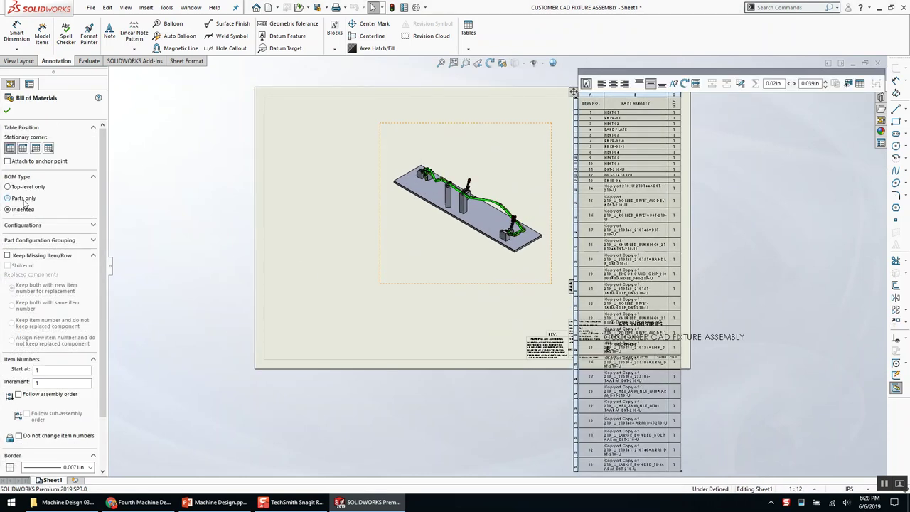
pyautogui.click(26, 188)
# Attach item-number balloons to the base plate, NEST-04, NEST-06, RISER-01 and NEST-03 in the isometric view
pyautogui.scroll(-2, 558, 178)
pyautogui.moveTo(481, 187); pyautogui.dragTo(453, 211, button='middle')
pyautogui.click(471, 306)
pyautogui.scroll(-2, 473, 304)
pyautogui.press('b')
pyautogui.click(512, 277)
pyautogui.click(445, 302)
pyautogui.click(415, 375)
pyautogui.click(330, 217)
pyautogui.click(330, 299)
pyautogui.click(297, 191)
pyautogui.click(277, 268)
pyautogui.click(231, 139)
pyautogui.click(170, 225)
# Attach a second balloon to the base plate's back edge and delete it again
pyautogui.click(320, 164)
pyautogui.click(355, 129)
pyautogui.press('Escape')
pyautogui.scroll(1, 547, 290)
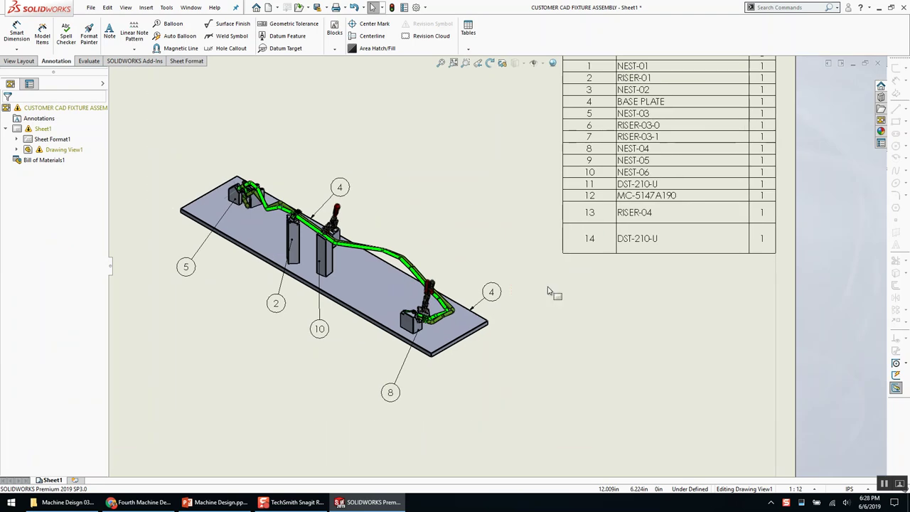
pyautogui.press('Delete')
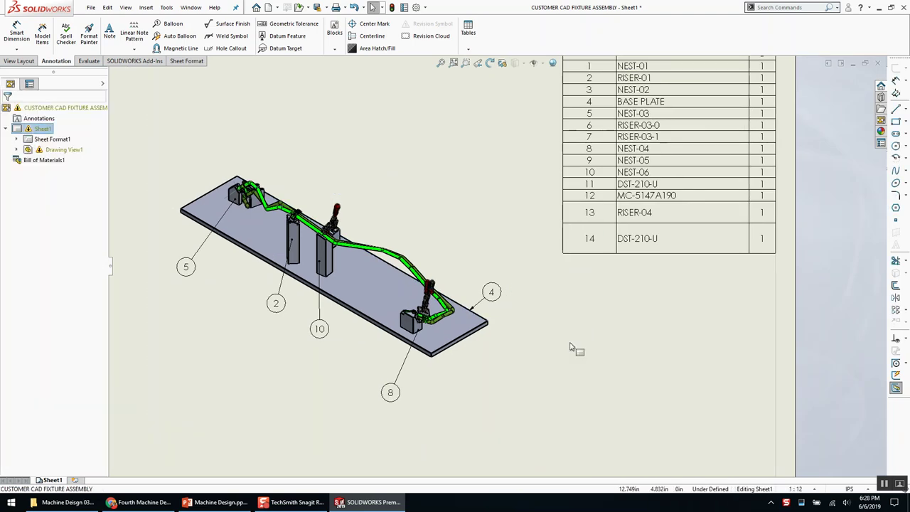
# Expand the assembly structure columns of the bill of materials to show the part icons and balloon indicators
pyautogui.scroll(-3, 554, 249)
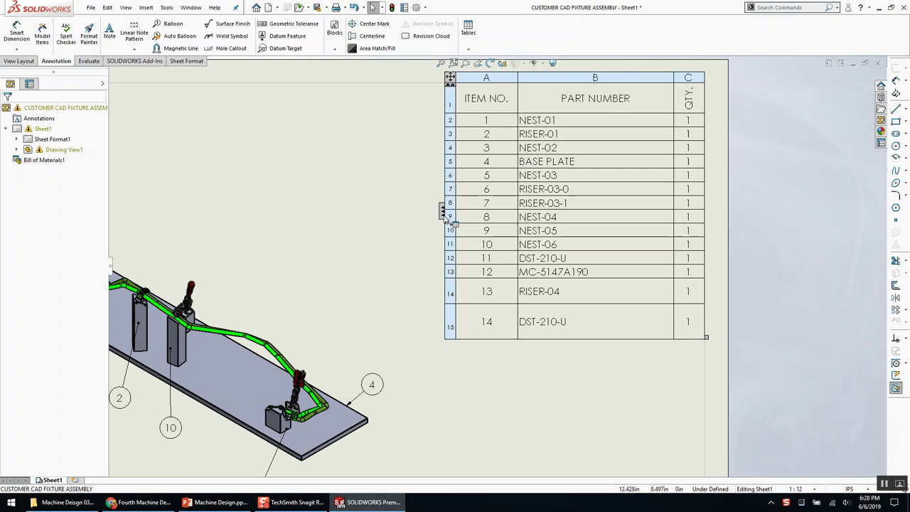
pyautogui.scroll(-2, 440, 218)
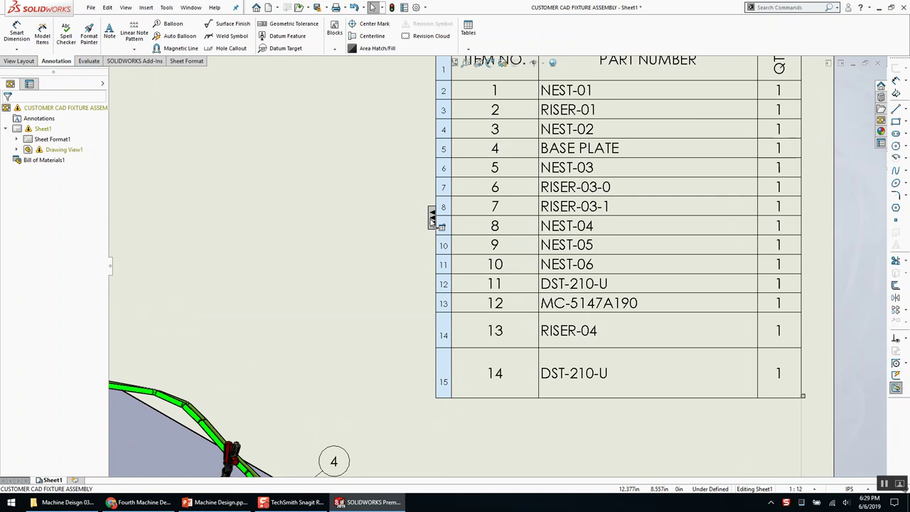
pyautogui.click(431, 220)
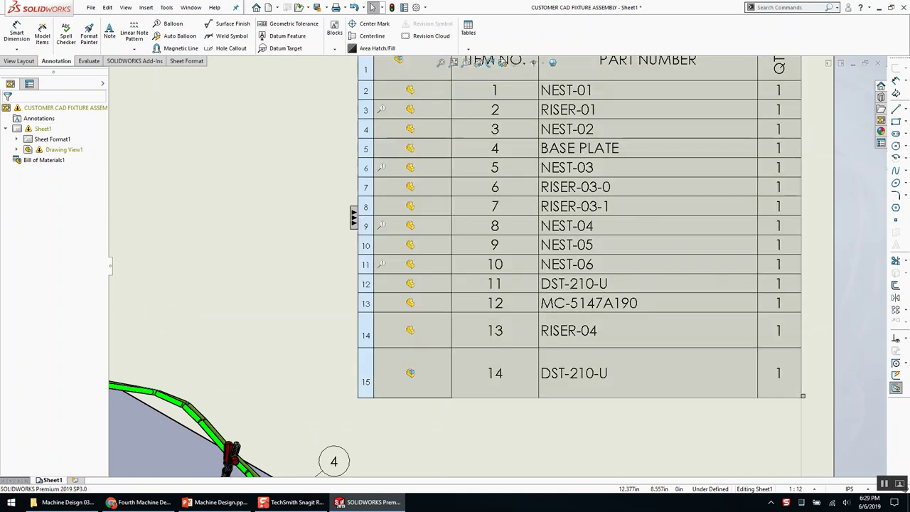
pyautogui.click(511, 427)
pyautogui.scroll(2, 511, 427)
pyautogui.scroll(1, 511, 428)
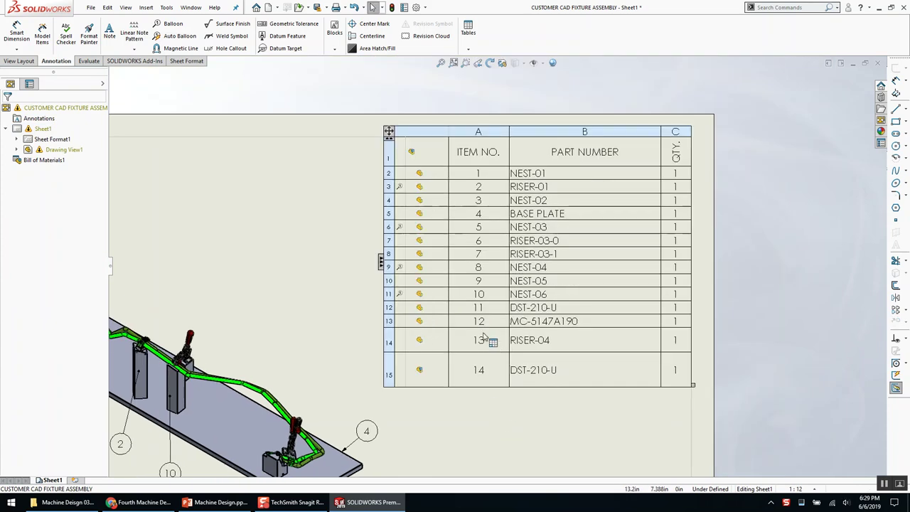
# Preview the RISER-04 and NEST-06 thumbnails in the bill of materials and examine which rows carry a balloon indicator
pyautogui.moveTo(426, 342)
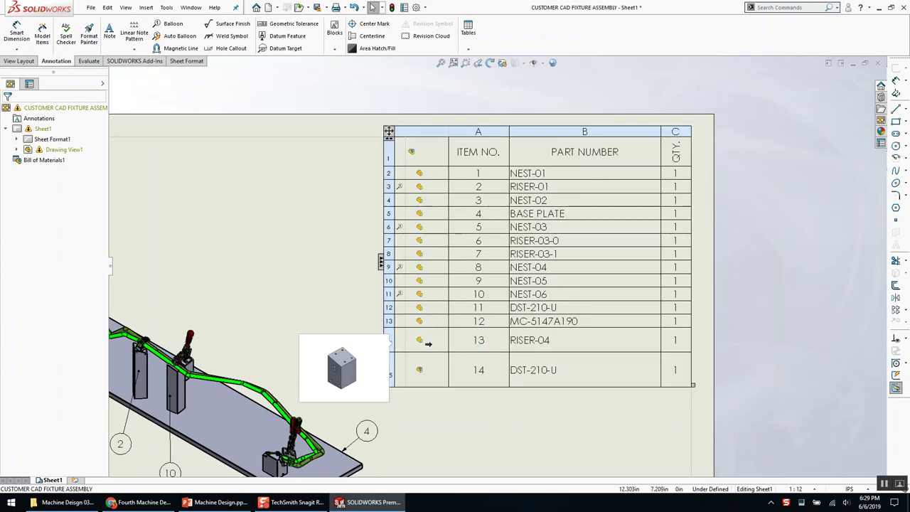
pyautogui.moveTo(422, 305)
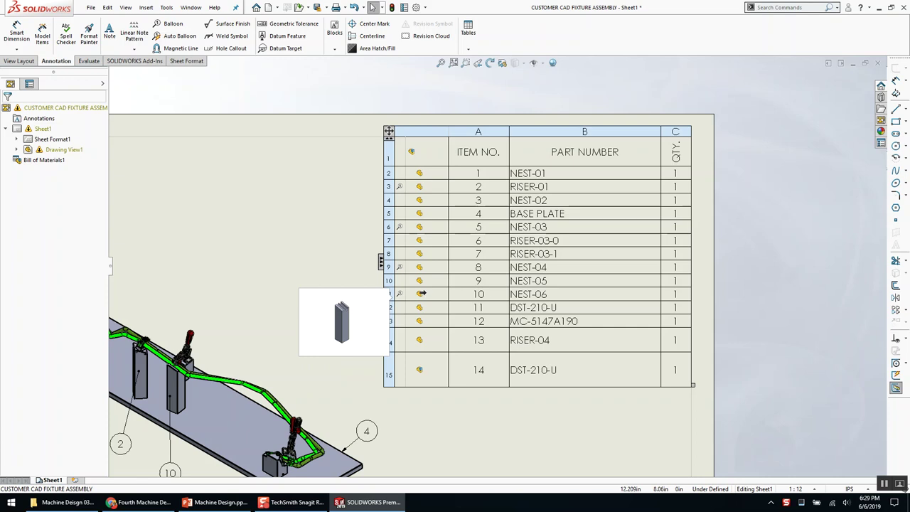
pyautogui.scroll(-5, 422, 293)
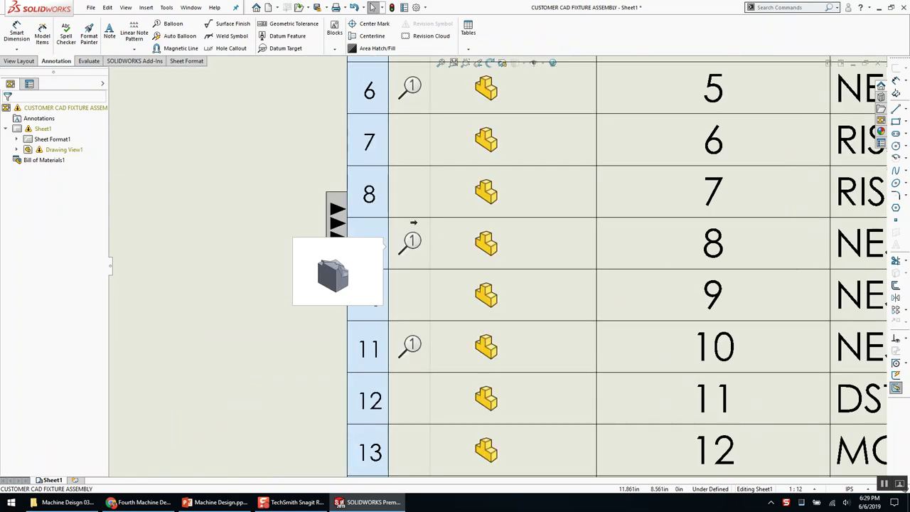
# Select the RISER-03-1 row in the bill of materials and locate the highlighted part in the isometric view
pyautogui.click(369, 194)
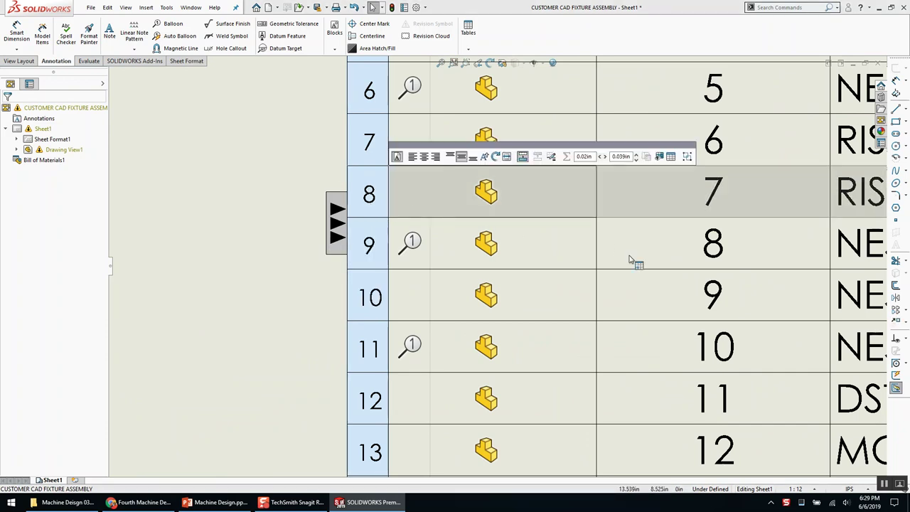
pyautogui.scroll(10, 597, 340)
pyautogui.scroll(-6, 446, 201)
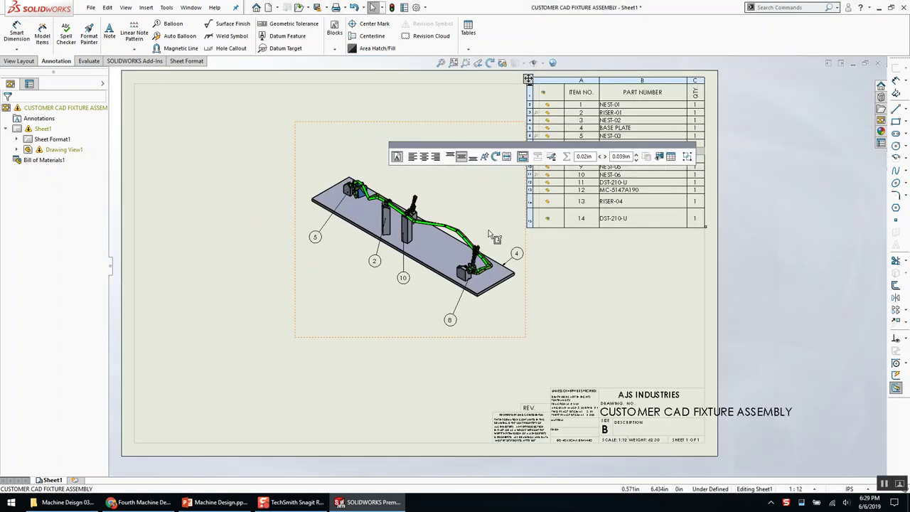
pyautogui.scroll(-6, 446, 201)
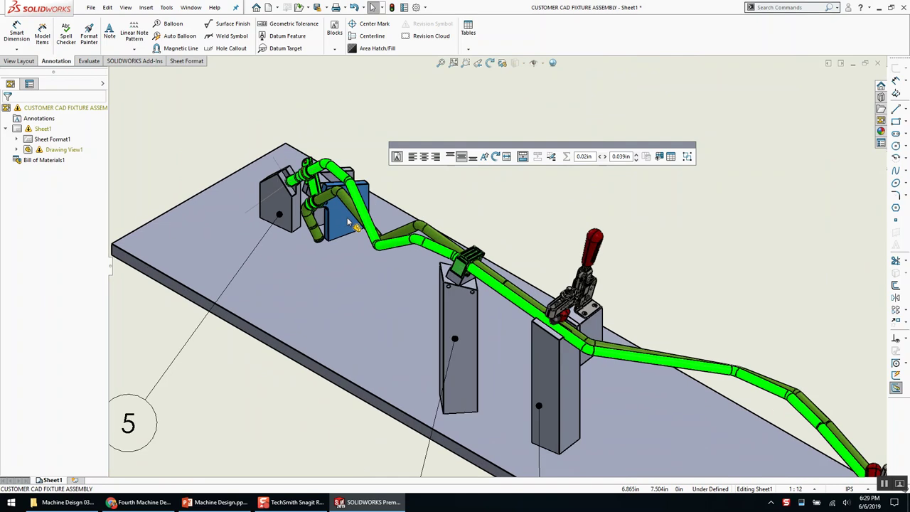
pyautogui.scroll(6, 611, 264)
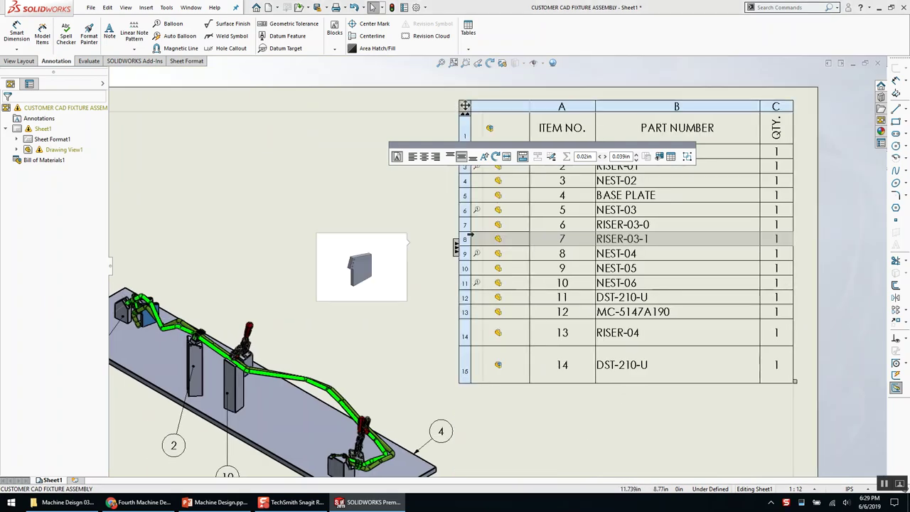
pyautogui.scroll(2, 223, 252)
pyautogui.scroll(-8, 313, 297)
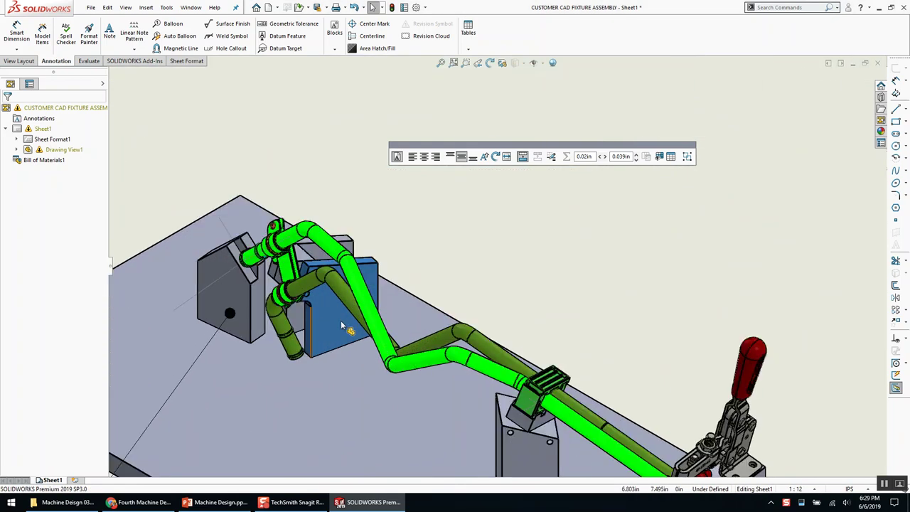
pyautogui.scroll(6, 609, 263)
pyautogui.scroll(2, 609, 268)
pyautogui.scroll(-6, 430, 260)
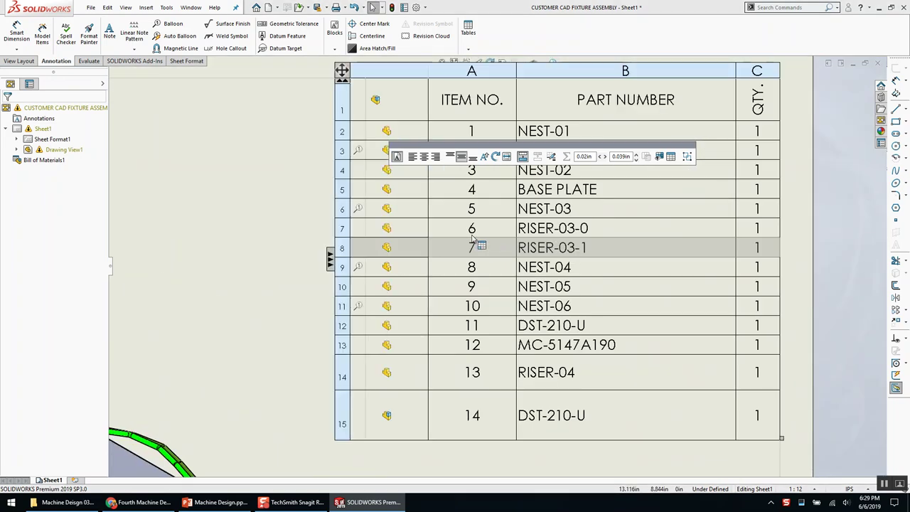
# Select the item 14 DST-210-U row in the bill of materials and locate the highlighted toggle clamp in the isometric view
pyautogui.scroll(2, 442, 292)
pyautogui.scroll(-1, 431, 351)
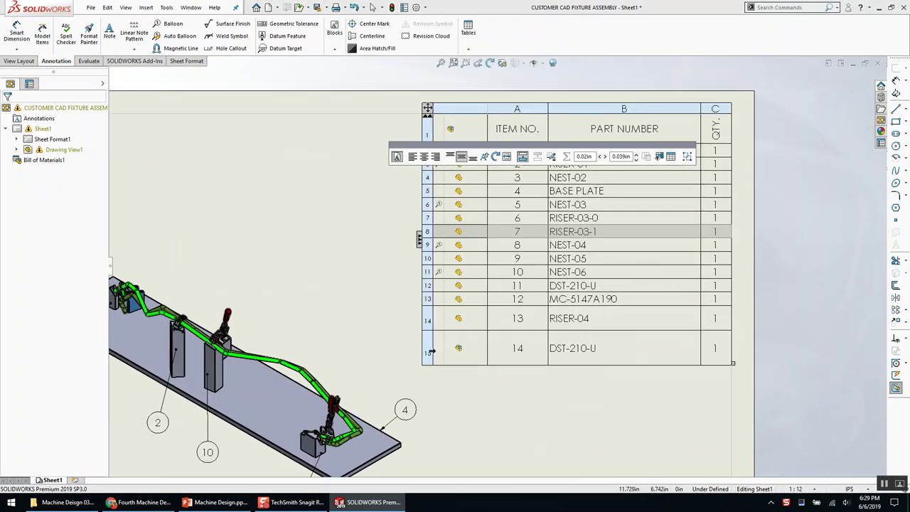
pyautogui.scroll(-3, 483, 386)
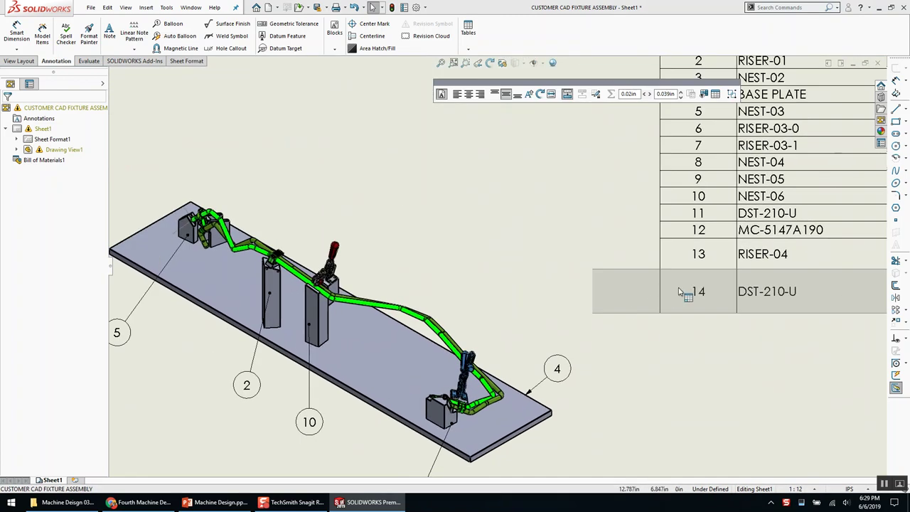
pyautogui.click(668, 291)
pyautogui.moveTo(622, 290)
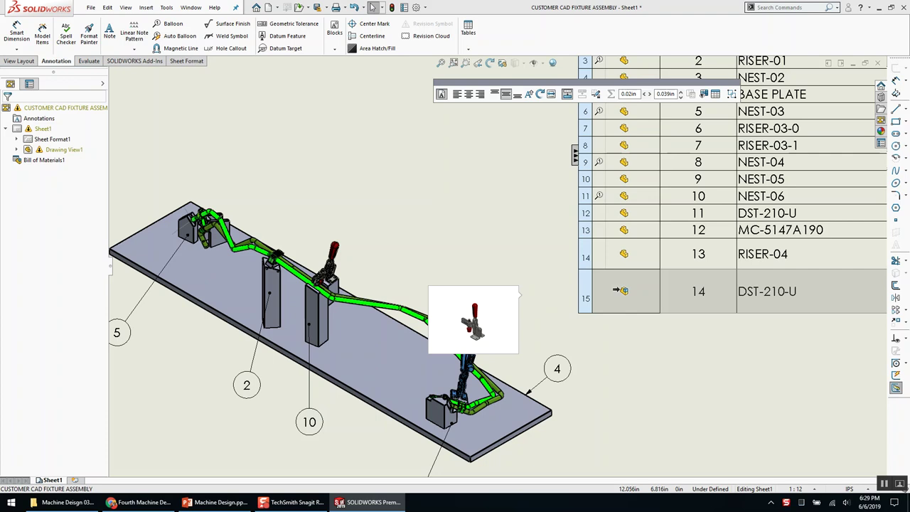
# Open the DST-210-U clamp assembly from its item 14 row in the bill of materials
pyautogui.rightClick(617, 290)
pyautogui.click(818, 341)
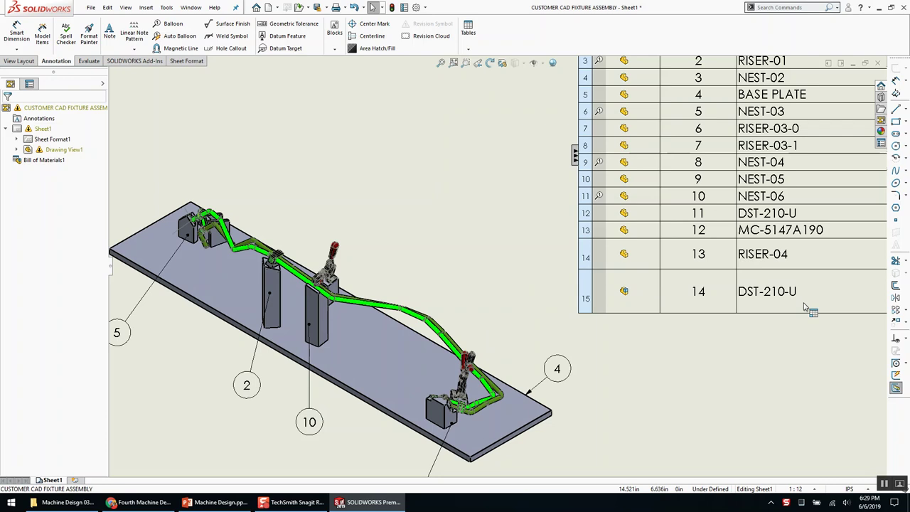
pyautogui.rightClick(807, 307)
pyautogui.click(828, 346)
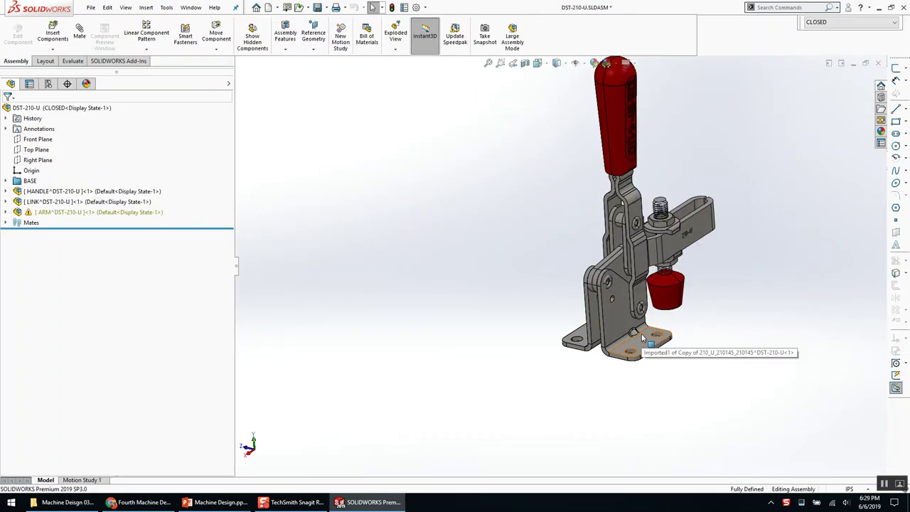
pyautogui.moveTo(642, 336); pyautogui.dragTo(604, 323, button='middle')
# Show the clamp assembly's OPEN configuration, reactivate CLOSED, and return to the fixture assembly drawing
pyautogui.click(48, 83)
pyautogui.doubleClick(51, 136)
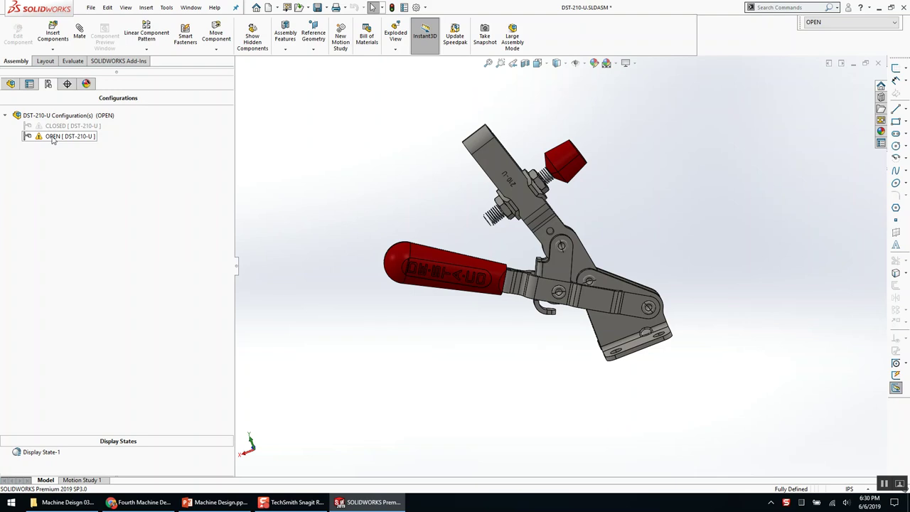
pyautogui.doubleClick(68, 125)
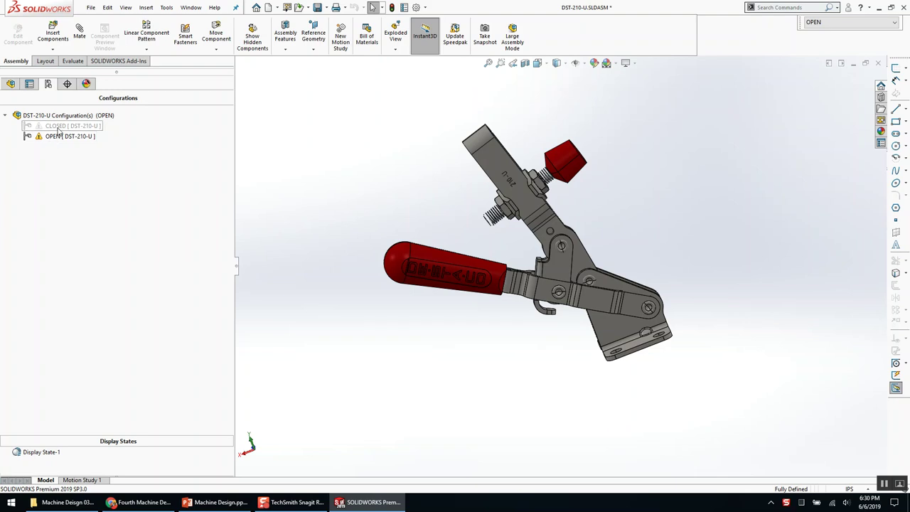
pyautogui.hotkey('ctrl', 'Tab')
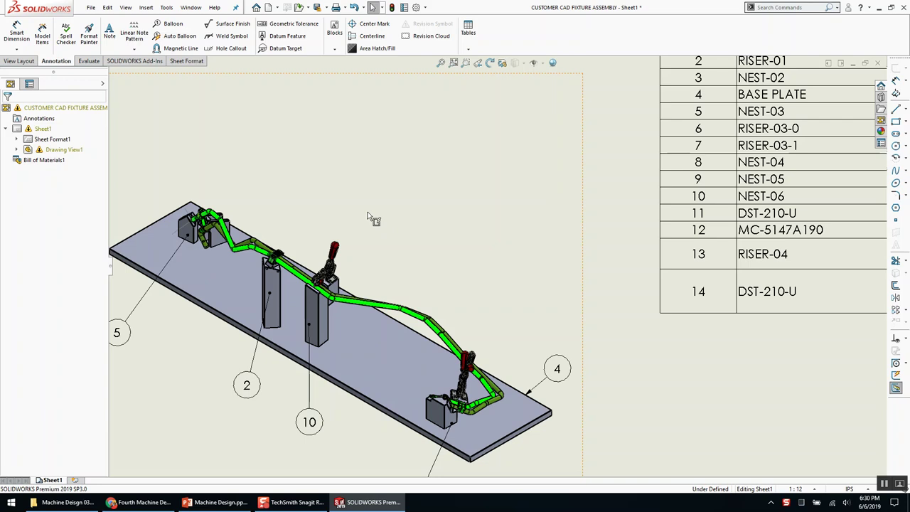
# Reopen dst-210-u.sldasm from the item 14 row of the drawing's bill of materials
pyautogui.scroll(2, 536, 325)
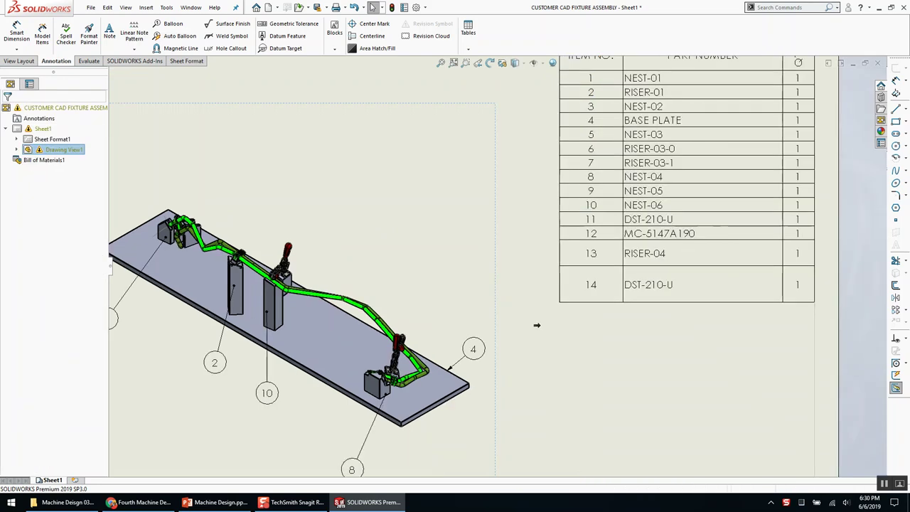
pyautogui.rightClick(382, 286)
pyautogui.press('Escape')
pyautogui.rightClick(533, 279)
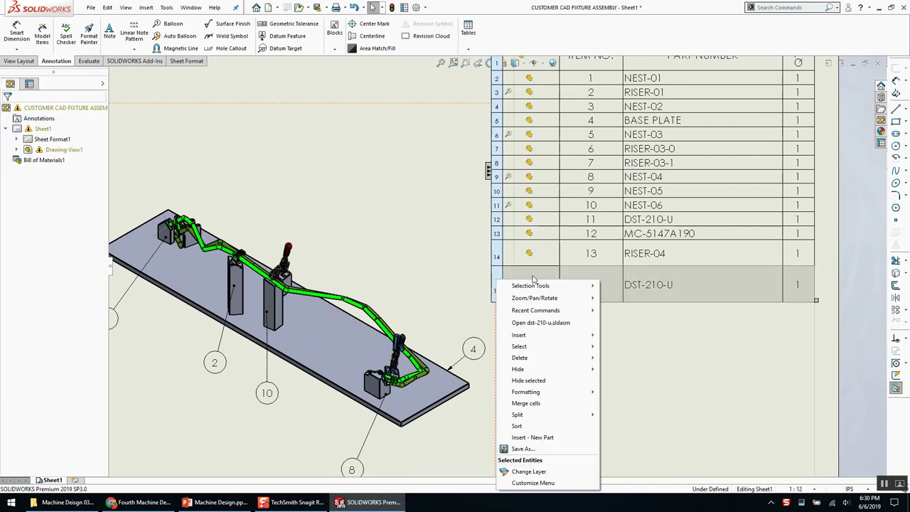
pyautogui.click(530, 322)
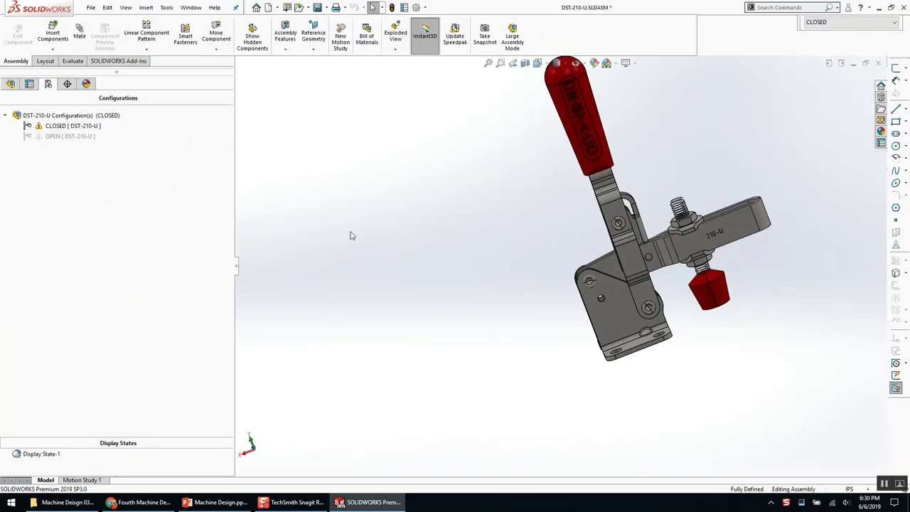
# Examine the child component display option in the properties of the CLOSED and OPEN configurations, leaving both unchanged
pyautogui.rightClick(61, 127)
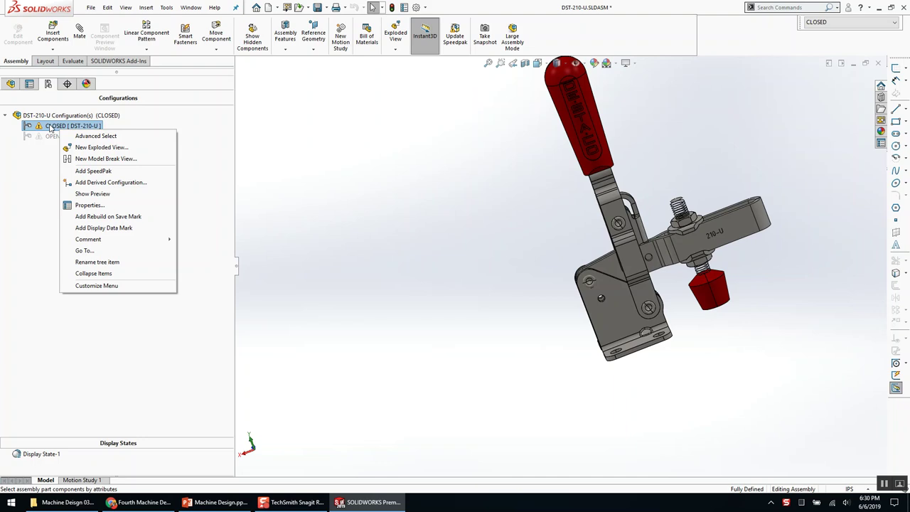
pyautogui.click(89, 205)
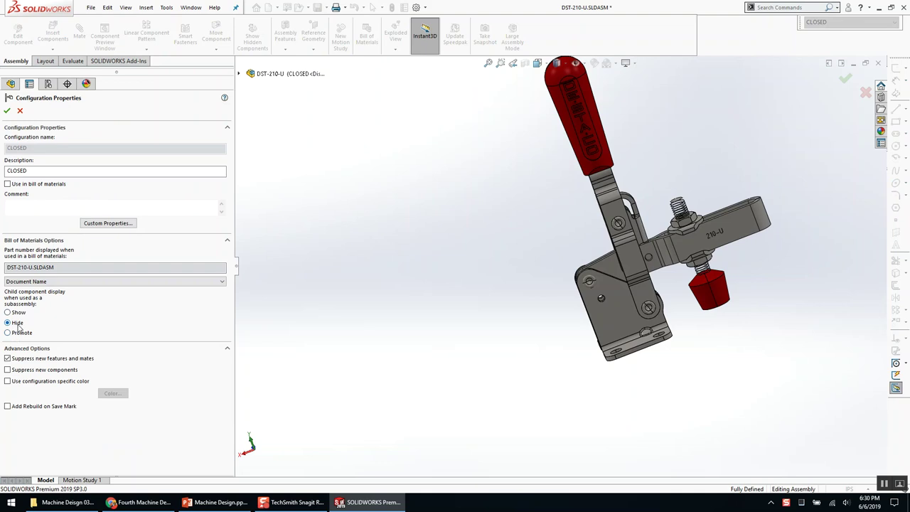
pyautogui.click(20, 110)
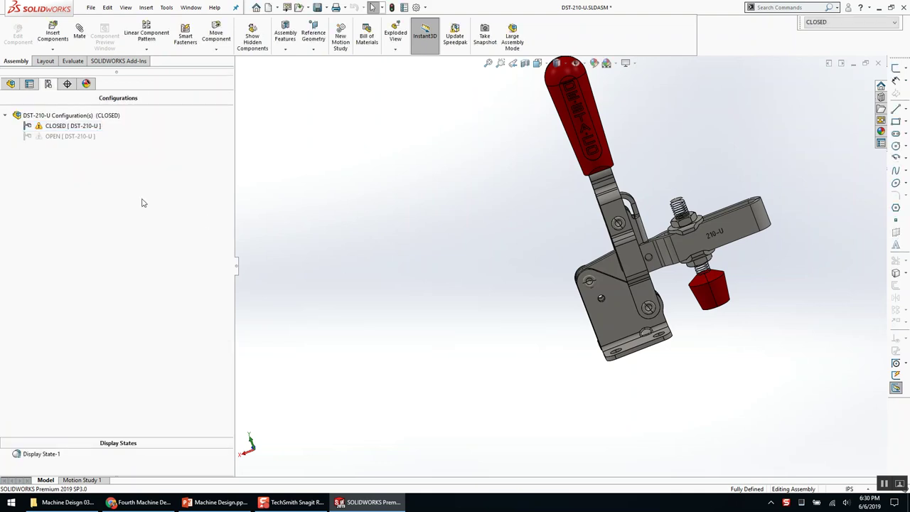
pyautogui.rightClick(47, 141)
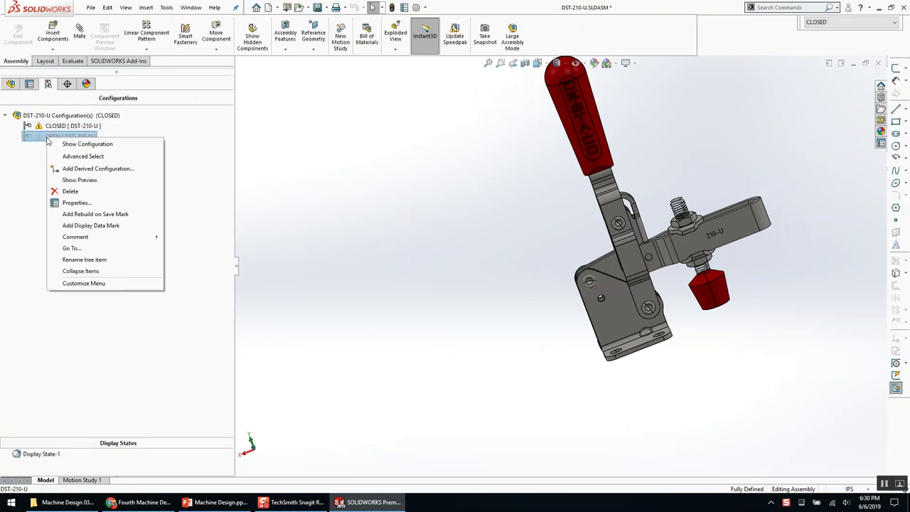
pyautogui.click(95, 204)
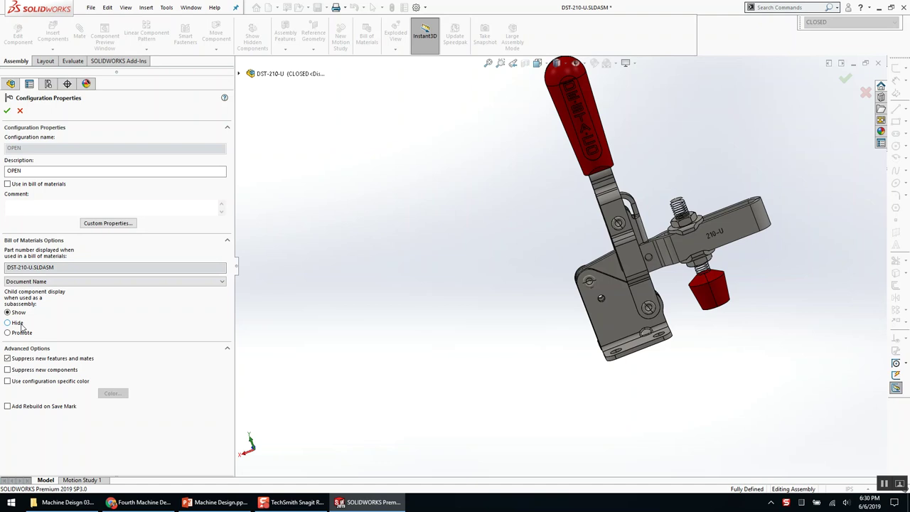
pyautogui.press('Escape')
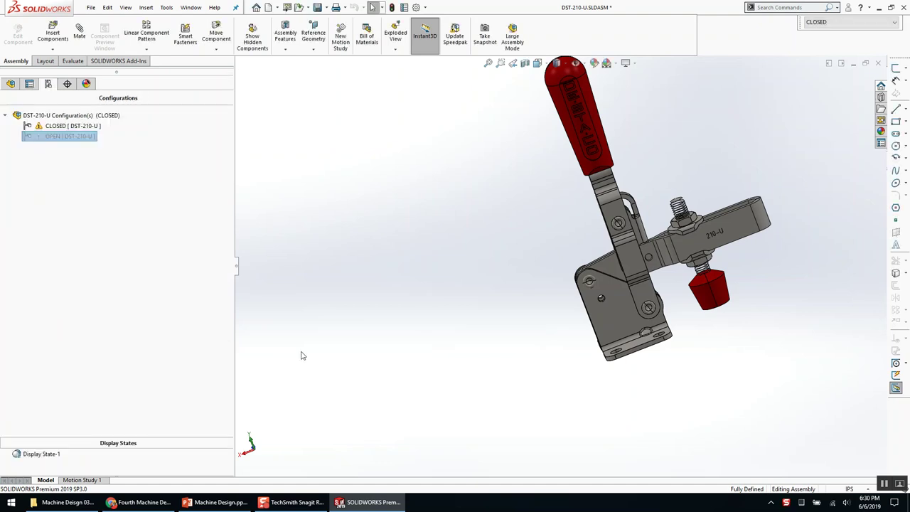
# Return to the fixture assembly drawing and examine its ballooned parts and the balloon indicators in the bill of materials
pyautogui.hotkey('ctrl', 'Tab')
pyautogui.click(420, 217)
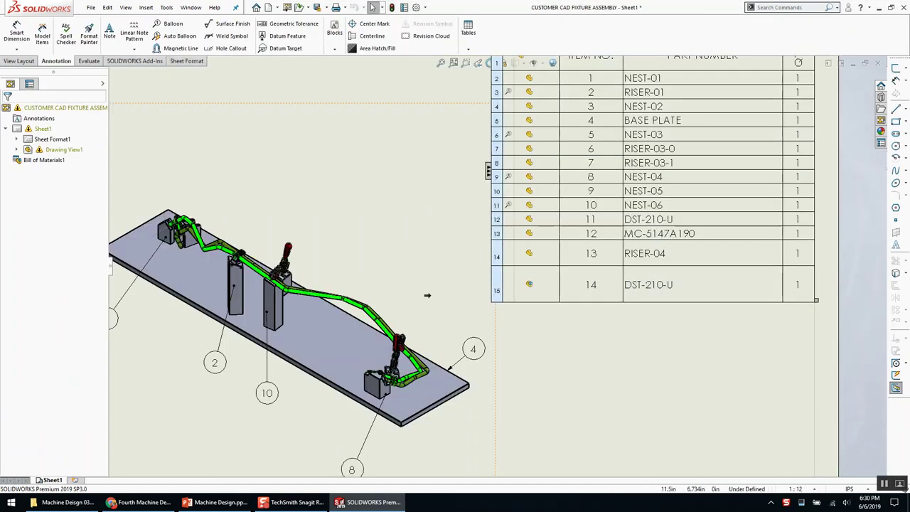
pyautogui.scroll(-5, 331, 287)
pyautogui.moveTo(399, 313); pyautogui.dragTo(513, 235, button='middle')
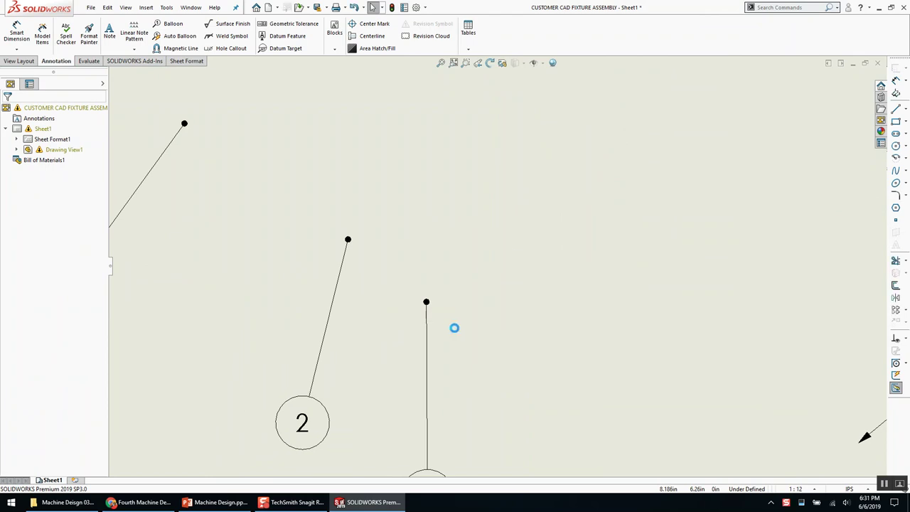
pyautogui.click(510, 361)
pyautogui.moveTo(509, 361); pyautogui.dragTo(605, 238, button='middle')
pyautogui.scroll(1, 605, 238)
pyautogui.scroll(-1, 572, 128)
pyautogui.moveTo(595, 140); pyautogui.dragTo(473, 342, button='middle')
pyautogui.scroll(-1, 450, 251)
pyautogui.moveTo(480, 290); pyautogui.dragTo(252, 140, button='middle')
pyautogui.scroll(2, 610, 363)
pyautogui.moveTo(492, 377); pyautogui.dragTo(422, 333, button='middle')
pyautogui.scroll(3, 422, 333)
pyautogui.moveTo(762, 265)
pyautogui.mouseDown(button='middle')
pyautogui.moveTo(482, 245)
pyautogui.moveTo(418, 306)
pyautogui.mouseUp(button='middle')
pyautogui.scroll(3, 442, 244)
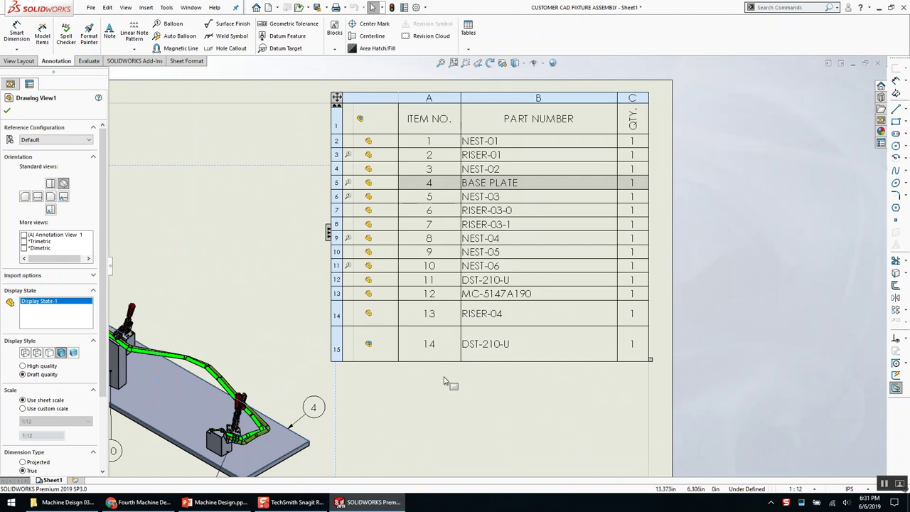
# Compare the item 11 and item 14 DST-210-U rows and their component icons in the bill of materials
pyautogui.moveTo(464, 314); pyautogui.dragTo(541, 285, button='middle')
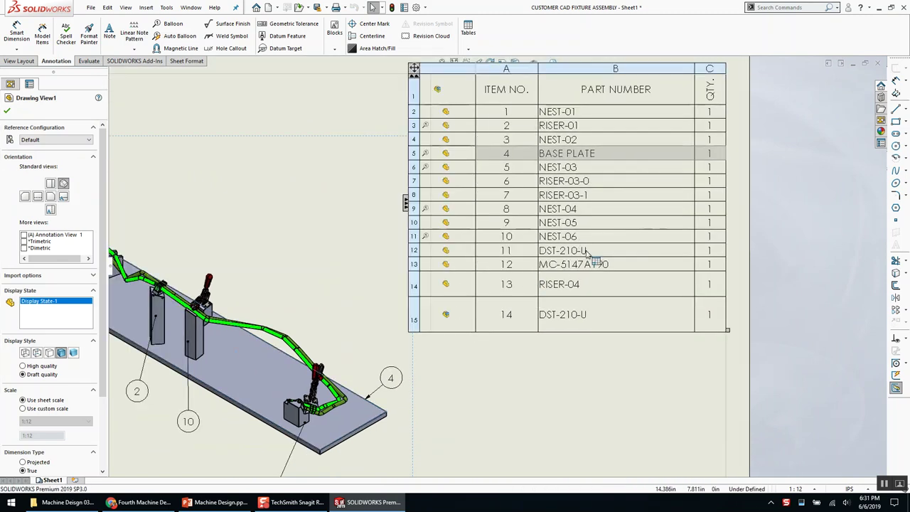
pyautogui.click(551, 255)
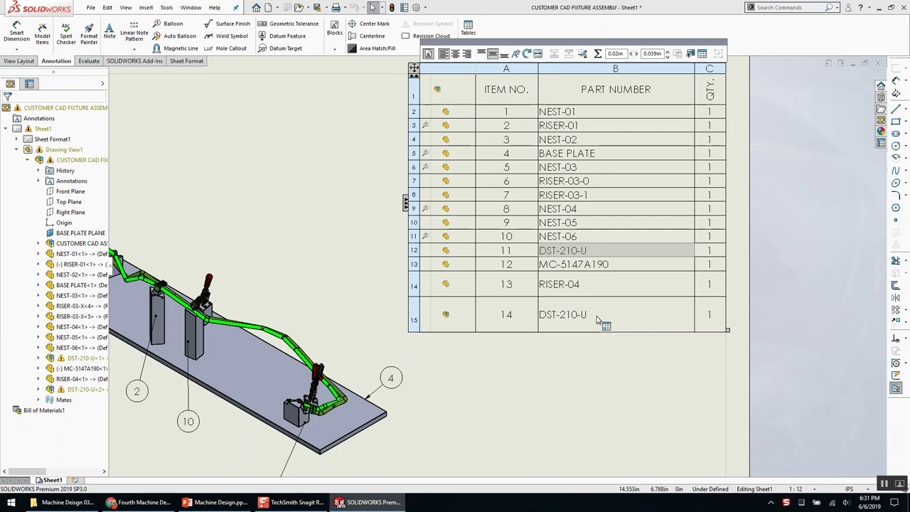
pyautogui.scroll(2, 440, 349)
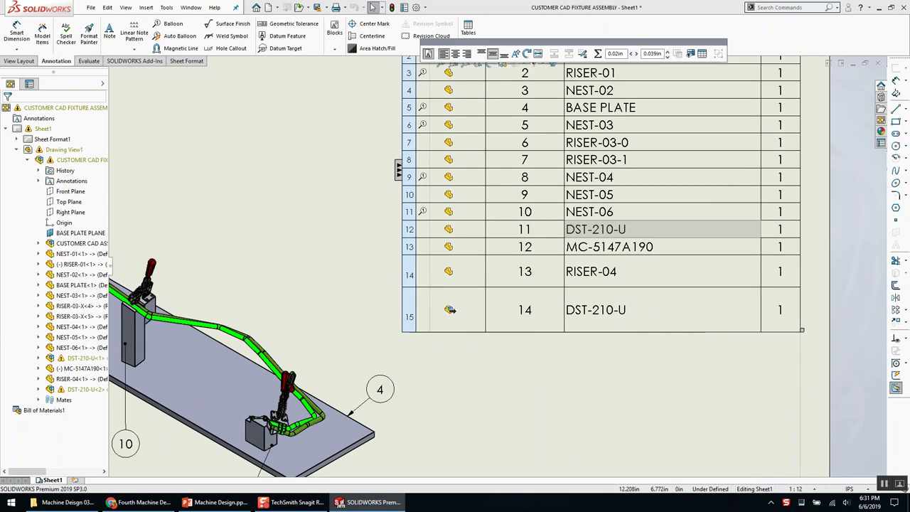
# Set item 14's DST-210-U component options to hide child components, with Document Name as the part number source
pyautogui.rightClick(448, 309)
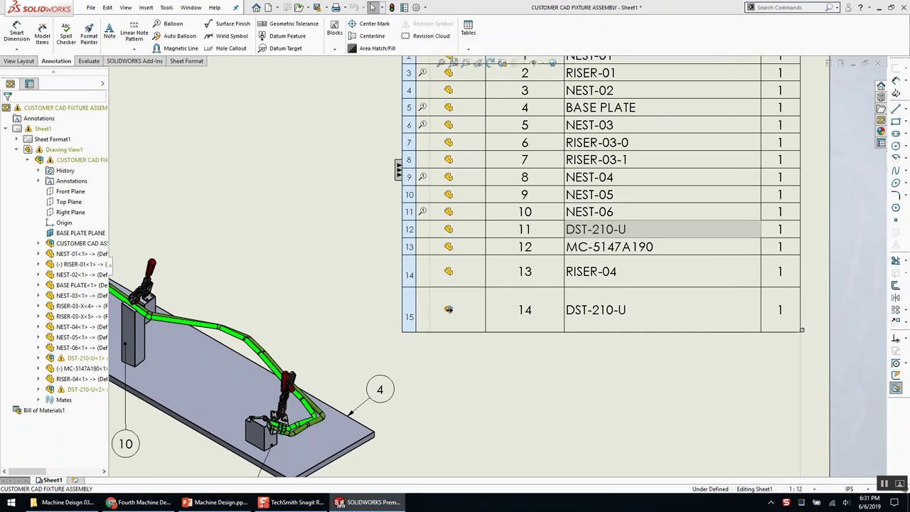
pyautogui.rightClick(622, 332)
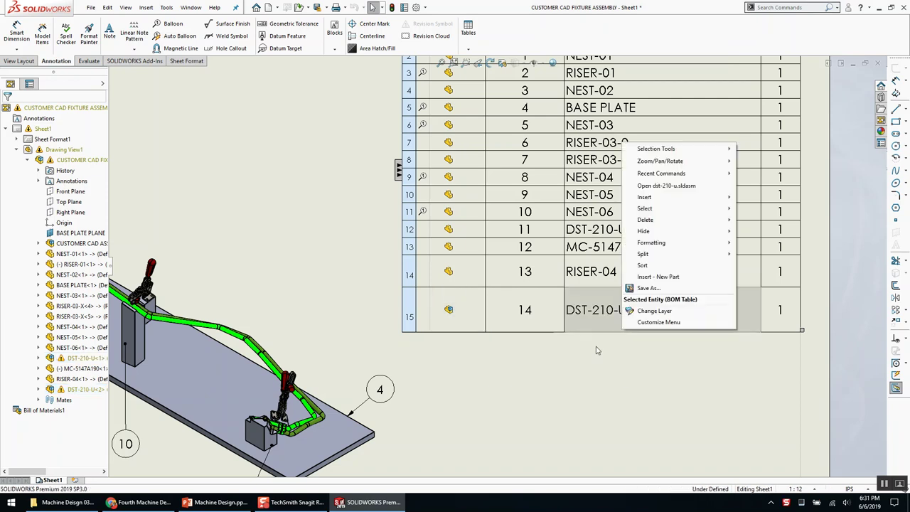
pyautogui.rightClick(440, 323)
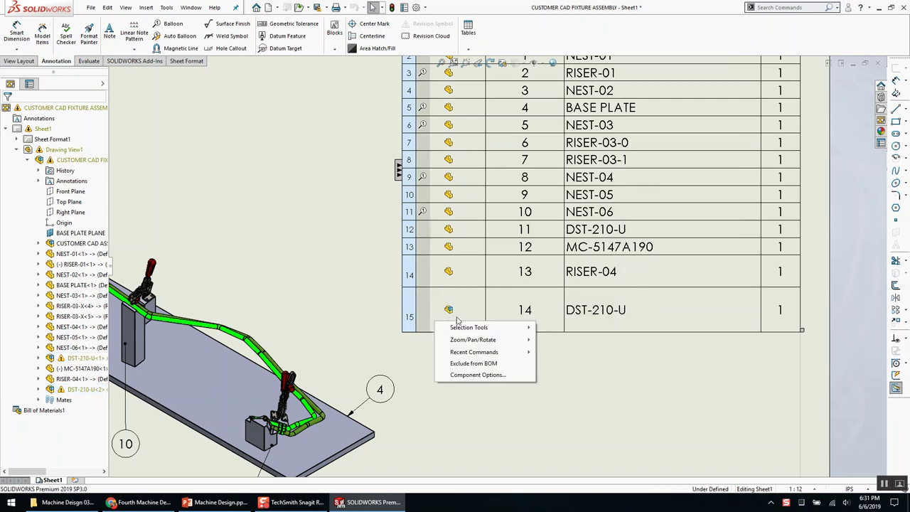
pyautogui.click(402, 185)
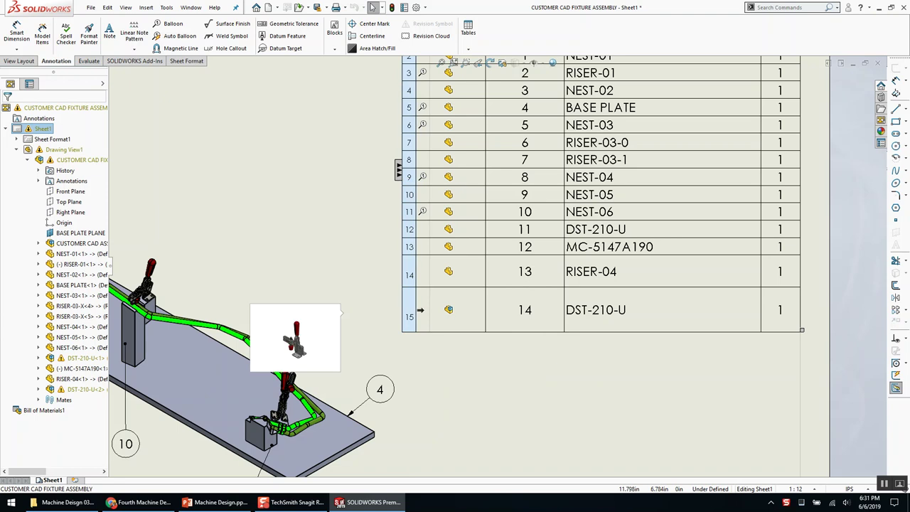
pyautogui.rightClick(421, 311)
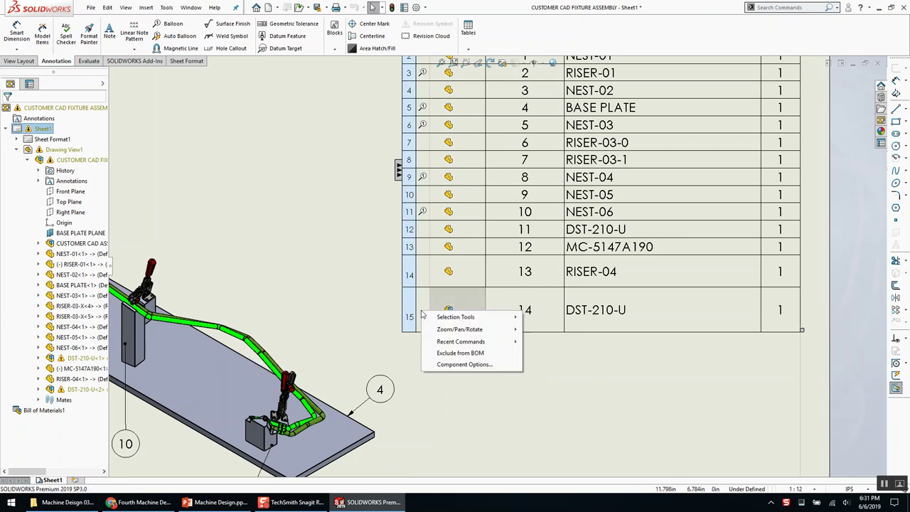
pyautogui.click(483, 364)
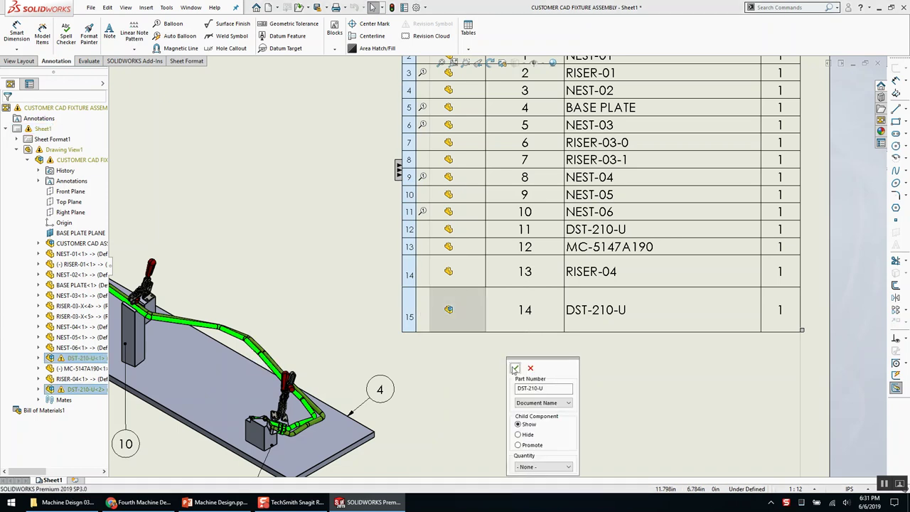
pyautogui.click(548, 403)
pyautogui.click(548, 411)
pyautogui.click(518, 434)
pyautogui.click(514, 367)
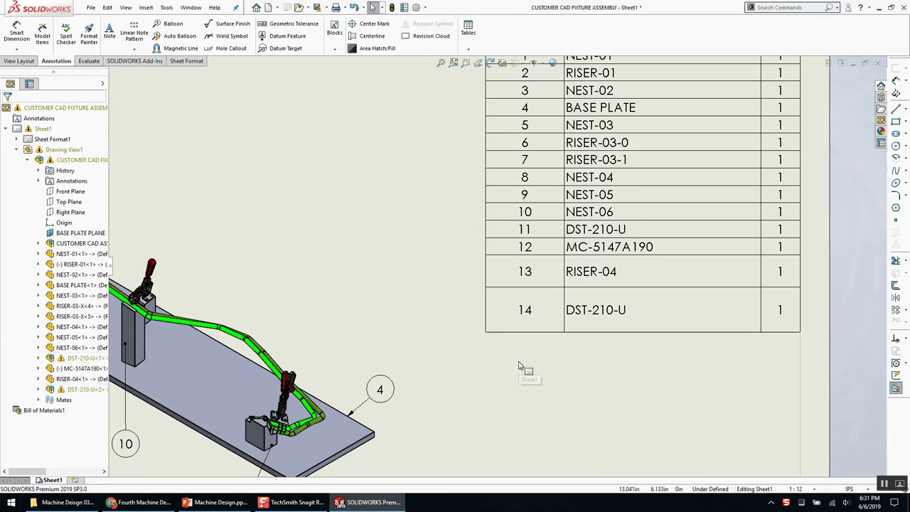
# Check the component icon and thumbnail of the item 14 DST-210-U row in the bill of materials
pyautogui.scroll(2, 518, 363)
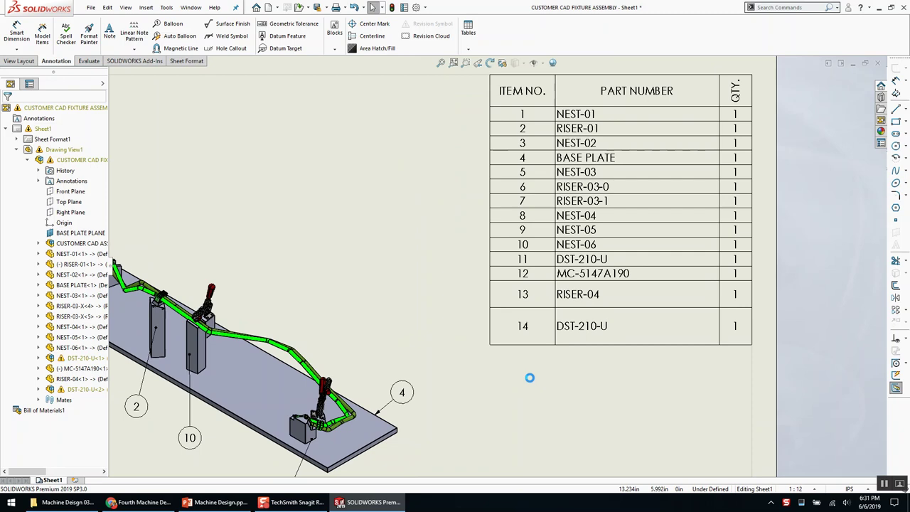
pyautogui.click(523, 325)
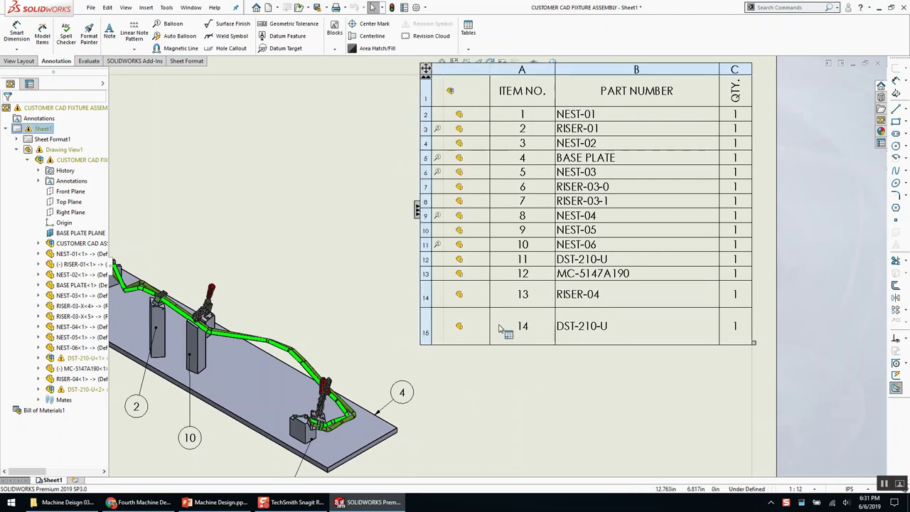
pyautogui.moveTo(463, 323)
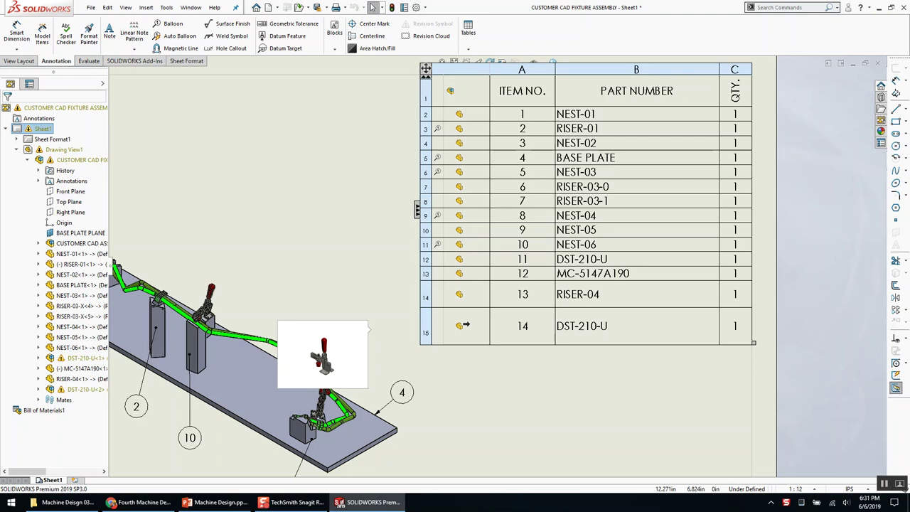
pyautogui.moveTo(466, 325); pyautogui.dragTo(401, 334, button='middle')
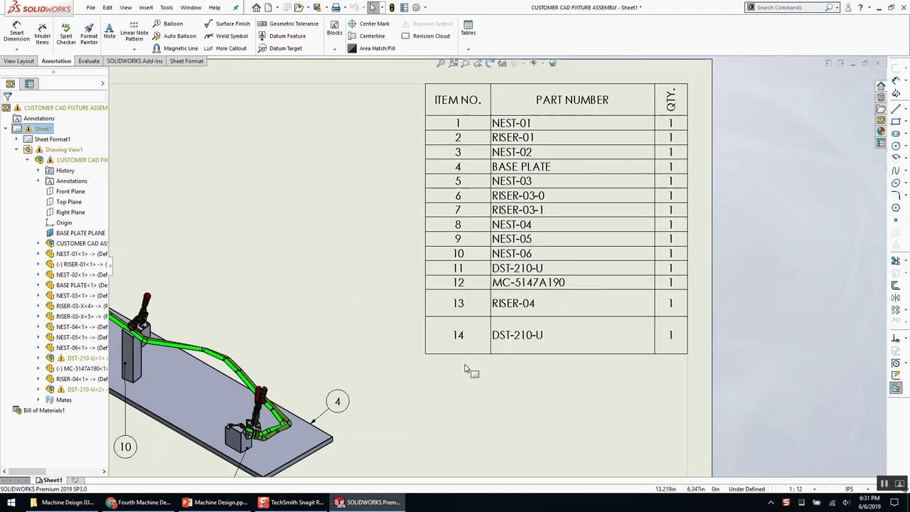
# Set item 14's part number in its component options to the user-specified name SOMETHING ELSE
pyautogui.click(401, 347)
pyautogui.scroll(2, 398, 350)
pyautogui.rightClick(393, 332)
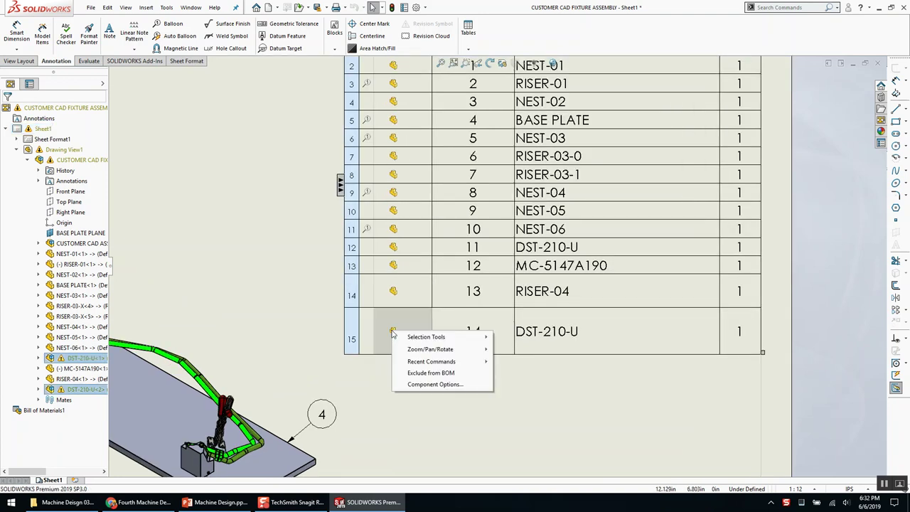
pyautogui.click(468, 384)
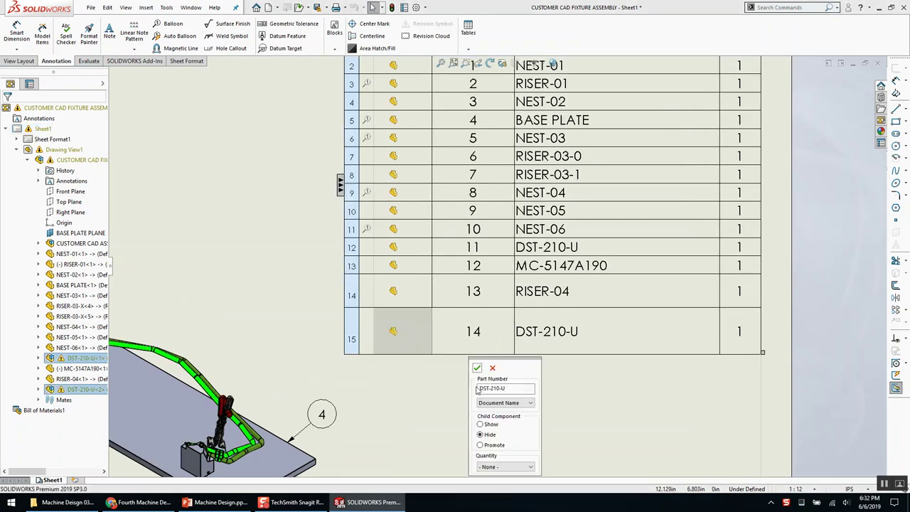
pyautogui.click(513, 403)
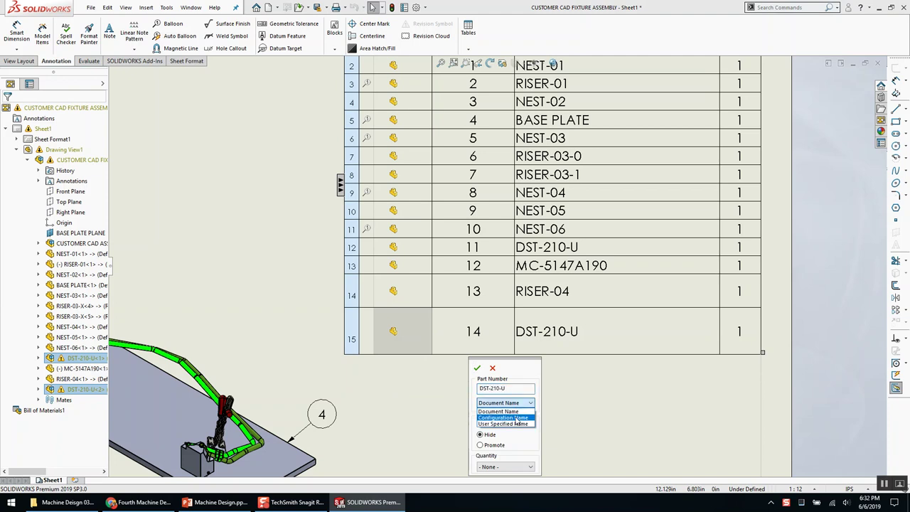
pyautogui.click(518, 424)
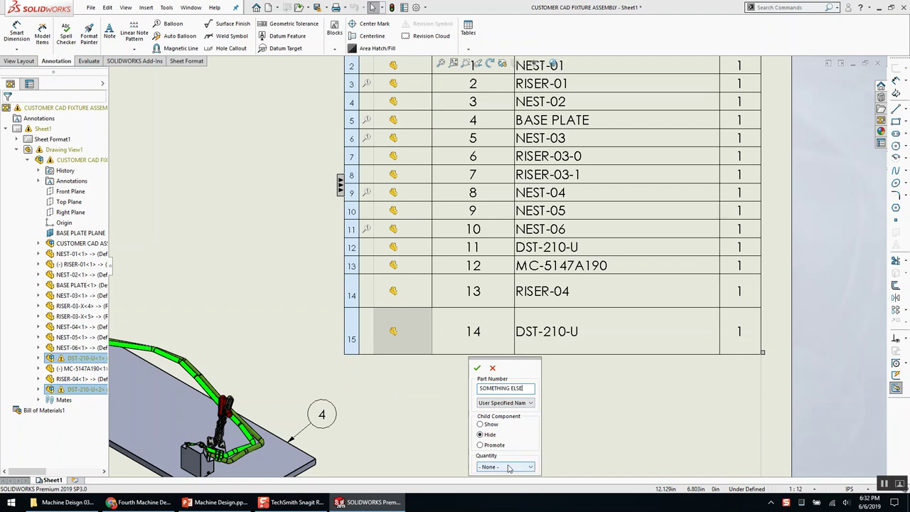
pyautogui.click(477, 368)
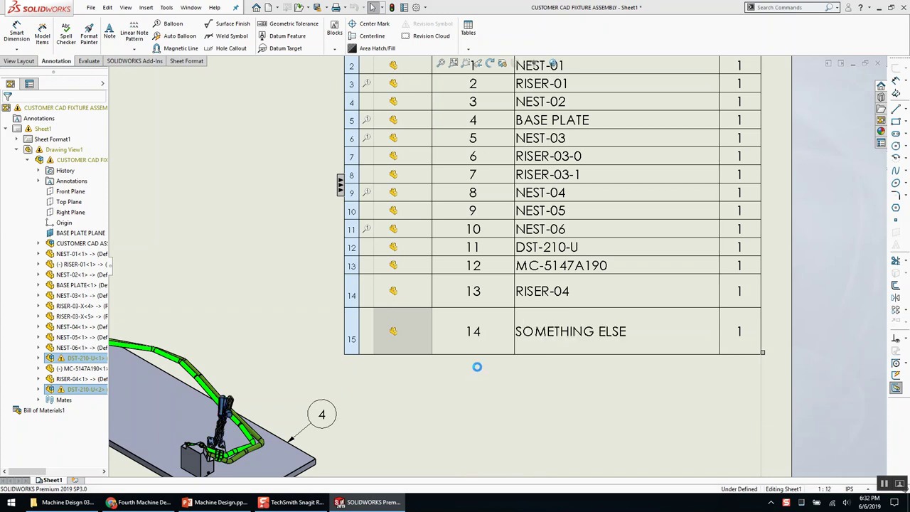
pyautogui.moveTo(479, 372)
pyautogui.mouseDown(button='middle')
pyautogui.moveTo(422, 305)
pyautogui.moveTo(432, 299)
pyautogui.mouseUp(button='middle')
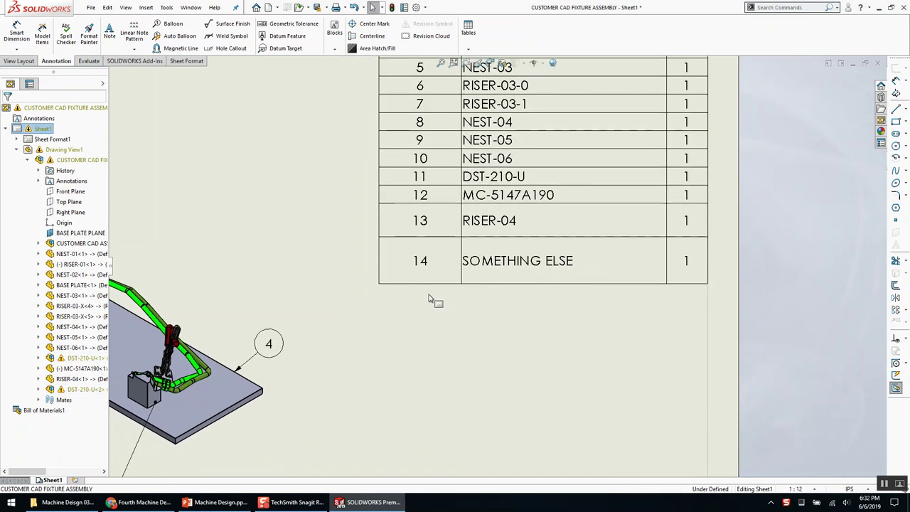
# Open the DST-210-U assembly from item 14's row in the bill of materials
pyautogui.click(377, 262)
pyautogui.rightClick(364, 261)
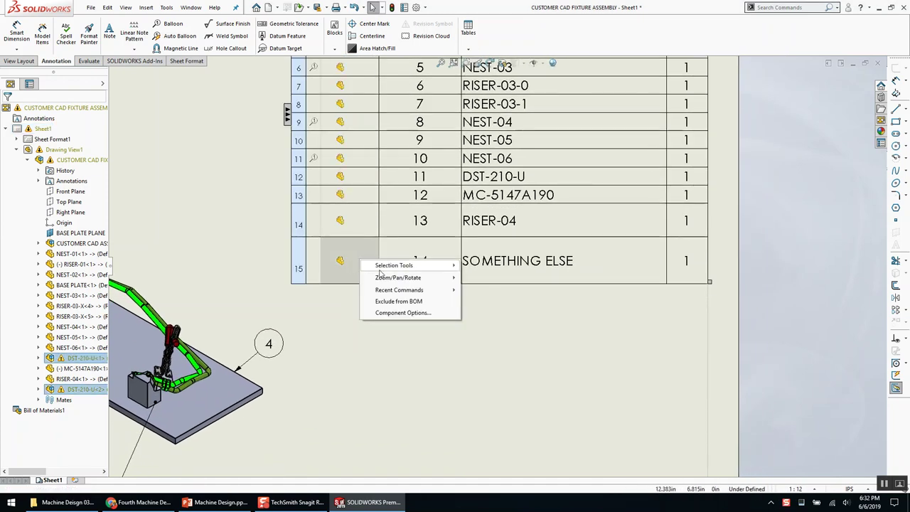
pyautogui.click(410, 302)
pyautogui.rightClick(534, 279)
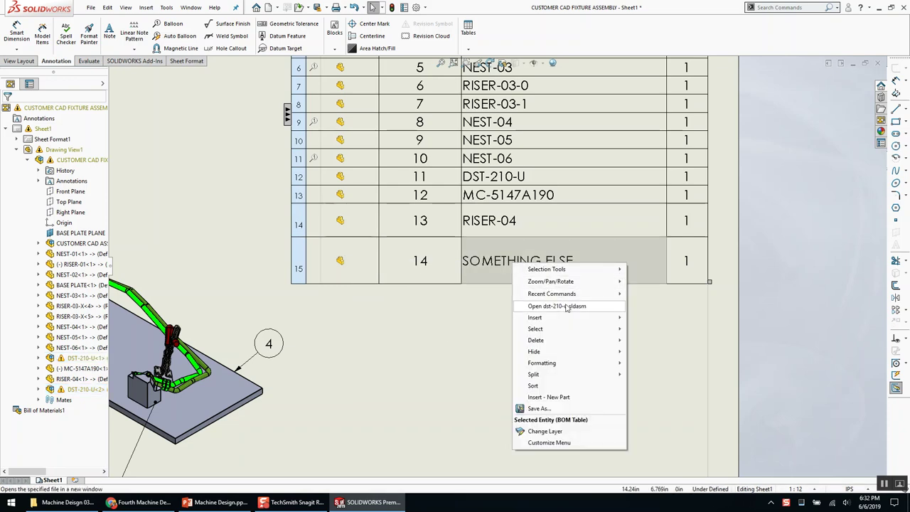
pyautogui.click(542, 302)
# Set the CLOSED configuration's bill of materials part number source to Document Name in its configuration properties
pyautogui.click(71, 125)
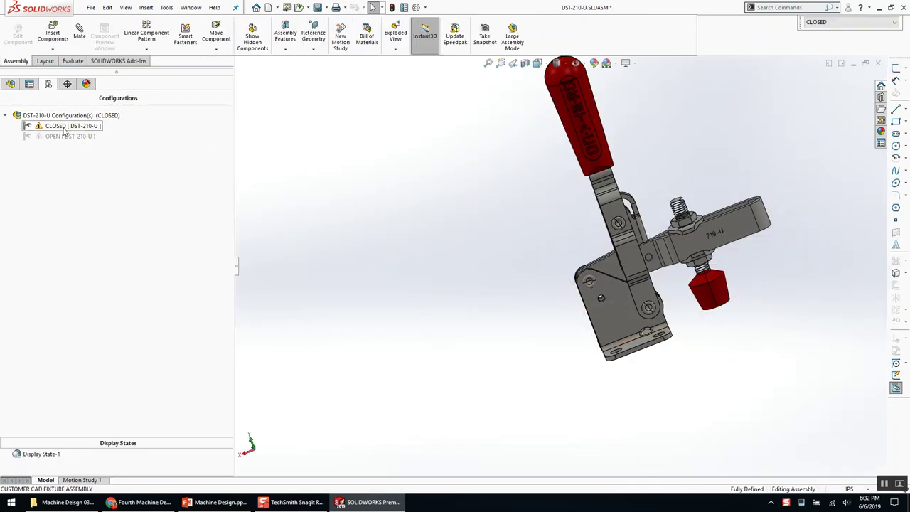
pyautogui.rightClick(65, 126)
pyautogui.click(99, 203)
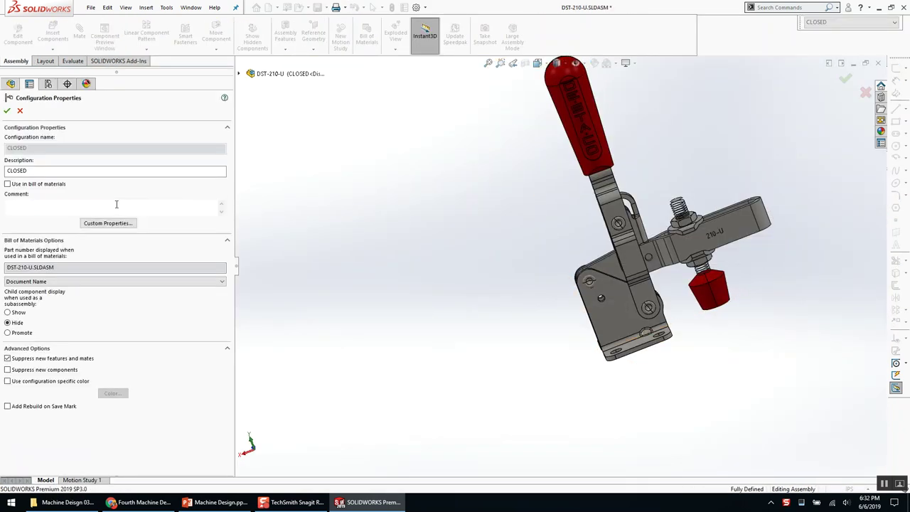
pyautogui.click(35, 282)
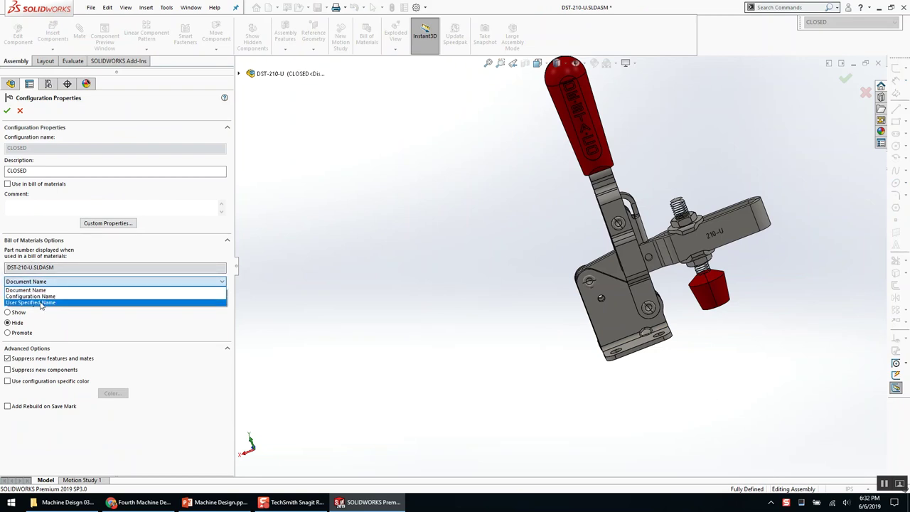
pyautogui.click(37, 290)
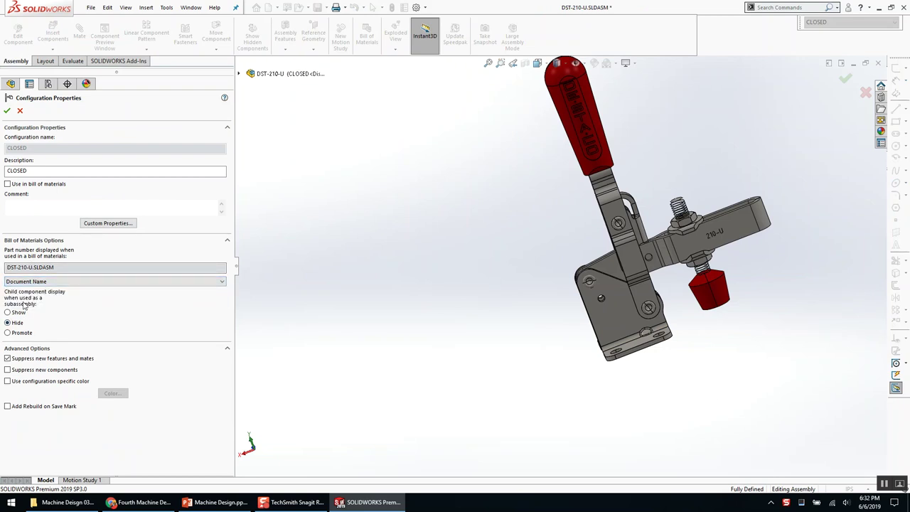
pyautogui.doubleClick(38, 172)
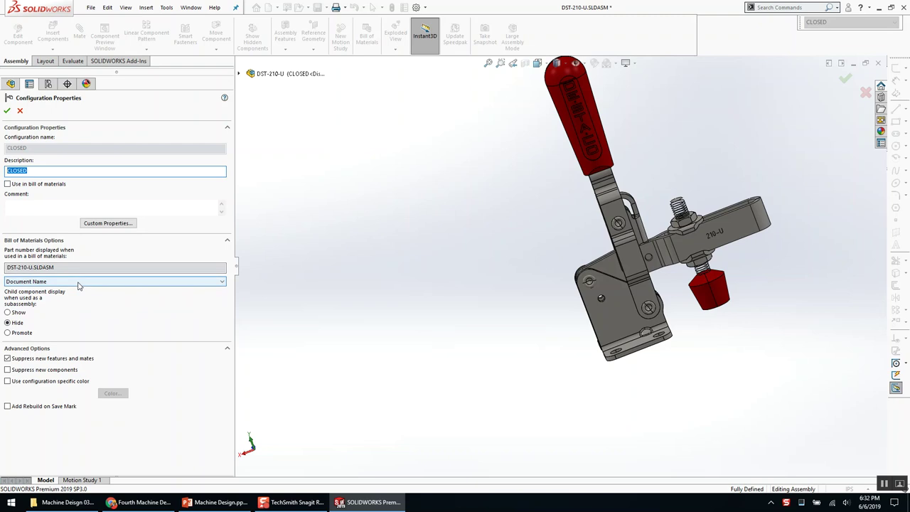
pyautogui.click(8, 110)
# Set the OPEN configuration's bill of materials part number source to Document Name and return to the fixture drawing
pyautogui.rightClick(53, 136)
pyautogui.click(106, 204)
pyautogui.click(48, 281)
pyautogui.click(48, 290)
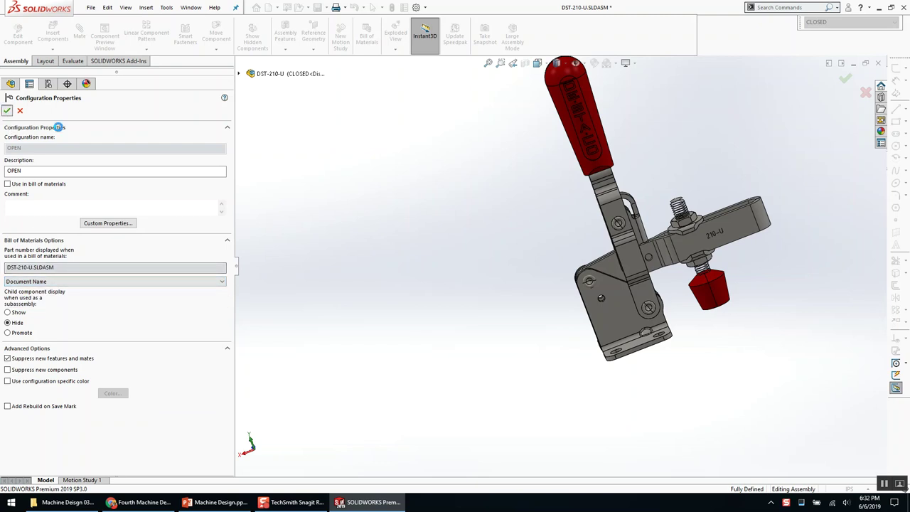
pyautogui.click(7, 111)
pyautogui.click(877, 63)
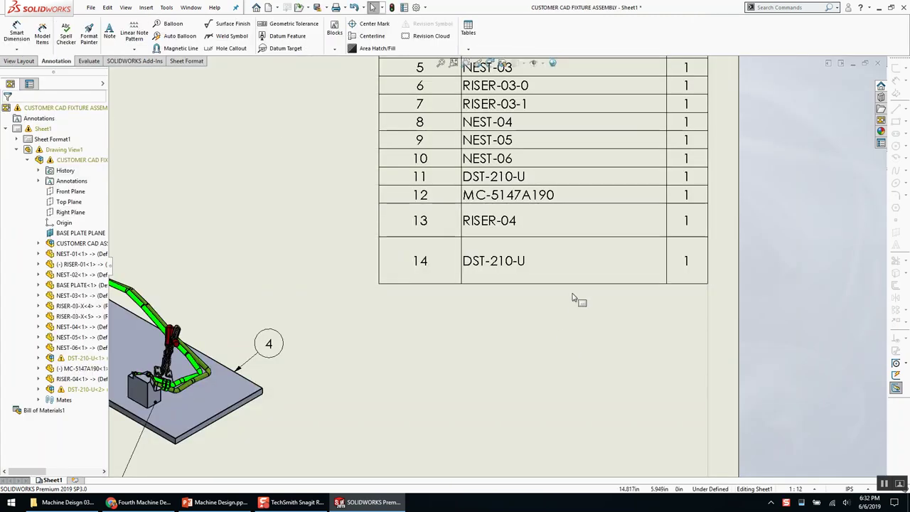
# Group the bill of materials to display all configurations of the same part as one item, and save the drawing
pyautogui.scroll(3, 578, 299)
pyautogui.click(371, 175)
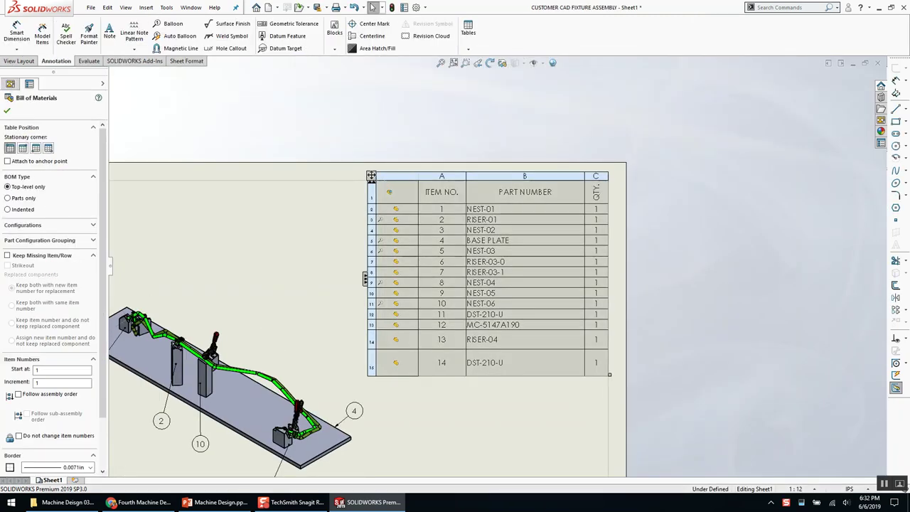
pyautogui.click(39, 225)
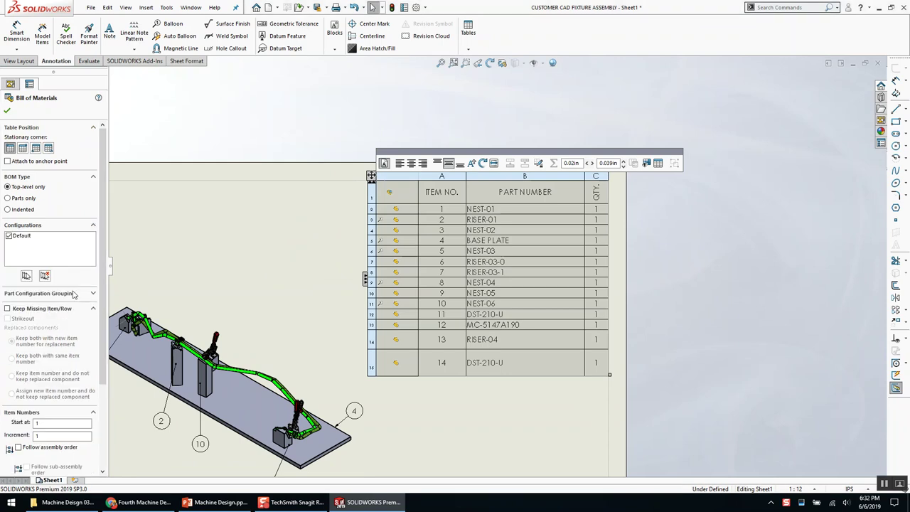
pyautogui.click(73, 294)
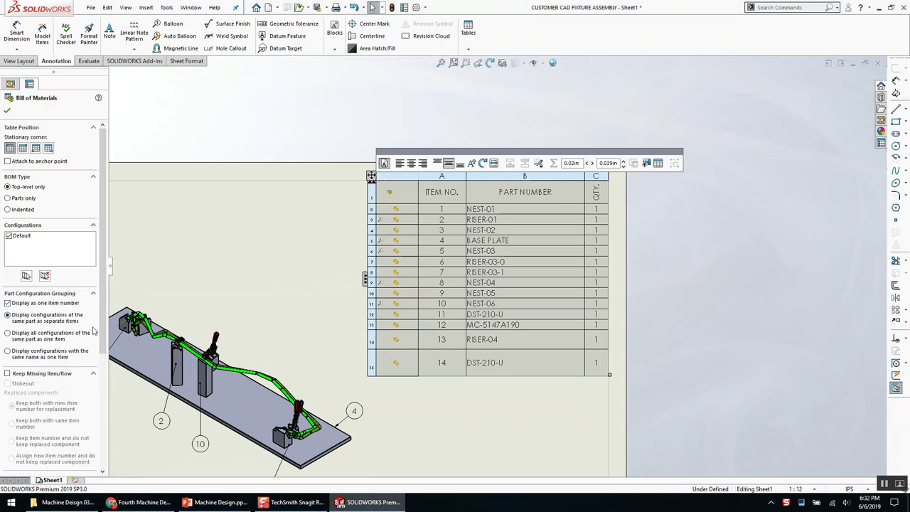
pyautogui.click(47, 336)
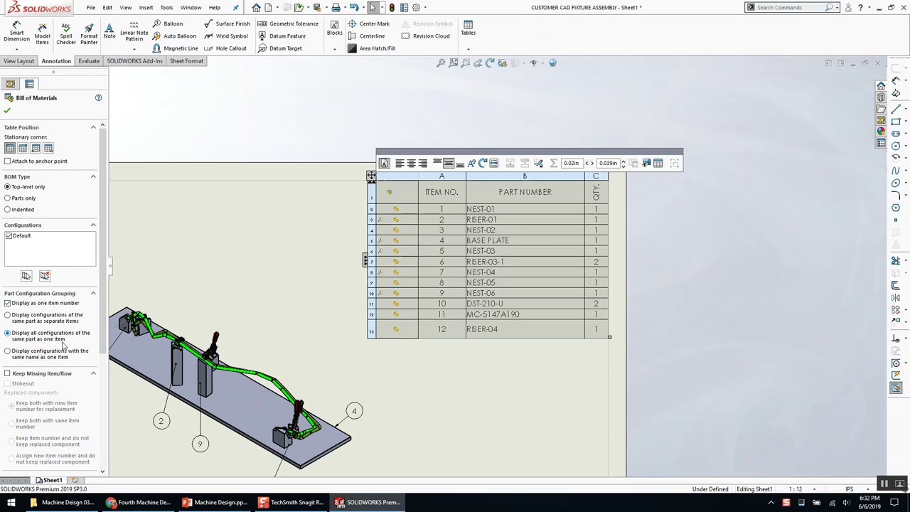
pyautogui.click(497, 384)
pyautogui.scroll(-3, 477, 387)
pyautogui.hotkey('ctrl', 's')
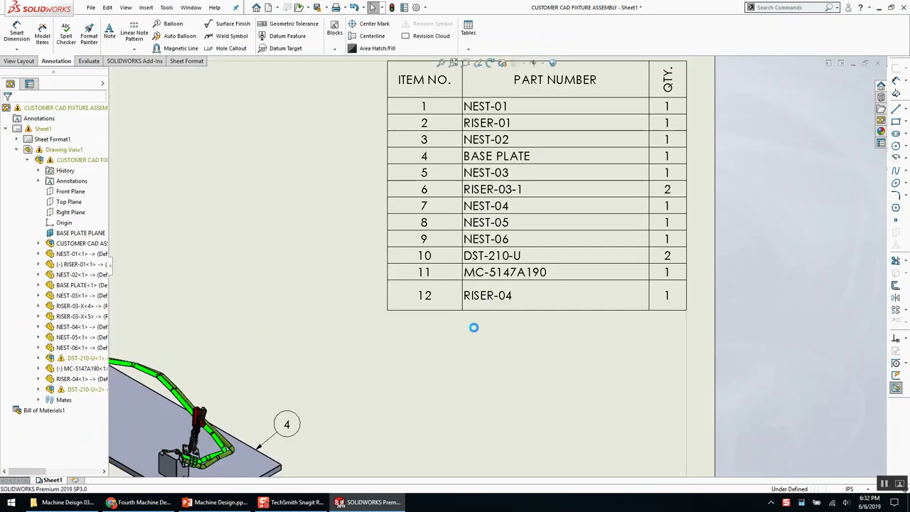
# Check the component thumbnail of the item 6 RISER-03-1 row in the bill of materials
pyautogui.click(422, 206)
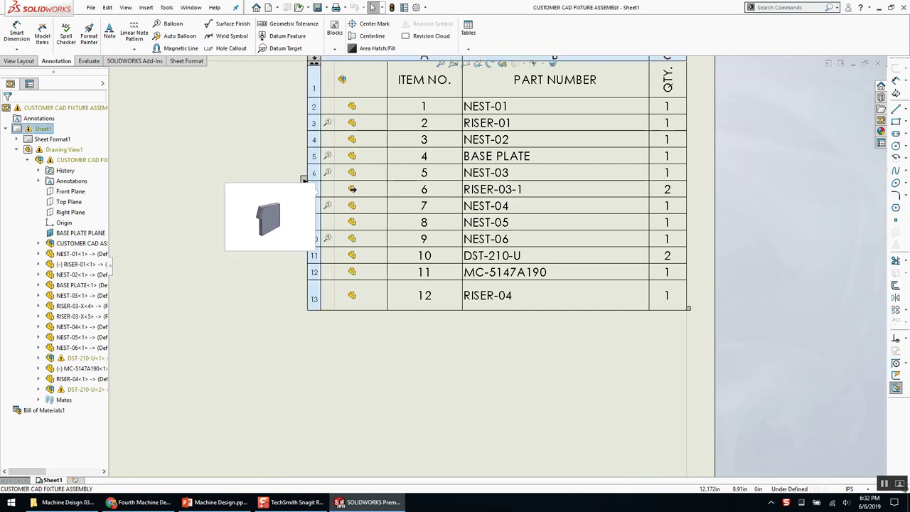
pyautogui.scroll(1, 416, 205)
pyautogui.moveTo(417, 205); pyautogui.dragTo(653, 234, button='middle')
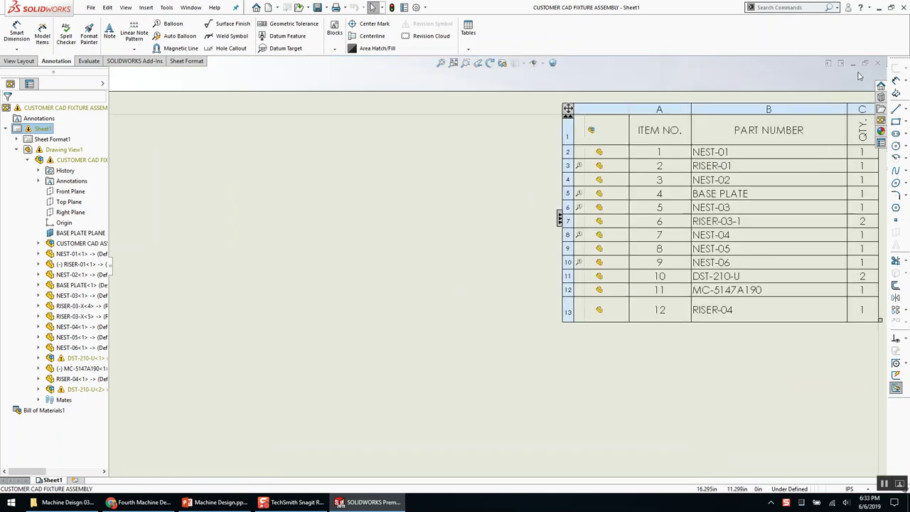
# Close the fixture assembly drawing and reopen it from the fixture assembly
pyautogui.click(879, 63)
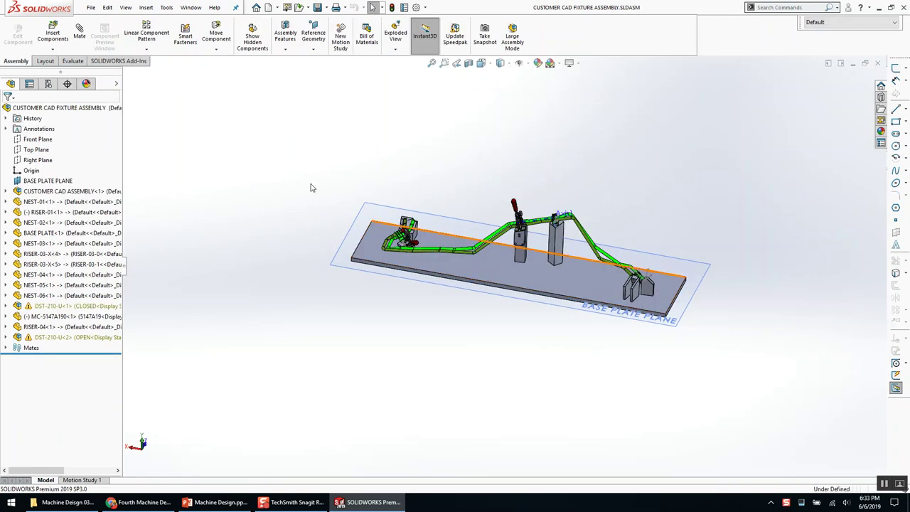
pyautogui.press('f')
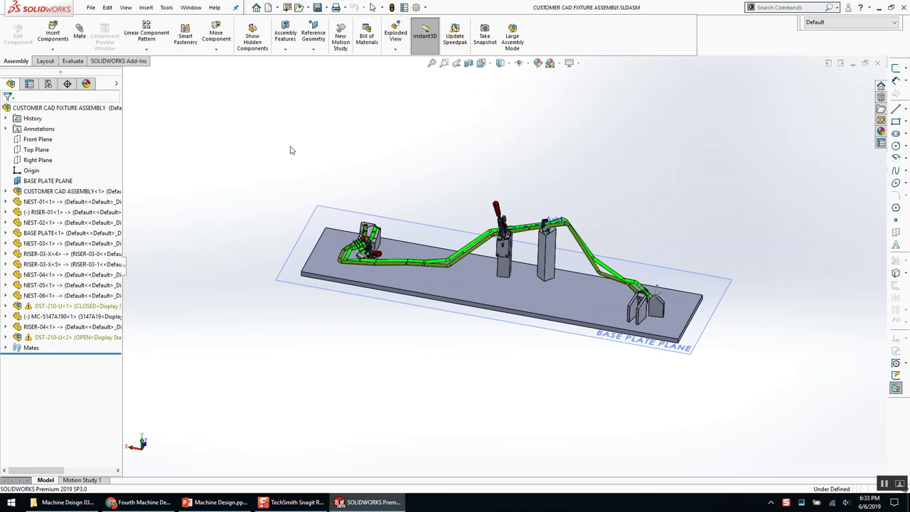
pyautogui.rightClick(192, 132)
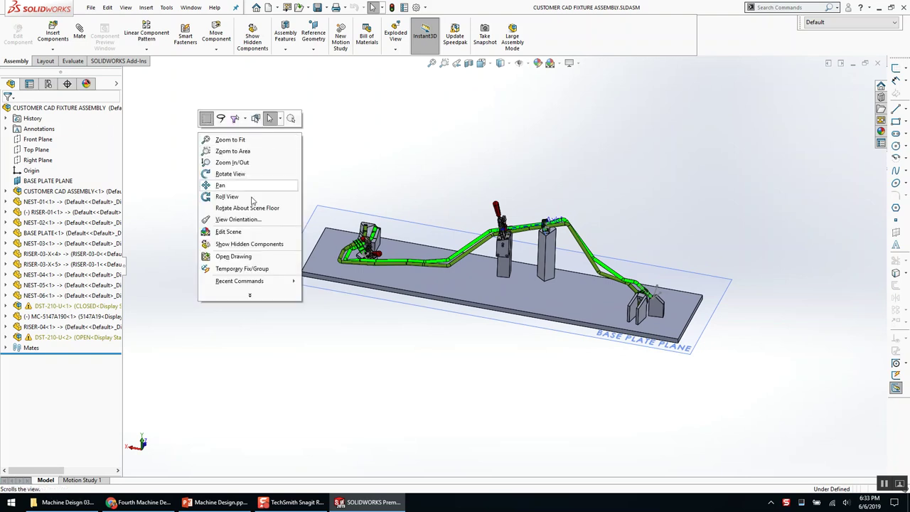
pyautogui.click(246, 254)
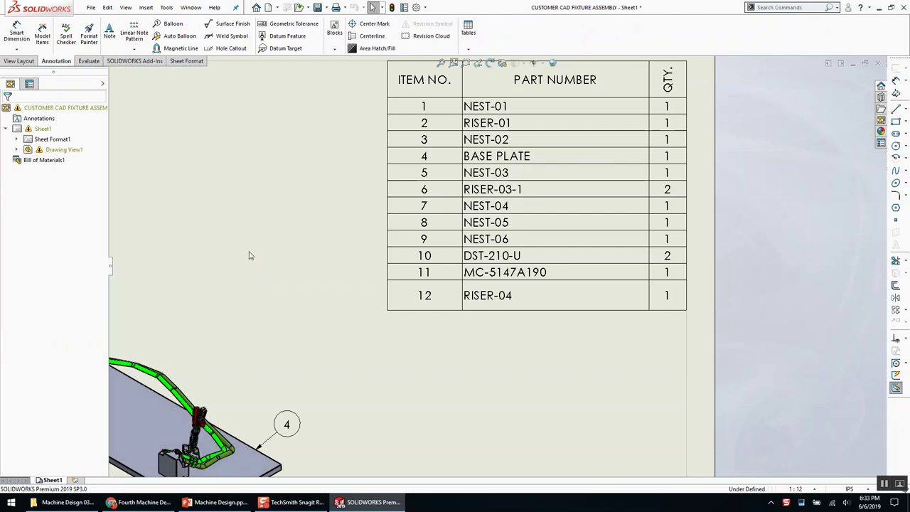
# Examine the bill of materials' part configuration grouping options under screen magnification at 300%
pyautogui.moveTo(444, 203)
pyautogui.moveTo(400, 89); pyautogui.dragTo(349, 152, button='middle')
pyautogui.scroll(-2, 349, 152)
pyautogui.click(321, 105)
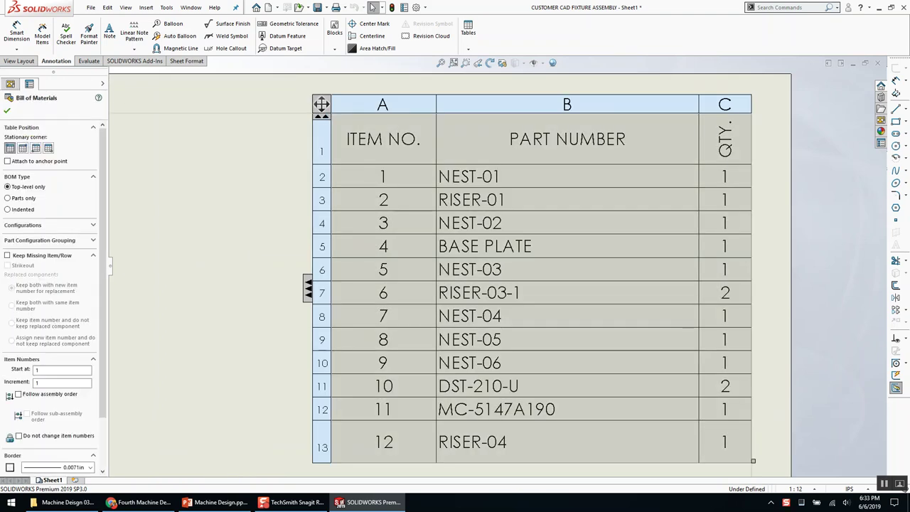
pyautogui.click(46, 241)
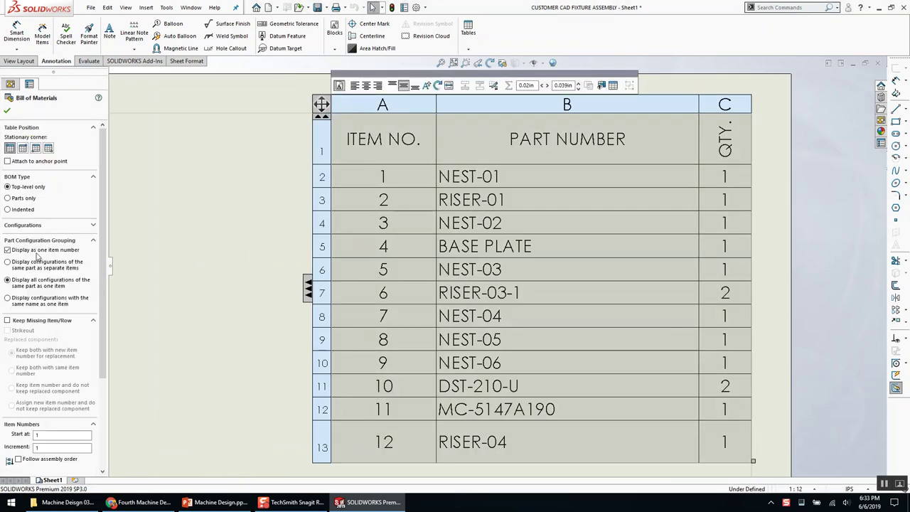
pyautogui.press('super+plus')
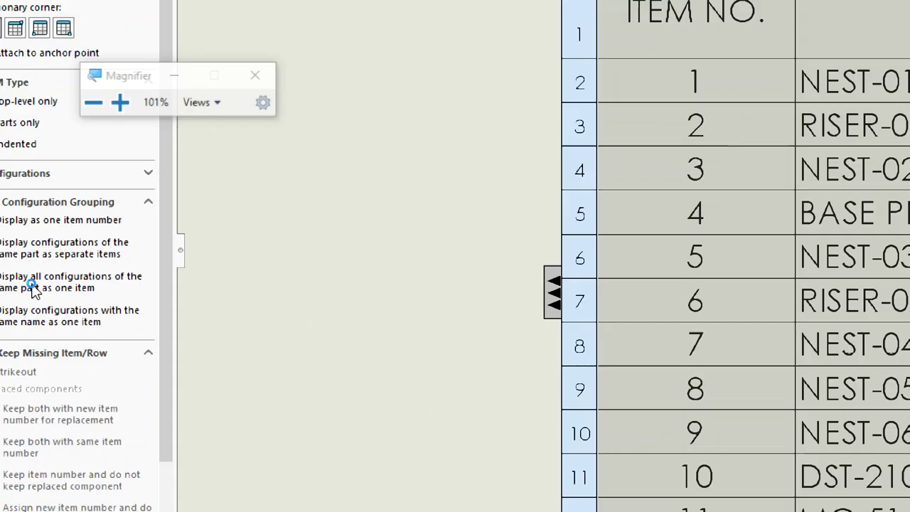
pyautogui.click(120, 104)
pyautogui.click(118, 118)
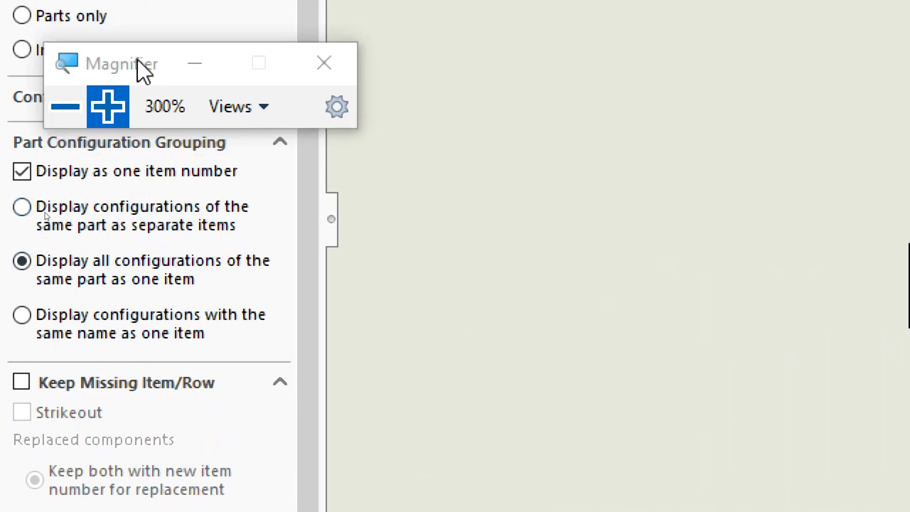
pyautogui.moveTo(142, 71); pyautogui.dragTo(134, 61)
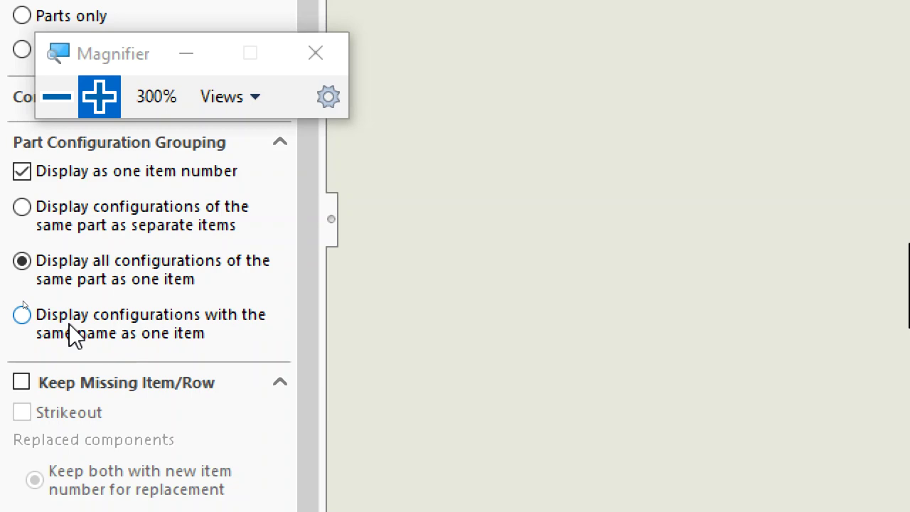
pyautogui.click(318, 54)
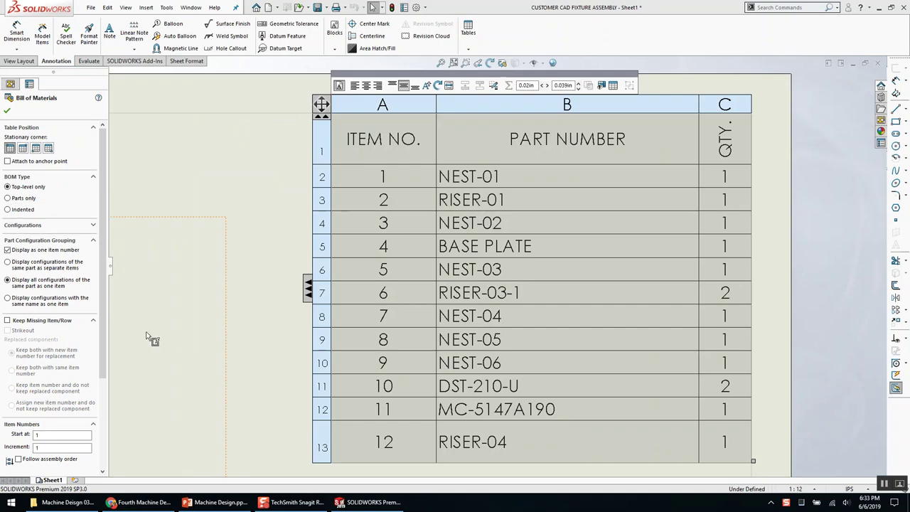
# Close the fixture assembly drawing, saving all modified documents, and switch to the open Frame drawing
pyautogui.click(209, 213)
pyautogui.click(877, 63)
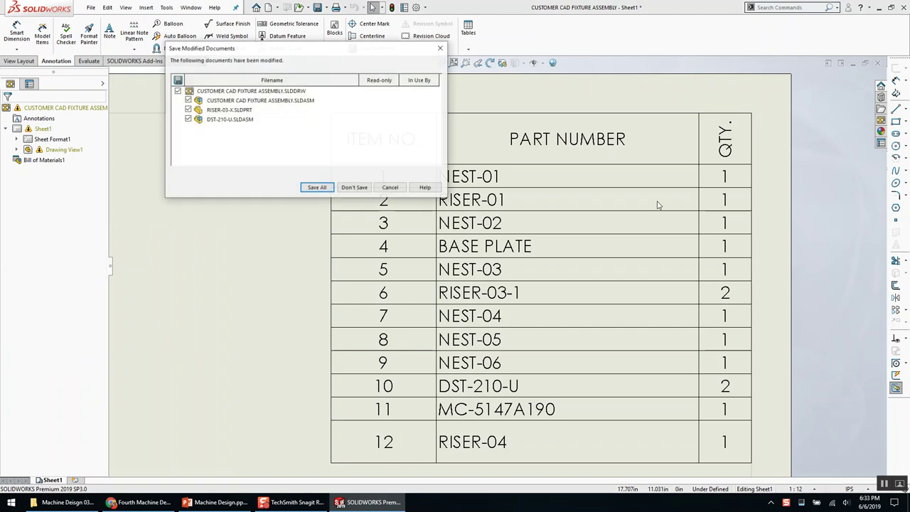
pyautogui.click(312, 185)
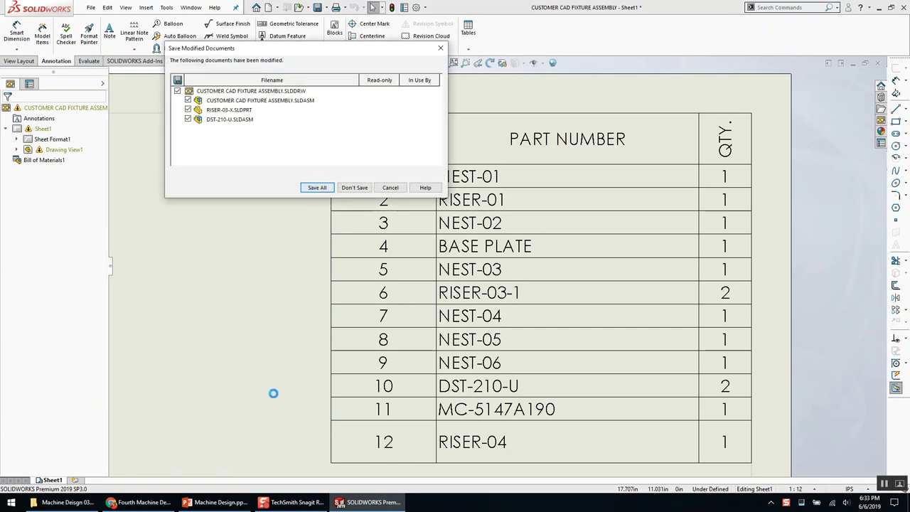
pyautogui.hotkey('ctrl', 'Tab')
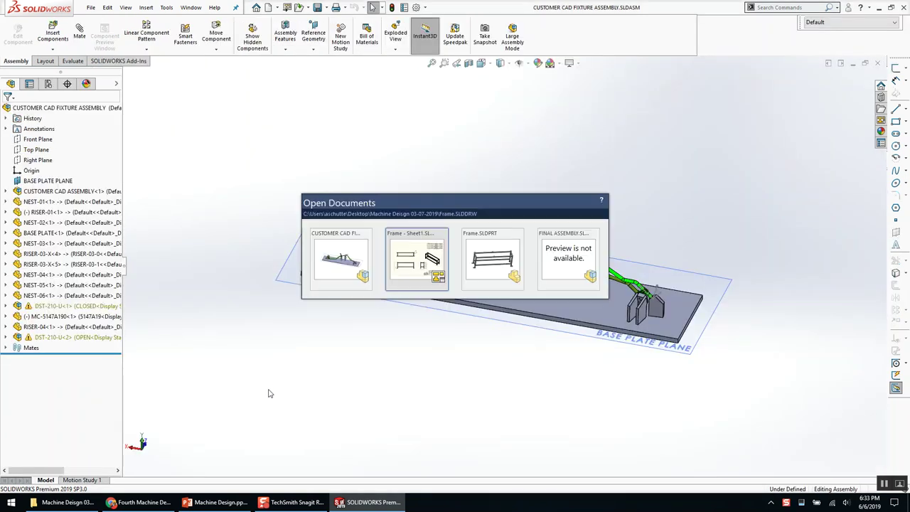
pyautogui.click(418, 258)
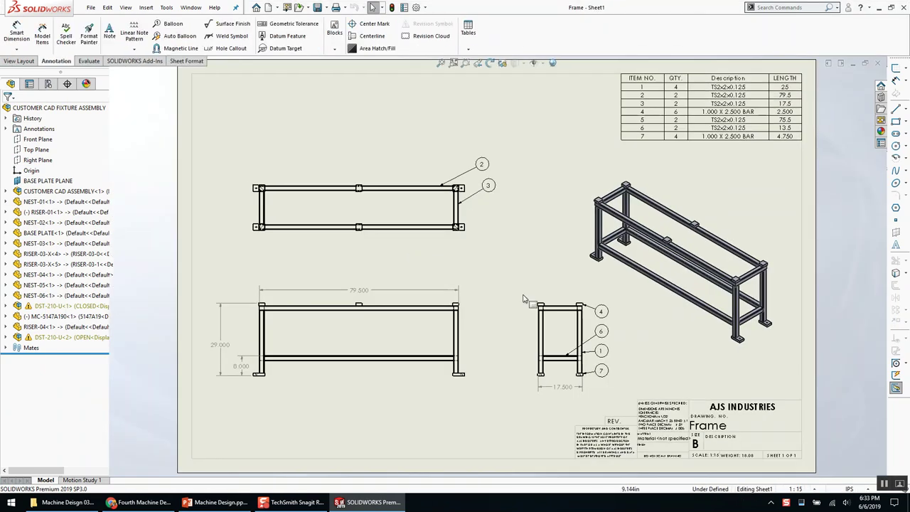
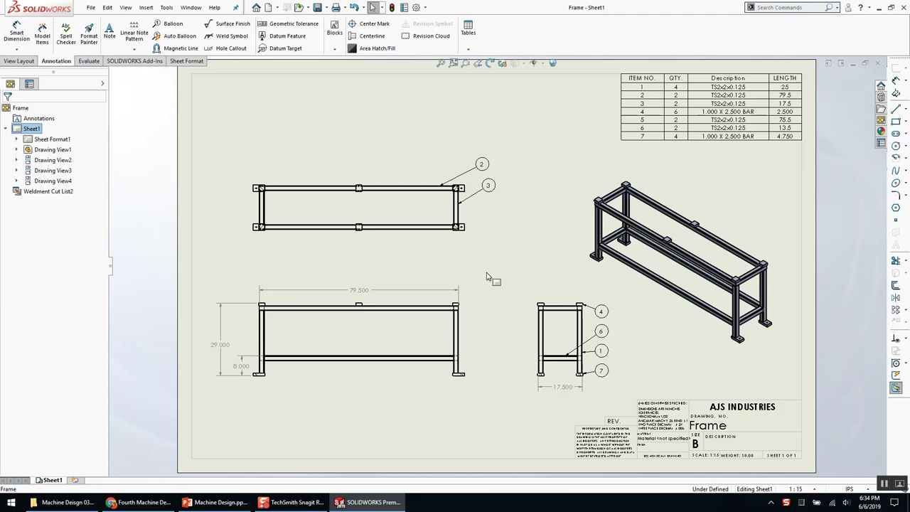
# Examine the Frame drawing's top view, its drilled foot plates and the weldment cut list table
pyautogui.scroll(-2, 349, 235)
pyautogui.scroll(-2, 256, 194)
pyautogui.scroll(-3, 278, 144)
pyautogui.scroll(-2, 408, 131)
pyautogui.scroll(-2, 409, 132)
pyautogui.click(369, 292)
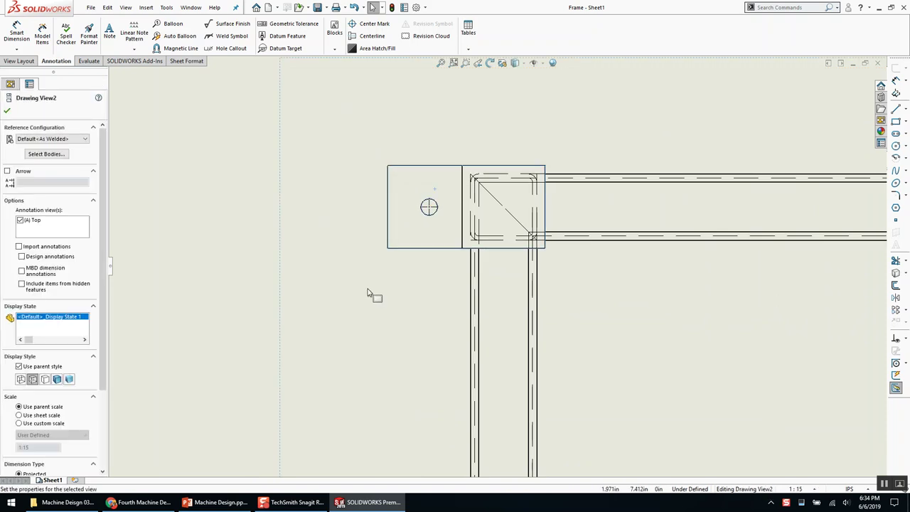
pyautogui.scroll(10, 634, 329)
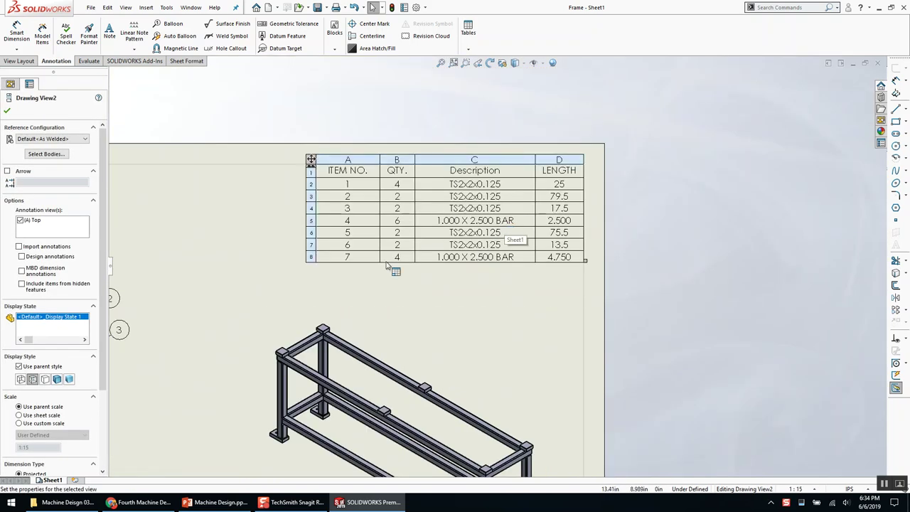
pyautogui.scroll(4, 473, 249)
pyautogui.moveTo(473, 249); pyautogui.dragTo(659, 209, button='middle')
pyautogui.scroll(-3, 419, 265)
pyautogui.click(436, 363)
pyautogui.scroll(-1, 440, 367)
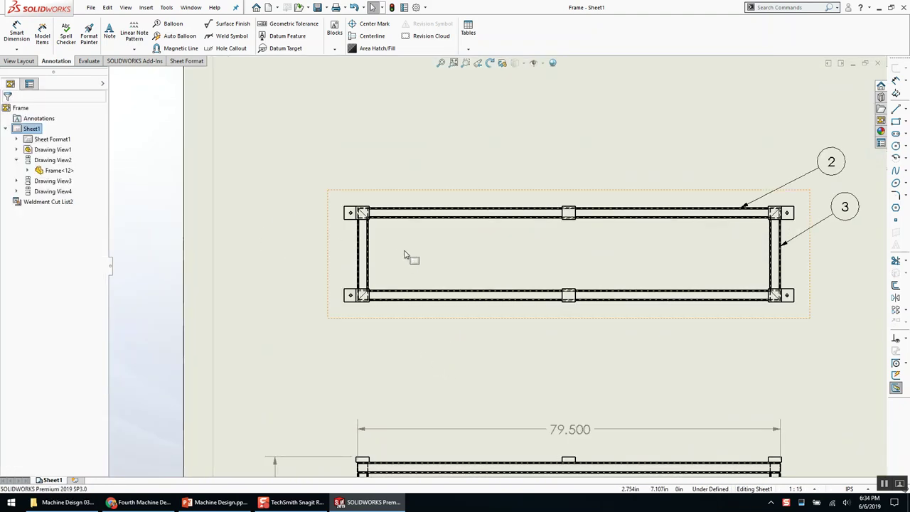
# Remove the Relative View command from the view layout commands
pyautogui.rightClick(410, 254)
pyautogui.click(304, 227)
pyautogui.click(19, 60)
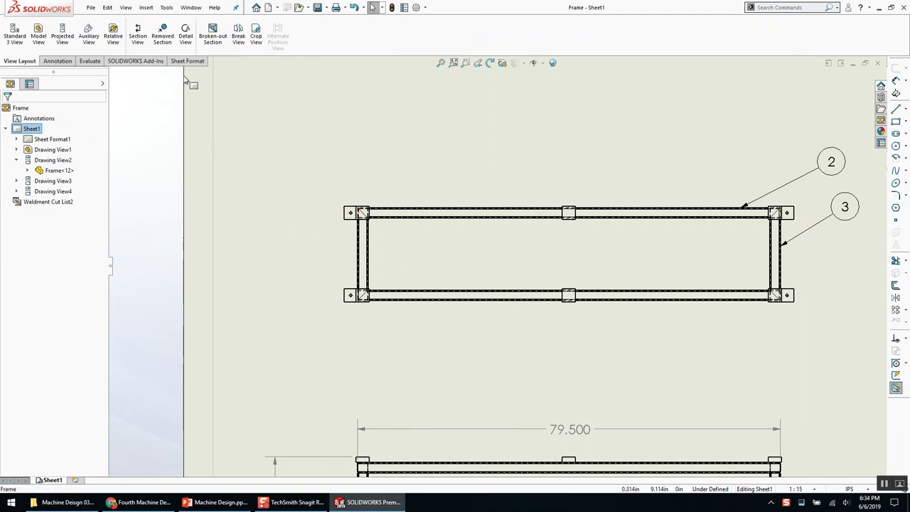
pyautogui.keyDown('alt'); pyautogui.moveTo(114, 41); pyautogui.dragTo(199, 147); pyautogui.keyUp('alt')
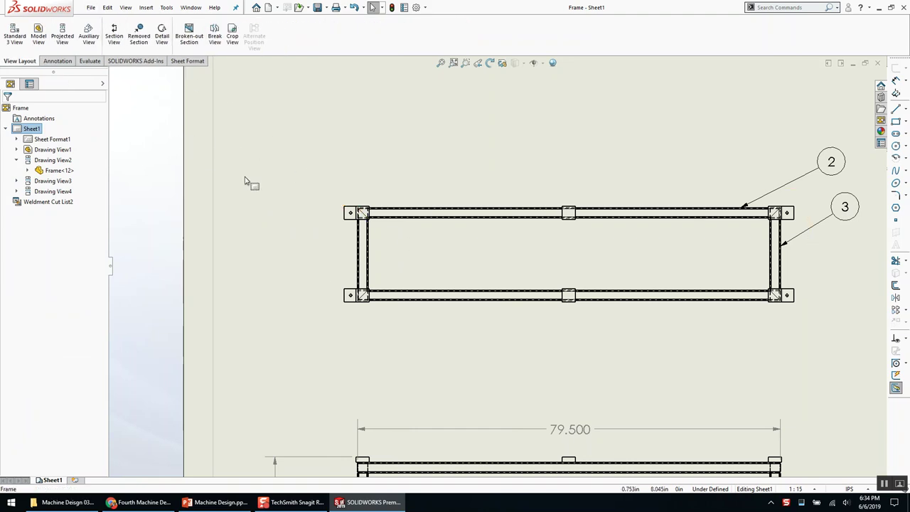
pyautogui.moveTo(275, 194); pyautogui.dragTo(242, 167, button='middle')
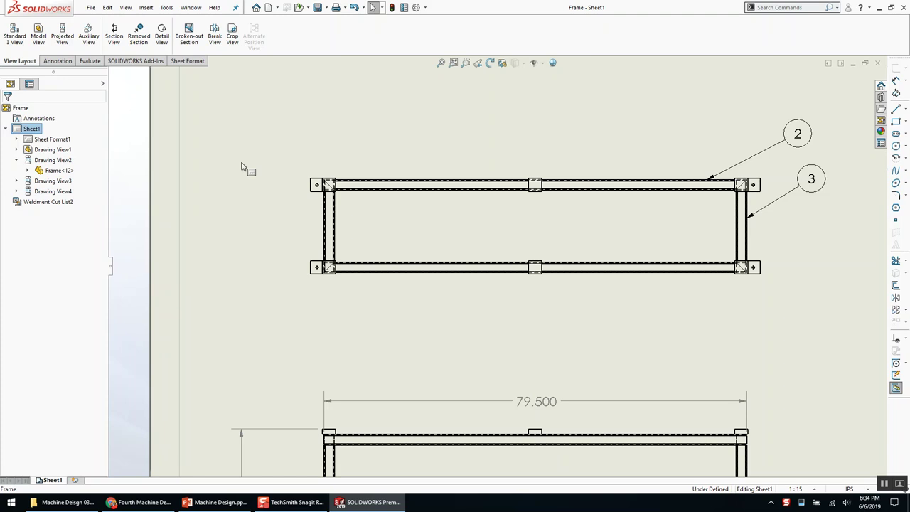
# Customize the interface by adding the Relative View command from the Drawing category to the view layout commands, beside Auxiliary View
pyautogui.click(370, 141)
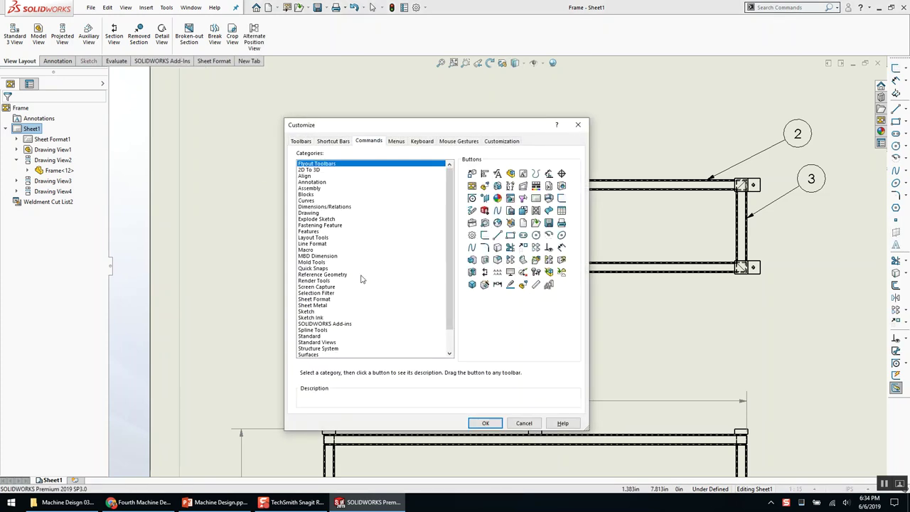
pyautogui.scroll(-2, 364, 279)
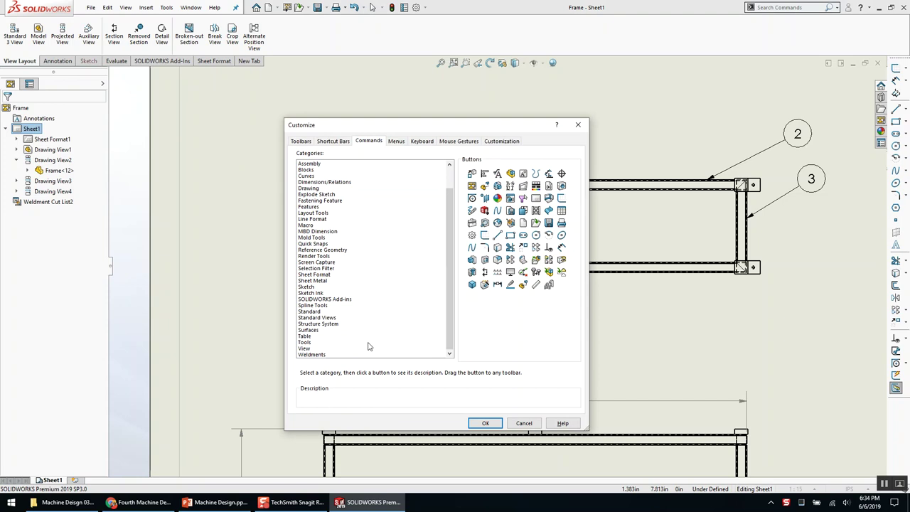
pyautogui.click(323, 349)
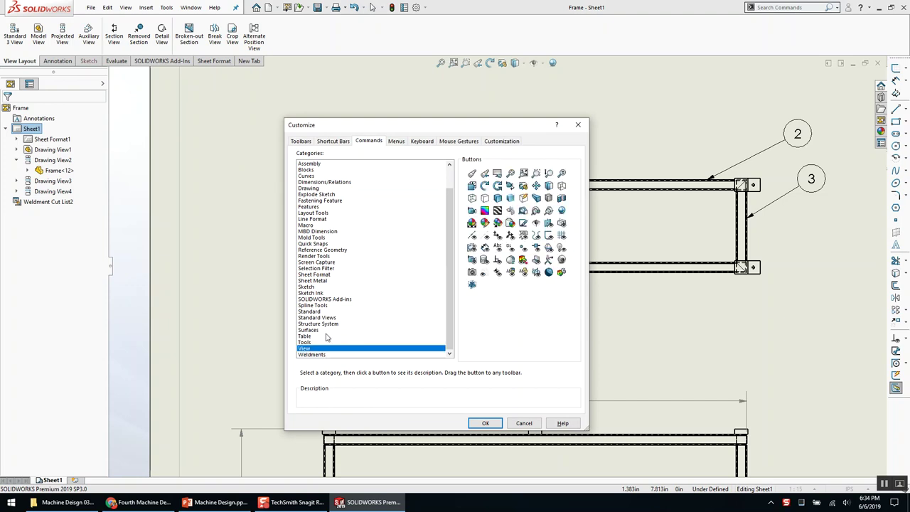
pyautogui.scroll(2, 327, 340)
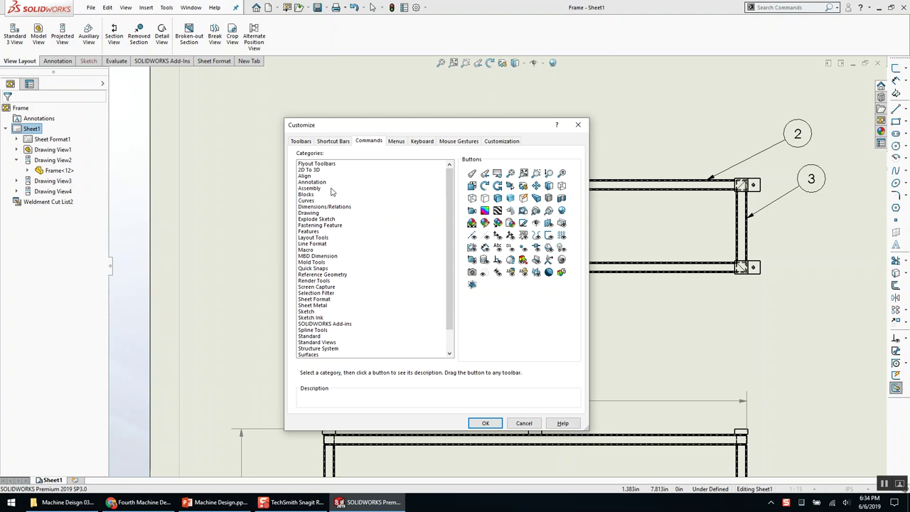
pyautogui.click(327, 213)
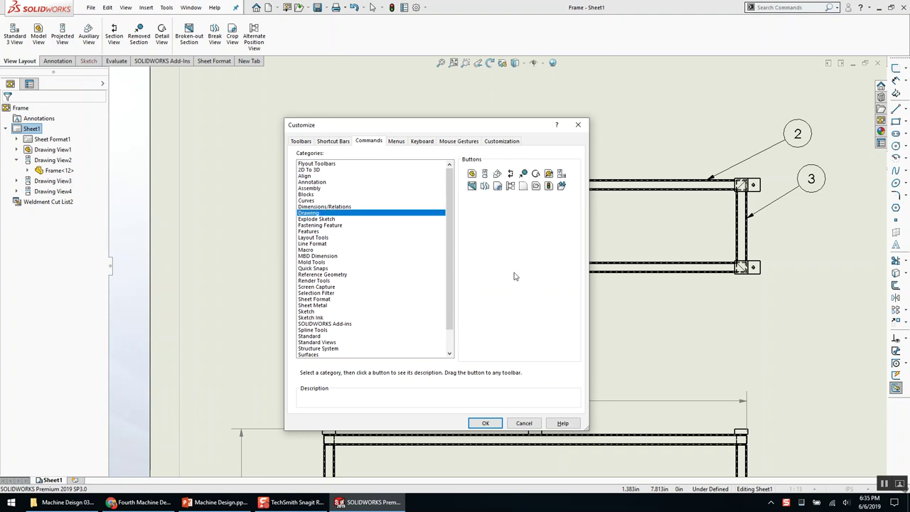
pyautogui.moveTo(419, 128); pyautogui.dragTo(291, 104)
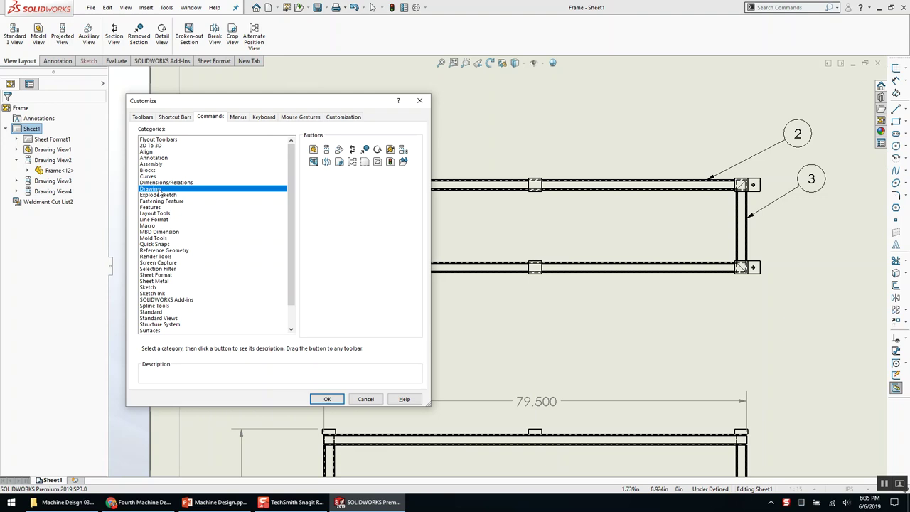
pyautogui.moveTo(321, 101); pyautogui.dragTo(210, 84)
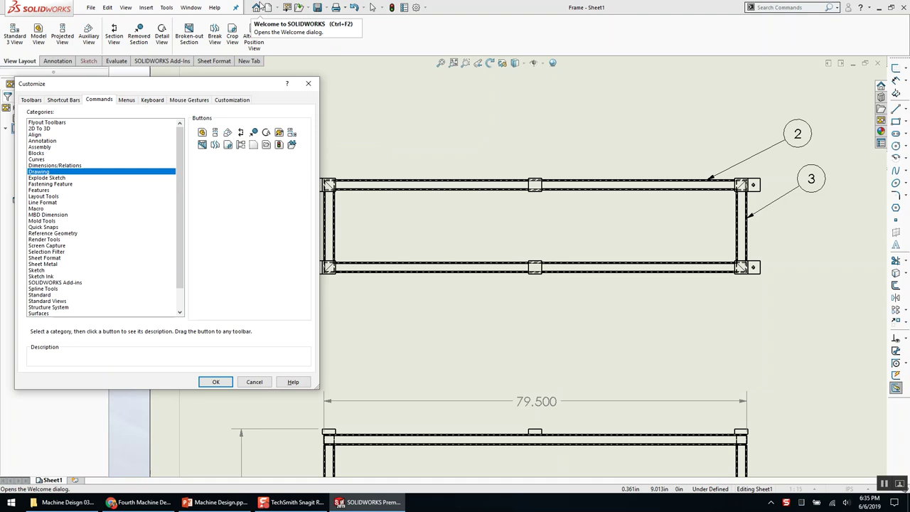
pyautogui.moveTo(278, 133); pyautogui.dragTo(100, 39)
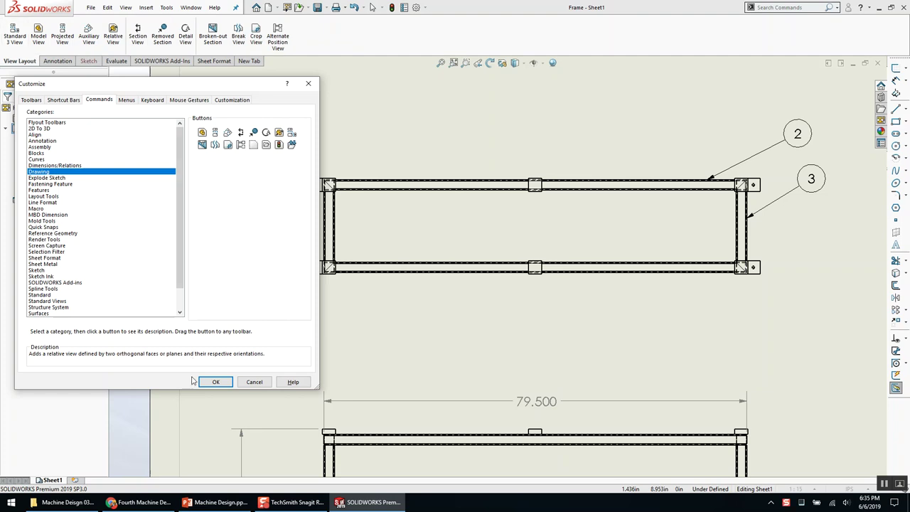
pyautogui.click(215, 381)
# Start a Relative View from the Frame part, limiting its scope to the drilled foot plate body
pyautogui.click(113, 36)
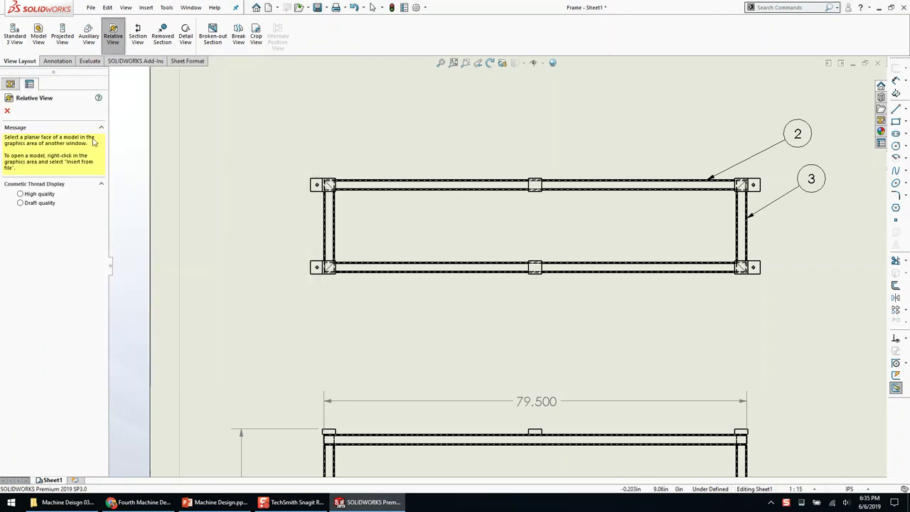
pyautogui.click(345, 222)
pyautogui.click(50, 180)
pyautogui.click(431, 271)
pyautogui.rightClick(432, 278)
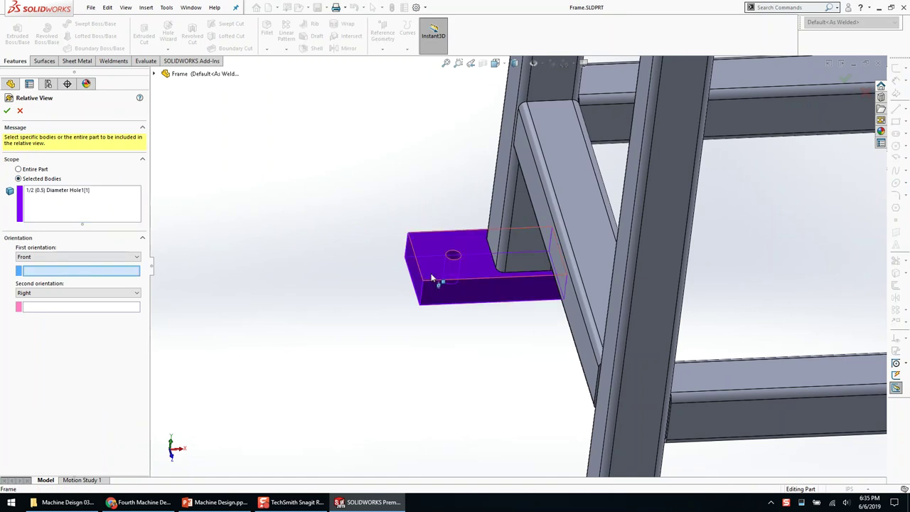
# Orient the plate's top face as Front and the end face nearest the leg as Right, placing the view above the frame's top view
pyautogui.click(445, 272)
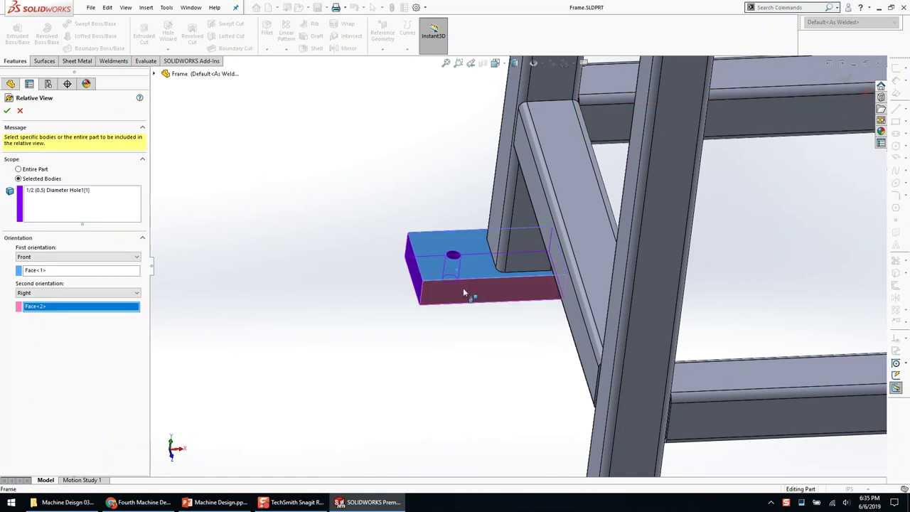
pyautogui.moveTo(465, 283); pyautogui.dragTo(450, 270, button='middle')
pyautogui.moveTo(552, 244); pyautogui.dragTo(571, 287, button='middle')
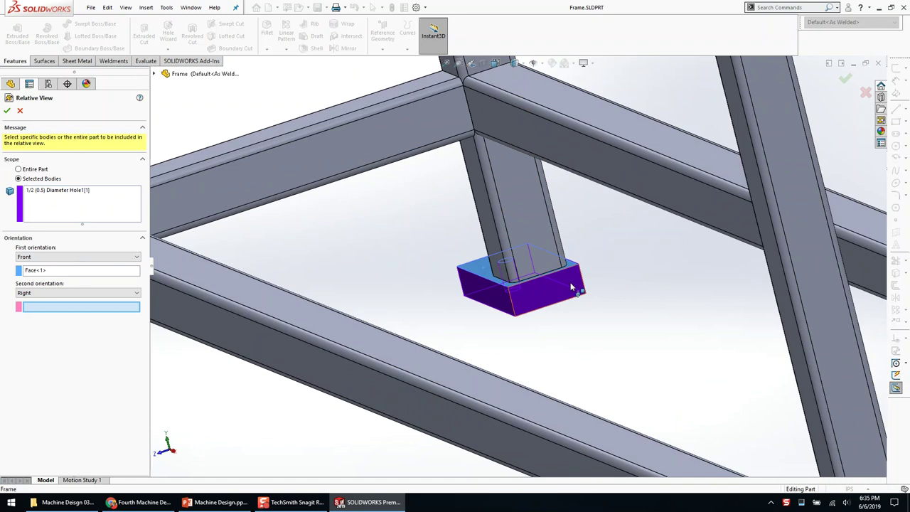
pyautogui.click(569, 284)
pyautogui.click(844, 80)
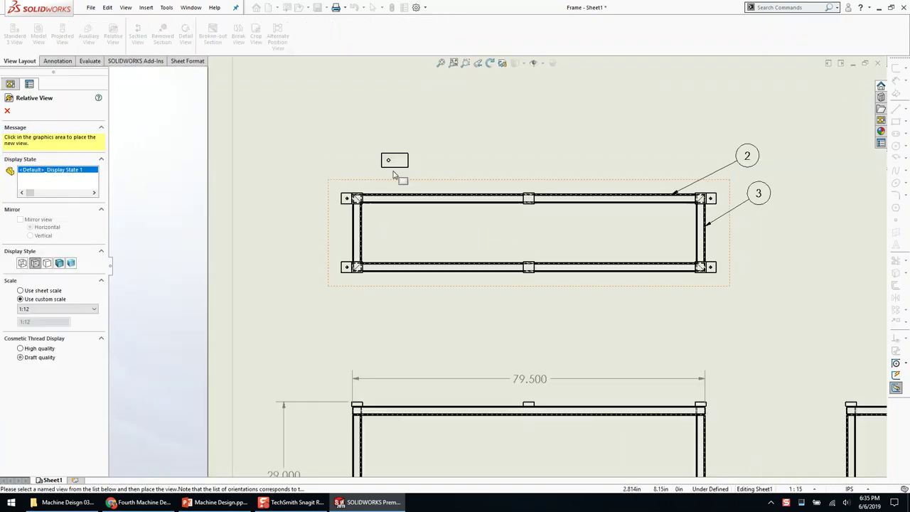
pyautogui.click(395, 207)
pyautogui.scroll(-3, 426, 234)
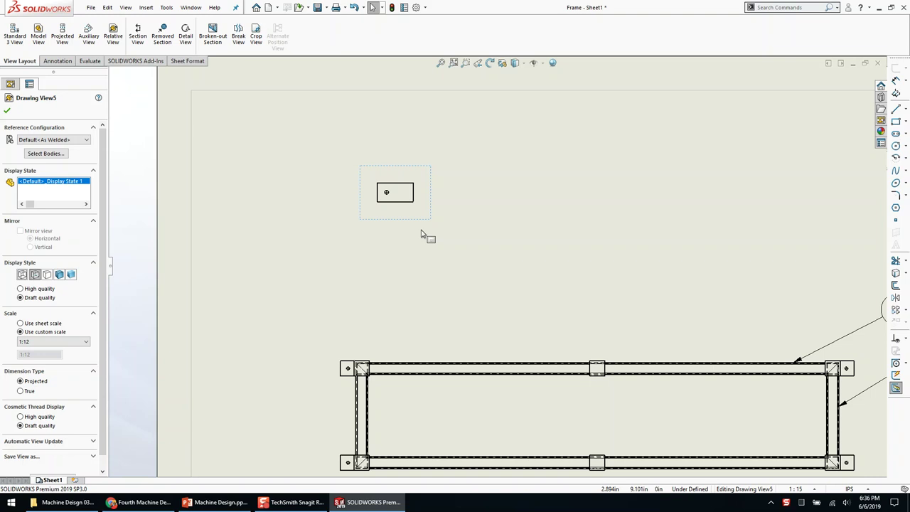
# Set the foot plate view's custom scale to 1:4
pyautogui.click(341, 285)
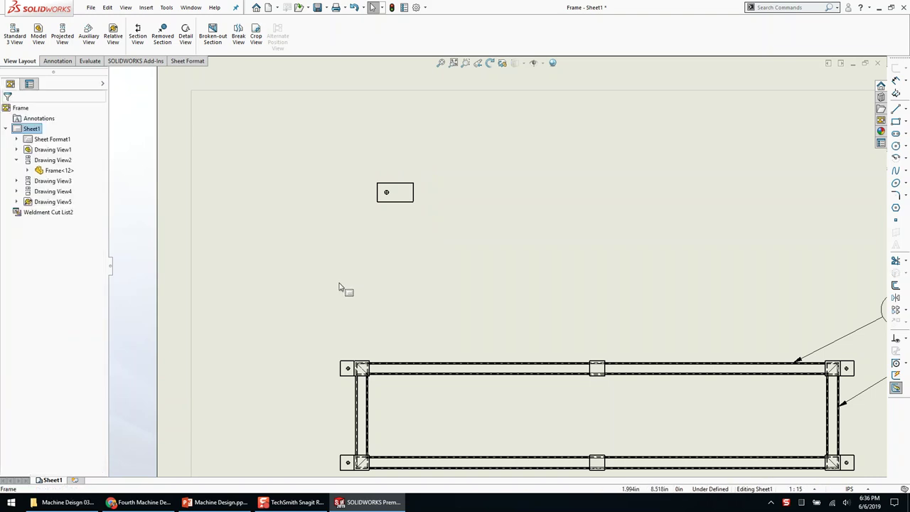
pyautogui.click(371, 222)
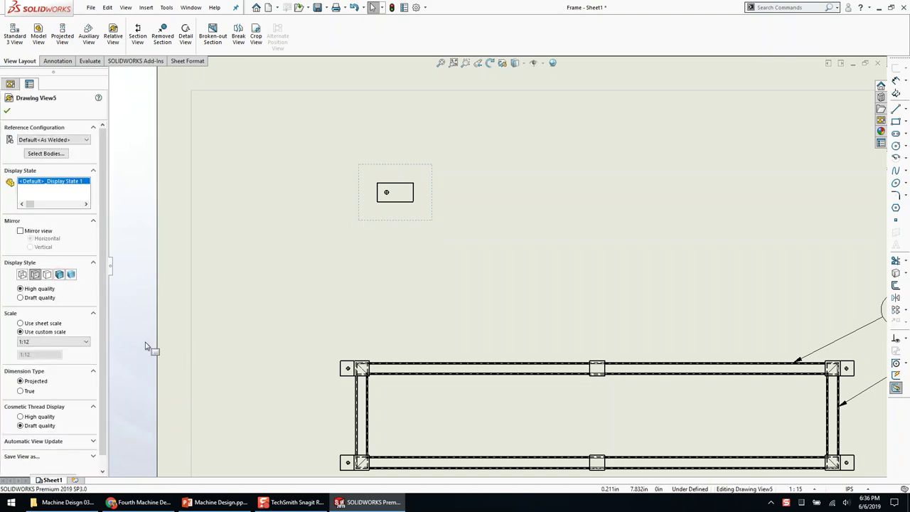
pyautogui.click(50, 342)
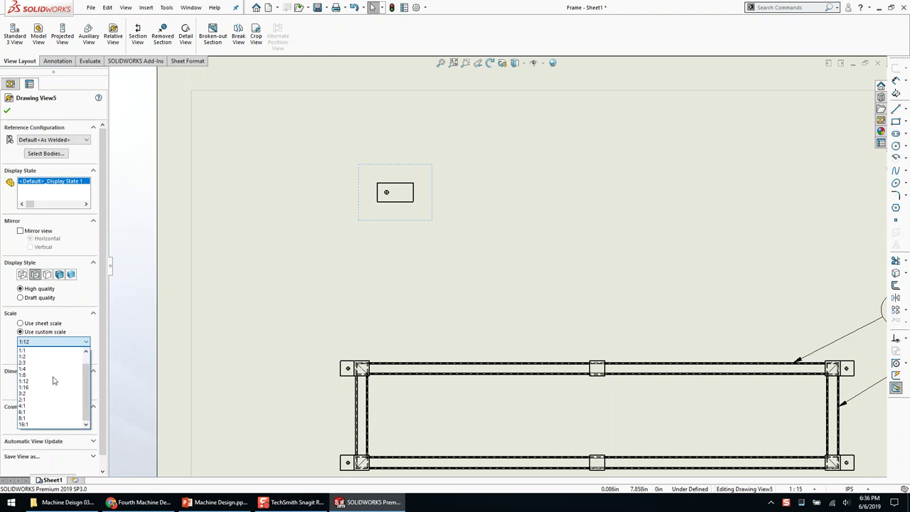
pyautogui.click(51, 374)
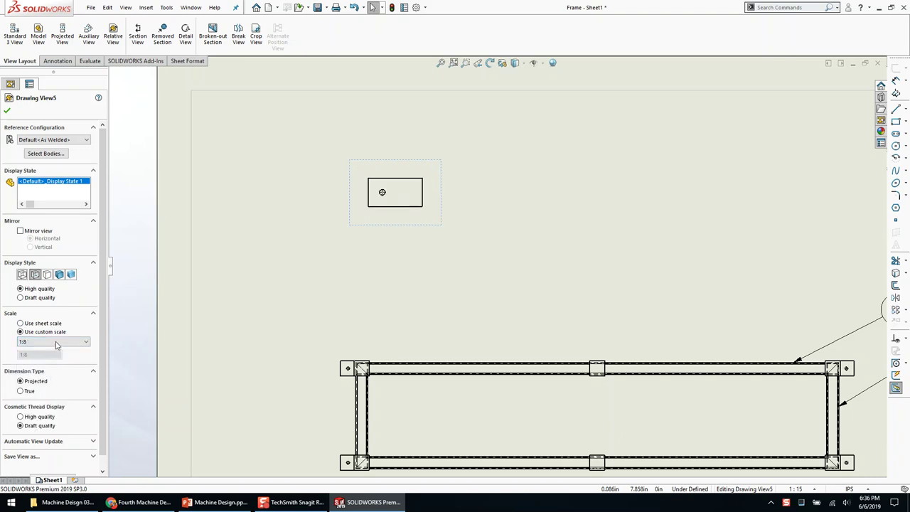
pyautogui.click(56, 344)
pyautogui.click(53, 369)
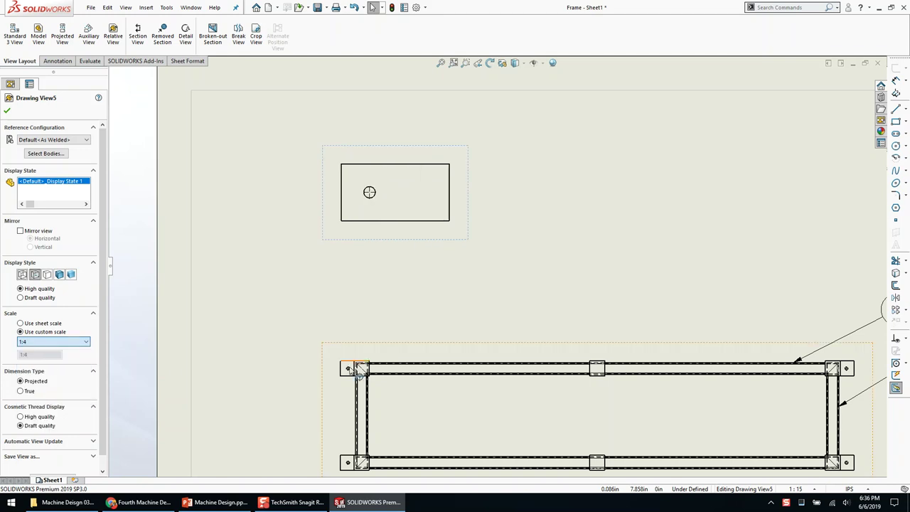
pyautogui.click(356, 320)
# Add horizontal ordinate dimensions to the foot plate view from its left edge to the hole centre and the right edge
pyautogui.scroll(-2, 397, 221)
pyautogui.moveTo(402, 194); pyautogui.dragTo(430, 237, button='middle')
pyautogui.scroll(-2, 437, 228)
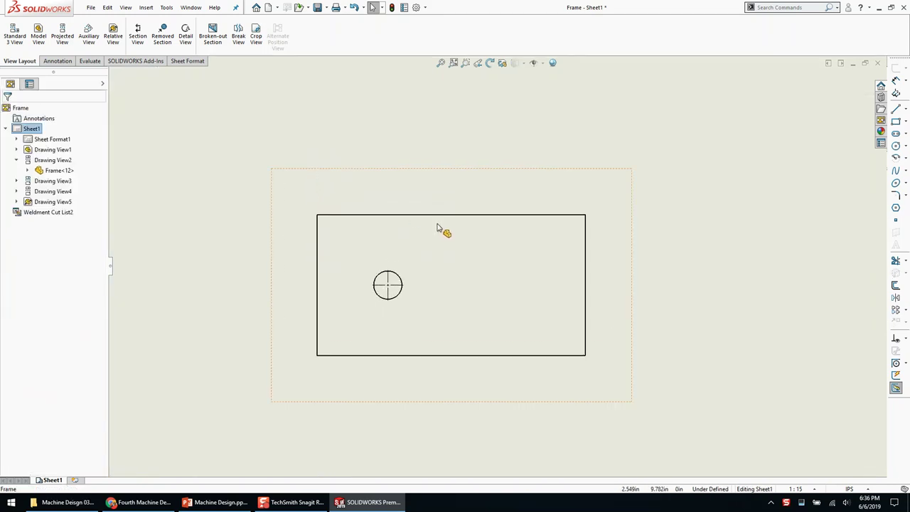
pyautogui.click(437, 228)
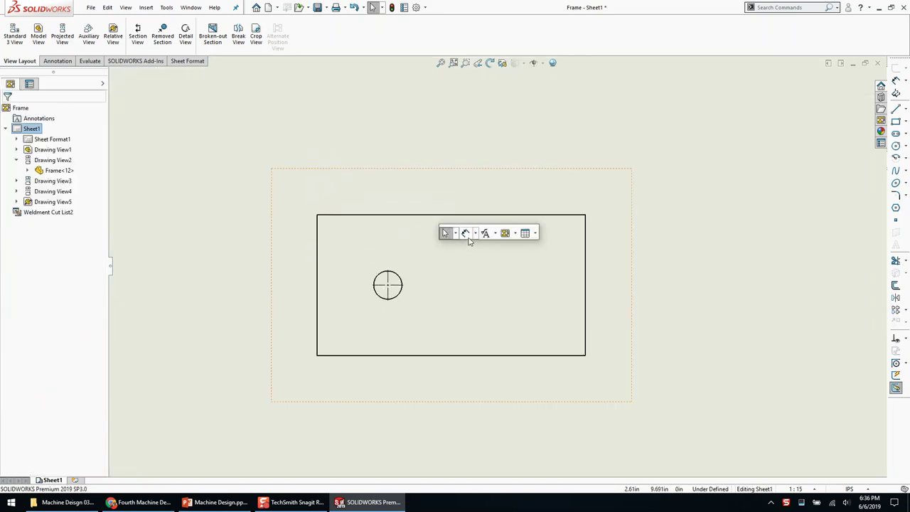
pyautogui.click(896, 80)
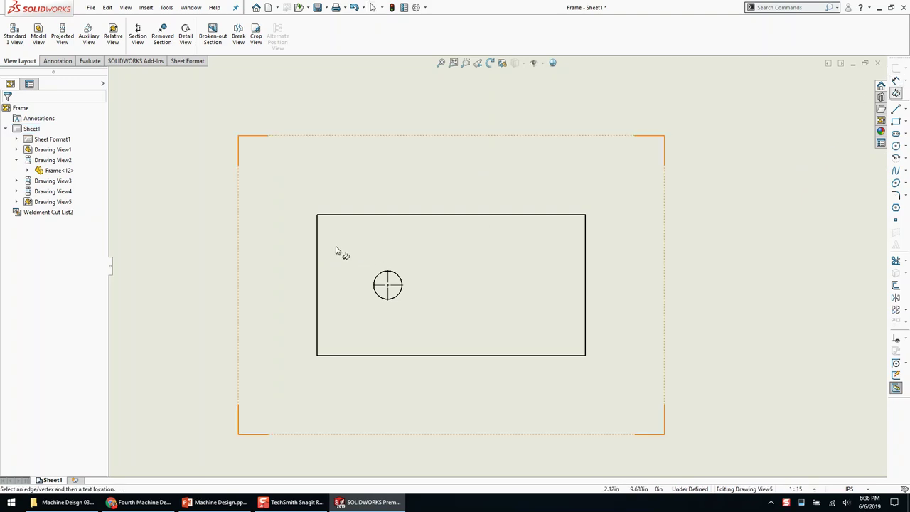
pyautogui.click(387, 285)
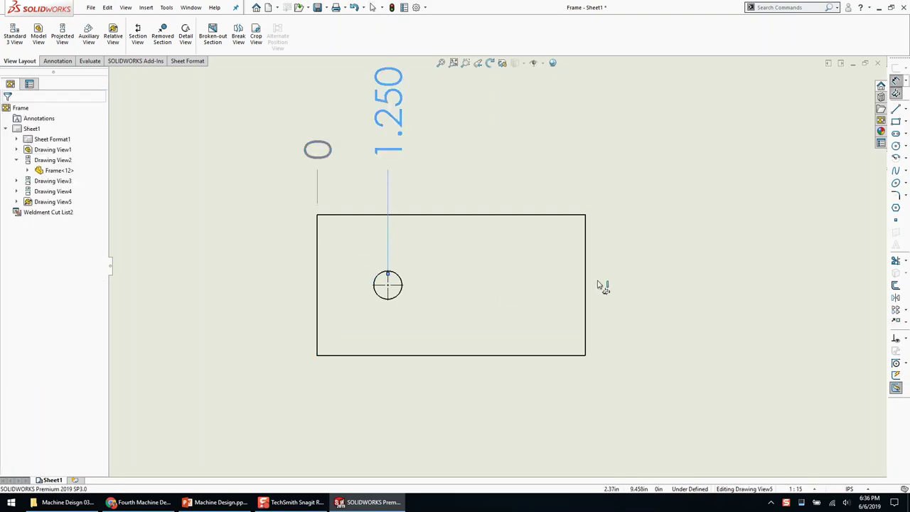
pyautogui.click(586, 286)
pyautogui.click(895, 81)
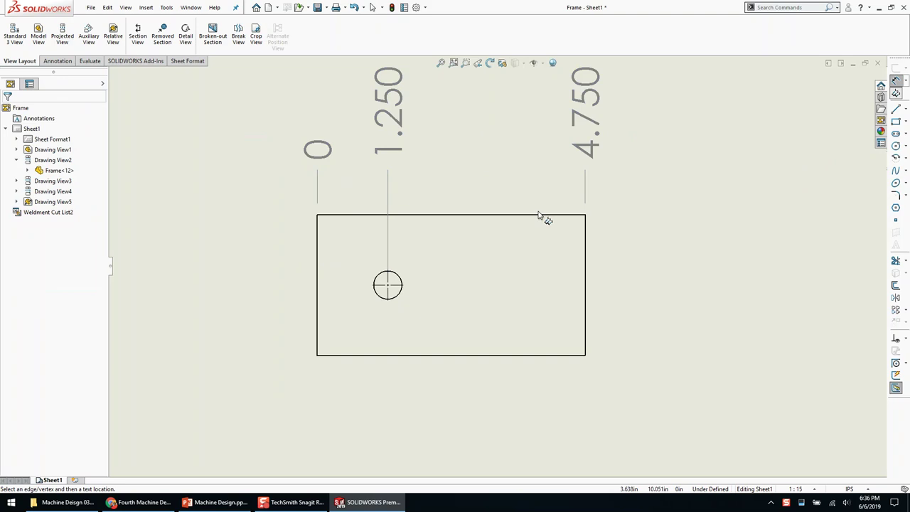
# Add vertical ordinate dimensions to the foot plate view from its upper edge to the hole centre and the lower edge
pyautogui.click(349, 216)
pyautogui.click(390, 299)
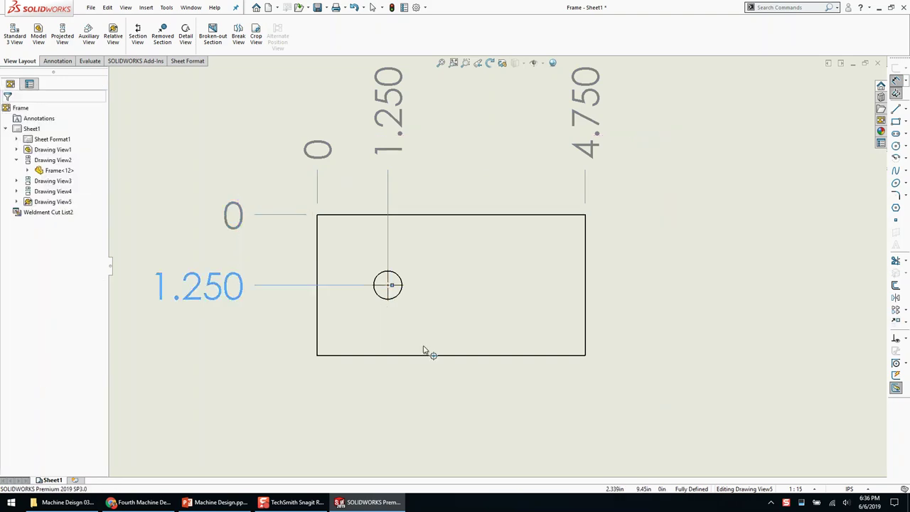
pyautogui.click(435, 356)
# Add a hole callout to the foot plate's hole, placing its text below the plate
pyautogui.moveTo(433, 359); pyautogui.dragTo(402, 303, button='right')
pyautogui.click(396, 295)
pyautogui.click(585, 398)
pyautogui.press('Escape')
# Reposition the zero ordinate dimensions and shift the foot plate view towards the sheet's upper-left corner
pyautogui.scroll(2, 364, 395)
pyautogui.moveTo(364, 395); pyautogui.dragTo(435, 327, button='middle')
pyautogui.scroll(1, 436, 327)
pyautogui.click(413, 190)
pyautogui.moveTo(366, 225); pyautogui.dragTo(354, 226)
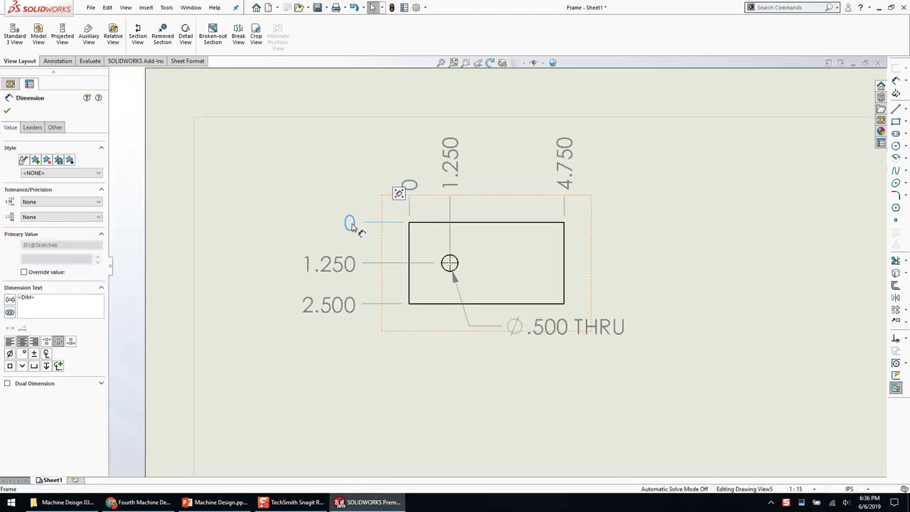
pyautogui.moveTo(415, 191); pyautogui.dragTo(415, 180)
pyautogui.click(344, 156)
pyautogui.scroll(2, 344, 156)
pyautogui.moveTo(477, 236); pyautogui.dragTo(451, 252)
pyautogui.click(558, 245)
pyautogui.press('f')
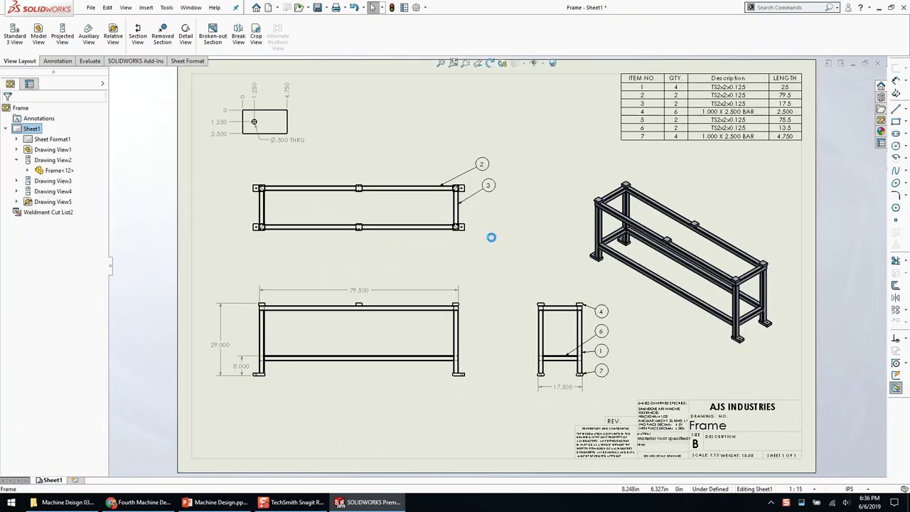
# Attach an item balloon to the right edge of the foot plate view, placing it above and beside the plate
pyautogui.scroll(-2, 371, 125)
pyautogui.moveTo(365, 132); pyautogui.dragTo(479, 210, button='middle')
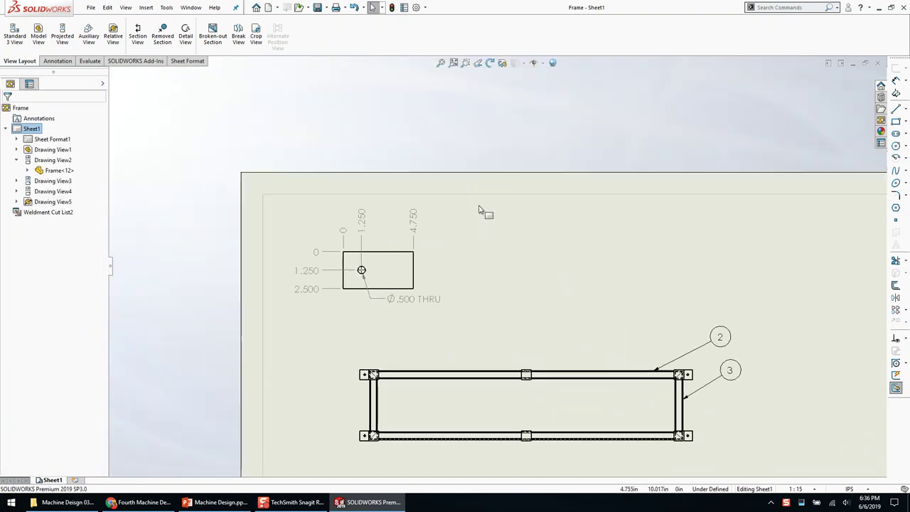
pyautogui.moveTo(479, 210); pyautogui.dragTo(446, 278, button='right')
pyautogui.scroll(-2, 422, 288)
pyautogui.press('Escape')
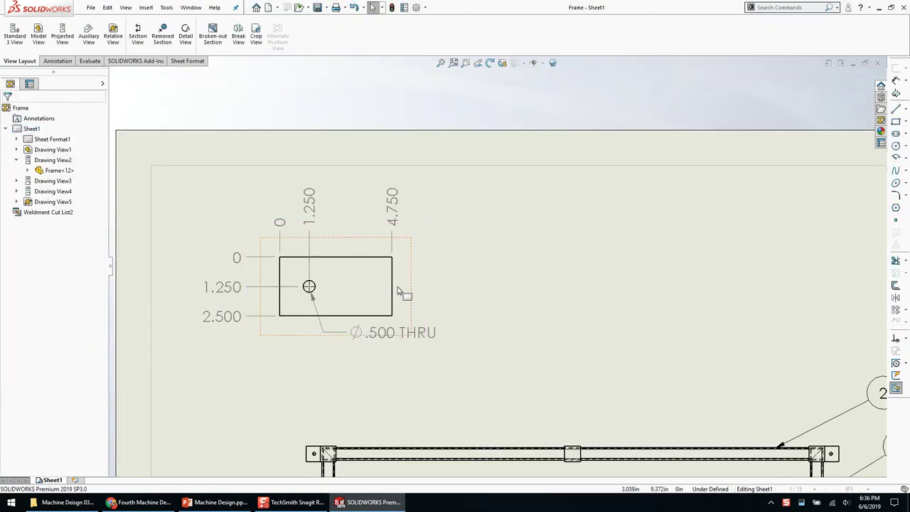
pyautogui.press('b')
pyautogui.click(462, 249)
pyautogui.press('Escape')
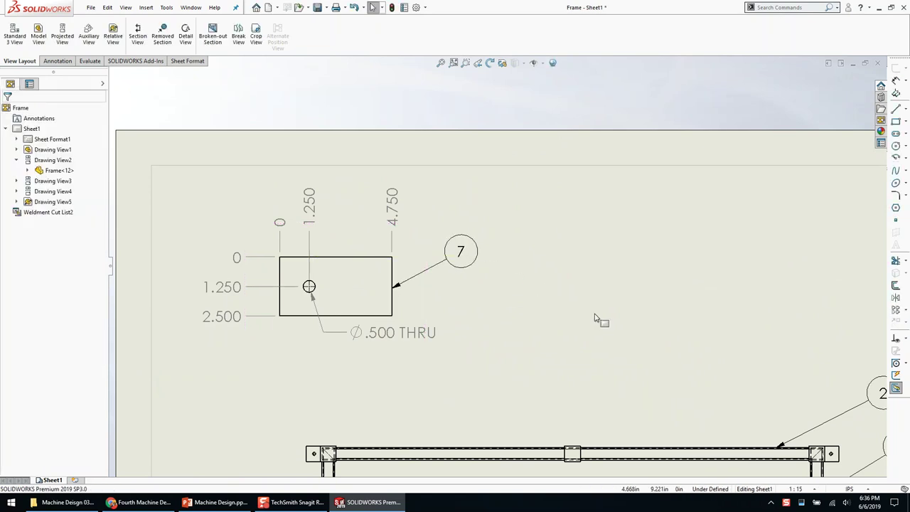
pyautogui.scroll(2, 515, 280)
pyautogui.scroll(-1, 386, 257)
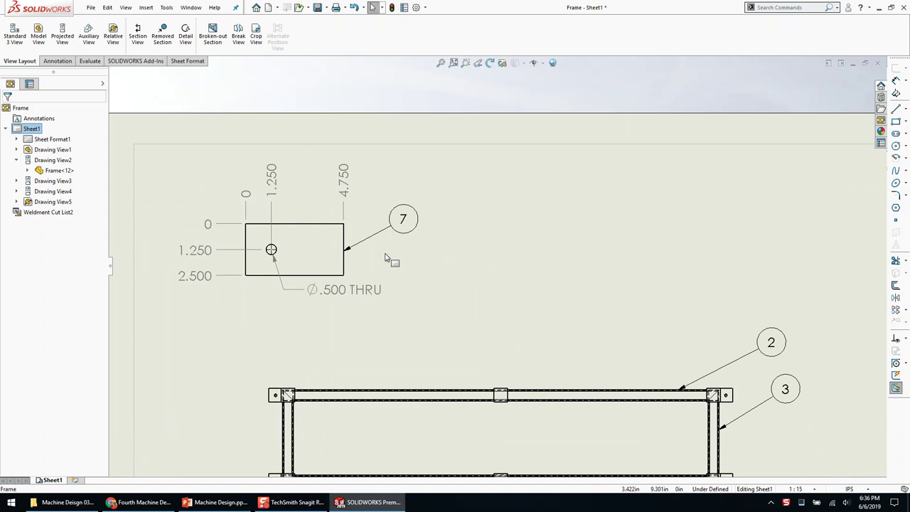
# Project a side view to the right of the foot plate view and dimension the plate's thickness above it
pyautogui.click(354, 276)
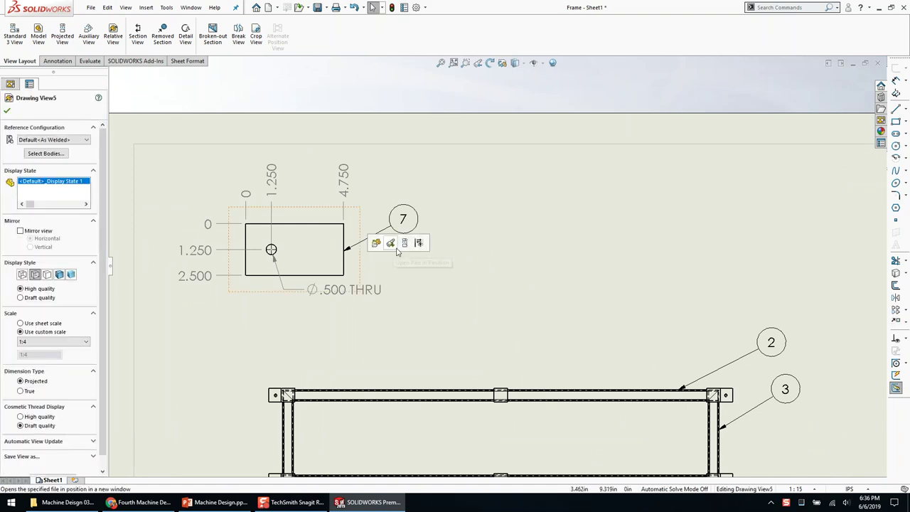
pyautogui.click(459, 249)
pyautogui.moveTo(458, 249); pyautogui.dragTo(475, 226, button='right')
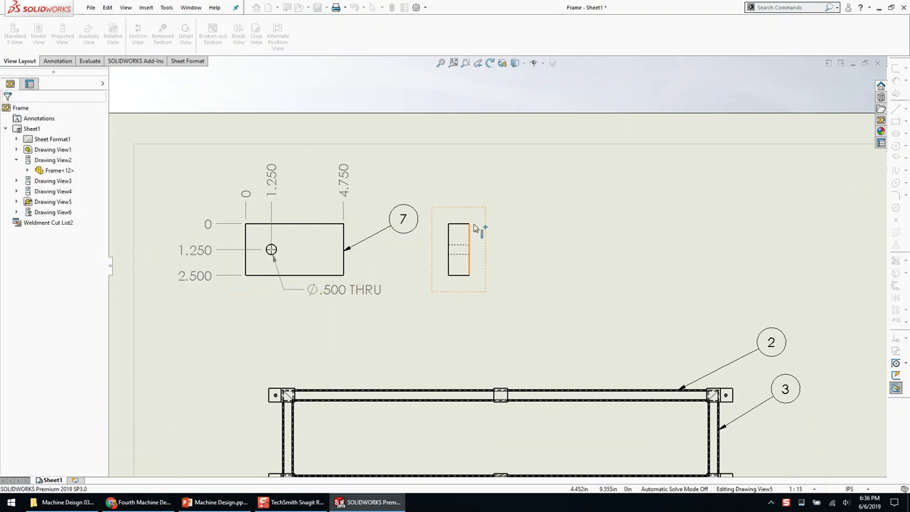
pyautogui.click(465, 228)
pyautogui.click(510, 205)
pyautogui.press('Escape')
pyautogui.click(513, 206)
pyautogui.press('Escape')
pyautogui.press('f')
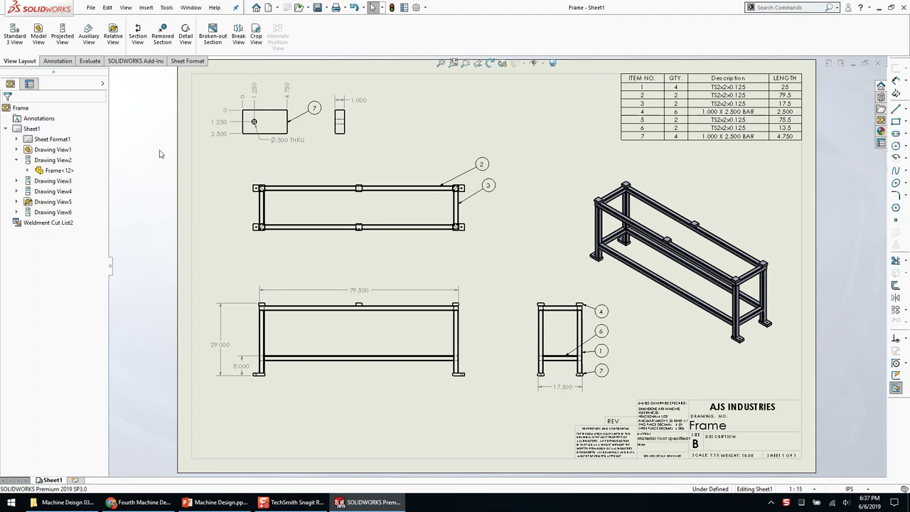
pyautogui.click(38, 34)
pyautogui.click(100, 111)
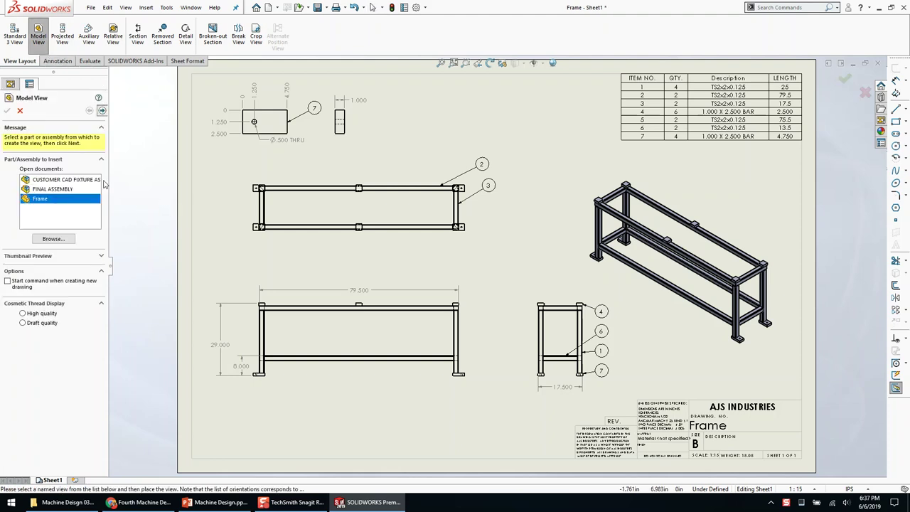
pyautogui.click(46, 209)
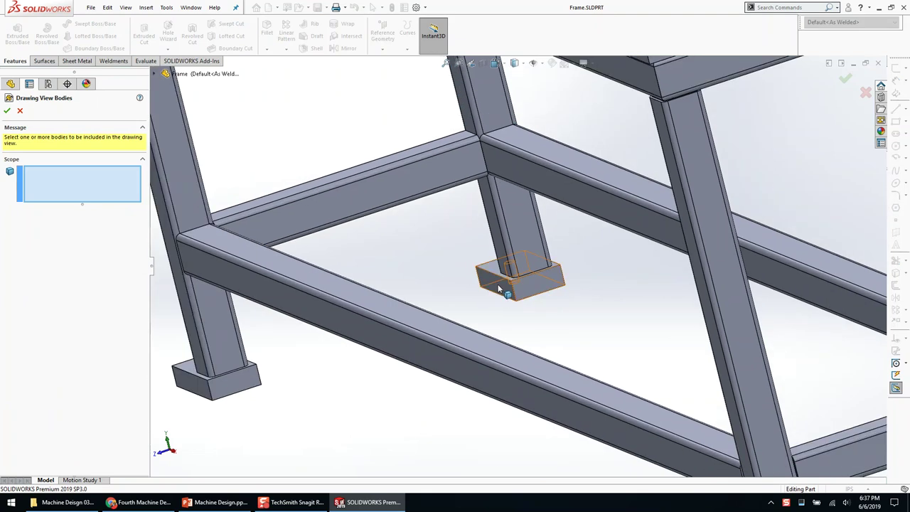
pyautogui.click(501, 280)
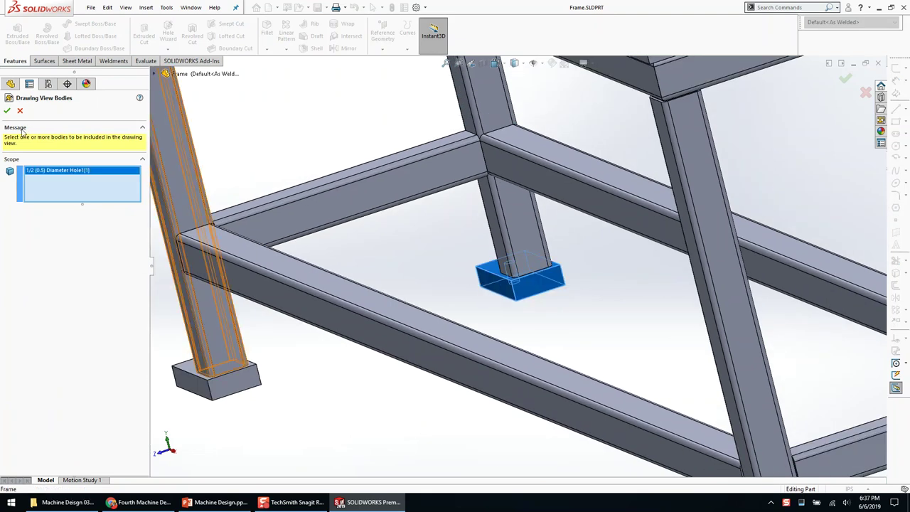
pyautogui.click(7, 112)
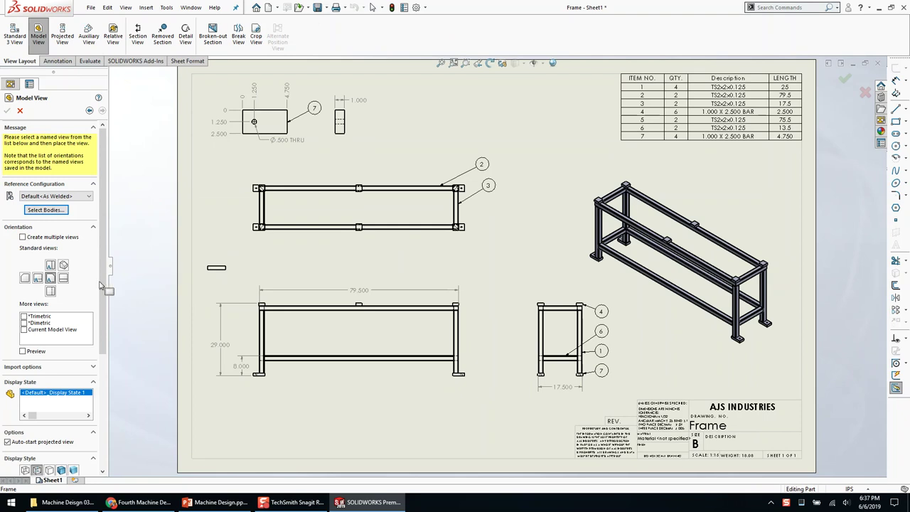
pyautogui.click(63, 278)
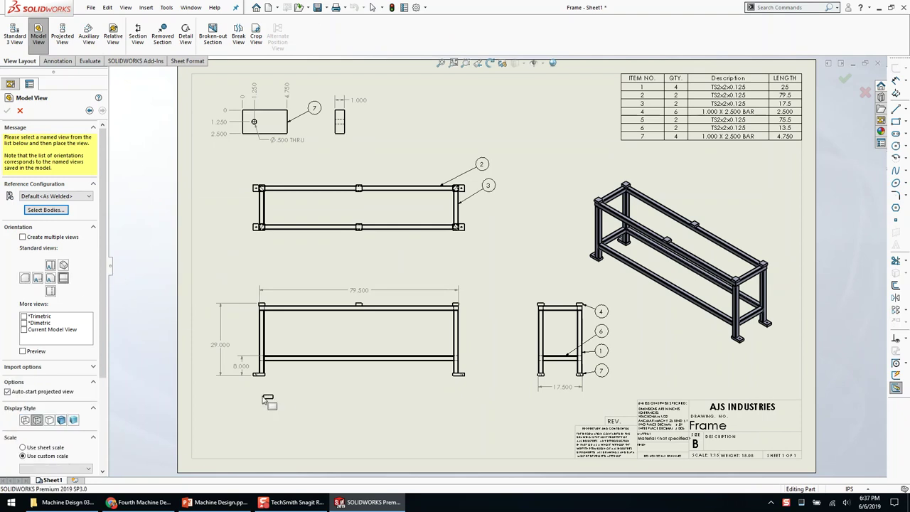
pyautogui.click(50, 265)
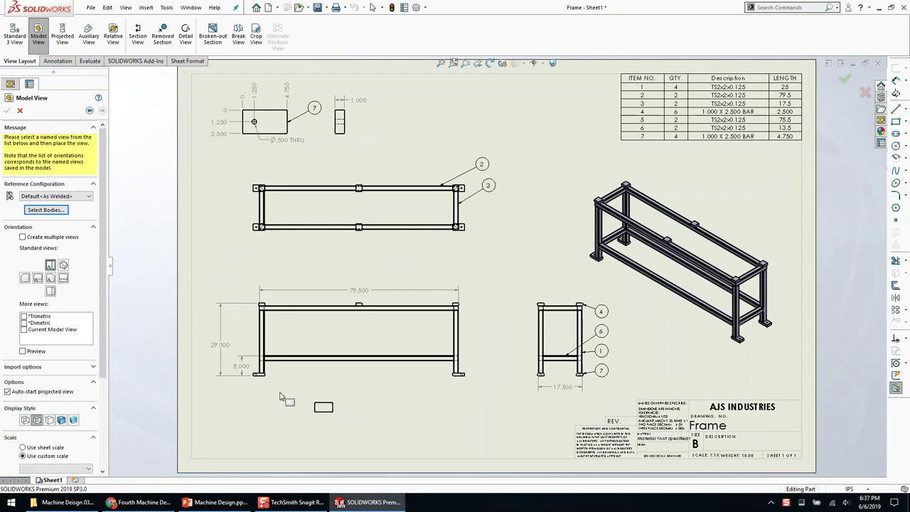
pyautogui.click(20, 111)
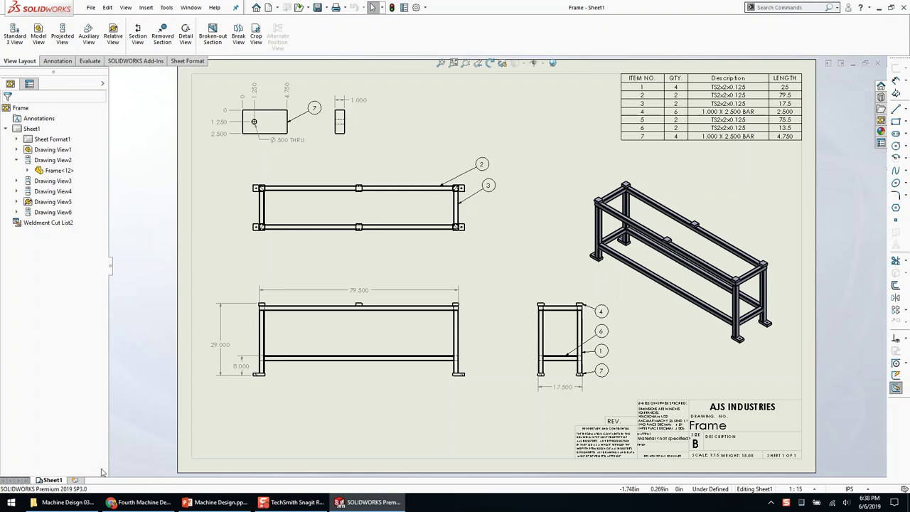
# Rename the current sheet WELDMENT PRINT and add a second sheet using the AJS - B format at 1:15 scale
pyautogui.rightClick(60, 480)
pyautogui.click(98, 452)
pyautogui.write('WELDMENT PRINT')
pyautogui.press('Return')
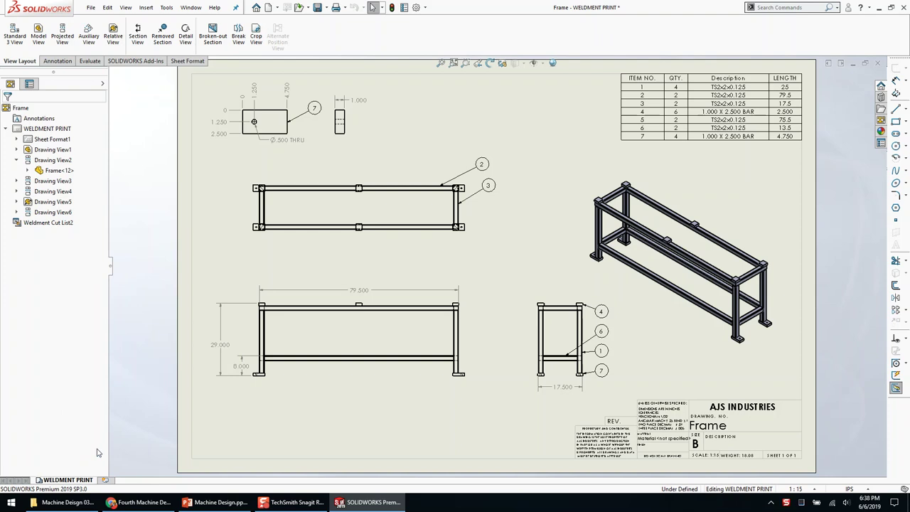
pyautogui.click(105, 479)
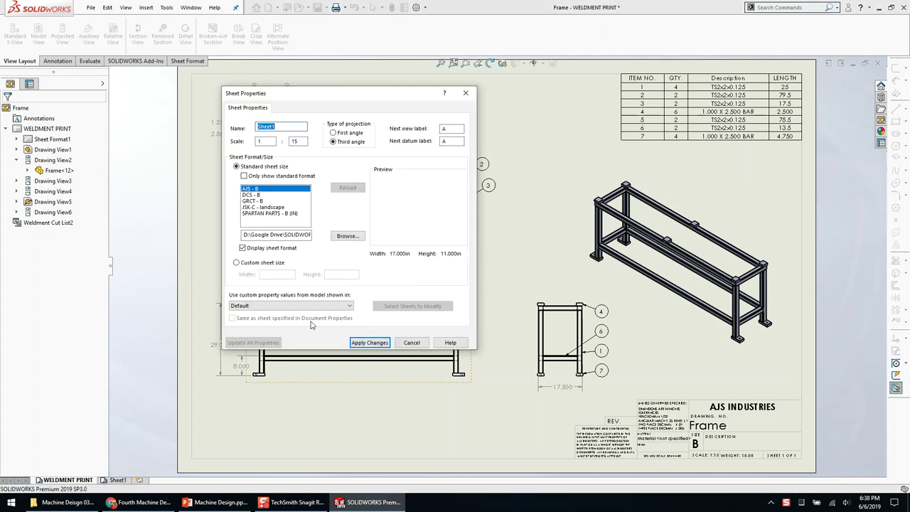
pyautogui.click(369, 342)
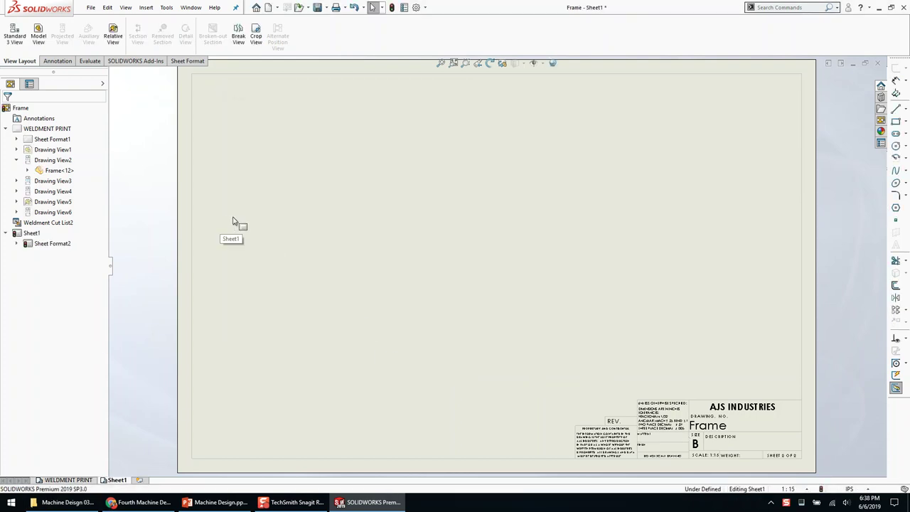
# Place the frame's front view on the new sheet with a projected top view above it
pyautogui.click(880, 121)
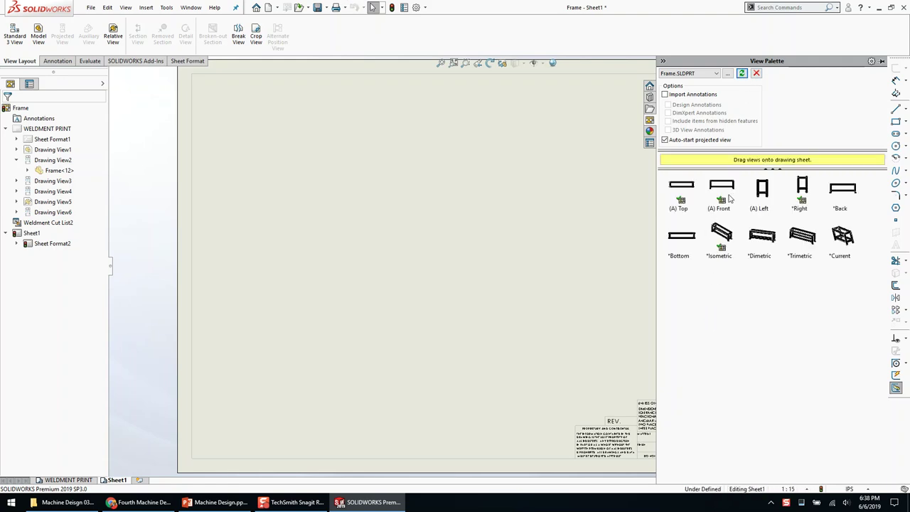
pyautogui.moveTo(709, 189)
pyautogui.mouseDown()
pyautogui.moveTo(489, 345)
pyautogui.moveTo(400, 333)
pyautogui.mouseUp()
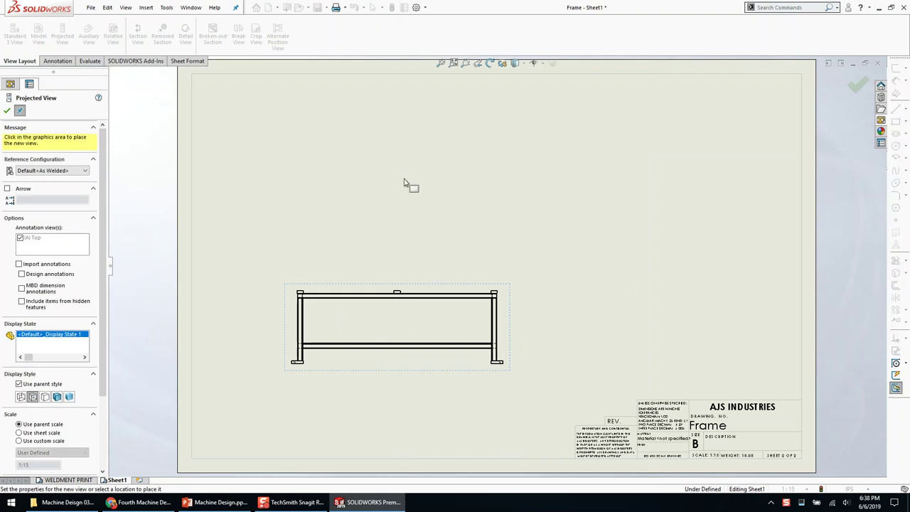
pyautogui.press('Escape')
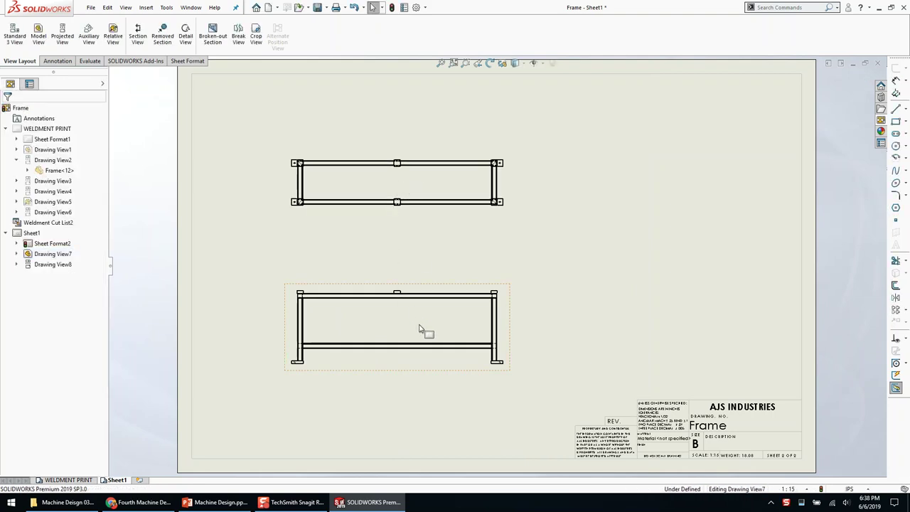
# Set the front view's reference configuration to Default<As Machined>
pyautogui.click(422, 329)
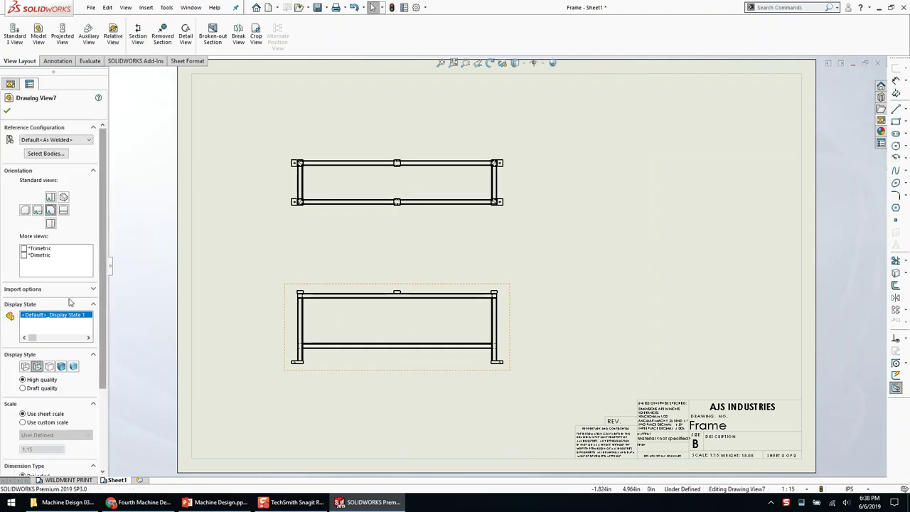
pyautogui.click(61, 143)
pyautogui.click(47, 154)
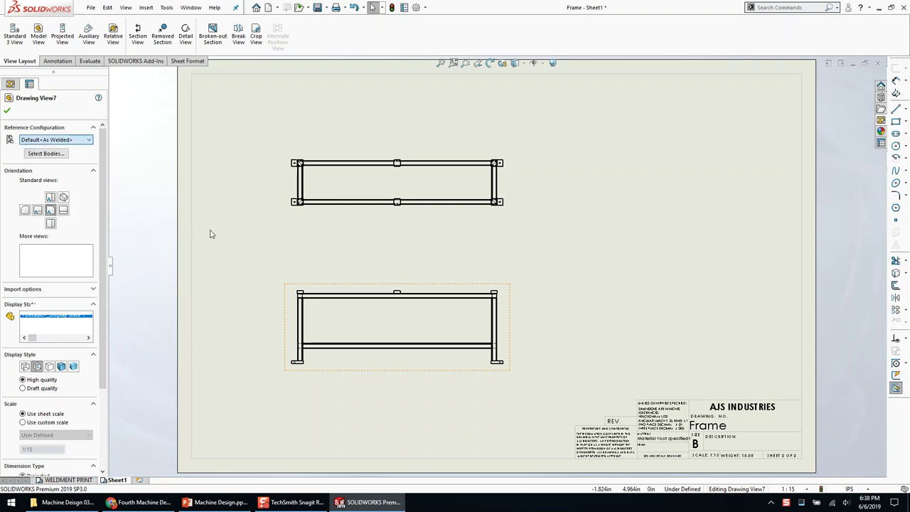
pyautogui.click(257, 271)
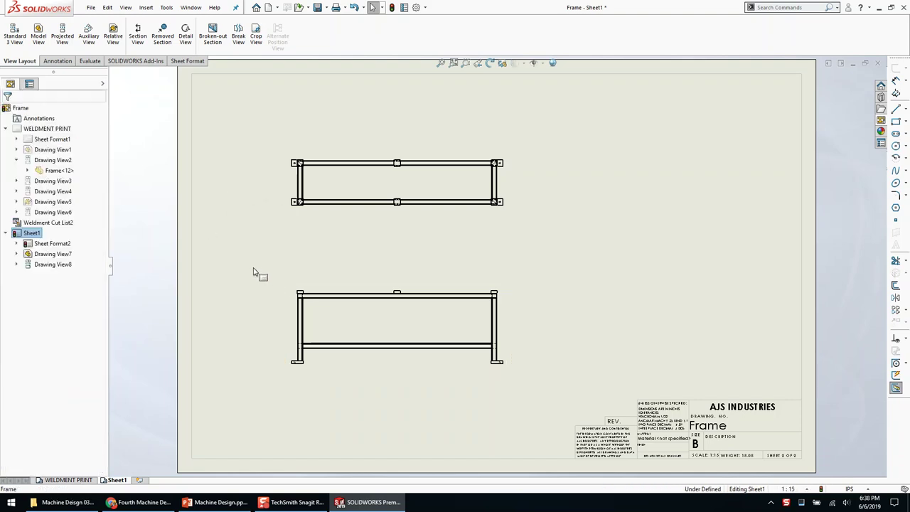
pyautogui.click(373, 330)
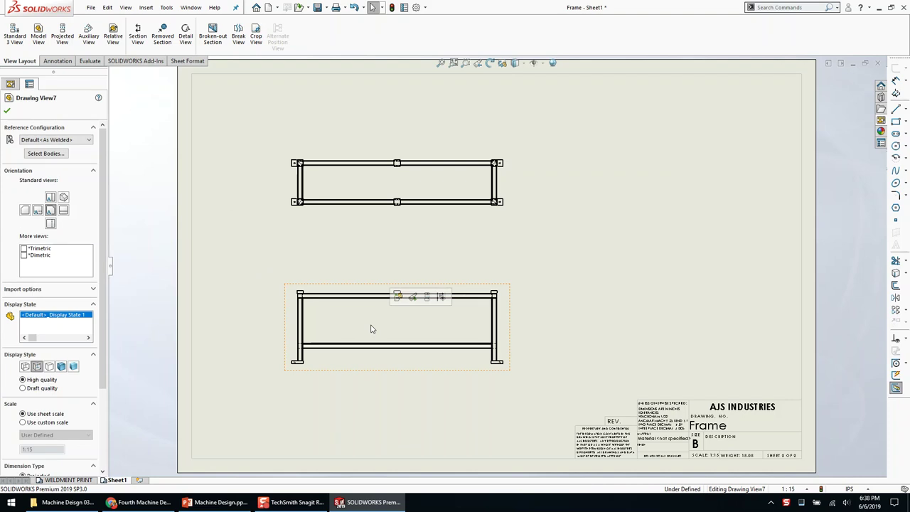
pyautogui.click(71, 142)
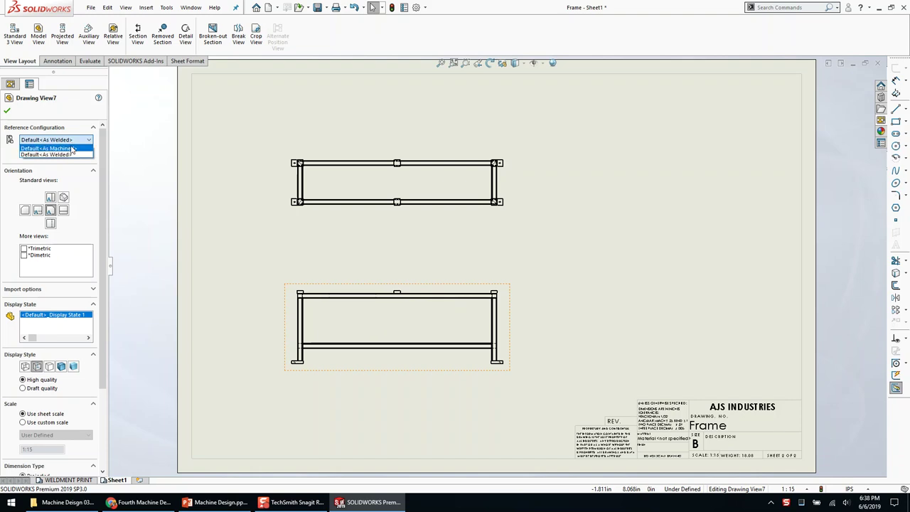
pyautogui.click(71, 149)
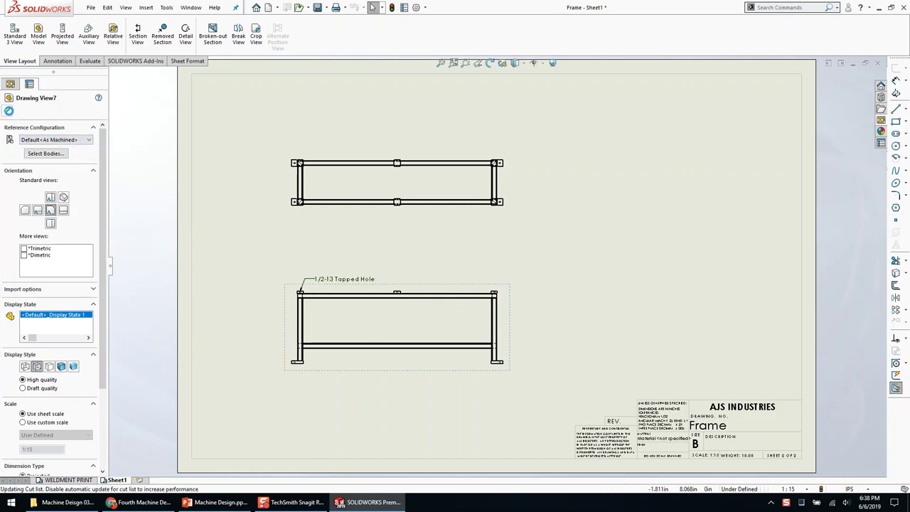
# Delete the 1/2-13 Tapped Hole note from the front view
pyautogui.click(354, 323)
pyautogui.scroll(-1, 354, 323)
pyautogui.moveTo(340, 263); pyautogui.dragTo(377, 248)
pyautogui.press('Delete')
# Link the projected top view's reference configuration to its parent view
pyautogui.click(358, 142)
pyautogui.click(64, 139)
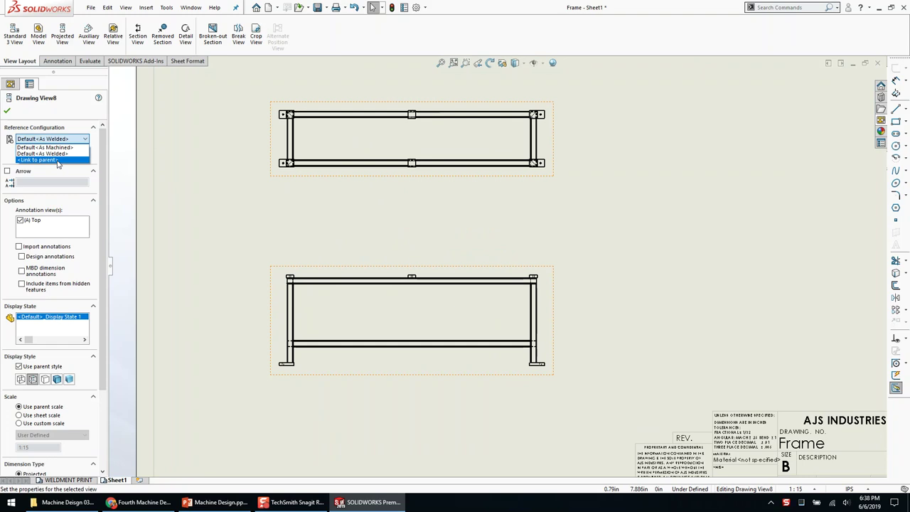
pyautogui.click(58, 160)
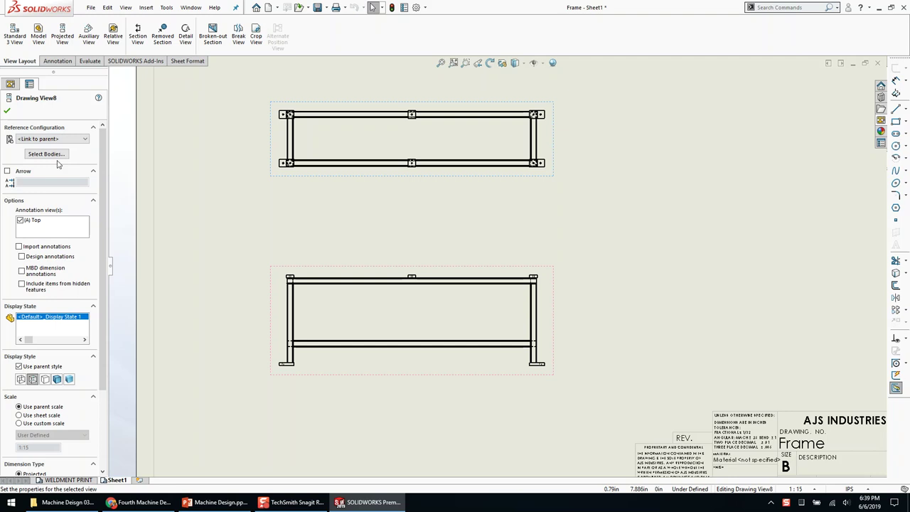
pyautogui.click(202, 209)
pyautogui.scroll(-2, 253, 151)
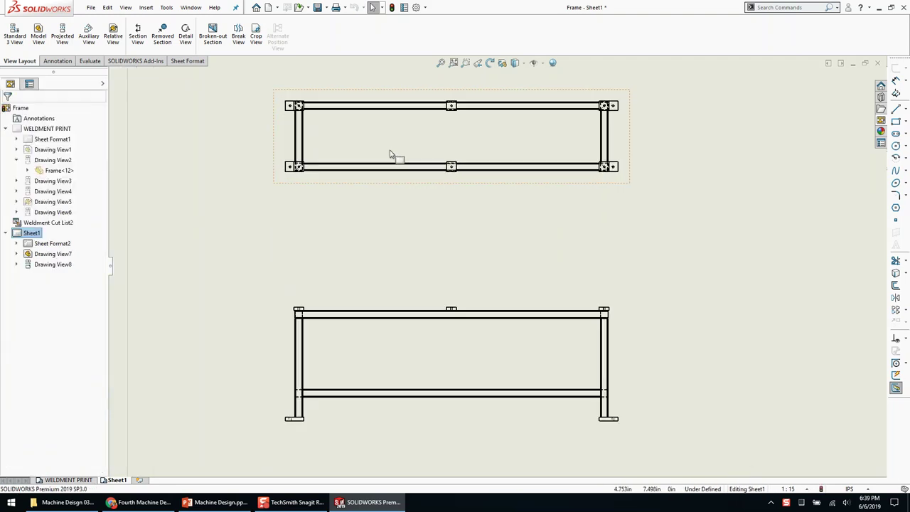
# Set the front view's display style to Hidden Lines Removed
pyautogui.click(453, 366)
pyautogui.click(49, 366)
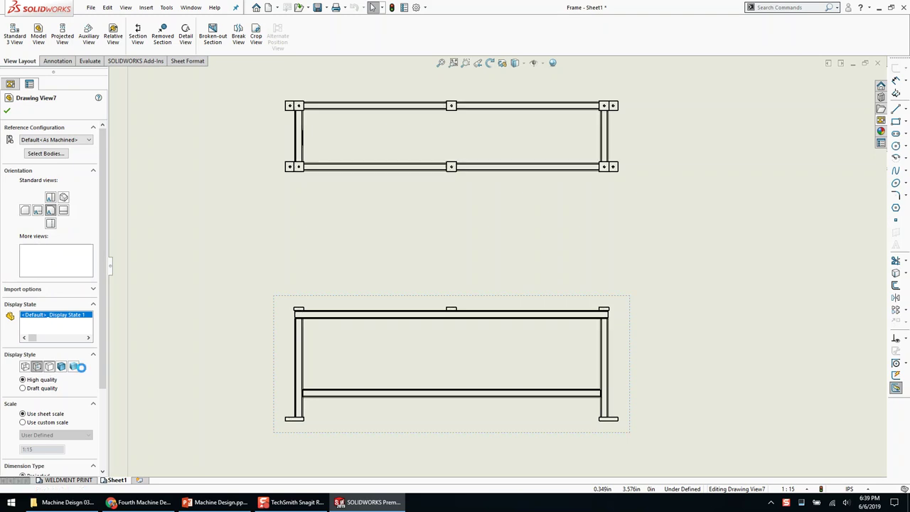
pyautogui.click(374, 228)
pyautogui.scroll(1, 374, 229)
pyautogui.moveTo(374, 229); pyautogui.dragTo(366, 238, button='middle')
pyautogui.scroll(2, 351, 244)
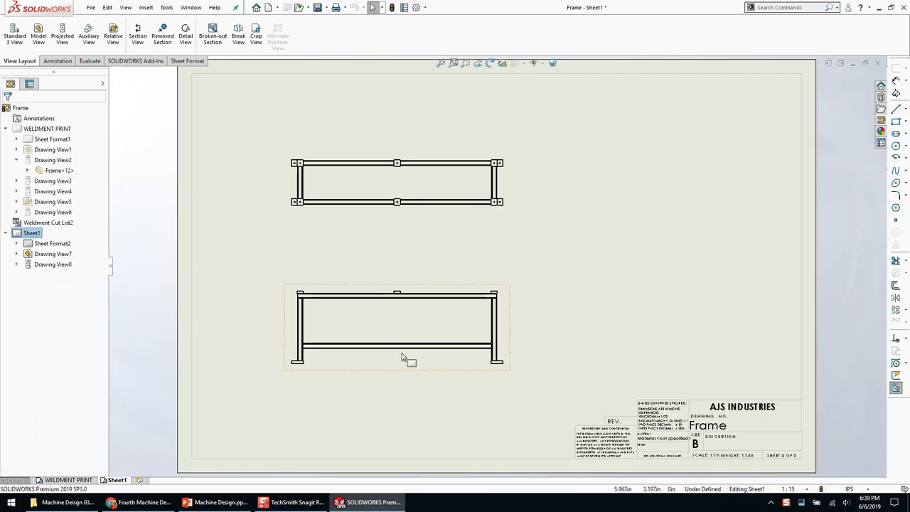
# Shift the front view slightly away from the sheet's left border and set the sheet scale to 1:10
pyautogui.click(416, 363)
pyautogui.click(560, 424)
pyautogui.click(789, 488)
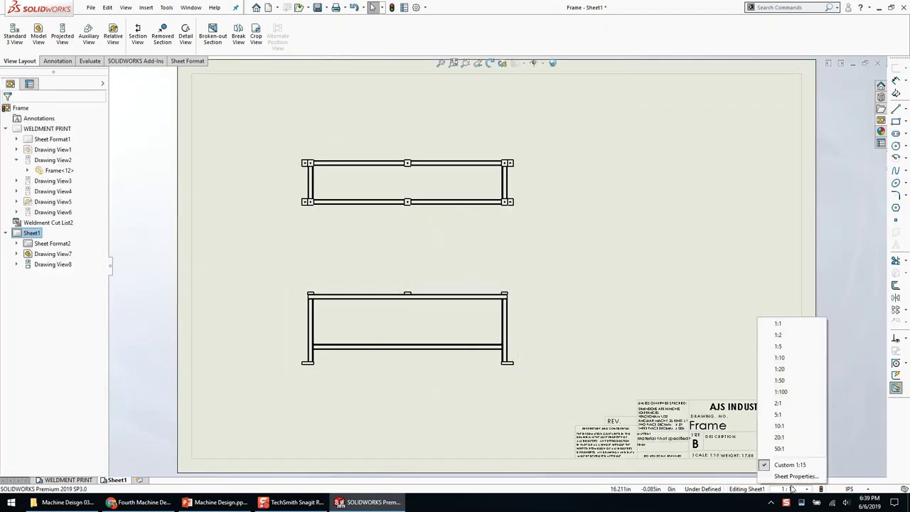
pyautogui.click(805, 360)
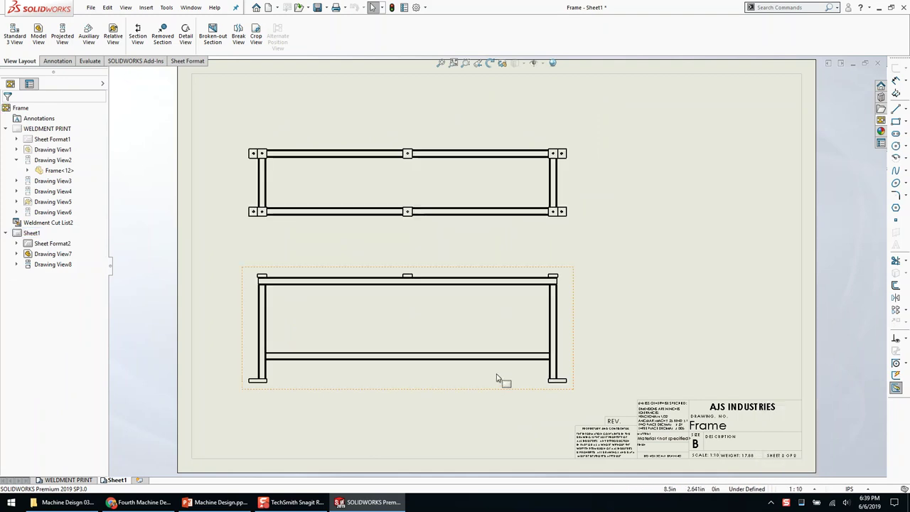
# Reposition the front view and its projected top view around the middle of the sheet, leaving room for dimensions between them
pyautogui.moveTo(473, 228); pyautogui.dragTo(473, 184)
pyautogui.moveTo(487, 271); pyautogui.dragTo(551, 257)
pyautogui.click(530, 196)
pyautogui.moveTo(534, 179); pyautogui.dragTo(536, 193)
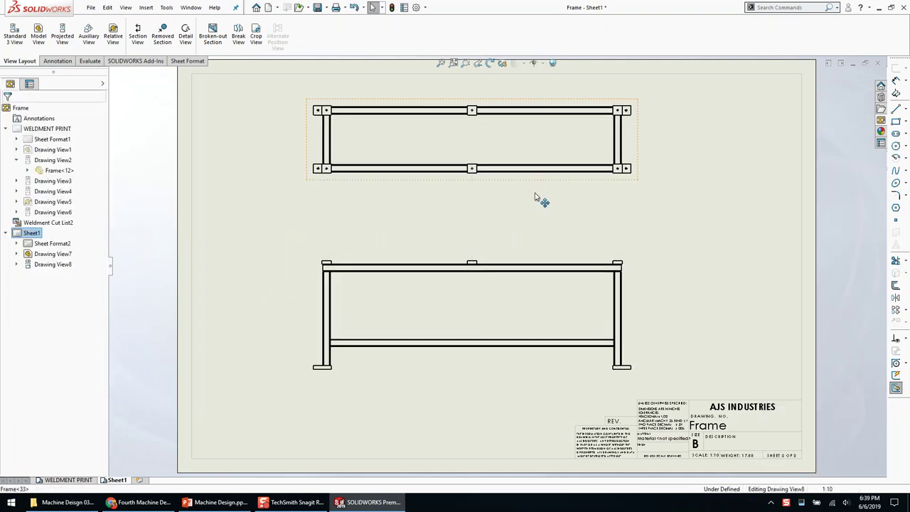
pyautogui.press('Escape')
# Add a leader note reading "CUT ALL PADS FLAT (APPROXIMATE 1/8")" to the middle pad in the front view
pyautogui.scroll(-3, 522, 254)
pyautogui.press('n')
pyautogui.scroll(-3, 745, 220)
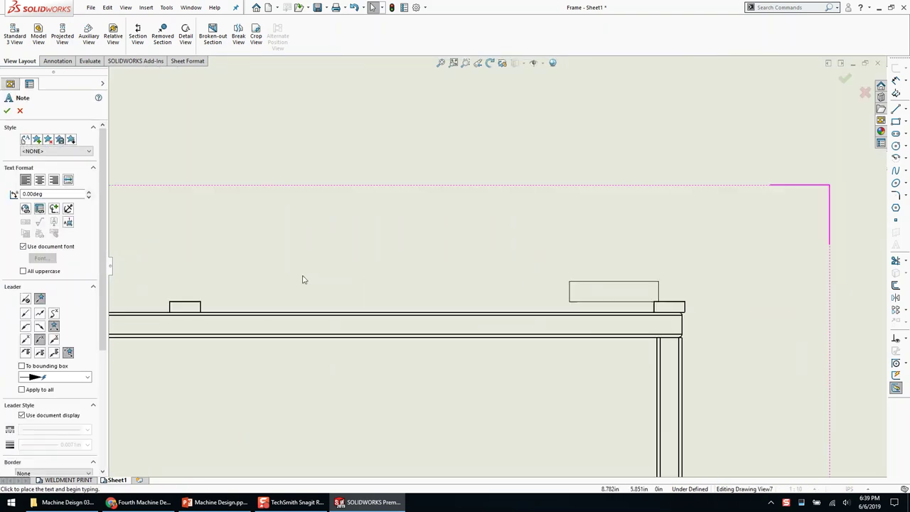
pyautogui.click(189, 304)
pyautogui.click(323, 239)
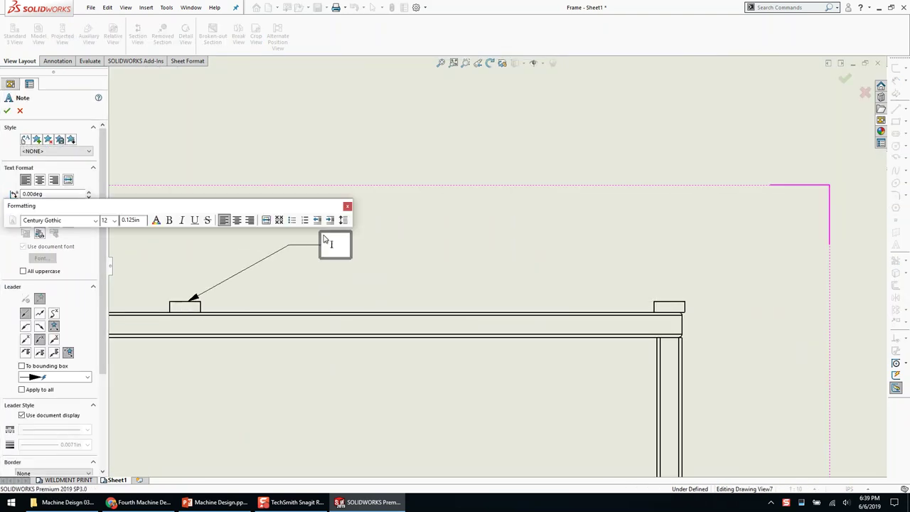
pyautogui.write('C')
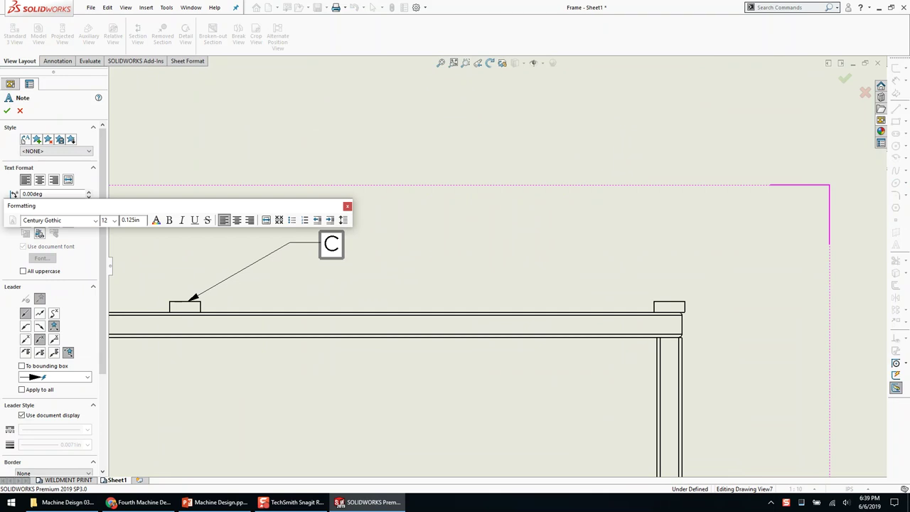
pyautogui.write('UT ALL')
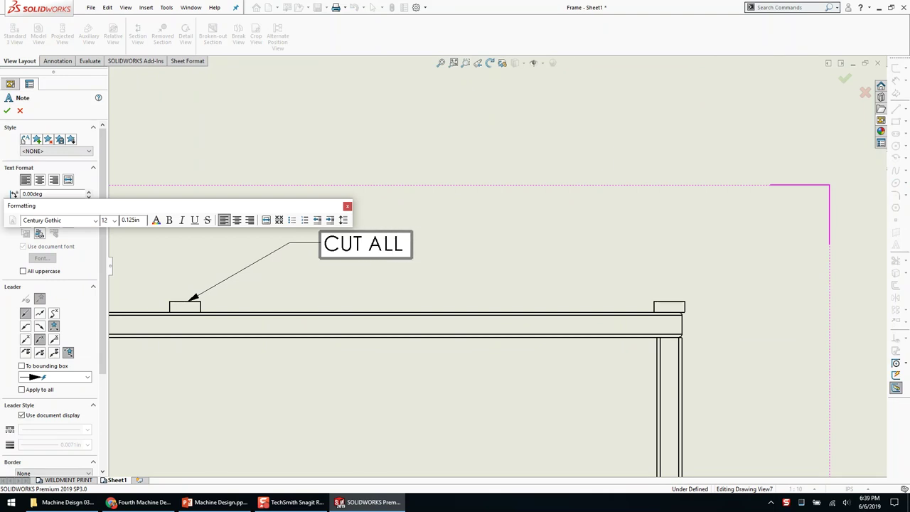
pyautogui.write(' T PAD')
pyautogui.write('S TO')
pyautogui.press('BackSpace')
pyautogui.press('BackSpace')
pyautogui.press('BackSpace')
pyautogui.write('FLAT')
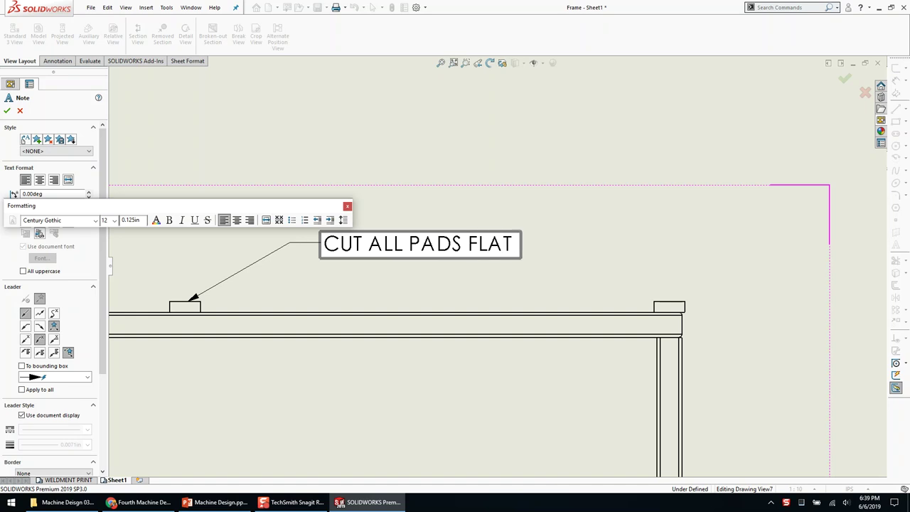
pyautogui.write(' (A')
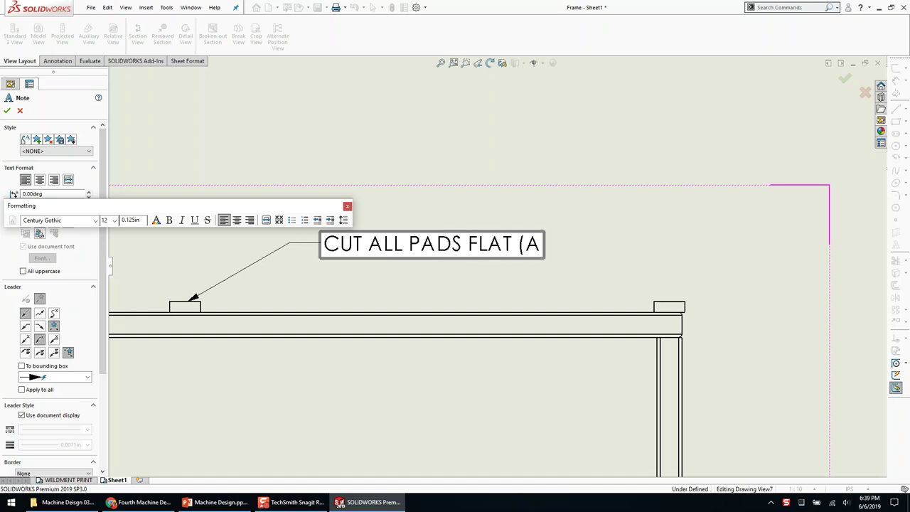
pyautogui.write('PPROXIMATE')
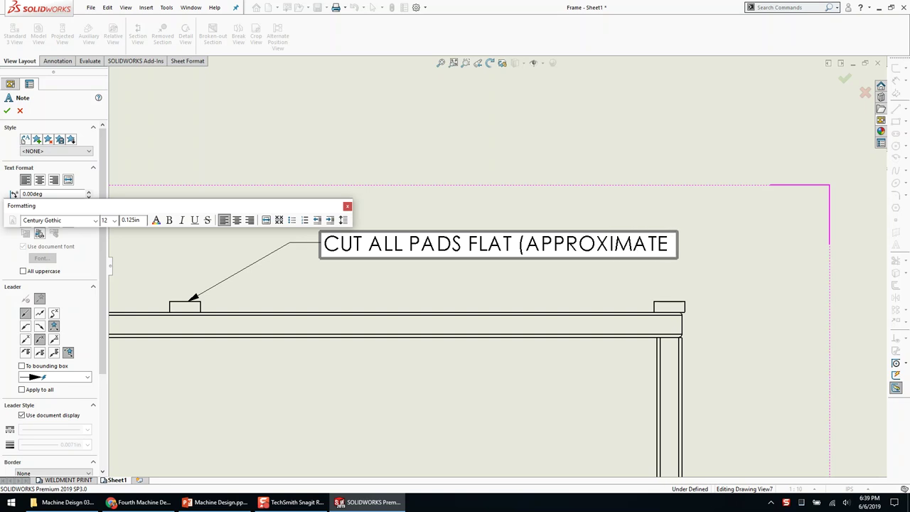
pyautogui.write(' 1/8')
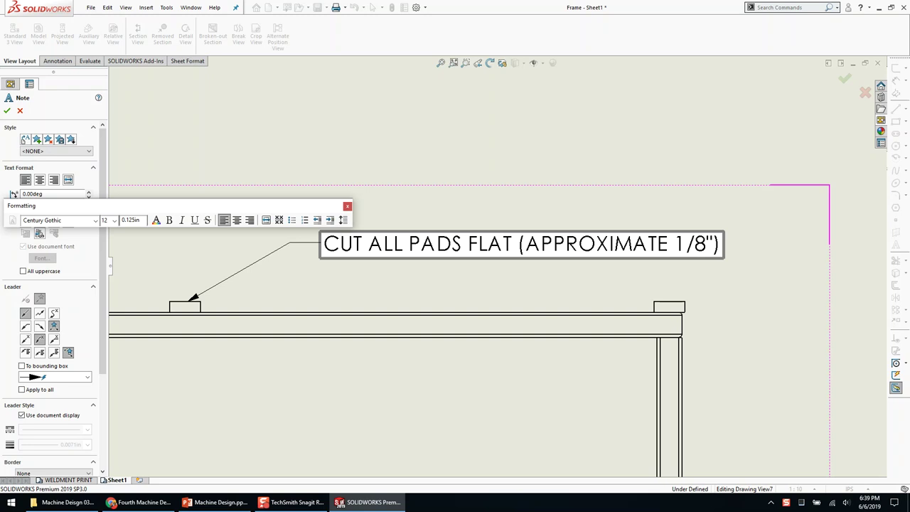
pyautogui.click(474, 166)
pyautogui.press('Escape')
pyautogui.press('f')
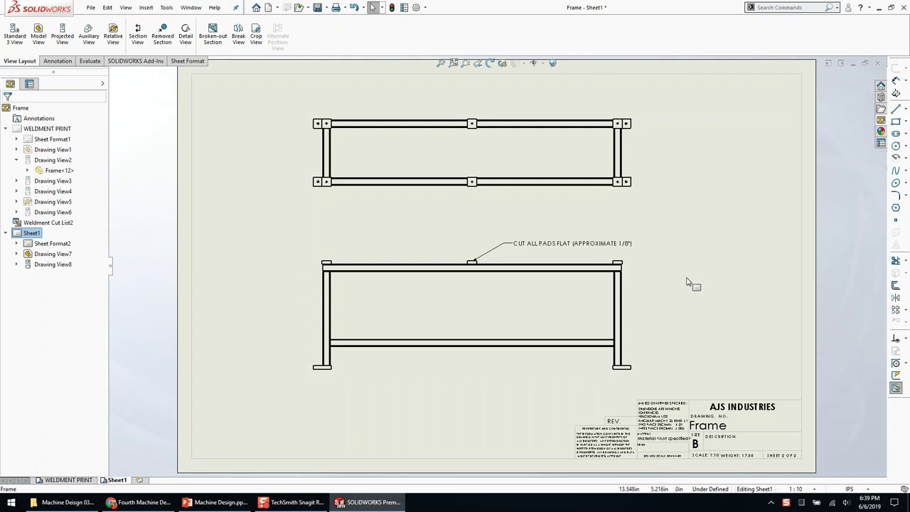
pyautogui.scroll(-2, 687, 282)
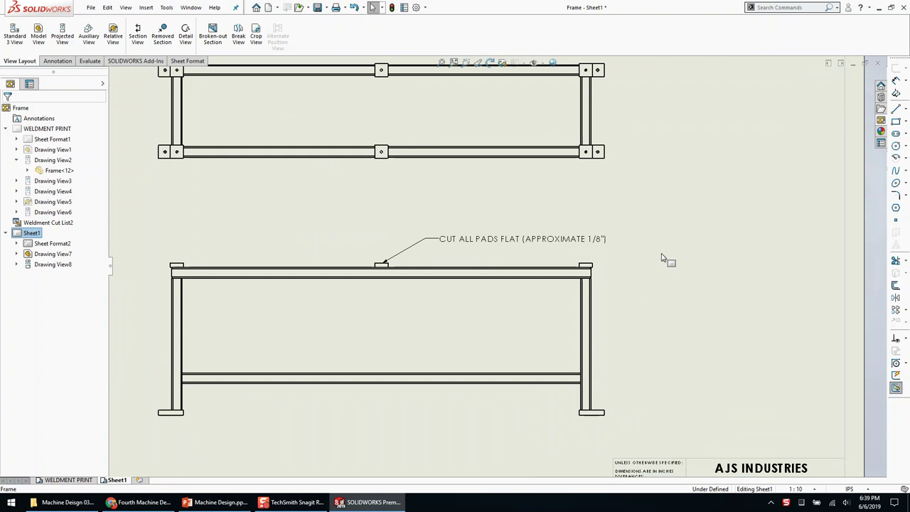
pyautogui.scroll(-2, 514, 250)
pyautogui.click(511, 241)
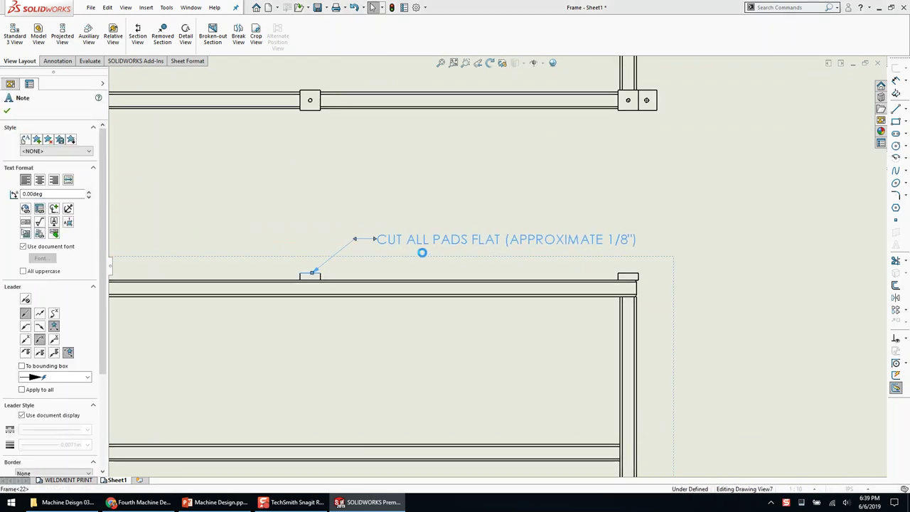
pyautogui.doubleClick(420, 245)
pyautogui.click(398, 242)
pyautogui.click(317, 187)
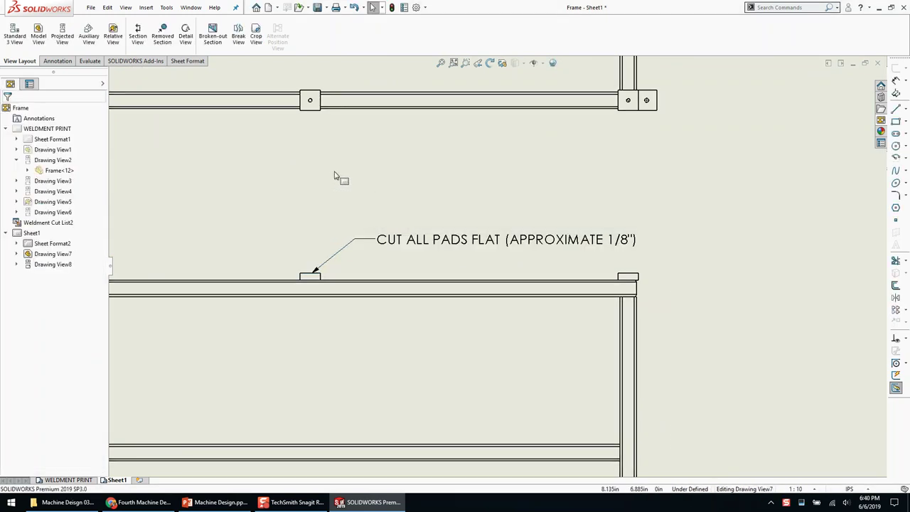
# Dimension the horizontal distance between the tapped holes in the top view's two upper corner pads, placing it above the frame
pyautogui.scroll(3, 432, 240)
pyautogui.scroll(-1, 472, 278)
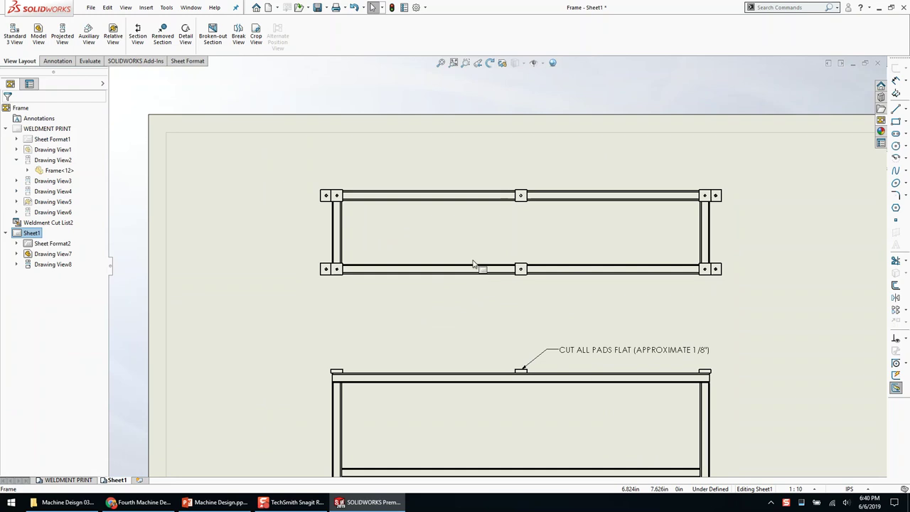
pyautogui.scroll(-2, 399, 253)
pyautogui.scroll(-1, 528, 228)
pyautogui.moveTo(528, 228); pyautogui.dragTo(420, 211, button='middle')
pyautogui.scroll(-1, 420, 211)
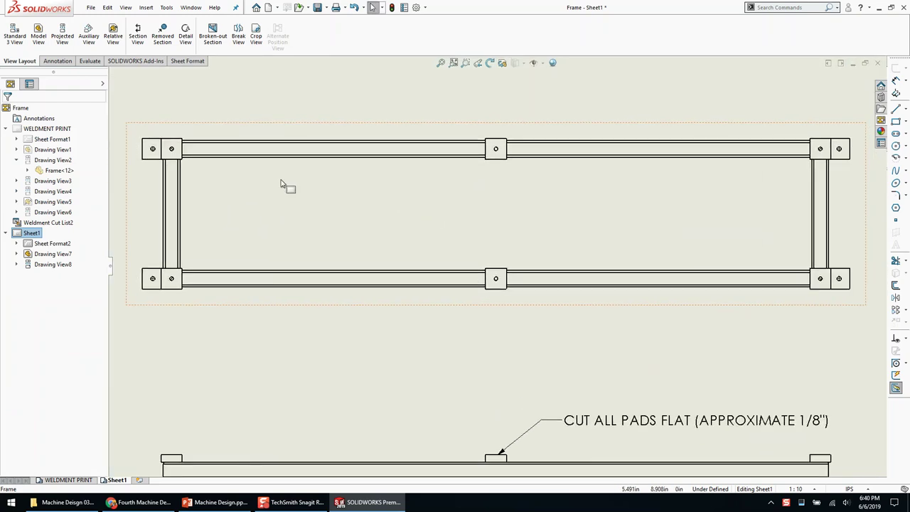
pyautogui.press('d')
pyautogui.scroll(-10, 223, 164)
pyautogui.click(251, 189)
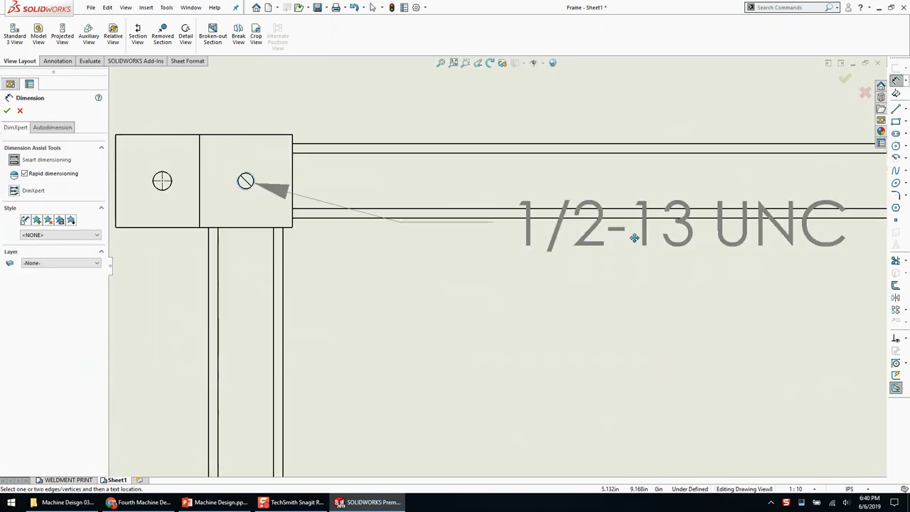
pyautogui.scroll(5, 639, 245)
pyautogui.scroll(-4, 497, 242)
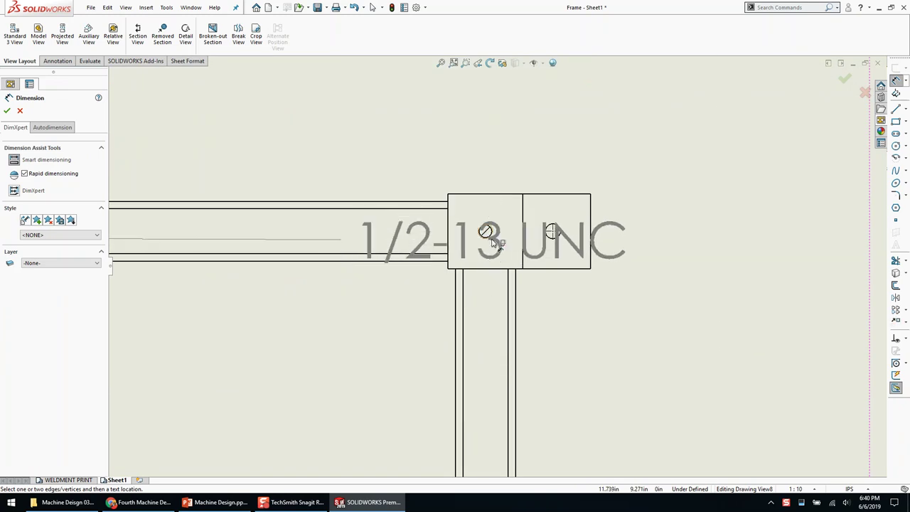
pyautogui.click(552, 231)
pyautogui.scroll(4, 562, 242)
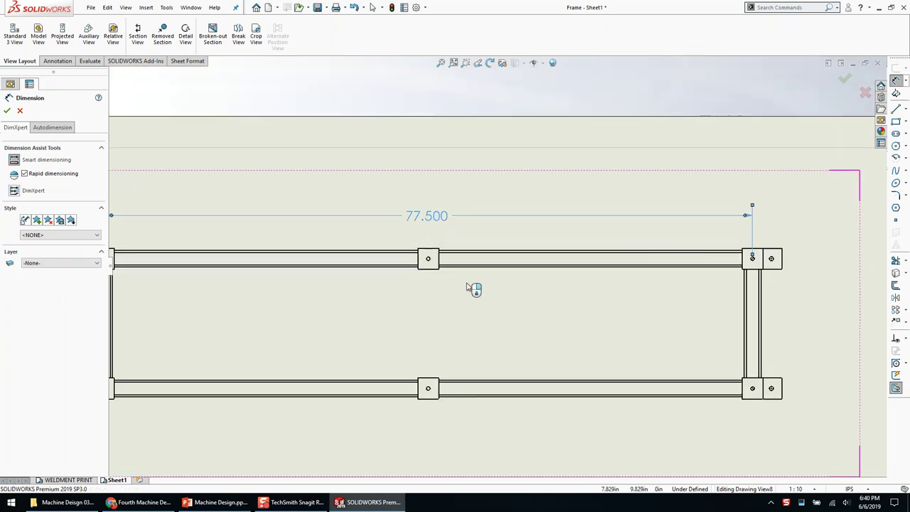
pyautogui.click(426, 215)
pyautogui.press('Escape')
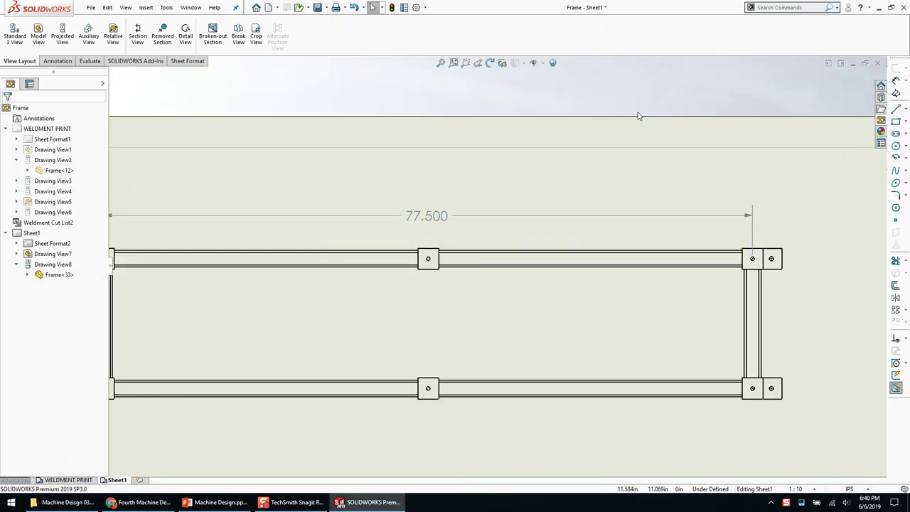
# Insert a vertical centerline midway between the top view's end members and extend its ends beyond the middle pads
pyautogui.click(56, 61)
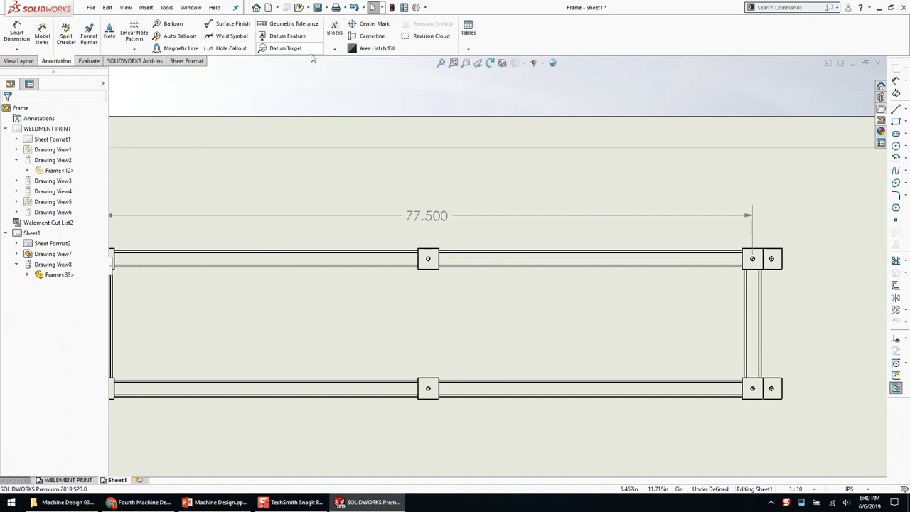
pyautogui.click(372, 35)
pyautogui.scroll(4, 262, 331)
pyautogui.scroll(1, 249, 331)
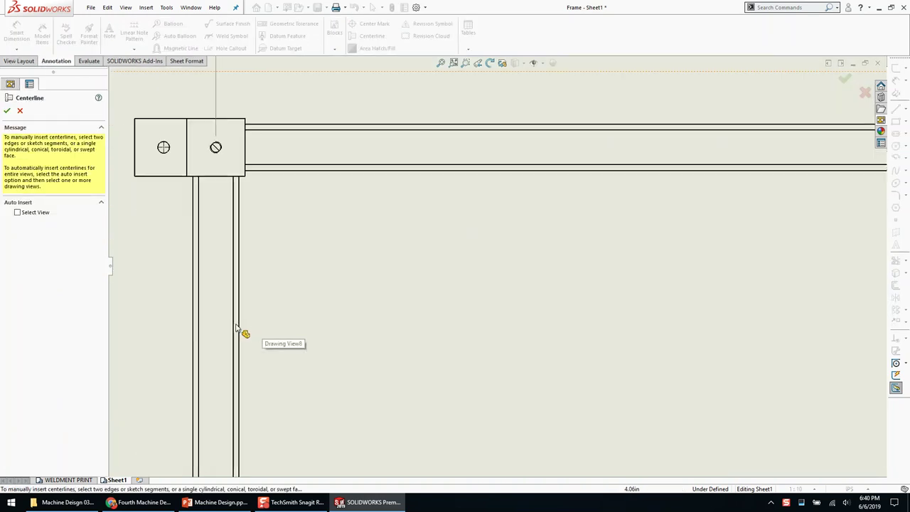
pyautogui.scroll(-5, 240, 329)
pyautogui.scroll(4, 564, 306)
pyautogui.click(569, 307)
pyautogui.scroll(-3, 440, 282)
pyautogui.press('Escape')
pyautogui.moveTo(417, 167)
pyautogui.mouseDown()
pyautogui.moveTo(419, 133)
pyautogui.moveTo(408, 176)
pyautogui.mouseUp()
pyautogui.click(408, 142)
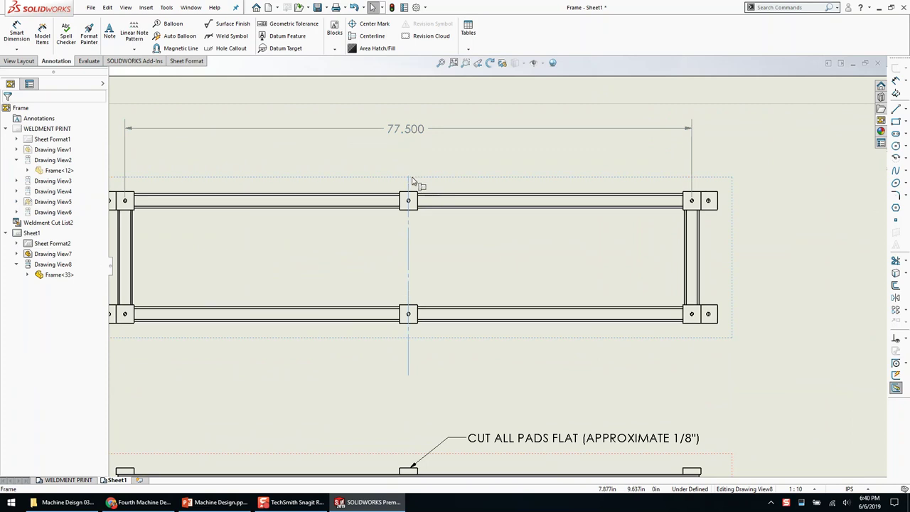
pyautogui.click(417, 373)
# Place a centerline symbol note at the lower end of the top view's vertical centerline
pyautogui.press('n')
pyautogui.click(55, 210)
pyautogui.click(56, 221)
pyautogui.press('Escape')
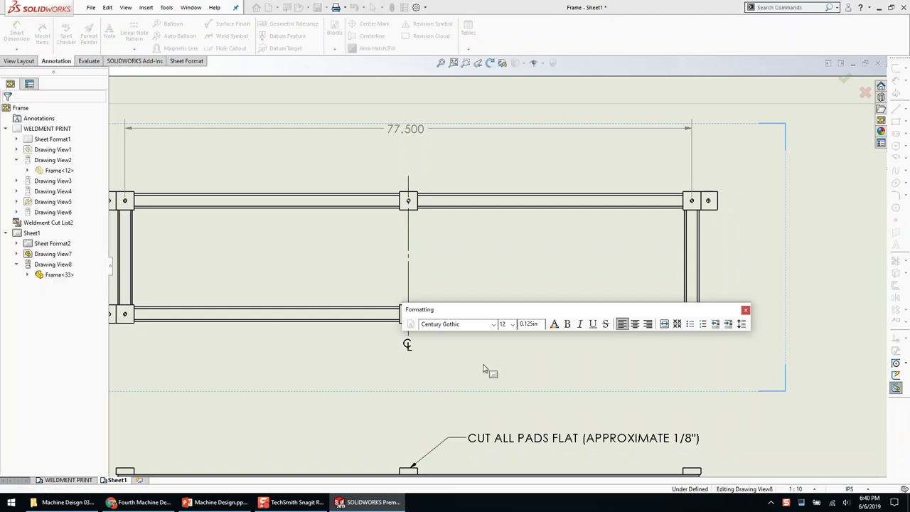
# Insert a horizontal centerline midway between the two long rails in the top view
pyautogui.moveTo(485, 372); pyautogui.dragTo(510, 369, button='middle')
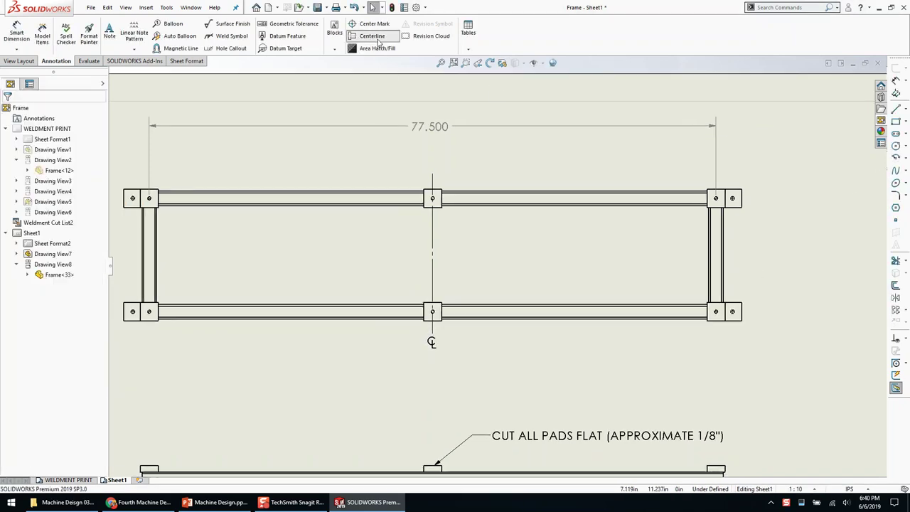
pyautogui.click(370, 35)
pyautogui.scroll(-6, 195, 275)
pyautogui.click(405, 371)
pyautogui.moveTo(467, 194); pyautogui.dragTo(381, 384, button='middle')
pyautogui.click(374, 196)
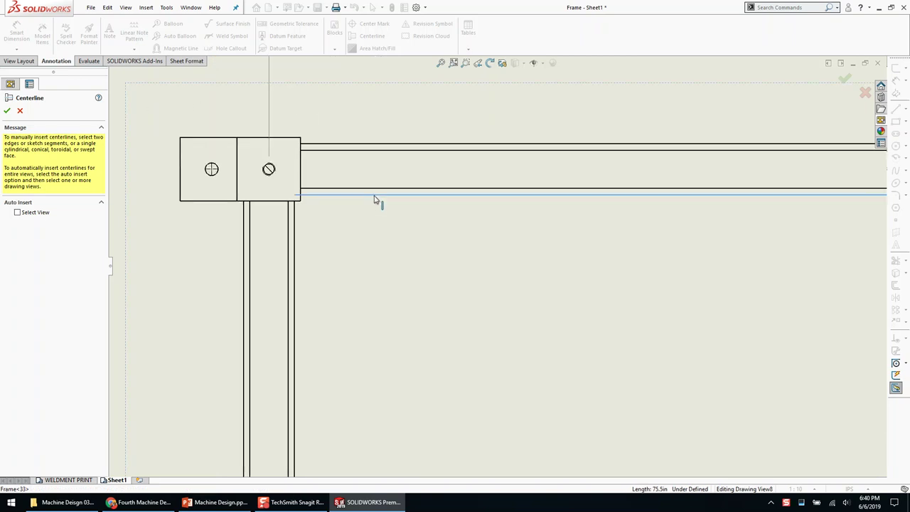
pyautogui.press('Escape')
pyautogui.scroll(6, 604, 325)
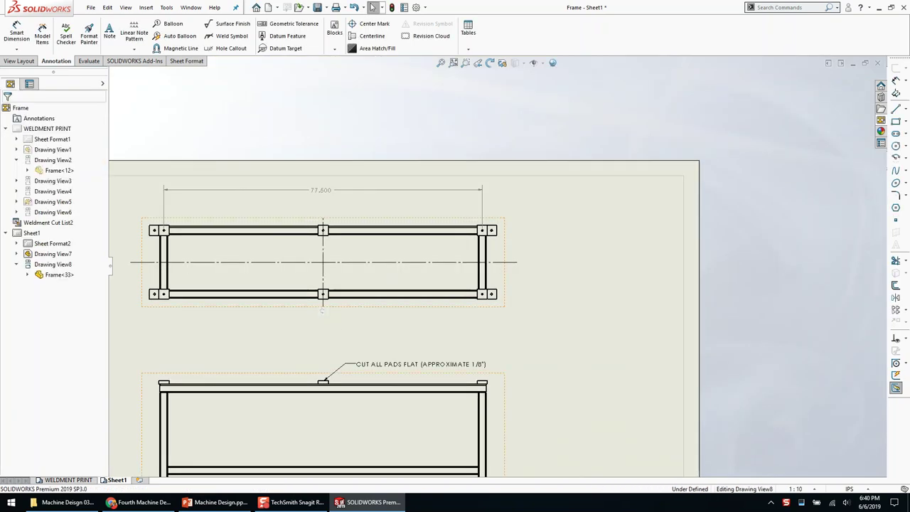
# Copy the centerline symbol to the right end of the top view's horizontal centerline
pyautogui.click(505, 265)
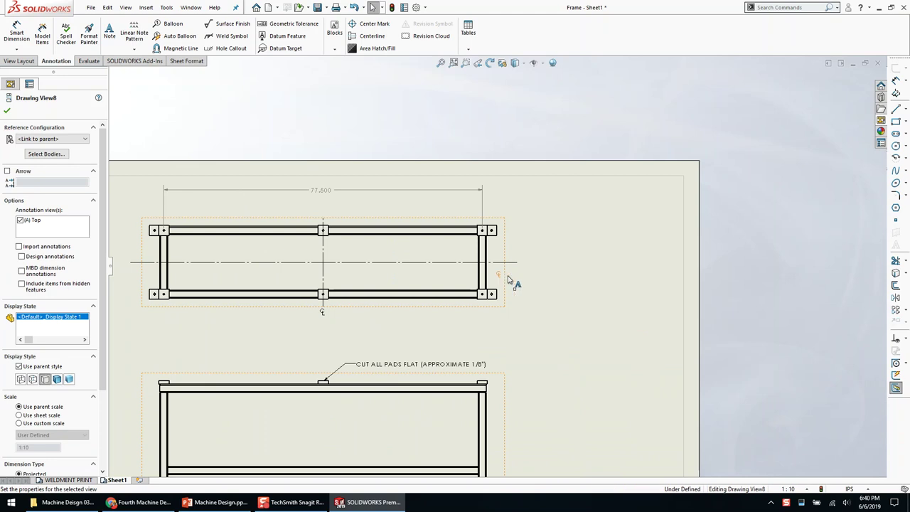
pyautogui.moveTo(501, 275); pyautogui.dragTo(522, 264)
pyautogui.press('Escape')
# Dimension the vertical distance between the tapped holes in the top view's right-hand corner pads, placing it beside the frame
pyautogui.scroll(-8, 488, 253)
pyautogui.moveTo(475, 226); pyautogui.dragTo(465, 115, button='right')
pyautogui.click(457, 94)
pyautogui.moveTo(459, 315); pyautogui.dragTo(420, 174, button='middle')
pyautogui.scroll(3, 431, 177)
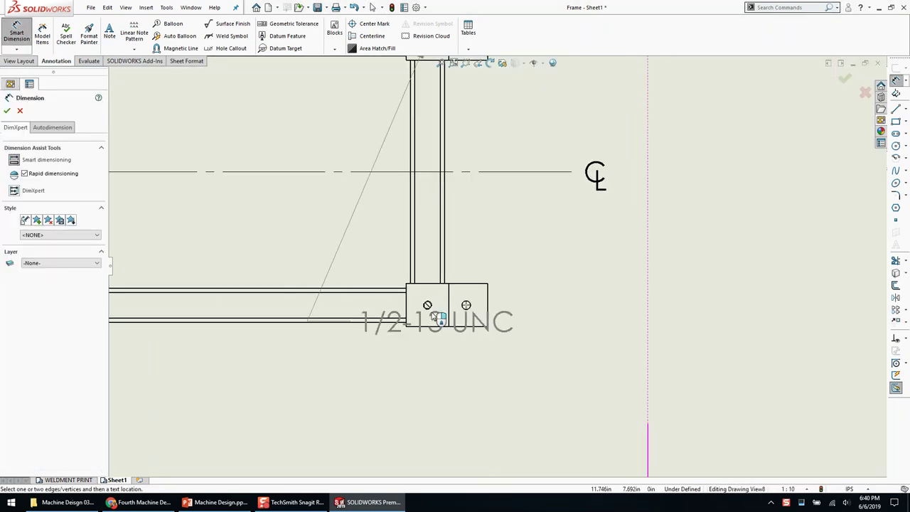
pyautogui.click(427, 305)
pyautogui.scroll(4, 547, 189)
pyautogui.click(581, 209)
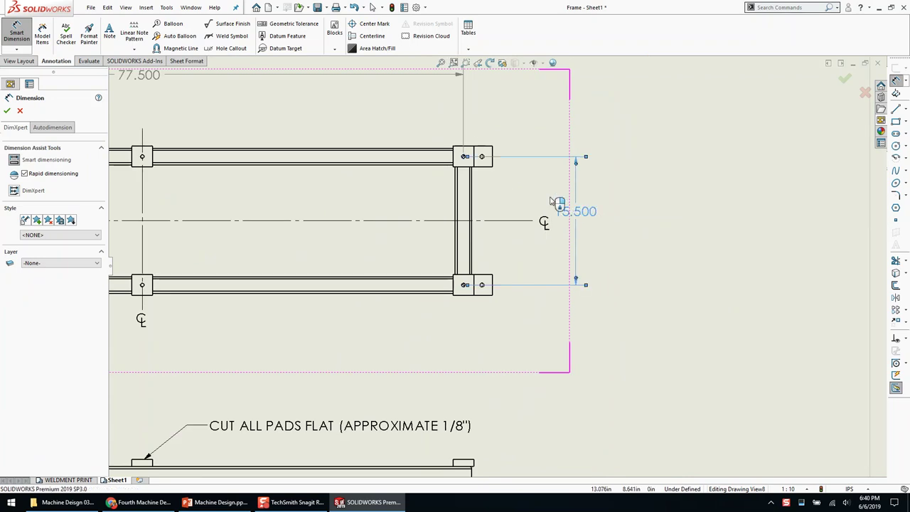
pyautogui.press('Escape')
pyautogui.press('h')
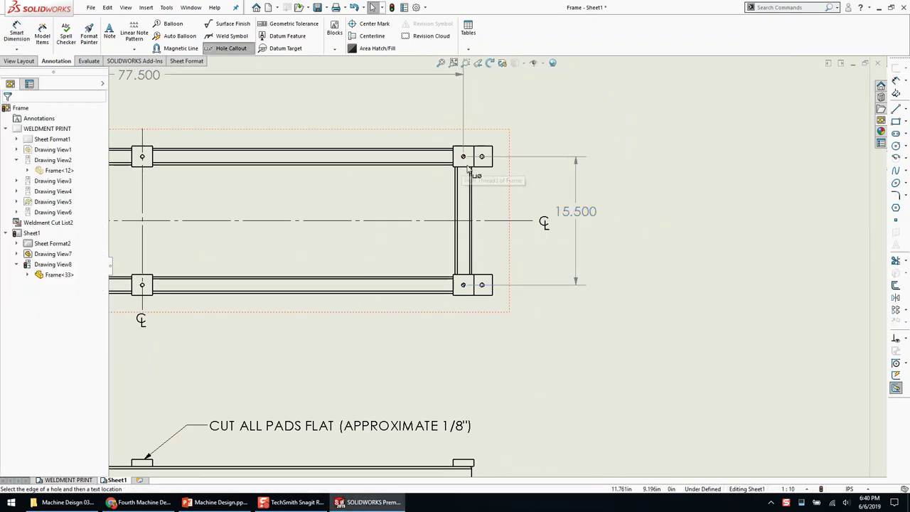
pyautogui.click(464, 157)
pyautogui.click(561, 122)
pyautogui.scroll(3, 562, 127)
pyautogui.press('Escape')
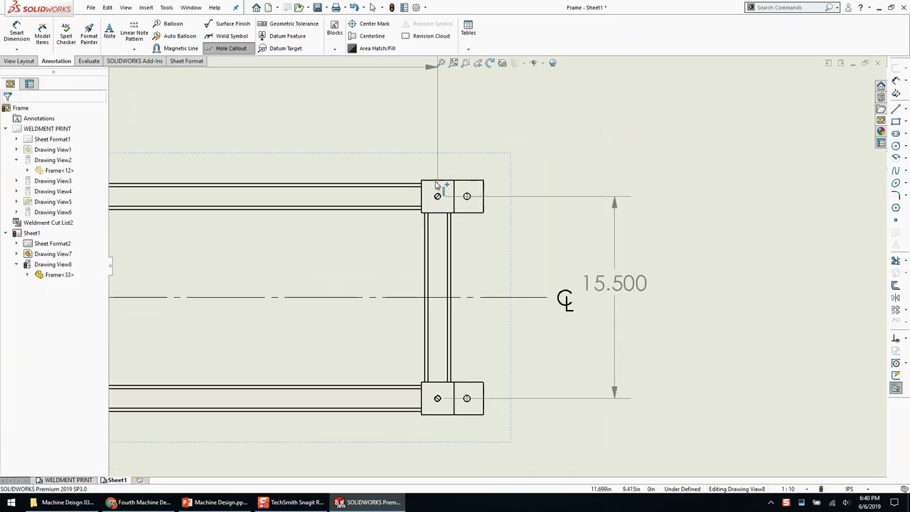
pyautogui.scroll(5, 471, 229)
pyautogui.press('h')
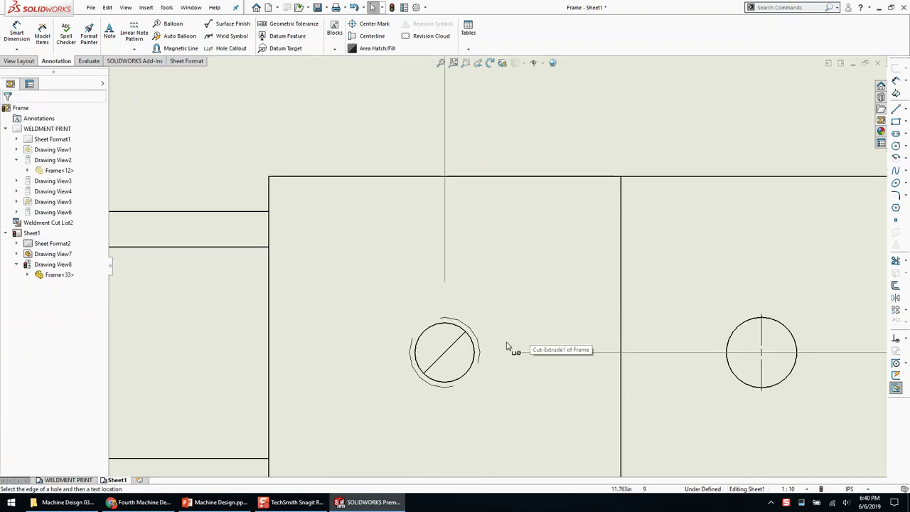
pyautogui.click(477, 346)
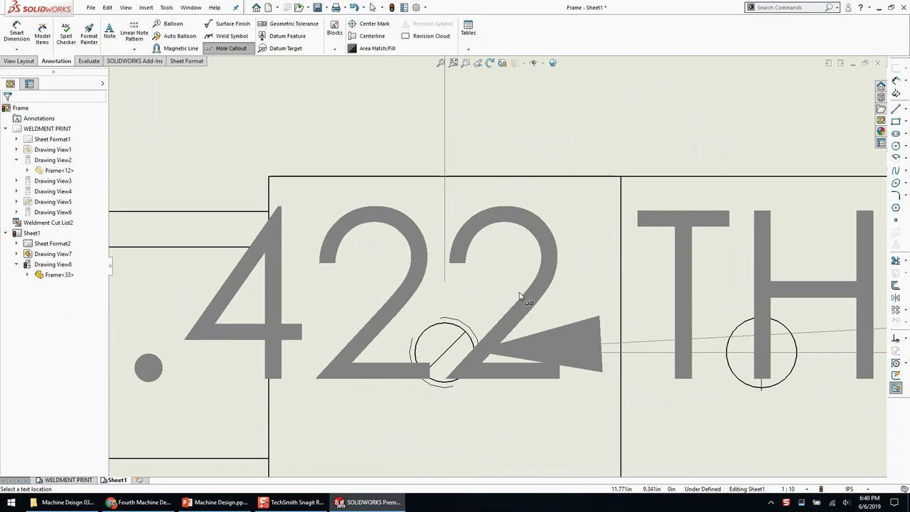
pyautogui.press('Escape')
pyautogui.press('d')
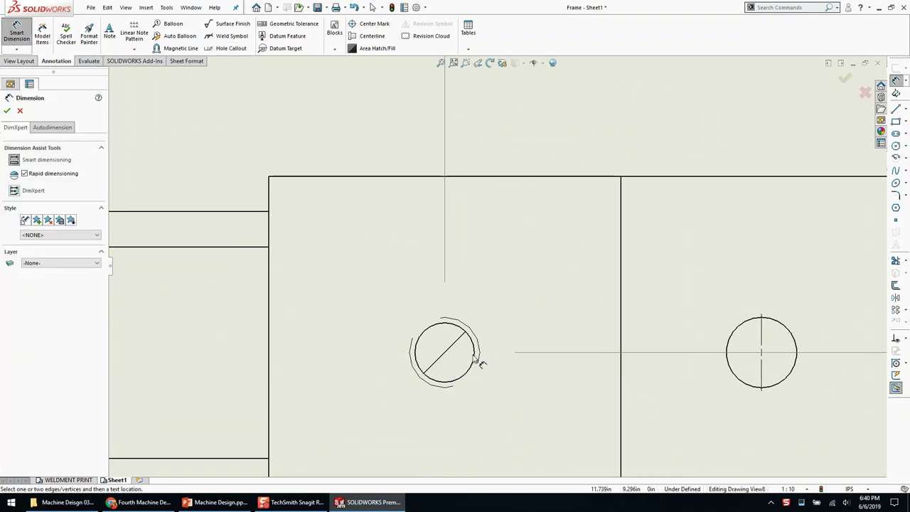
pyautogui.click(477, 352)
pyautogui.scroll(4, 577, 238)
pyautogui.press('Escape')
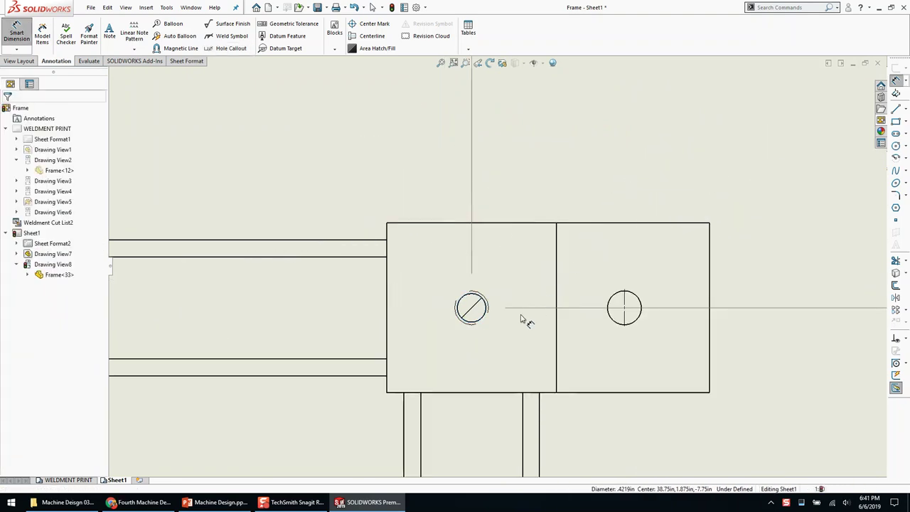
# Add a 1/2-13 UNC thread callout to the tapped hole in the top view's upper right corner pad, placing it above the frame's right end
pyautogui.press('d')
pyautogui.click(489, 307)
pyautogui.scroll(-4, 639, 199)
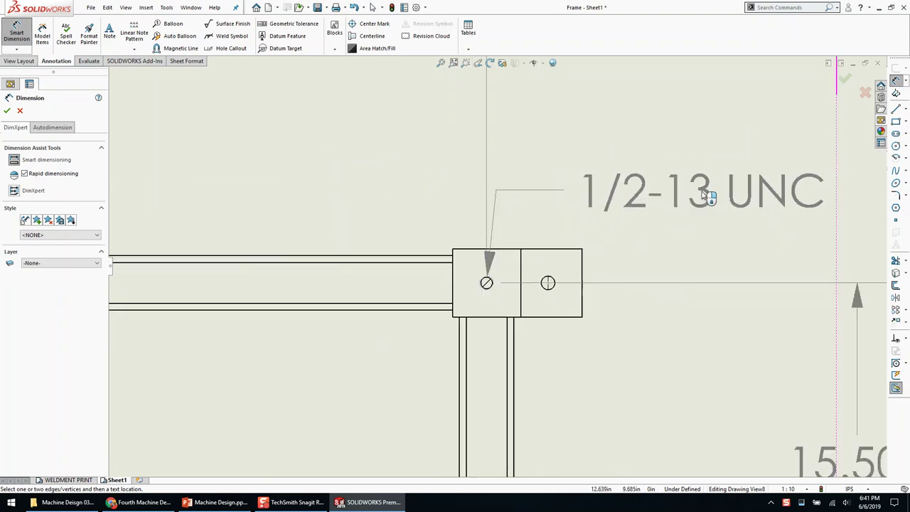
pyautogui.click(682, 208)
pyautogui.press('Escape')
pyautogui.press('f')
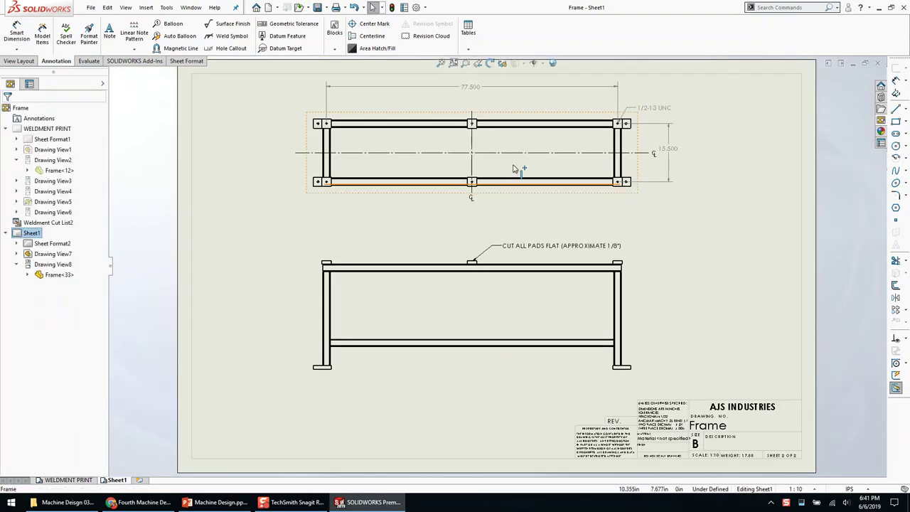
# Append X6 to the 1/2-13 UNC callout text in the top view
pyautogui.scroll(-4, 595, 266)
pyautogui.click(673, 140)
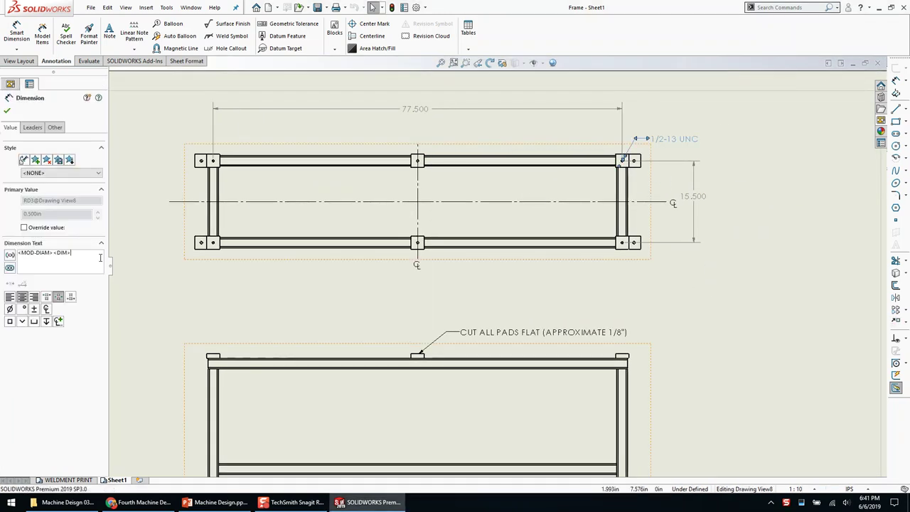
pyautogui.write('X6')
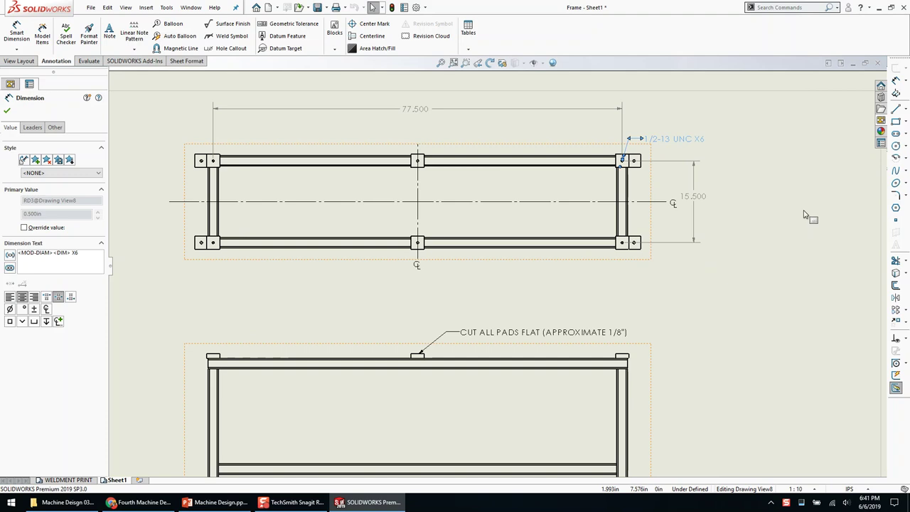
pyautogui.scroll(-3, 736, 128)
pyautogui.click(564, 351)
# Check the annotated views across the sheet and save the drawing
pyautogui.scroll(1, 565, 373)
pyautogui.moveTo(565, 373); pyautogui.dragTo(651, 355, button='middle')
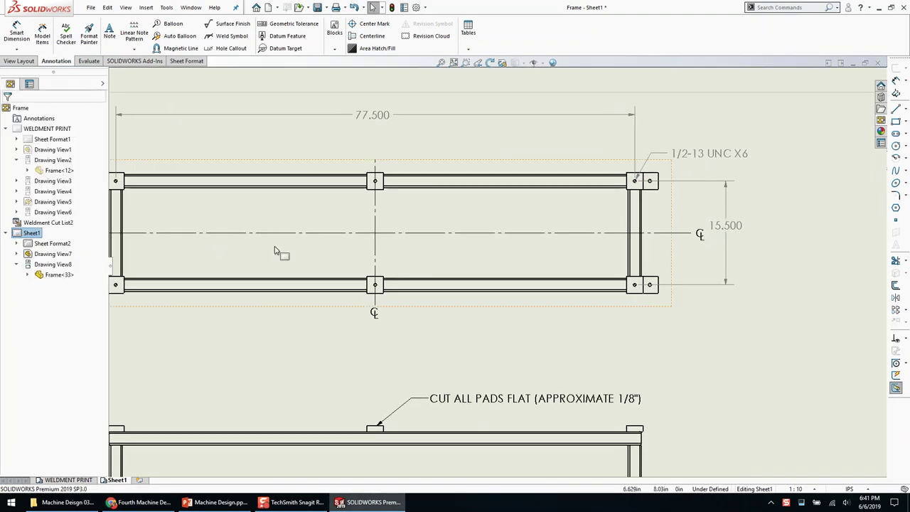
pyautogui.moveTo(213, 217); pyautogui.dragTo(254, 216, button='middle')
pyautogui.scroll(1, 384, 374)
pyautogui.moveTo(363, 388)
pyautogui.mouseDown(button='middle')
pyautogui.moveTo(386, 205)
pyautogui.moveTo(372, 307)
pyautogui.mouseUp(button='middle')
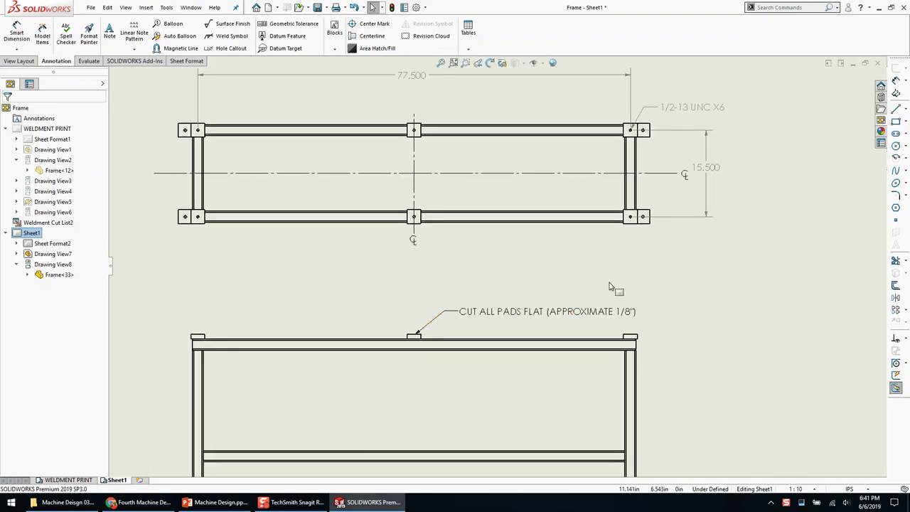
pyautogui.press('f')
pyautogui.hotkey('ctrl', 's')
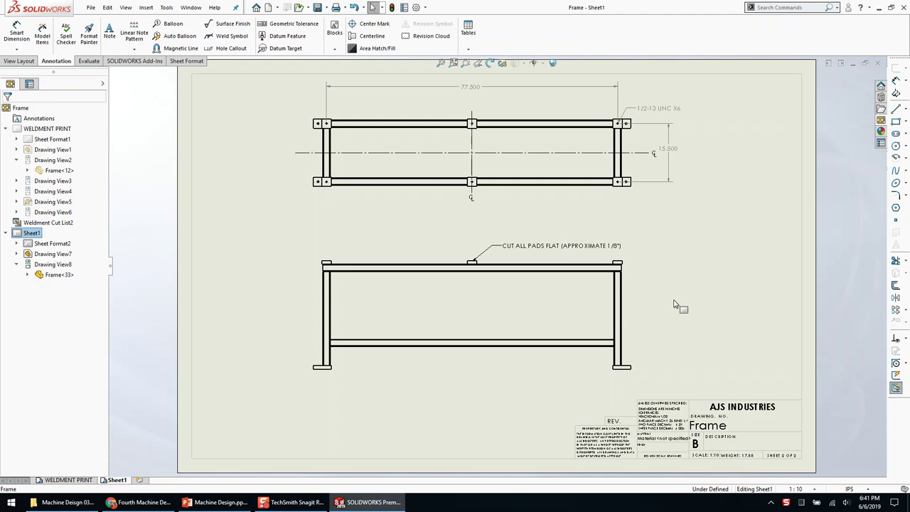
# Move the 77.500 dimension closer to the top view and reposition the 15.500 dimension beside it
pyautogui.scroll(-3, 471, 130)
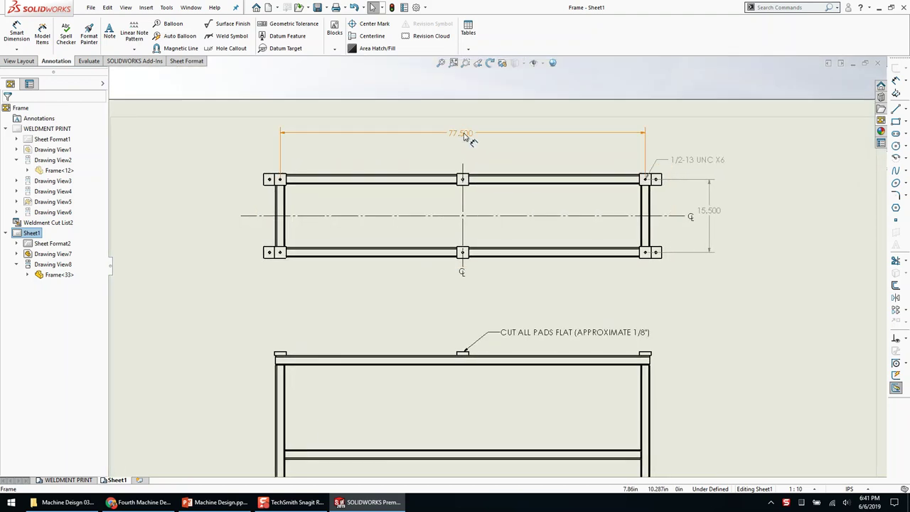
pyautogui.click(464, 146)
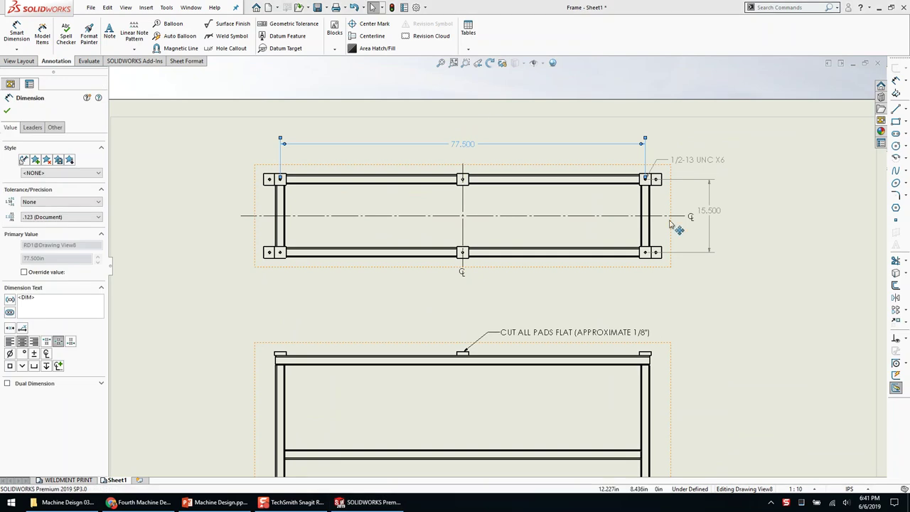
pyautogui.press('Escape')
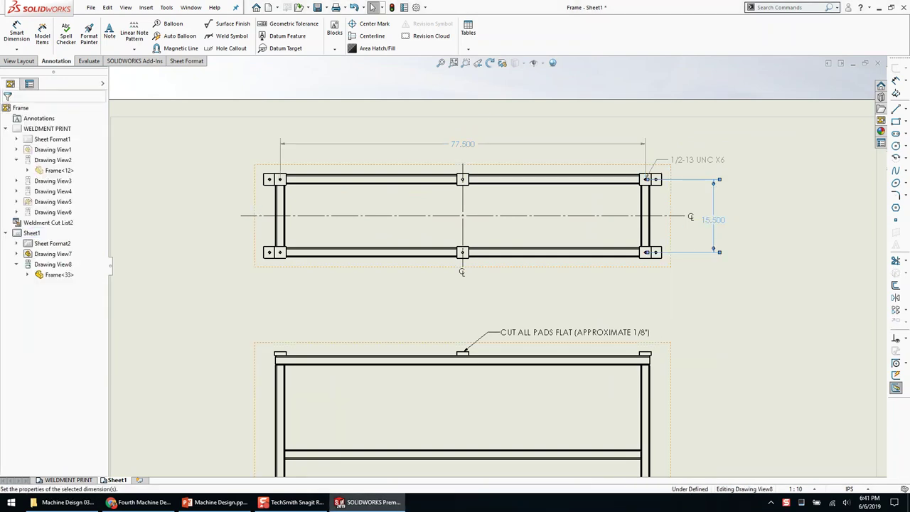
pyautogui.click(722, 334)
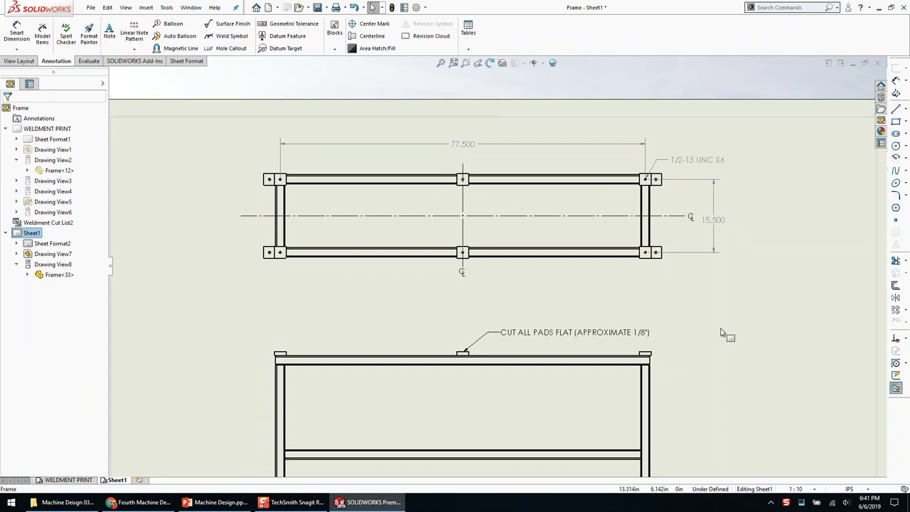
# Move the right-hand centerline symbol out of the way and shorten the right end of the top view's horizontal centerline
pyautogui.scroll(-3, 671, 229)
pyautogui.moveTo(657, 227); pyautogui.dragTo(700, 230)
pyautogui.press('Escape')
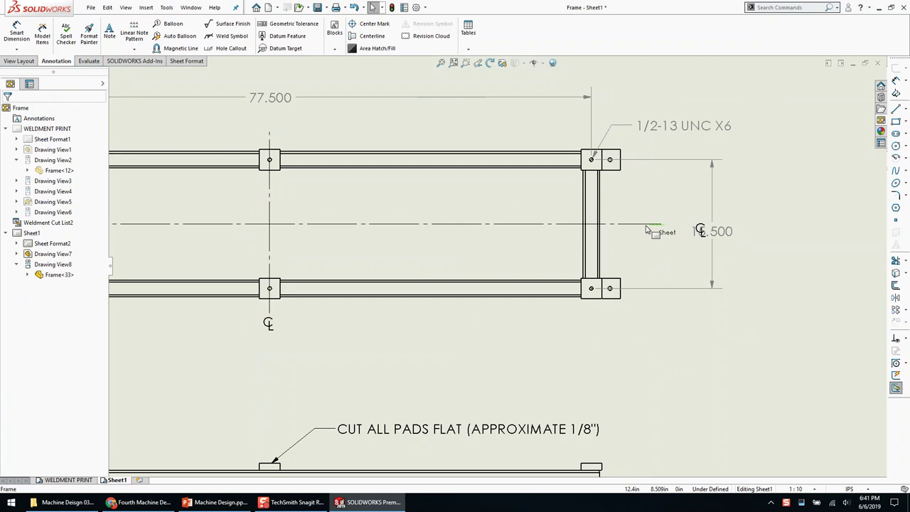
pyautogui.click(631, 225)
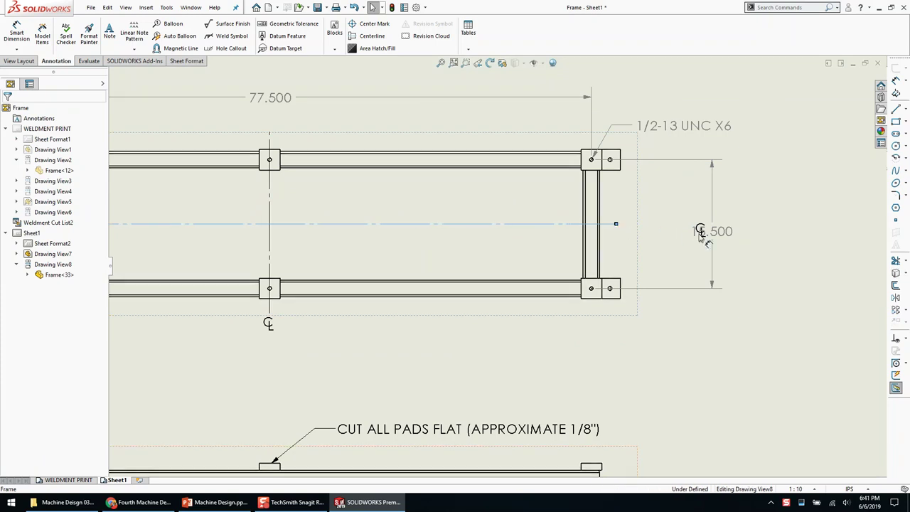
# Bring the centerline symbol and the 15.500 dimension closer to the frame's right end in the top view
pyautogui.moveTo(700, 233); pyautogui.dragTo(754, 235)
pyautogui.moveTo(635, 226); pyautogui.dragTo(626, 221)
pyautogui.moveTo(748, 234); pyautogui.dragTo(636, 244)
pyautogui.press('Escape')
# Shorten the left end of the top view's horizontal centerline and save the drawing
pyautogui.scroll(4, 484, 268)
pyautogui.scroll(-5, 327, 245)
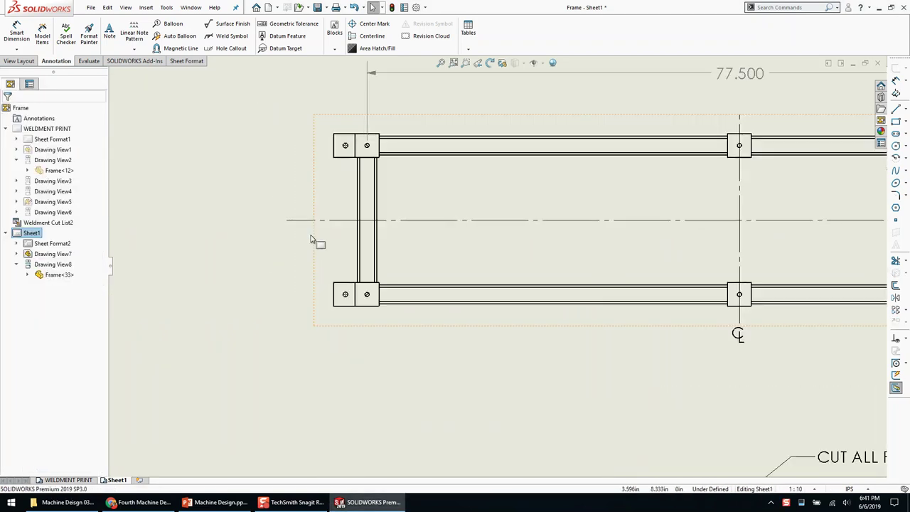
pyautogui.scroll(-1, 311, 239)
pyautogui.click(316, 220)
pyautogui.moveTo(290, 220); pyautogui.dragTo(342, 221)
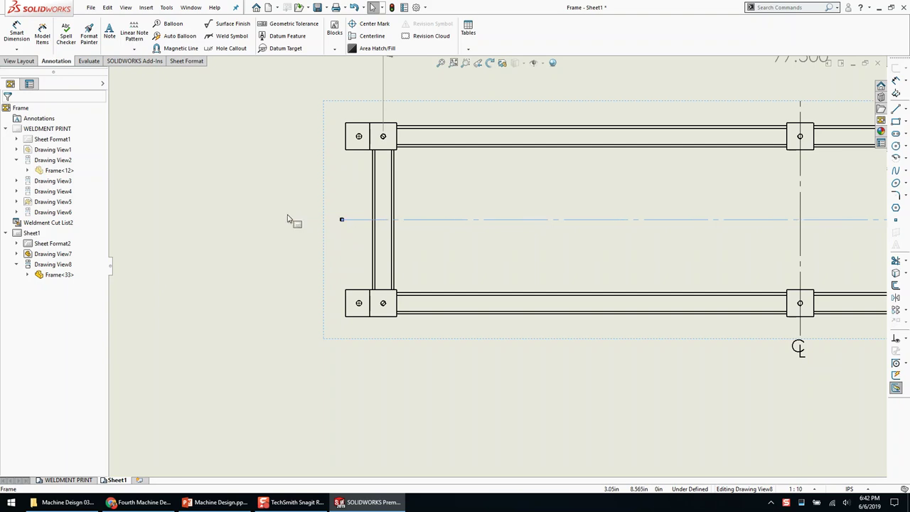
pyautogui.press('f')
pyautogui.hotkey('ctrl', 's')
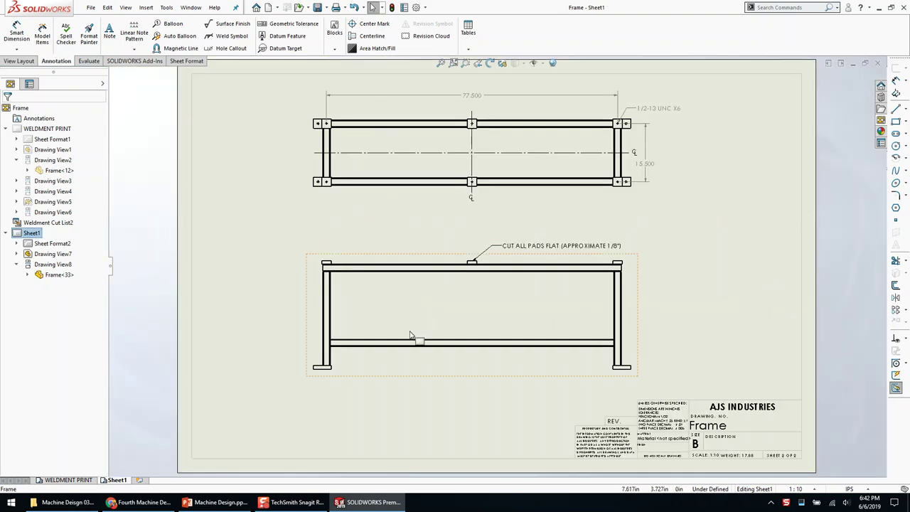
# Rename the drawing's second sheet as MACHINE PRINT
pyautogui.click(69, 480)
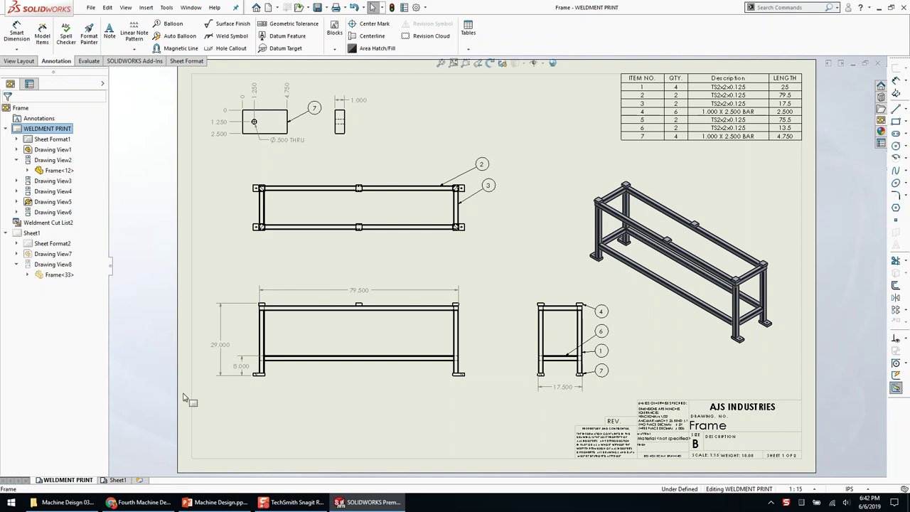
pyautogui.click(117, 480)
pyautogui.rightClick(118, 479)
pyautogui.click(148, 454)
pyautogui.write('MACHINE')
pyautogui.press('Return')
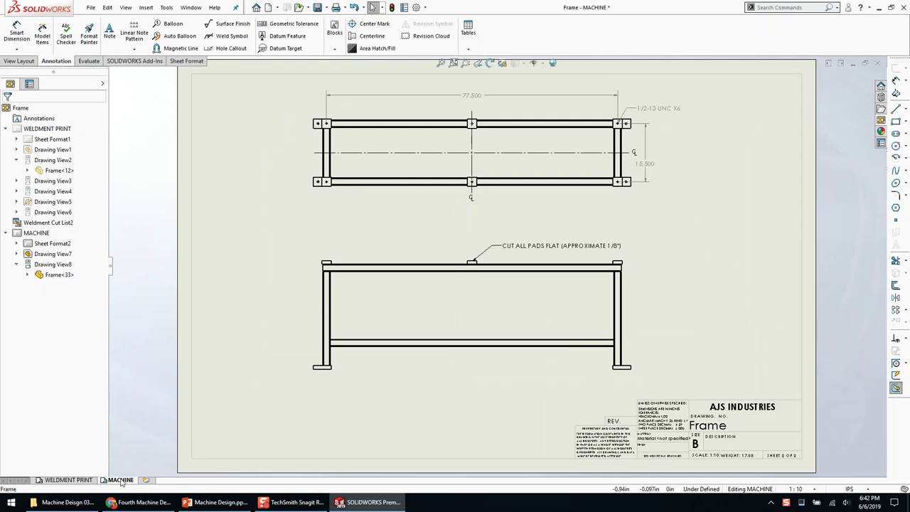
pyautogui.rightClick(123, 480)
pyautogui.click(145, 449)
pyautogui.click(129, 480)
pyautogui.write('PRINT')
pyautogui.press('Return')
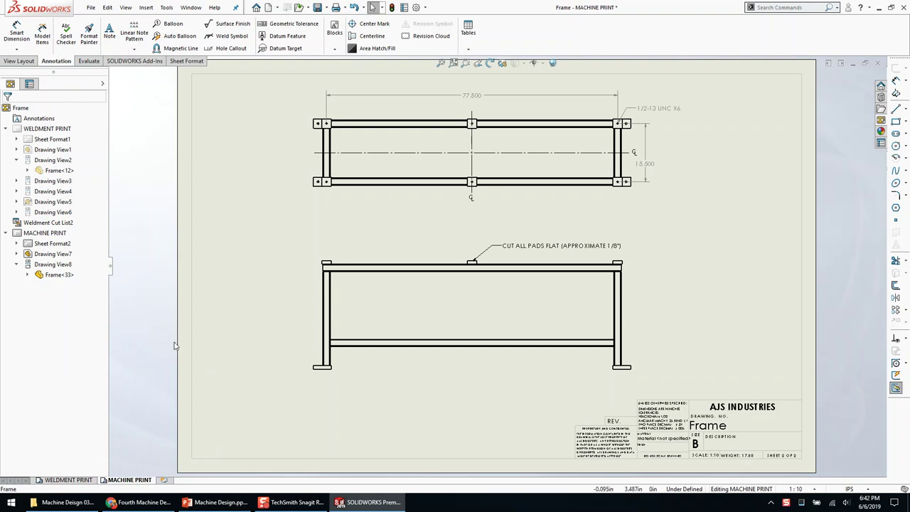
# Return to the WELDMENT PRINT sheet and close the Frame drawing
pyautogui.click(69, 480)
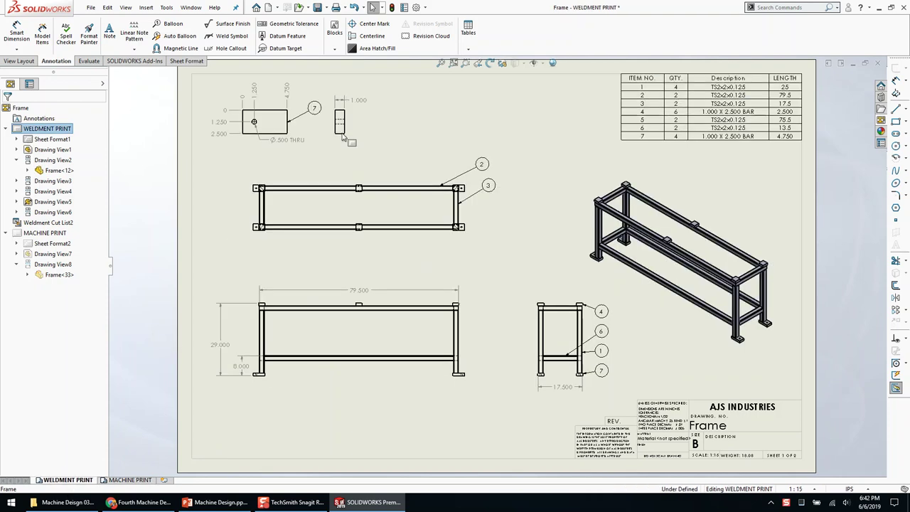
pyautogui.click(876, 64)
pyautogui.click(412, 348)
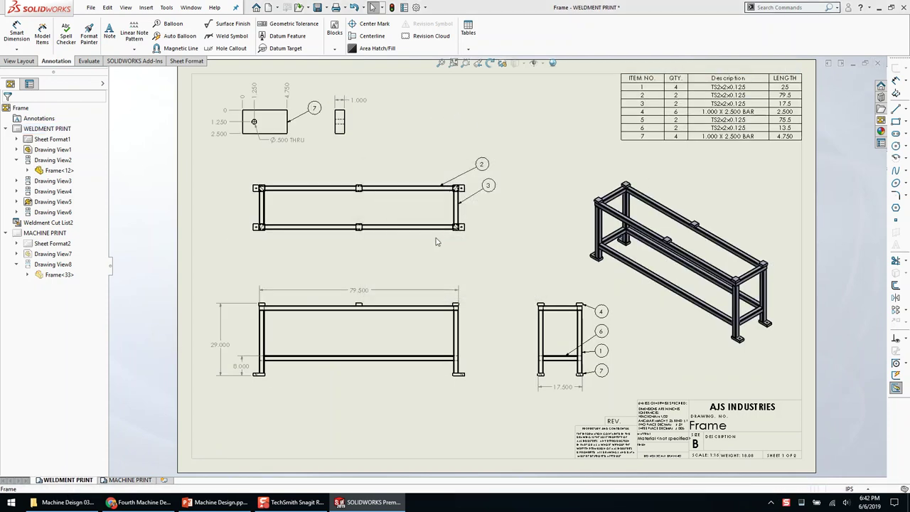
# Close the Frame part and the CUSTOMER CAD FIXTURE ASSEMBLY to return to the FINAL ASSEMBLY
pyautogui.moveTo(448, 235); pyautogui.dragTo(520, 199, button='middle')
pyautogui.scroll(7, 519, 199)
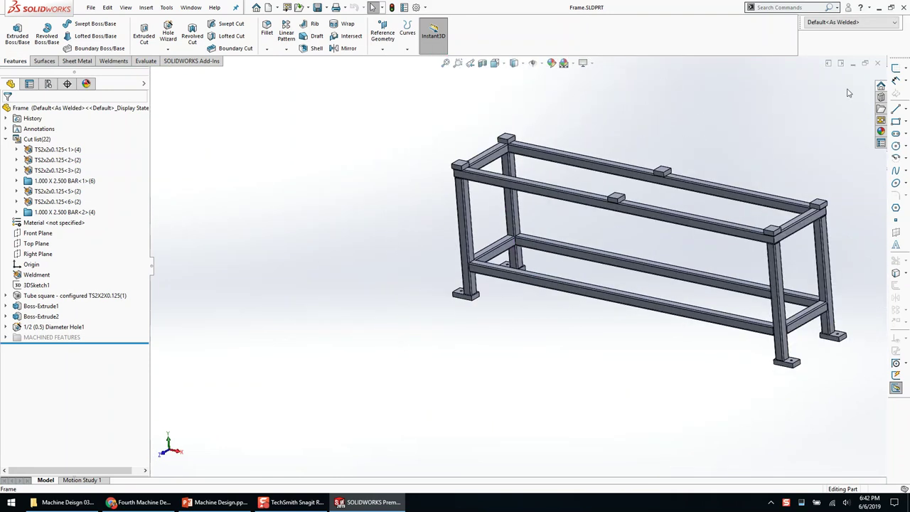
pyautogui.click(878, 64)
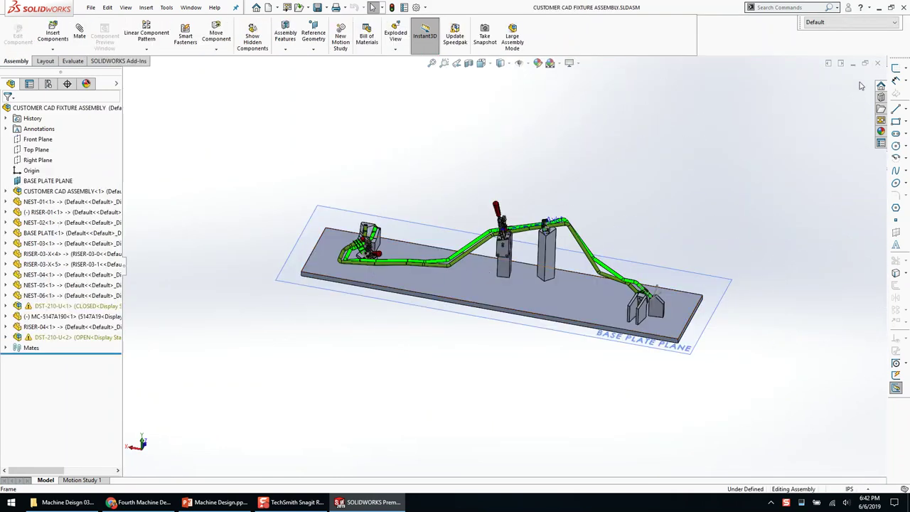
pyautogui.click(877, 63)
pyautogui.scroll(1, 228, 251)
pyautogui.moveTo(229, 251); pyautogui.dragTo(203, 219, button='middle')
pyautogui.press('f')
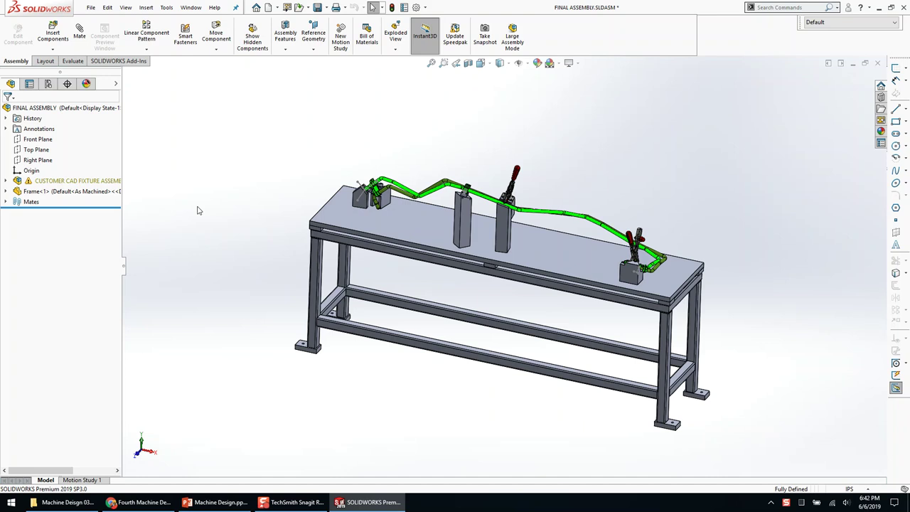
# Open the BASE PLATE component for editing in the context of the final assembly
pyautogui.scroll(-5, 408, 242)
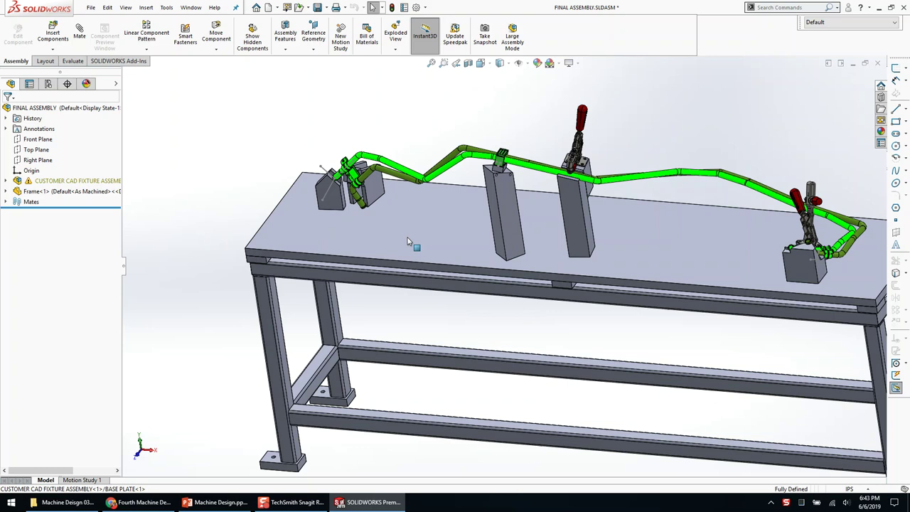
pyautogui.click(406, 236)
pyautogui.rightClick(406, 236)
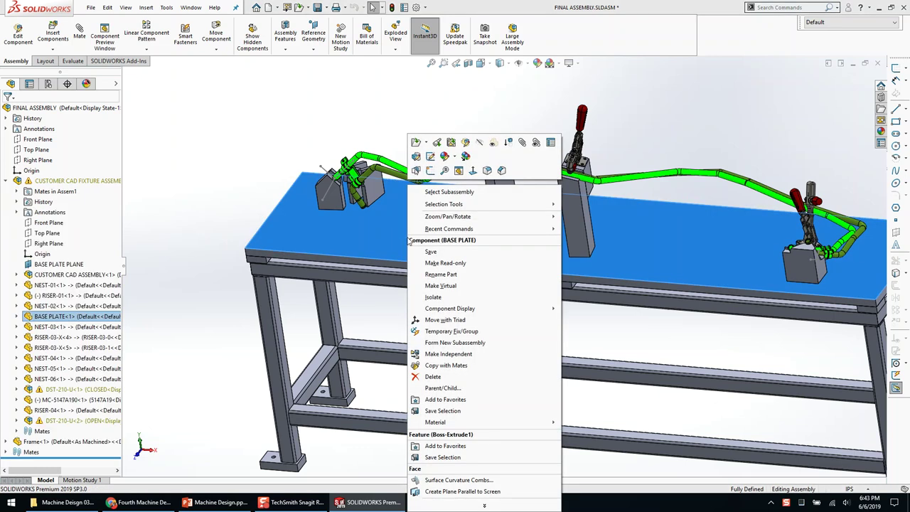
pyautogui.click(465, 143)
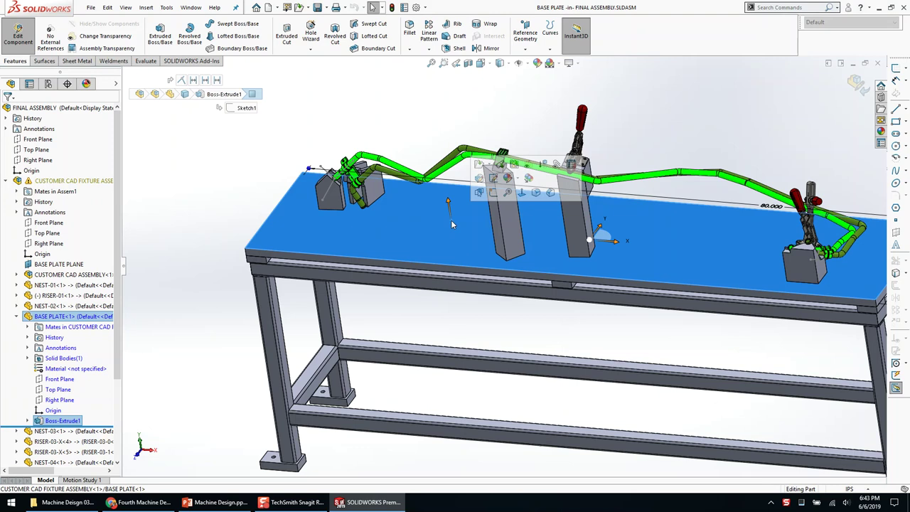
# Set up a Hole Wizard counterbore on the base plate's top face for an ANSI Inch 1/2 Socket Head Cap Screw, Normal fit, Through All
pyautogui.press('h')
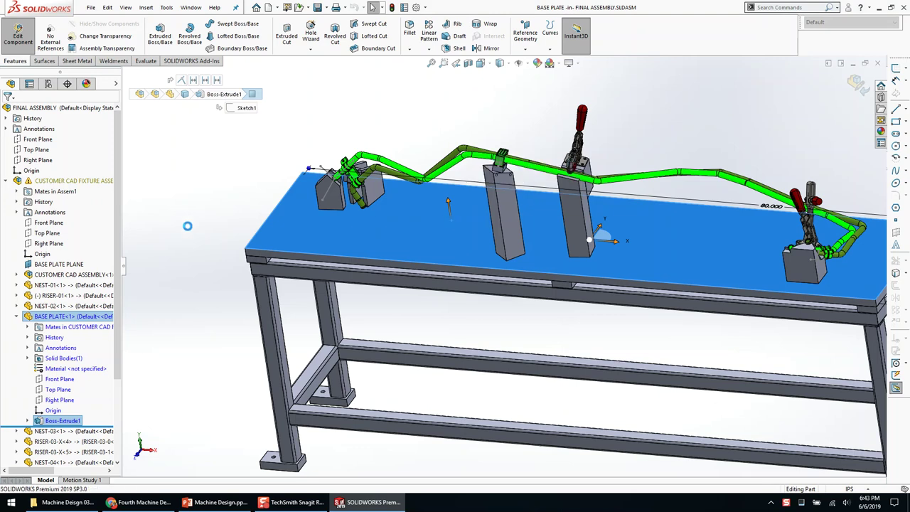
pyautogui.click(23, 212)
pyautogui.click(15, 207)
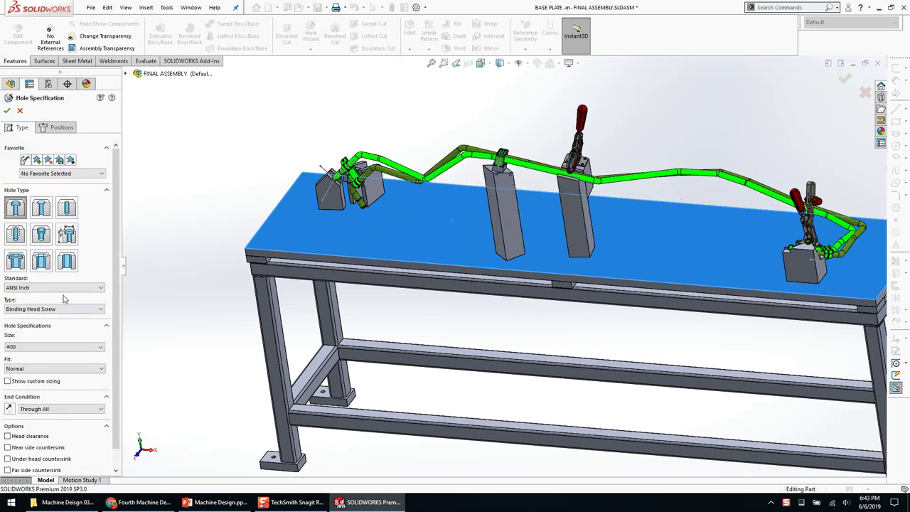
pyautogui.click(65, 309)
pyautogui.scroll(-2, 71, 344)
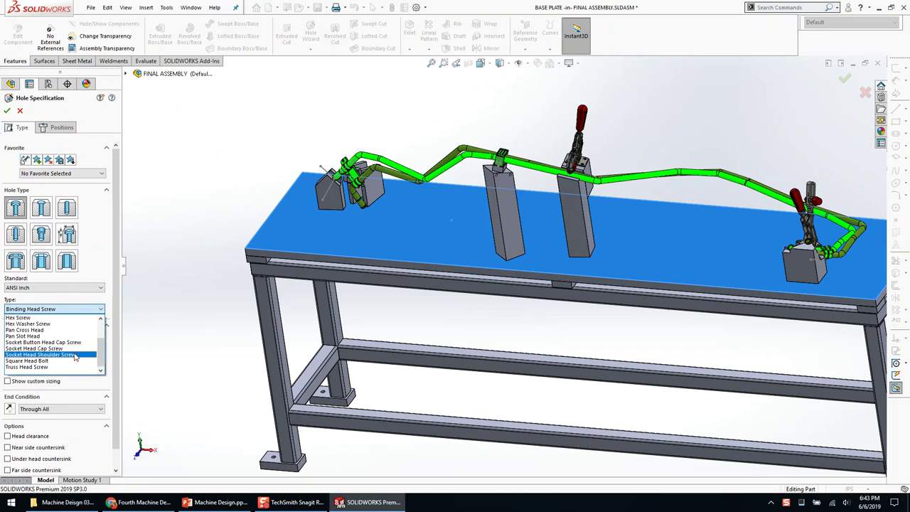
pyautogui.click(33, 348)
pyautogui.click(53, 346)
pyautogui.scroll(-2, 50, 375)
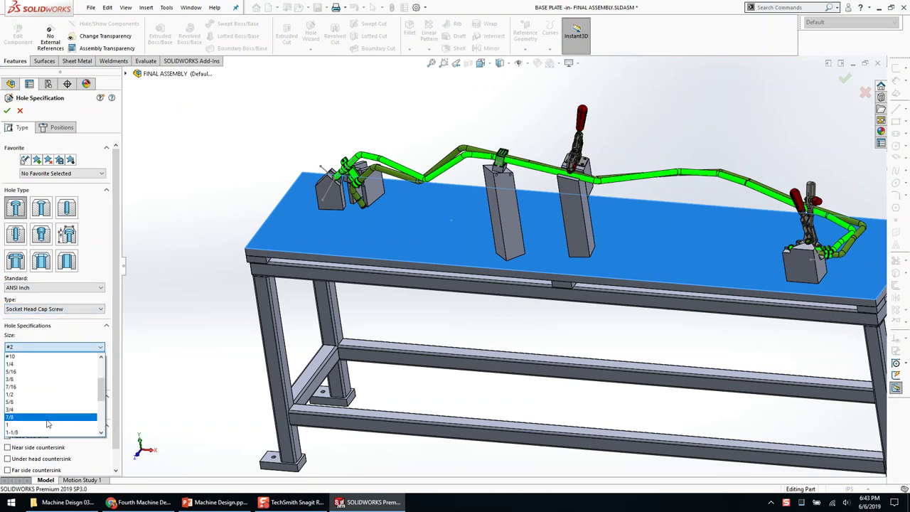
pyautogui.click(53, 395)
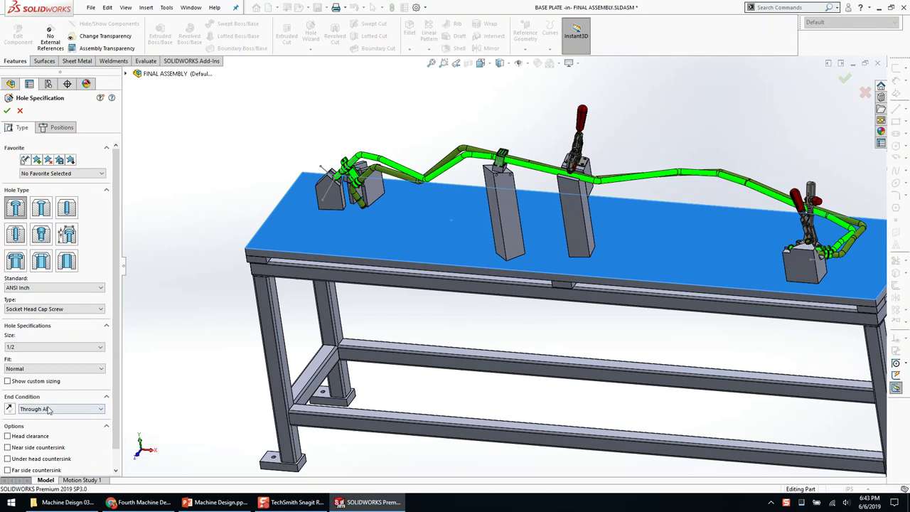
pyautogui.click(61, 128)
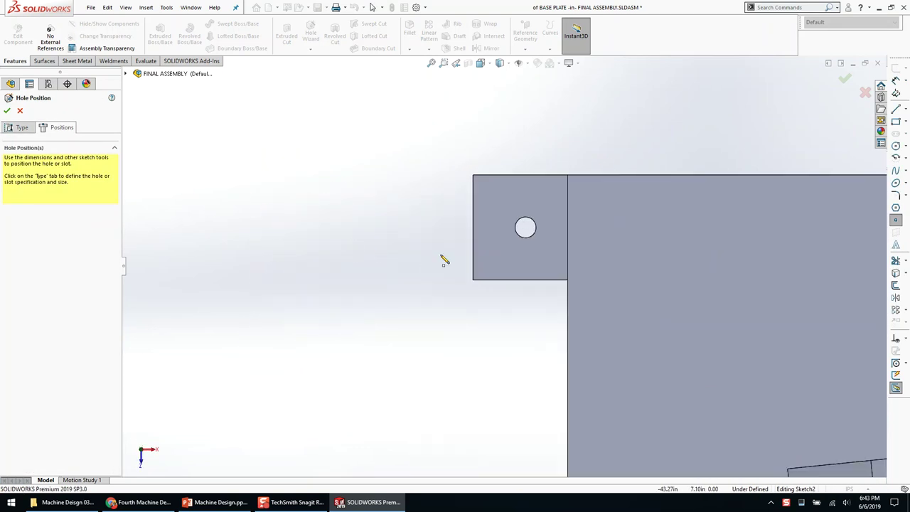
# Try placing a hole point at the base plate's rear-left corner and making it concentric with the hidden frame hole, then delete it
pyautogui.click(642, 230)
pyautogui.rightClick(676, 225)
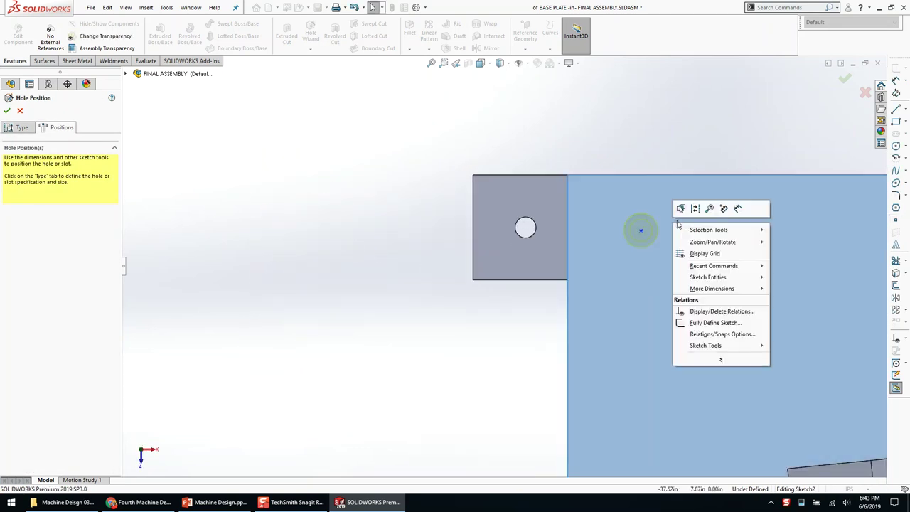
pyautogui.click(681, 207)
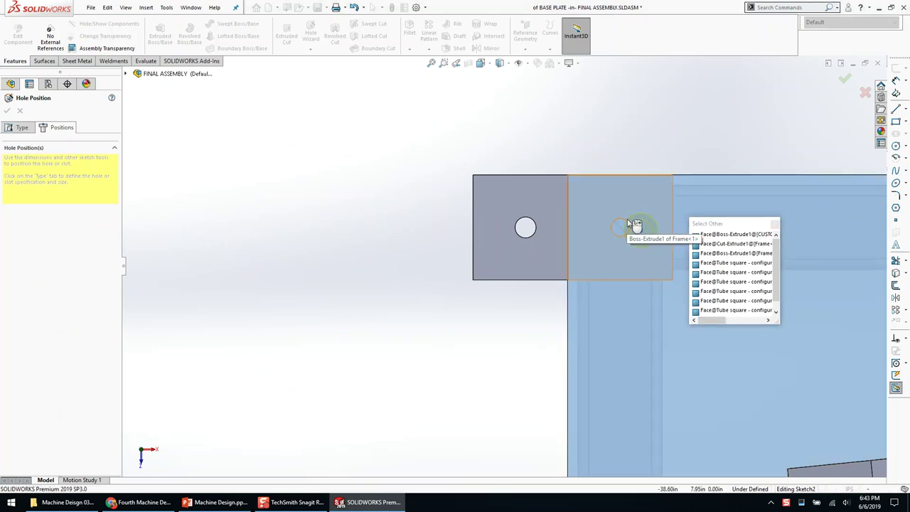
pyautogui.click(629, 223)
pyautogui.keyDown('ctrl'); pyautogui.click(640, 230); pyautogui.keyUp('ctrl')
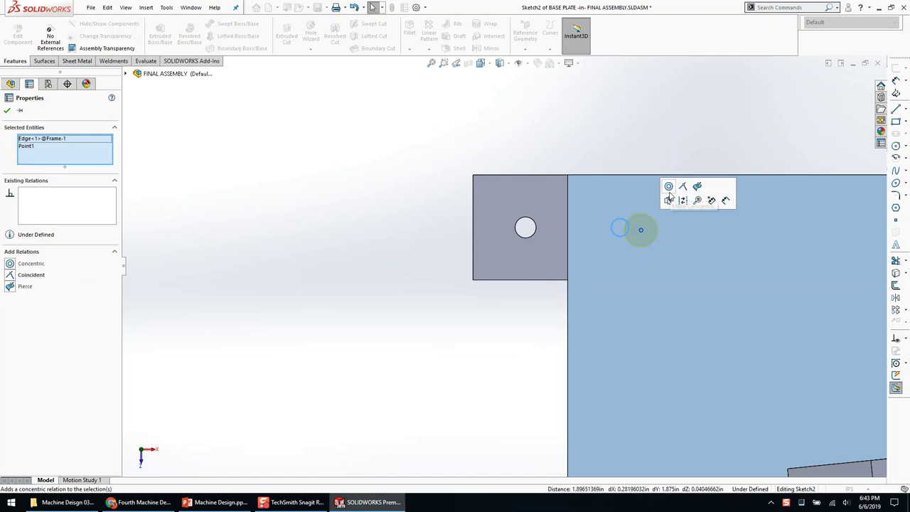
pyautogui.click(669, 189)
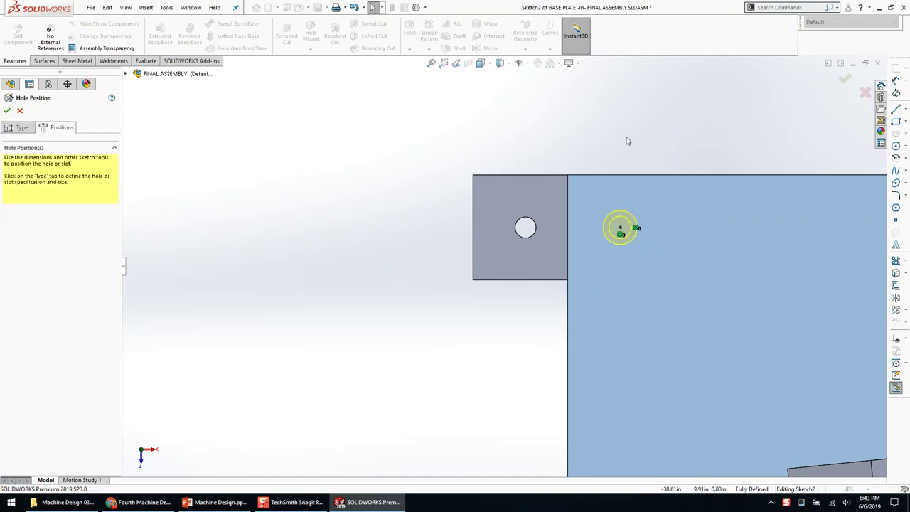
pyautogui.moveTo(574, 148); pyautogui.dragTo(686, 273)
pyautogui.press('Delete')
# Show the model in wireframe and place a hole point at the center of the frame hole in the rear-left corner
pyautogui.scroll(5, 685, 274)
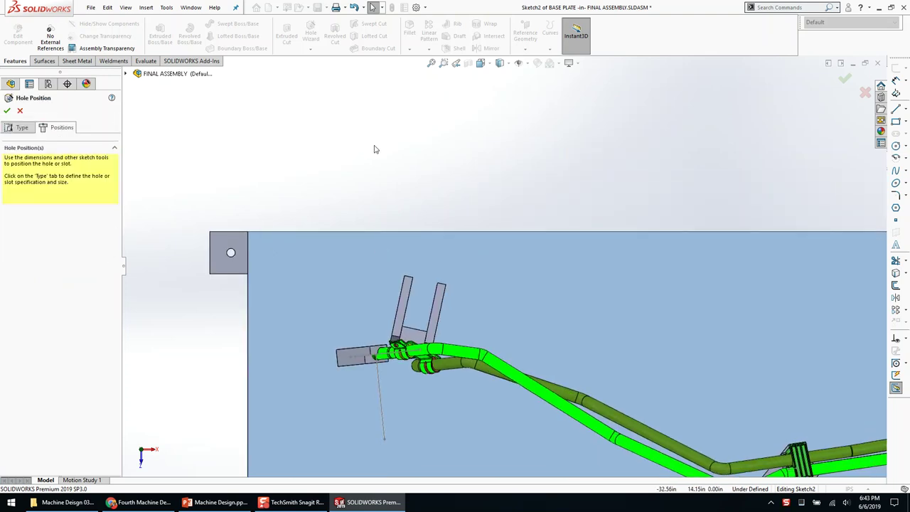
pyautogui.click(500, 62)
pyautogui.click(501, 132)
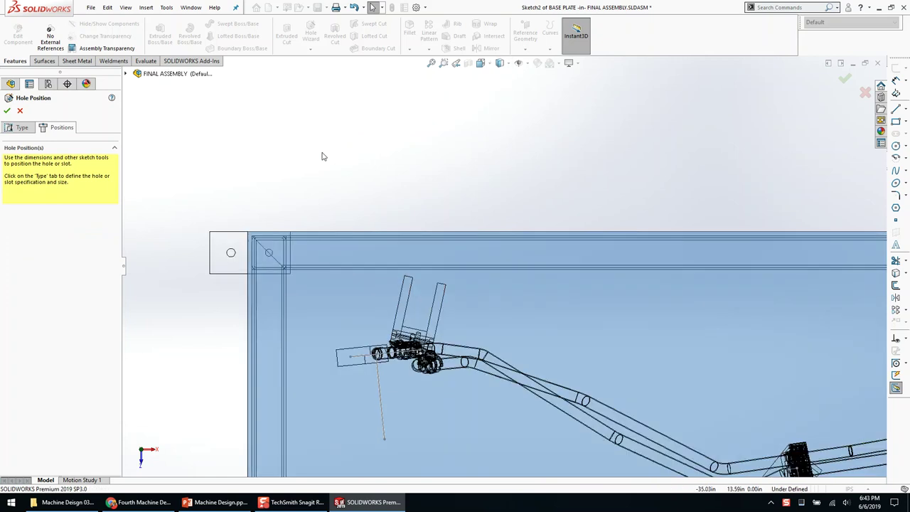
pyautogui.scroll(-5, 302, 274)
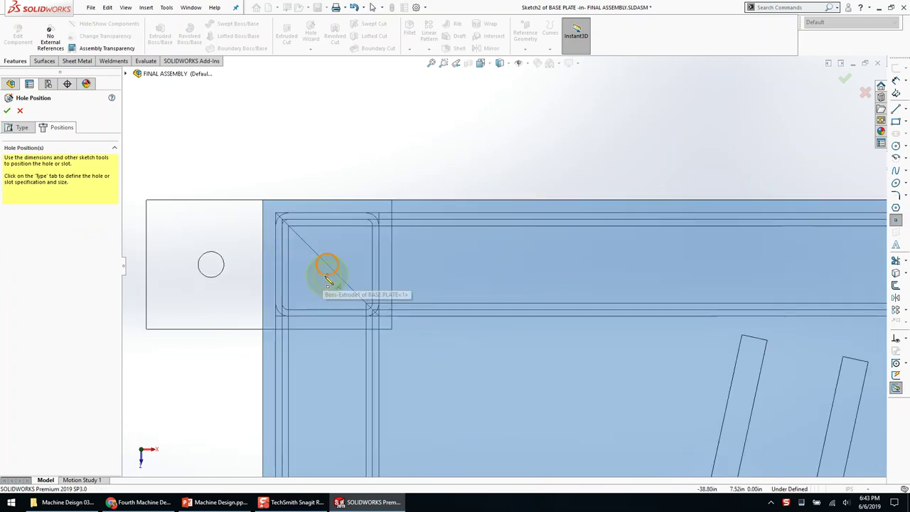
pyautogui.click(327, 264)
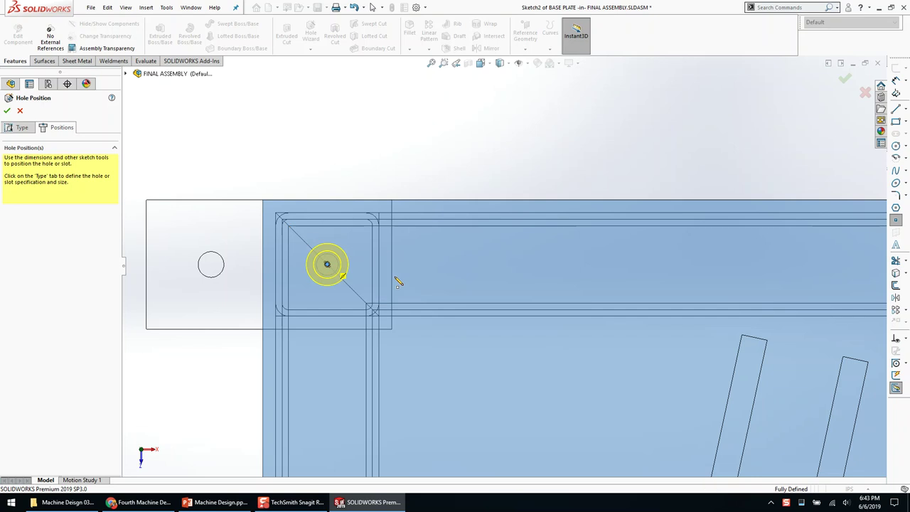
# Place hole points on the middle and right frame holes along the rear edge and finish the counterbored hole feature
pyautogui.scroll(6, 201, 282)
pyautogui.scroll(-2, 509, 299)
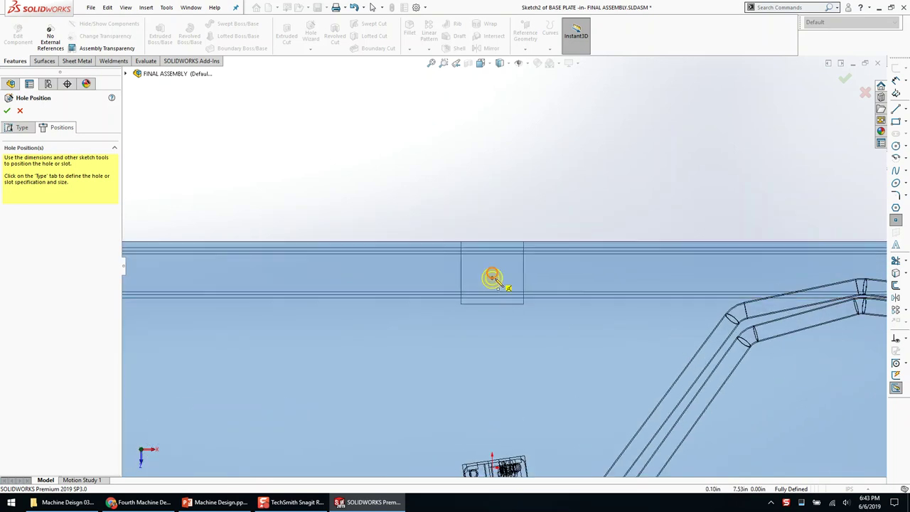
pyautogui.scroll(3, 314, 284)
pyautogui.scroll(-4, 633, 260)
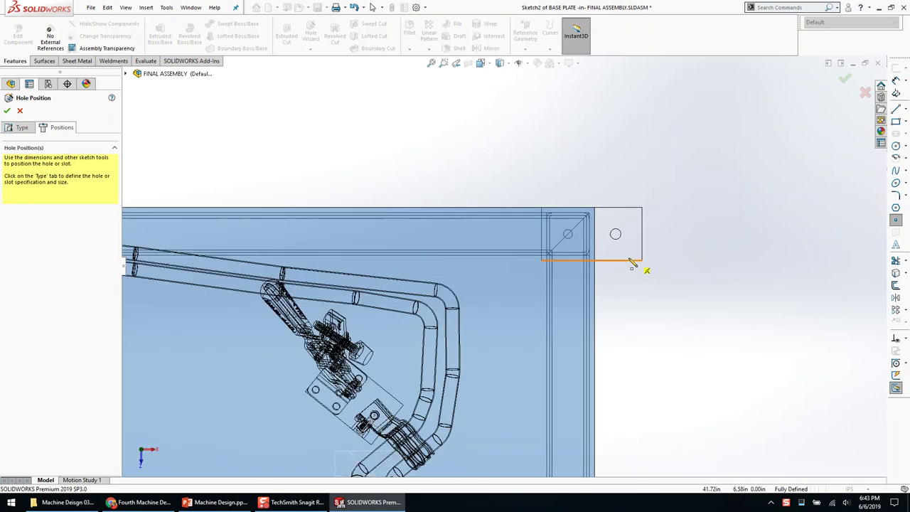
pyautogui.rightClick(568, 234)
pyautogui.click(583, 214)
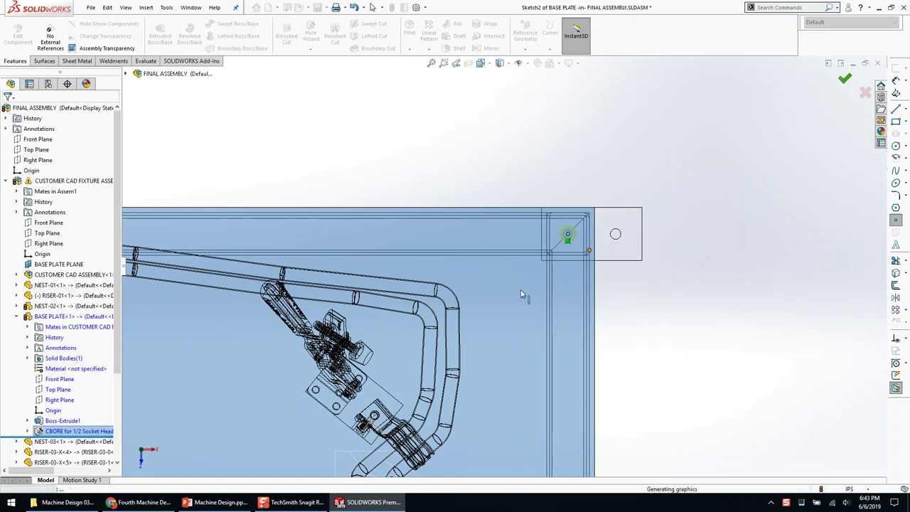
# Stop editing the base plate in the assembly and restore the shaded-with-edges display
pyautogui.click(18, 36)
pyautogui.click(489, 305)
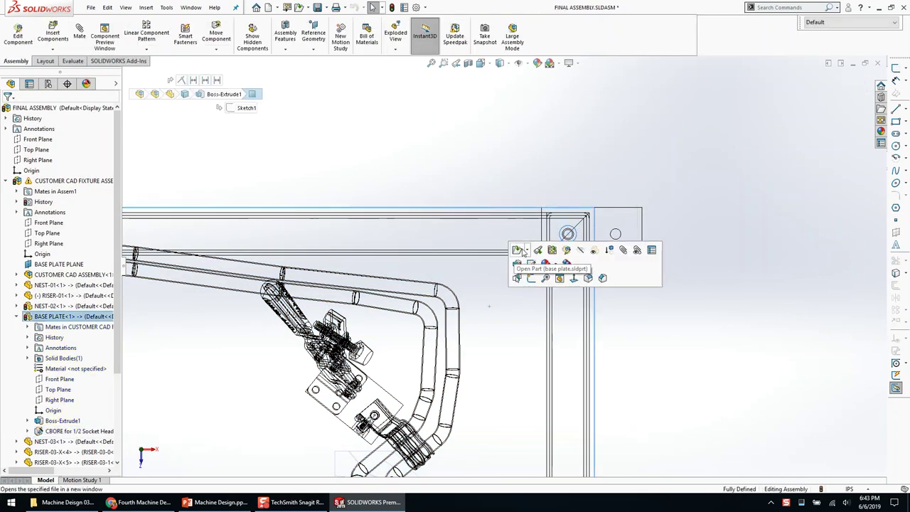
pyautogui.click(500, 63)
pyautogui.click(500, 76)
# Open the BASE PLATE part in its own window and edit the counterbore feature's position sketch, Sketch2
pyautogui.click(510, 285)
pyautogui.click(538, 228)
pyautogui.click(6, 212)
pyautogui.click(46, 222)
pyautogui.click(34, 189)
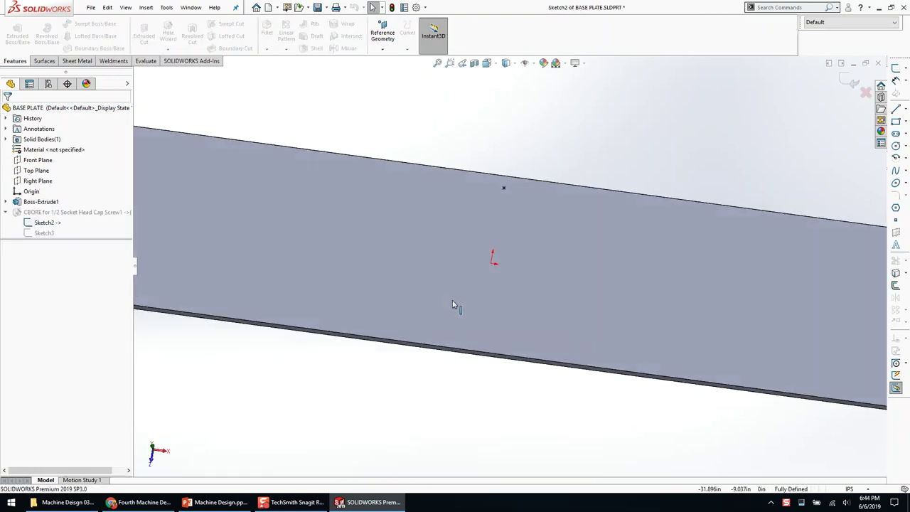
# Mirror the hole points about a horizontal centerline sketched from the origin, and delete the two right-hand points
pyautogui.press('l')
pyautogui.moveTo(509, 266); pyautogui.dragTo(560, 266)
pyautogui.press('Escape')
pyautogui.moveTo(232, 165); pyautogui.dragTo(761, 314)
pyautogui.press('m')
pyautogui.moveTo(673, 192); pyautogui.dragTo(770, 392)
pyautogui.press('Delete')
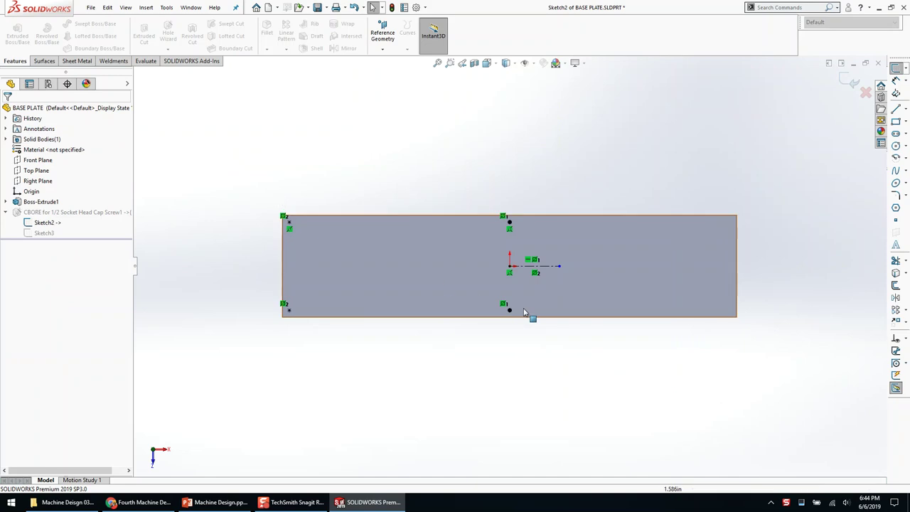
# Sketch a vertical centerline down from the origin and delete the symmetric relation between the two middle hole points
pyautogui.press('l')
pyautogui.click(509, 284)
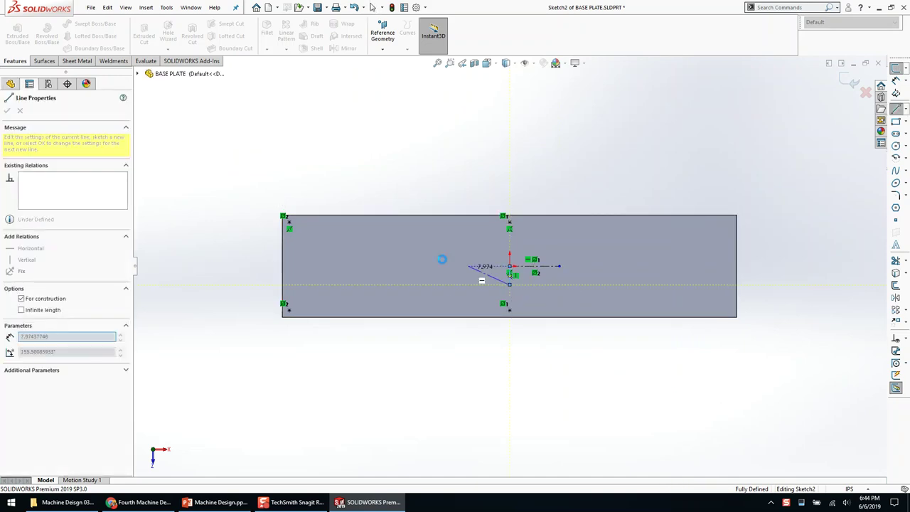
pyautogui.press('Escape')
pyautogui.click(503, 217)
pyautogui.press('Delete')
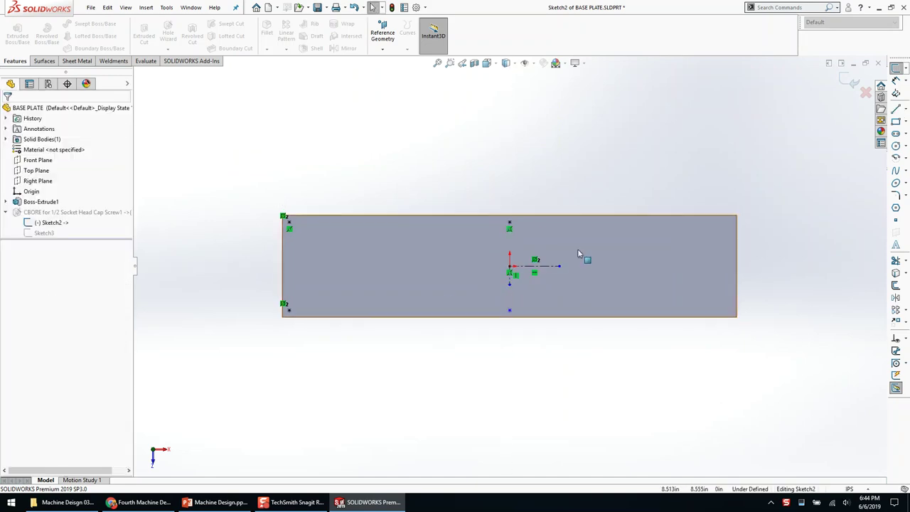
# Mirror the two left-hand hole points about the vertical centerline and move that centerline's free end above the origin
pyautogui.moveTo(246, 197); pyautogui.dragTo(357, 355)
pyautogui.keyDown('ctrl'); pyautogui.moveTo(484, 256); pyautogui.dragTo(532, 290); pyautogui.keyUp('ctrl')
pyautogui.moveTo(533, 290); pyautogui.dragTo(538, 310, button='right')
pyautogui.moveTo(507, 283)
pyautogui.mouseDown()
pyautogui.moveTo(518, 248)
pyautogui.moveTo(510, 222)
pyautogui.mouseUp()
# Replace the lower middle hole point with a mirror of the upper middle point about the horizontal centerline
pyautogui.moveTo(479, 291); pyautogui.dragTo(558, 357)
pyautogui.press('Delete')
pyautogui.moveTo(461, 182); pyautogui.dragTo(546, 244)
pyautogui.keyDown('ctrl'); pyautogui.click(539, 267); pyautogui.keyUp('ctrl')
pyautogui.moveTo(536, 361); pyautogui.dragTo(533, 333, button='right')
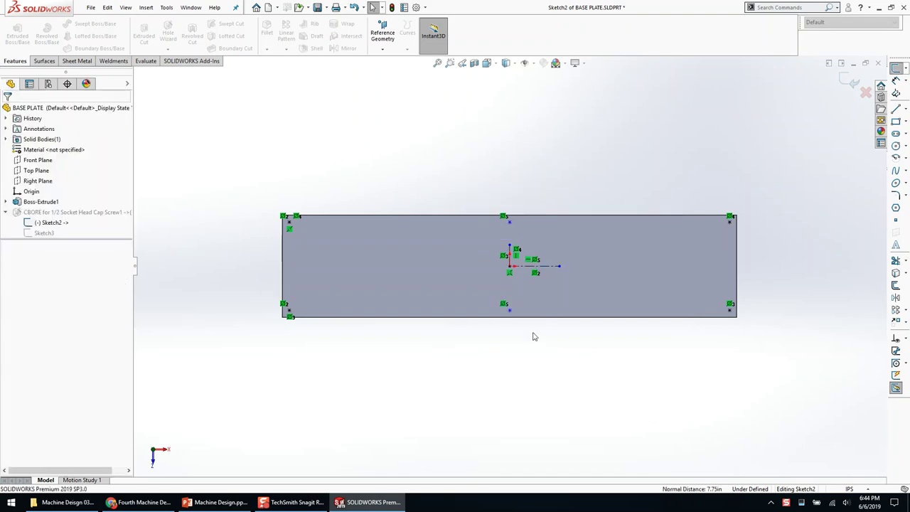
# Attach the vertical centerline's end to the upper middle hole point and draw a horizontal centerline from there to the upper-left hole point
pyautogui.moveTo(510, 244); pyautogui.dragTo(509, 222)
pyautogui.click(470, 193)
pyautogui.moveTo(513, 196); pyautogui.dragTo(512, 234, button='right')
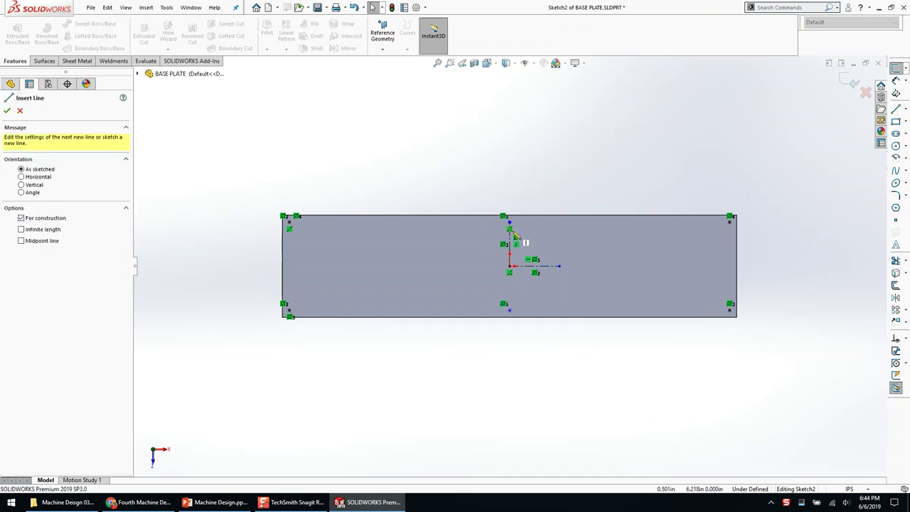
pyautogui.click(509, 222)
pyautogui.click(288, 221)
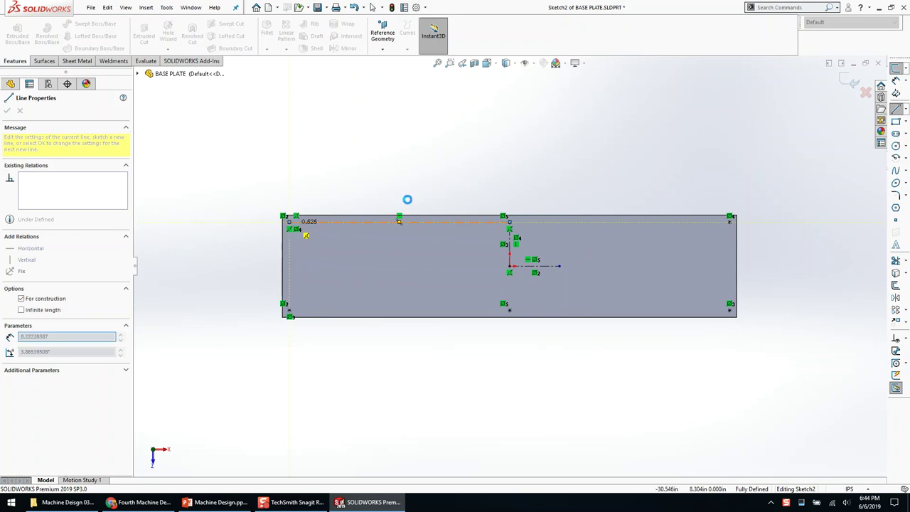
pyautogui.press('Escape')
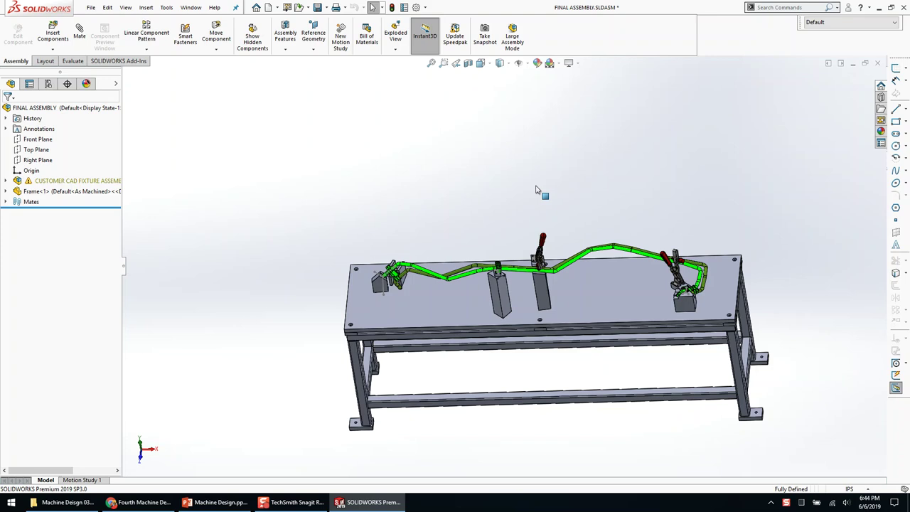
# Look over the base plate's counterbored holes and the RISER-01 block in the final assembly
pyautogui.scroll(-4, 513, 287)
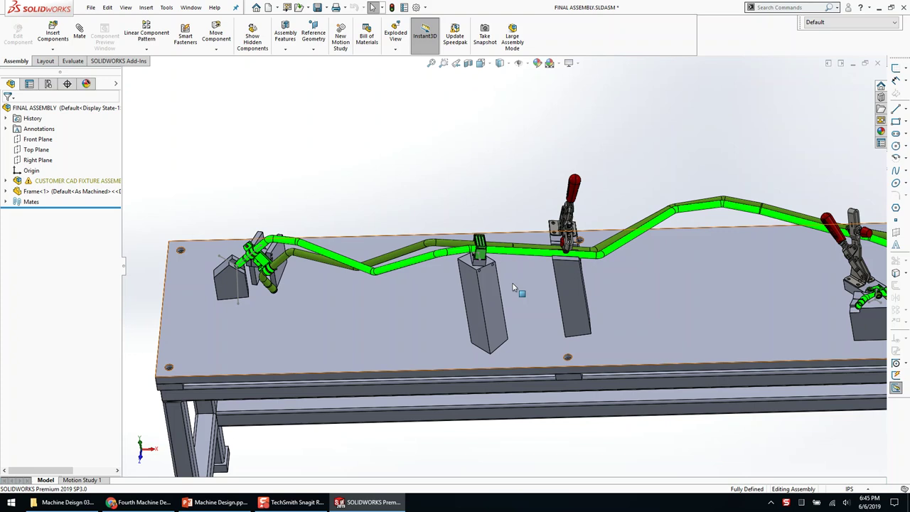
pyautogui.scroll(-2, 164, 209)
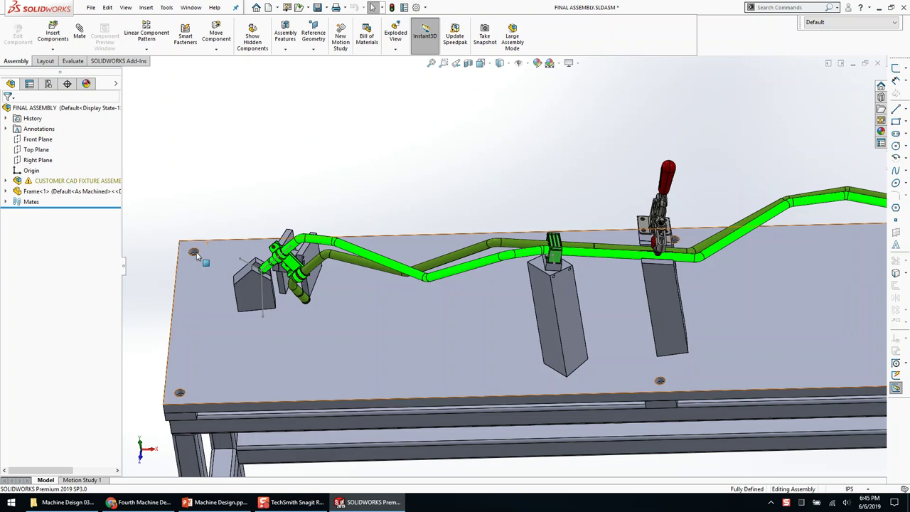
pyautogui.scroll(5, 387, 298)
pyautogui.scroll(-1, 597, 323)
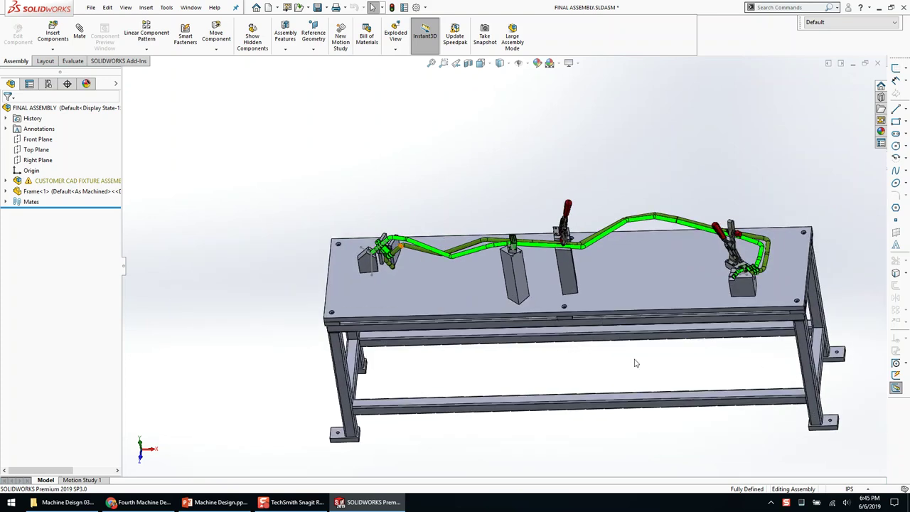
pyautogui.scroll(2, 370, 267)
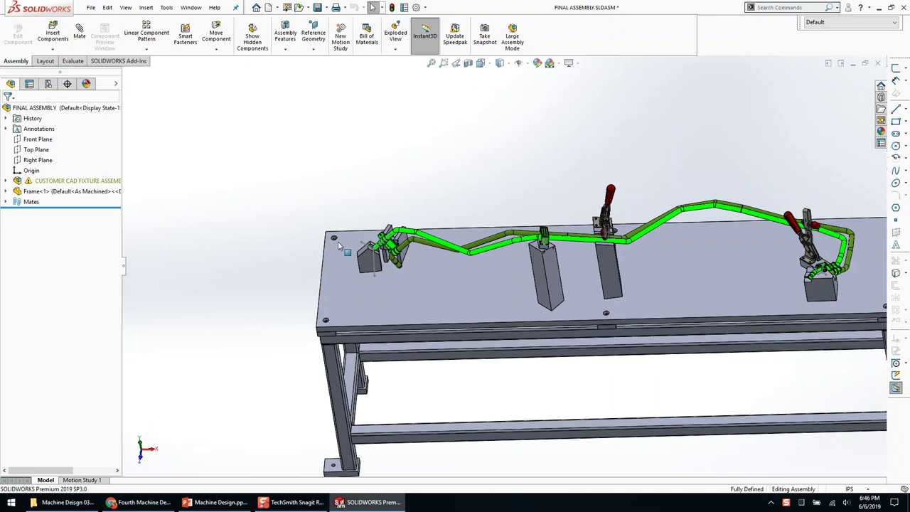
pyautogui.scroll(-2, 316, 210)
pyautogui.scroll(-5, 681, 331)
pyautogui.click(670, 285)
pyautogui.moveTo(669, 285)
pyautogui.mouseDown(button='middle')
pyautogui.moveTo(675, 291)
pyautogui.moveTo(662, 296)
pyautogui.mouseUp(button='middle')
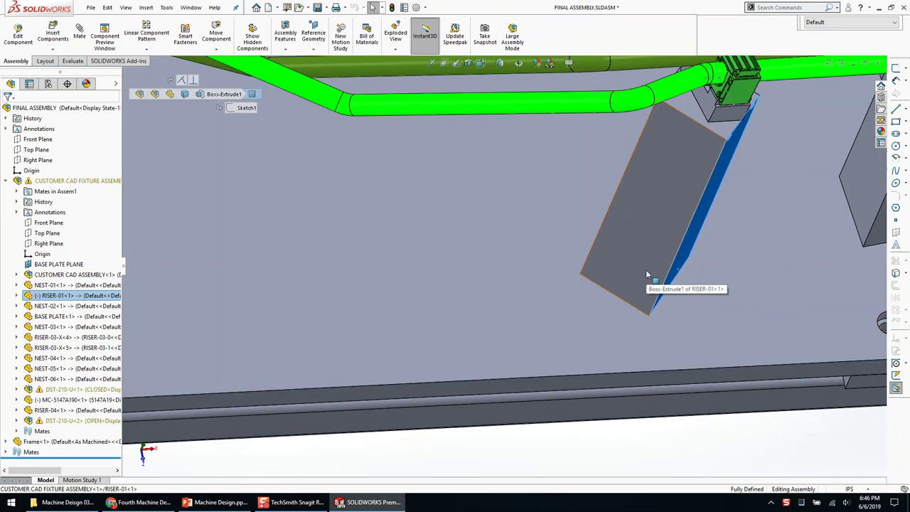
pyautogui.moveTo(646, 274); pyautogui.dragTo(620, 233, button='middle')
pyautogui.scroll(4, 611, 224)
pyautogui.press('Escape')
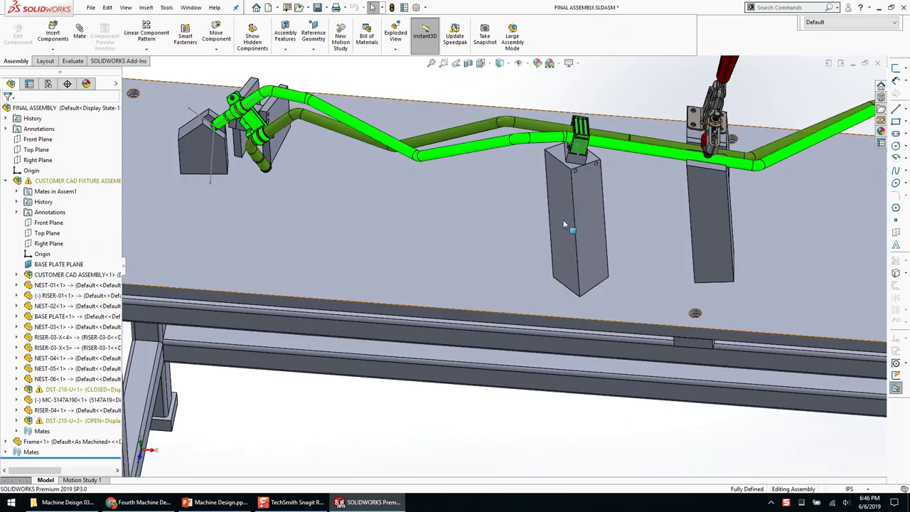
pyautogui.scroll(5, 568, 225)
pyautogui.scroll(-1, 606, 340)
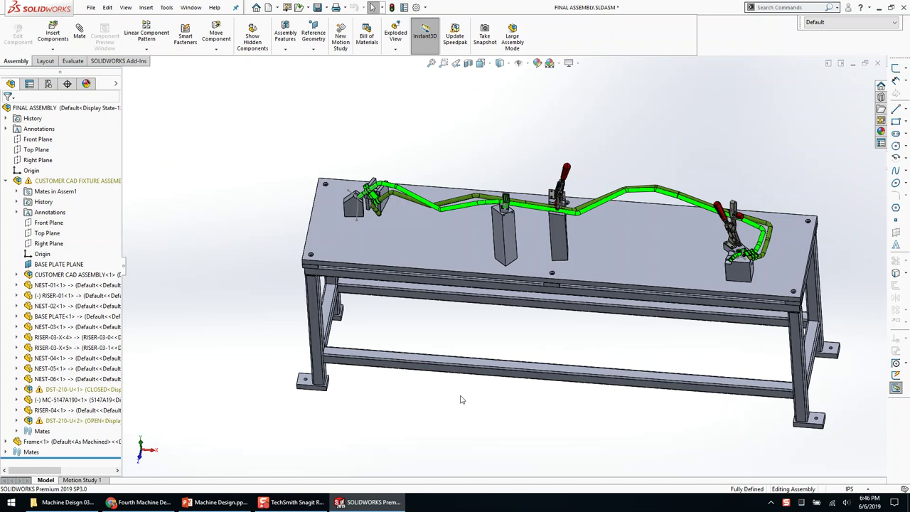
# Collapse the final assembly's feature tree and create a new part document
pyautogui.click(290, 506)
pyautogui.click(599, 424)
pyautogui.hotkey('shift', 'c')
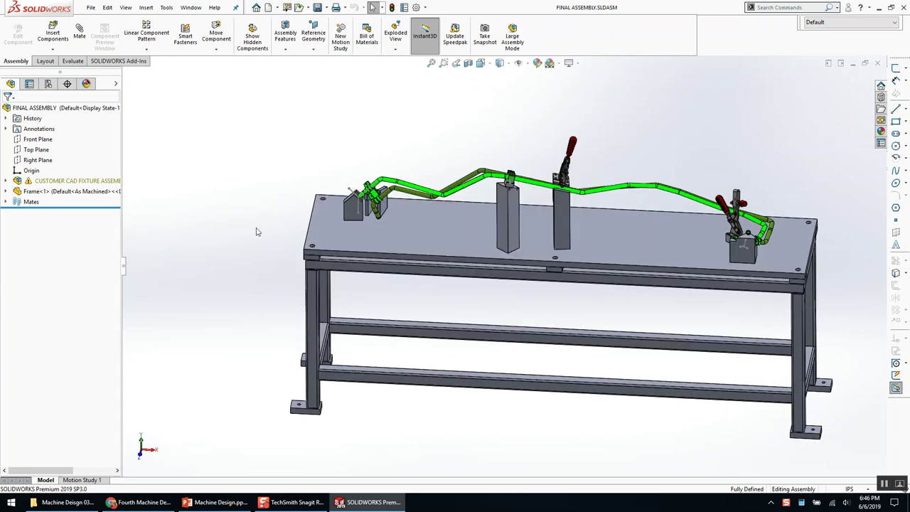
pyautogui.doubleClick(290, 140)
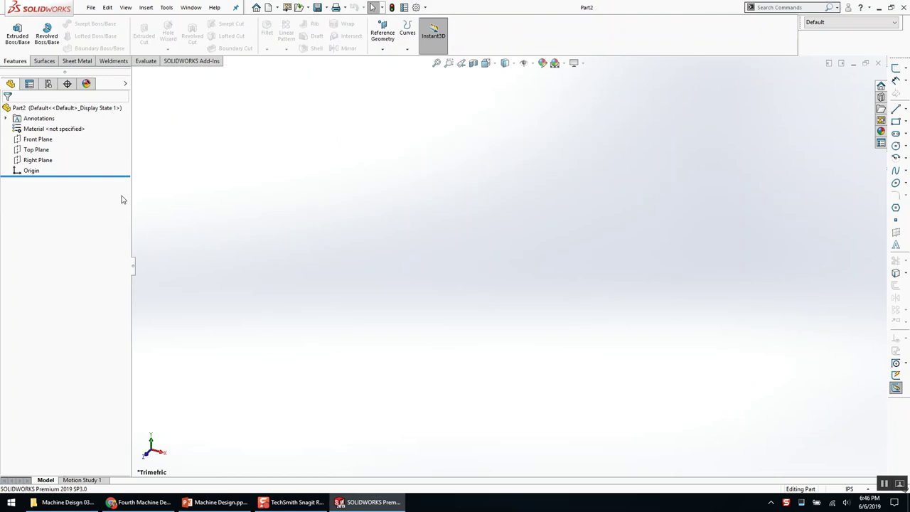
# Sketch an open three-line profile on the Front Plane with a horizontal base about 3.5 in long and two outward-slanting sides
pyautogui.click(37, 140)
pyautogui.press('l')
pyautogui.click(401, 244)
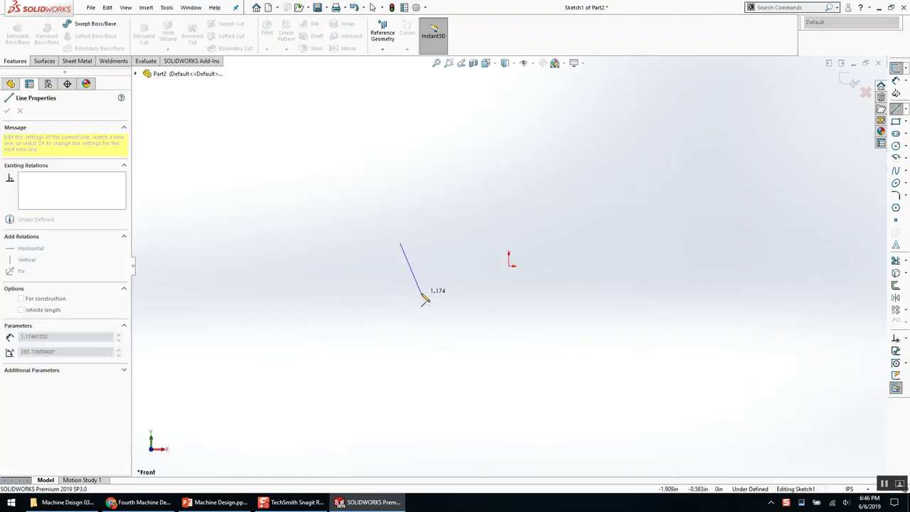
pyautogui.click(421, 292)
pyautogui.click(584, 292)
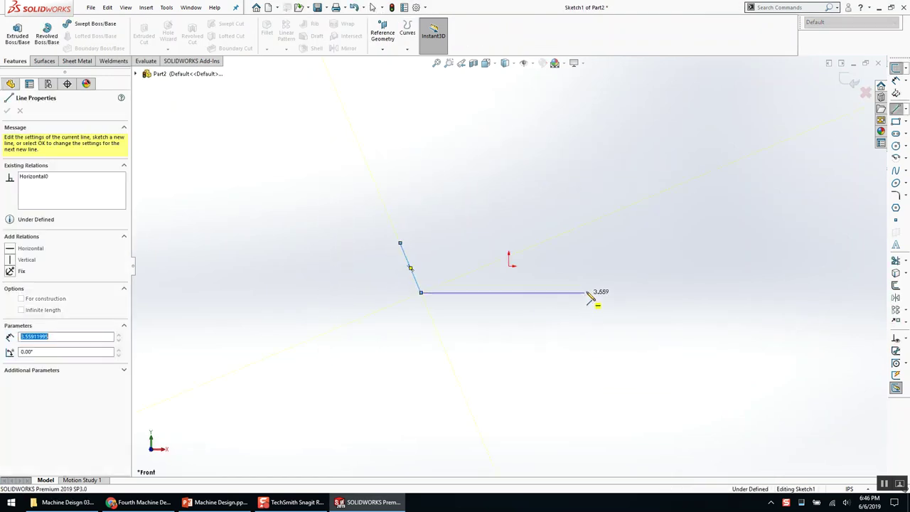
pyautogui.click(609, 254)
pyautogui.press('Escape')
# Constrain the base line's midpoint to the origin and make the two slanted side lines equal in length
pyautogui.keyDown('ctrl'); pyautogui.click(526, 293); pyautogui.keyUp('ctrl')
pyautogui.click(534, 335)
pyautogui.scroll(-1, 599, 266)
pyautogui.moveTo(679, 243); pyautogui.dragTo(253, 141)
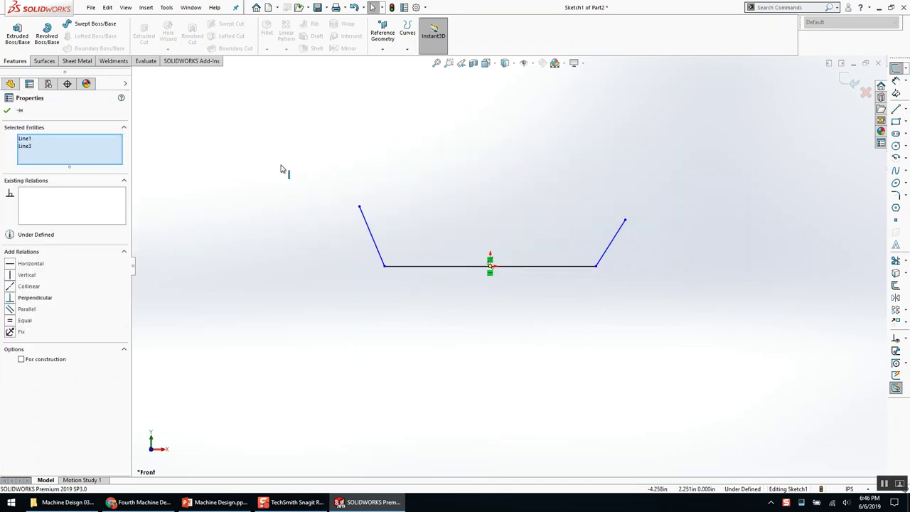
pyautogui.press('e')
# Connect the upper ends of the two side lines with a horizontal centerline
pyautogui.press('c')
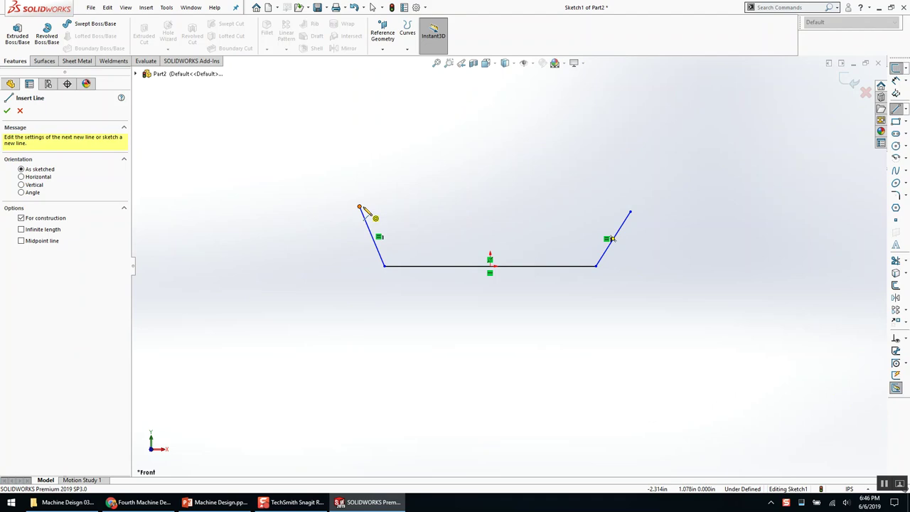
pyautogui.click(360, 206)
pyautogui.click(630, 211)
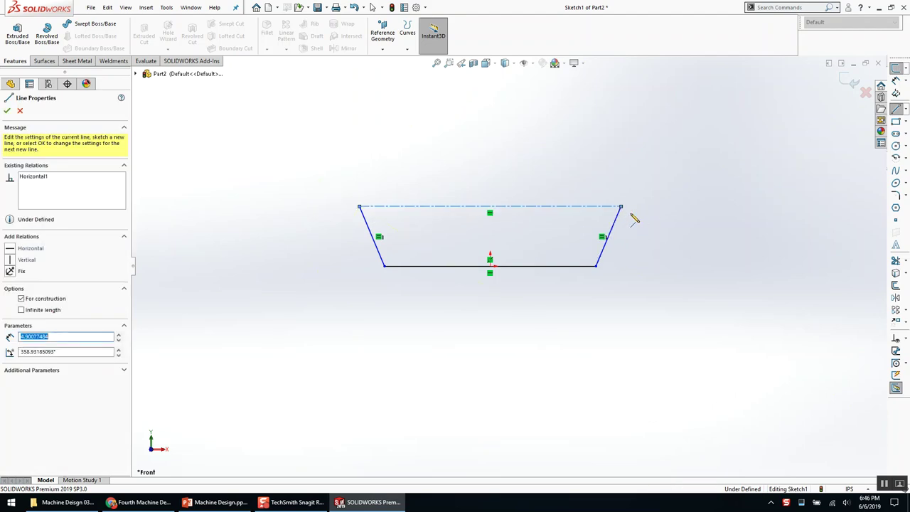
# Dimension the height between the base line and the centerline at 1 in and the base line's length at 12 in
pyautogui.press('d')
pyautogui.click(535, 267)
pyautogui.click(556, 208)
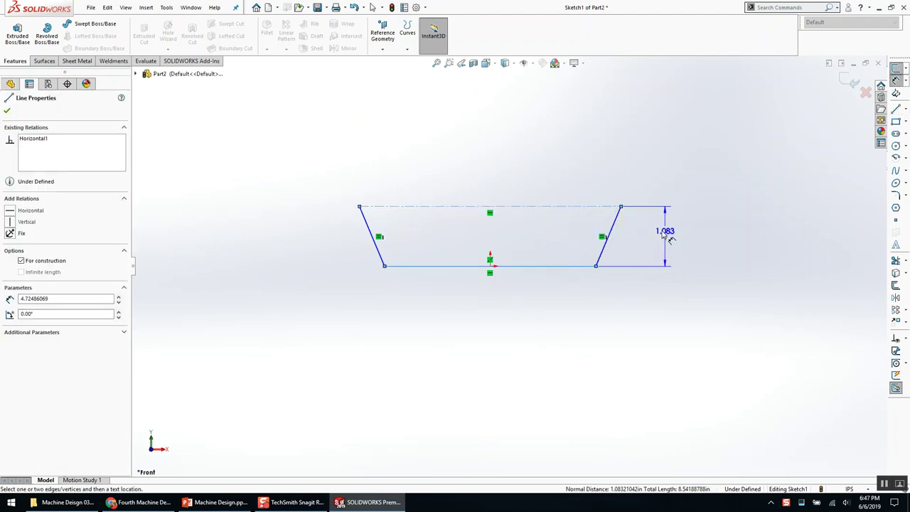
pyautogui.click(666, 232)
pyautogui.click(558, 279)
pyautogui.click(558, 267)
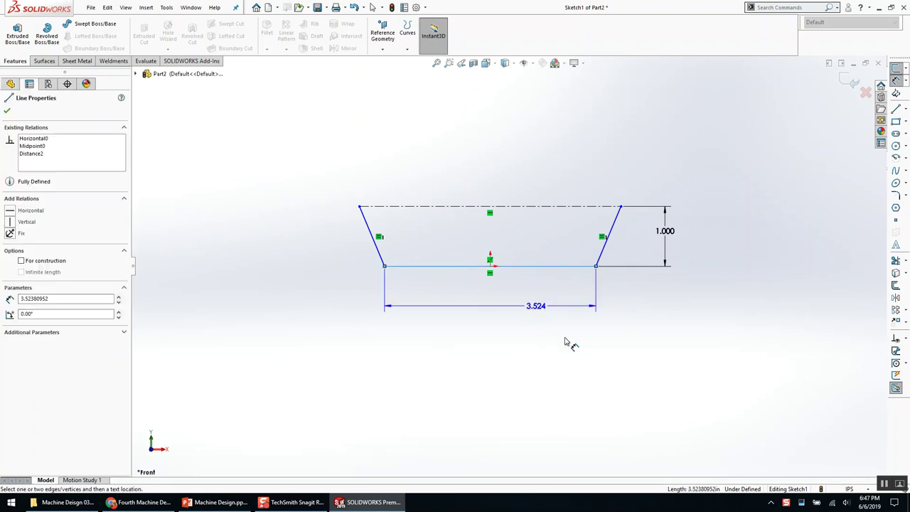
pyautogui.click(584, 367)
pyautogui.write('12')
pyautogui.press('Return')
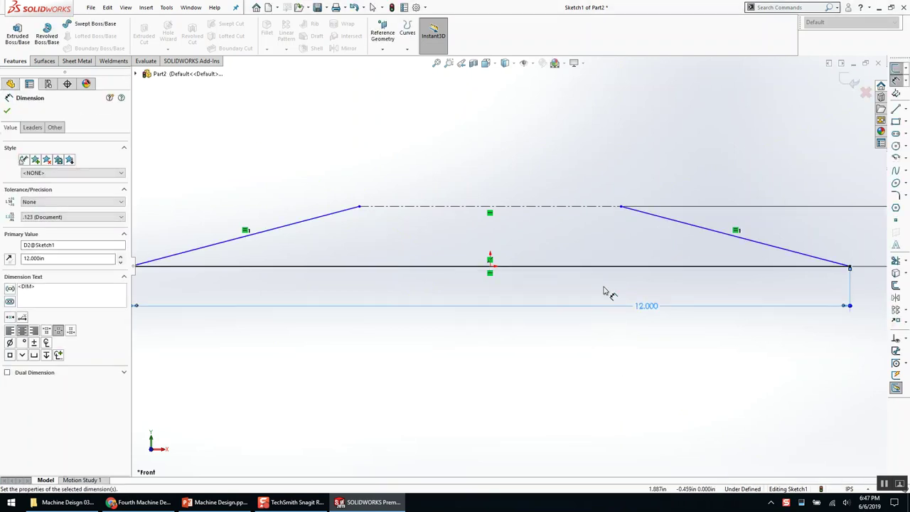
pyautogui.press('Escape')
# Pull the upper end of the right side line outward and dimension that side's exterior angle to the base at 80°
pyautogui.moveTo(621, 207); pyautogui.dragTo(907, 221)
pyautogui.scroll(4, 807, 247)
pyautogui.scroll(-1, 808, 247)
pyautogui.press('Escape')
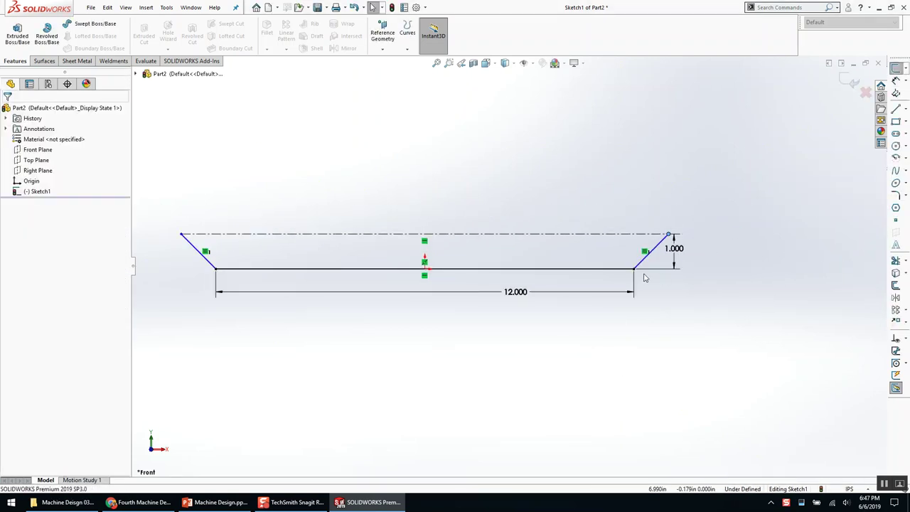
pyautogui.scroll(-3, 644, 277)
pyautogui.press('Return')
pyautogui.click(580, 262)
pyautogui.click(604, 243)
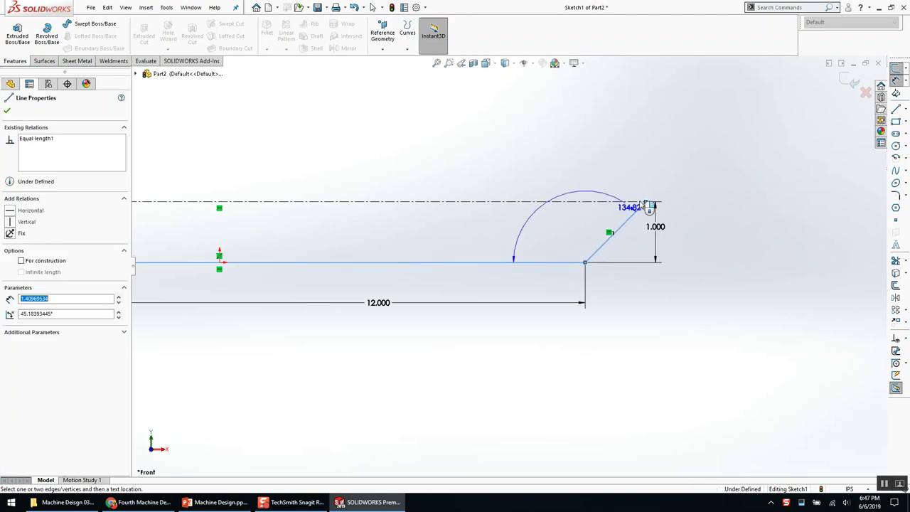
pyautogui.click(711, 211)
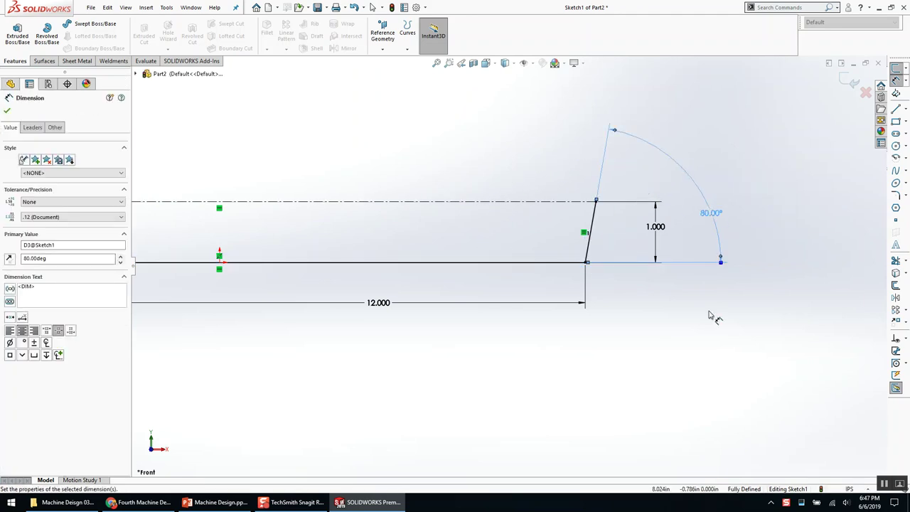
# Change the base line's length to 16 in
pyautogui.click(377, 303)
pyautogui.write('16')
pyautogui.press('Return')
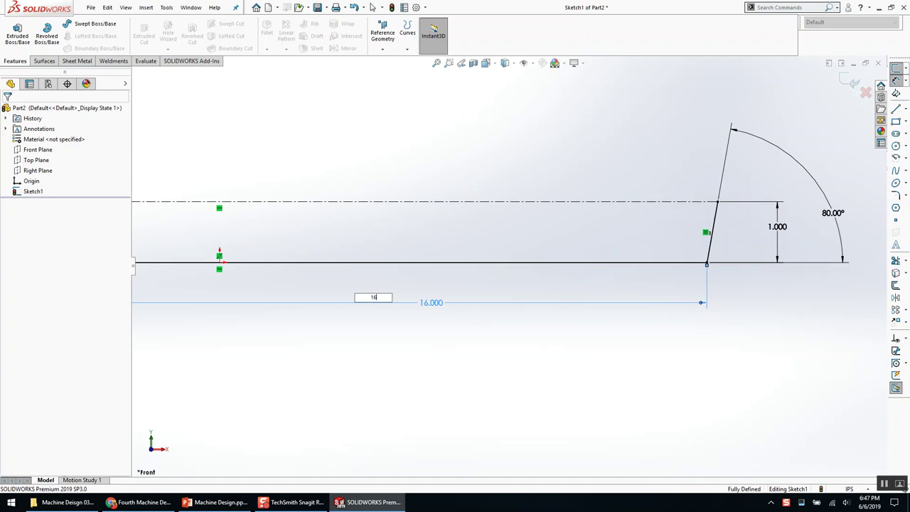
pyautogui.press('f')
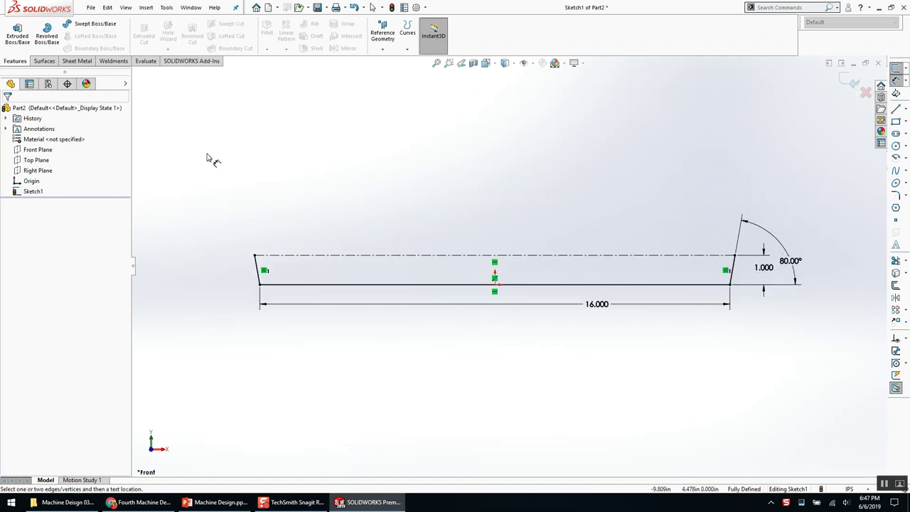
# Start a sheet metal Base Flange from the profile with Direction 1 set to Mid Plane
pyautogui.click(77, 61)
pyautogui.click(19, 32)
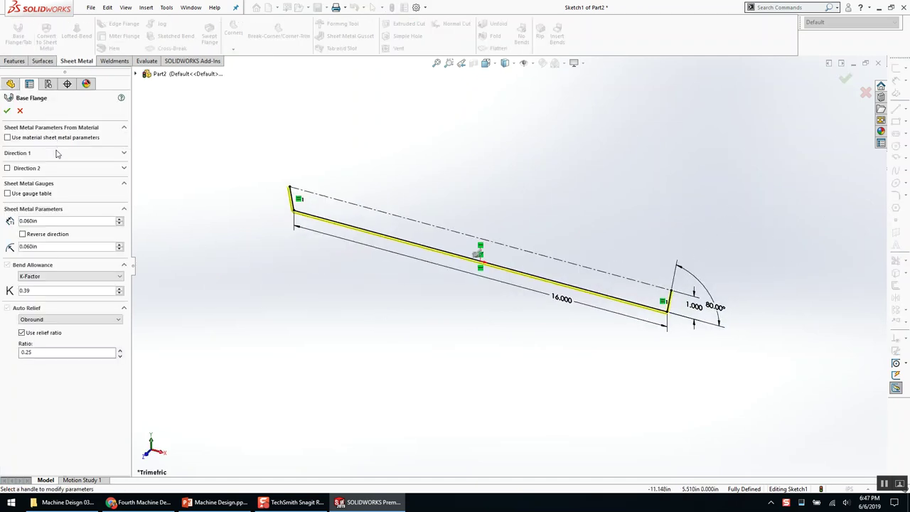
pyautogui.click(61, 153)
pyautogui.click(69, 165)
pyautogui.click(64, 199)
# Use a gauge table for the base flange and set the material gauge to 12 GA
pyautogui.click(39, 206)
pyautogui.click(70, 219)
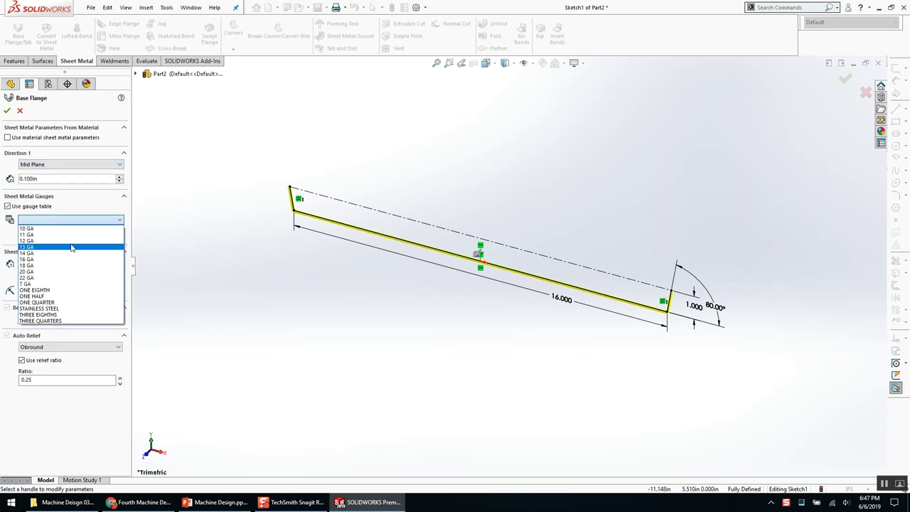
pyautogui.click(65, 234)
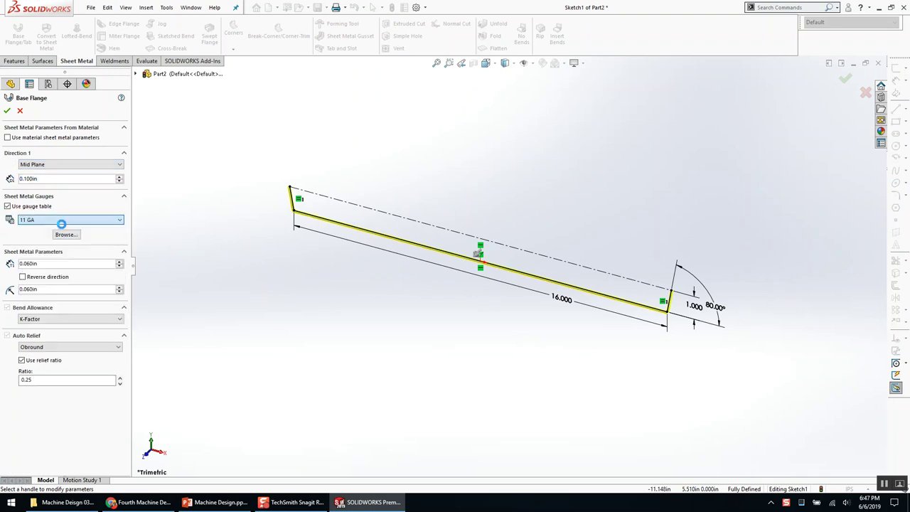
pyautogui.click(62, 222)
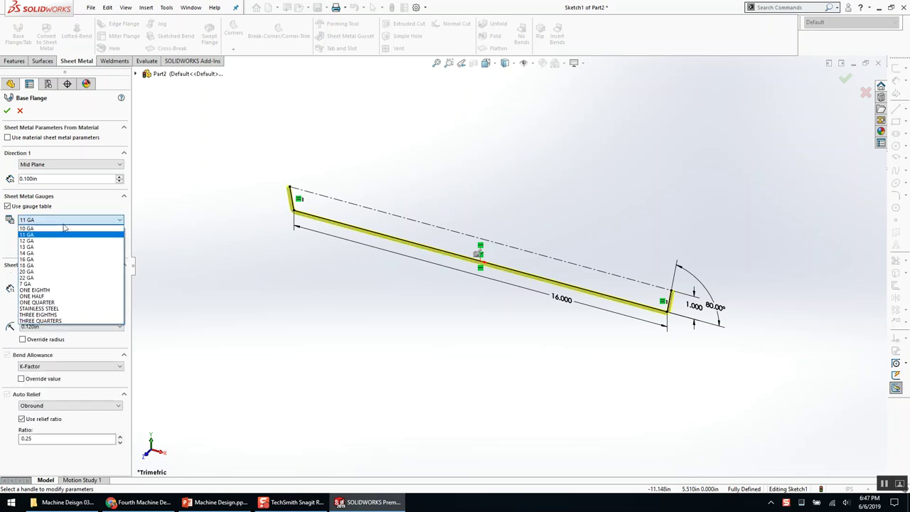
pyautogui.click(61, 245)
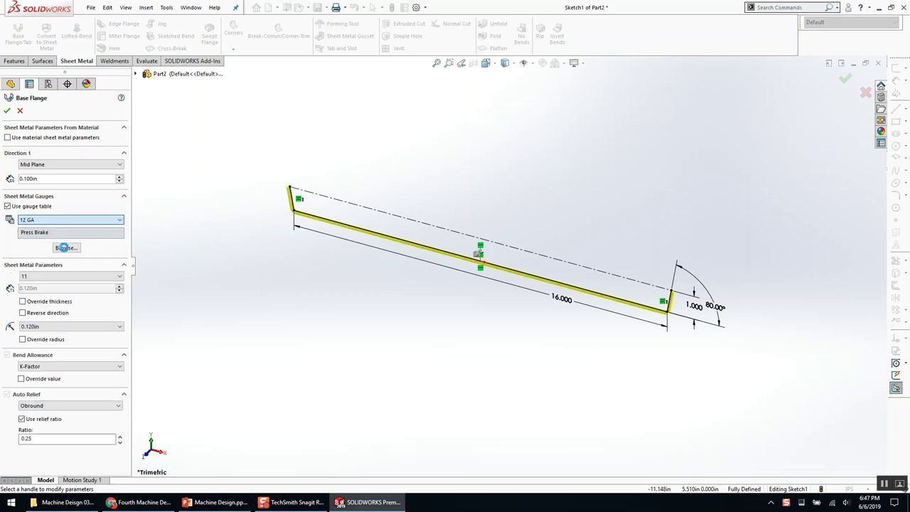
# Reverse the base flange's thickness direction, set its Mid Plane depth and create the flange
pyautogui.scroll(-5, 306, 255)
pyautogui.scroll(-2, 298, 250)
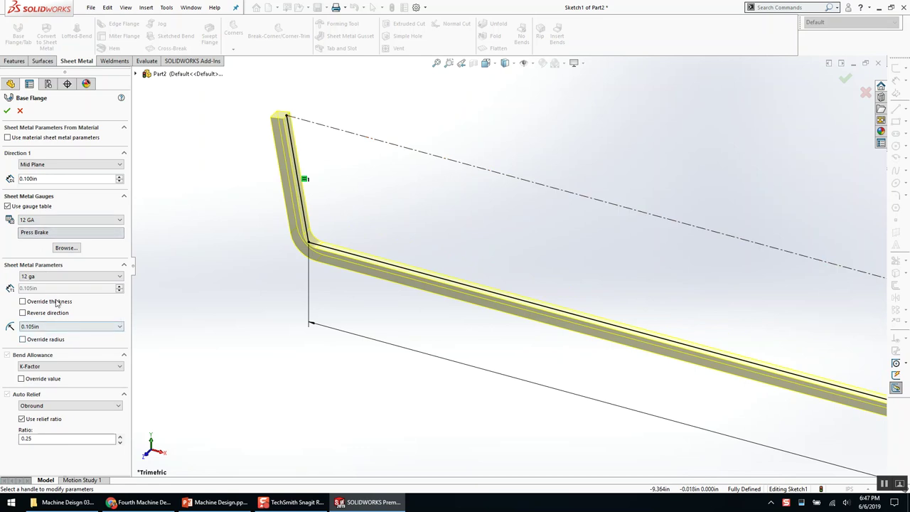
pyautogui.click(50, 314)
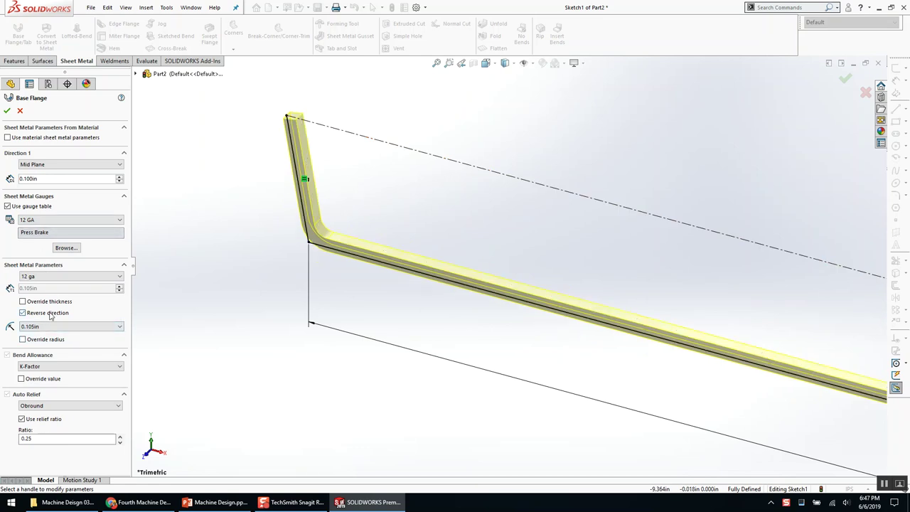
pyautogui.doubleClick(54, 179)
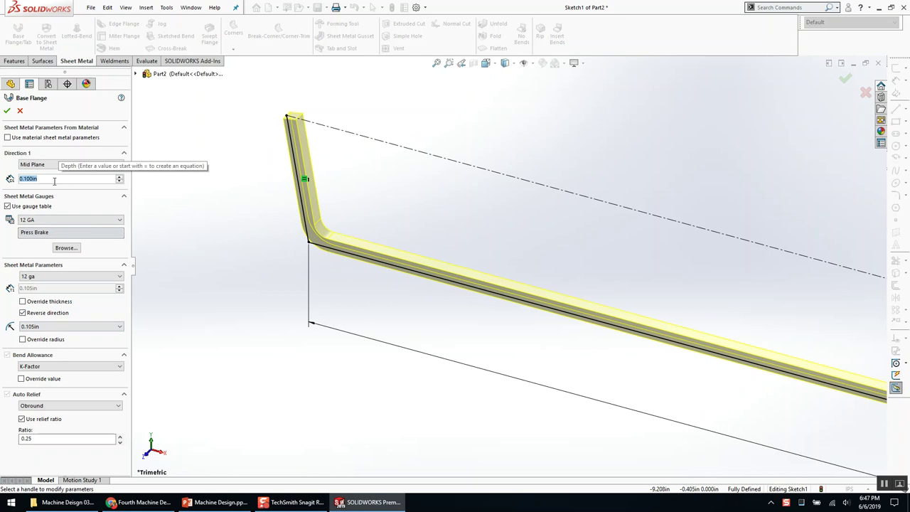
pyautogui.write('1.5')
pyautogui.press('Return')
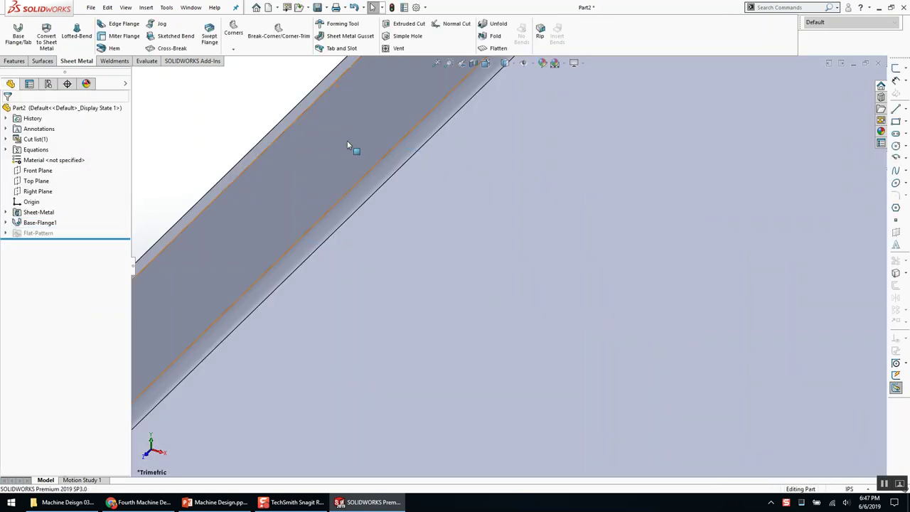
# Save the part as REJECT BIN SHELF in the Machine Deisgn 03-07-2019 folder
pyautogui.press('f')
pyautogui.hotkey('ctrl', 's')
pyautogui.click(389, 227)
pyautogui.click(356, 371)
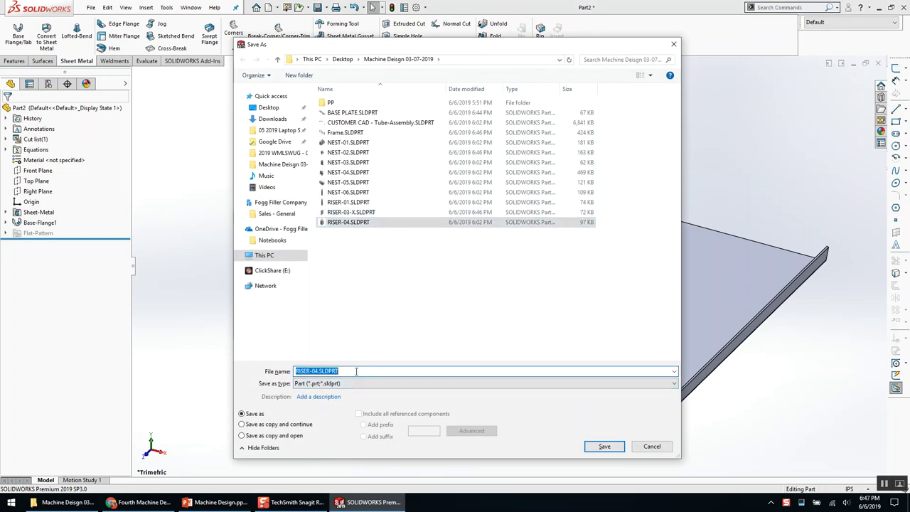
pyautogui.write('REJECT BIN SHELF')
pyautogui.press('Return')
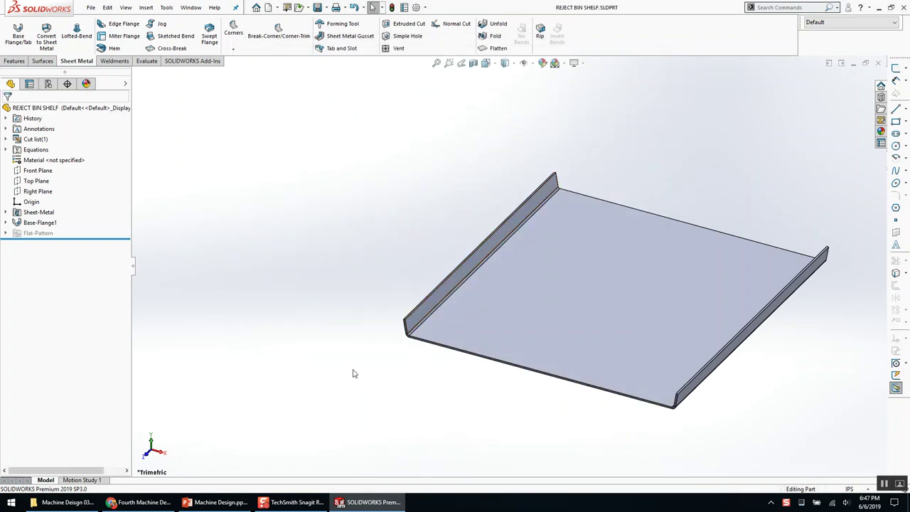
# Chamfer the upper corners of both side flanges by 0.5 in with Break Corner, selecting the two flange faces
pyautogui.moveTo(313, 288); pyautogui.dragTo(309, 280, button='middle')
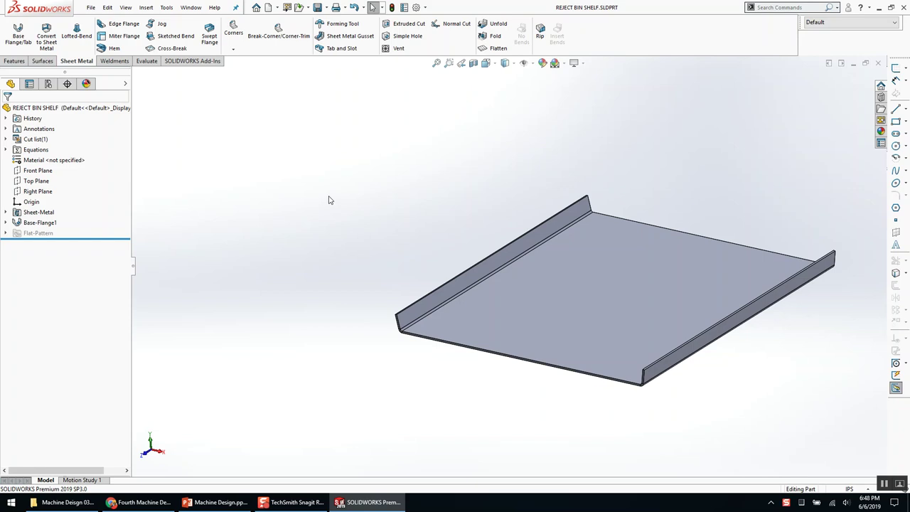
pyautogui.click(278, 34)
pyautogui.moveTo(398, 196); pyautogui.dragTo(380, 192, button='middle')
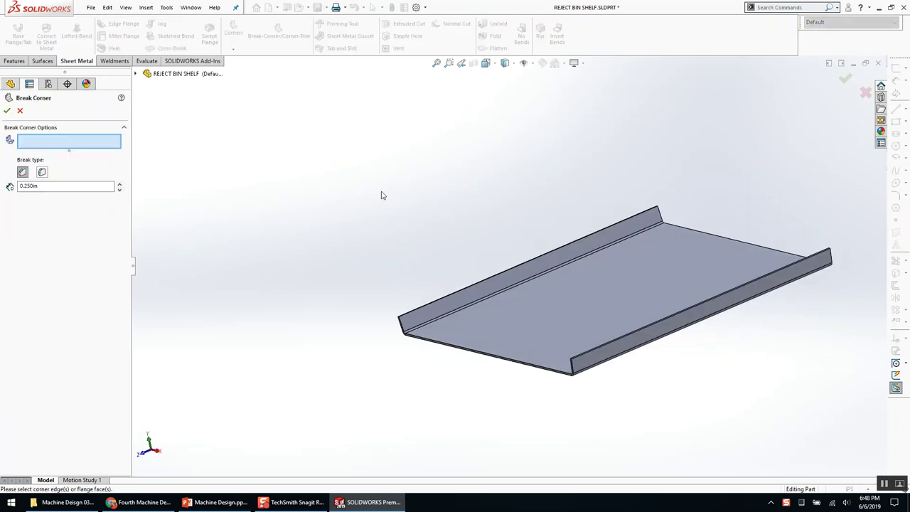
pyautogui.scroll(-3, 395, 287)
pyautogui.scroll(3, 768, 292)
pyautogui.scroll(-2, 853, 285)
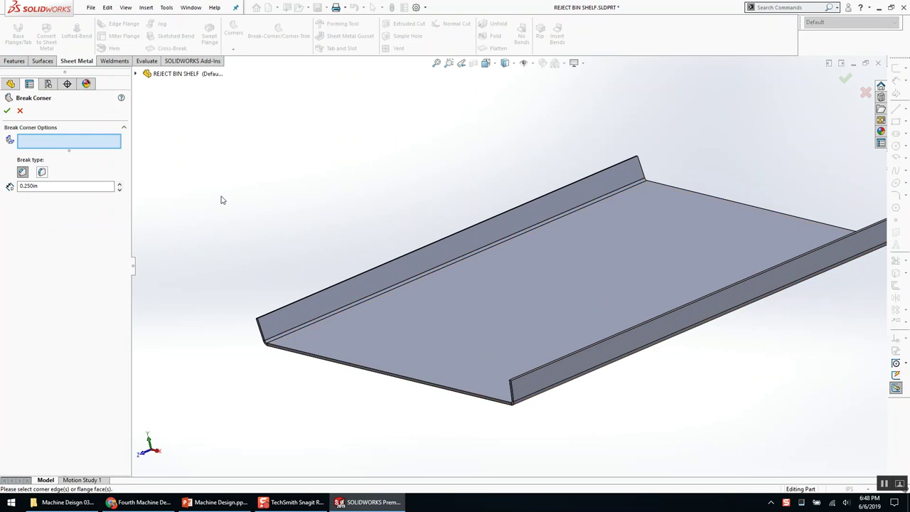
pyautogui.doubleClick(50, 186)
pyautogui.write('.5')
pyautogui.click(390, 273)
pyautogui.click(604, 348)
pyautogui.scroll(2, 609, 422)
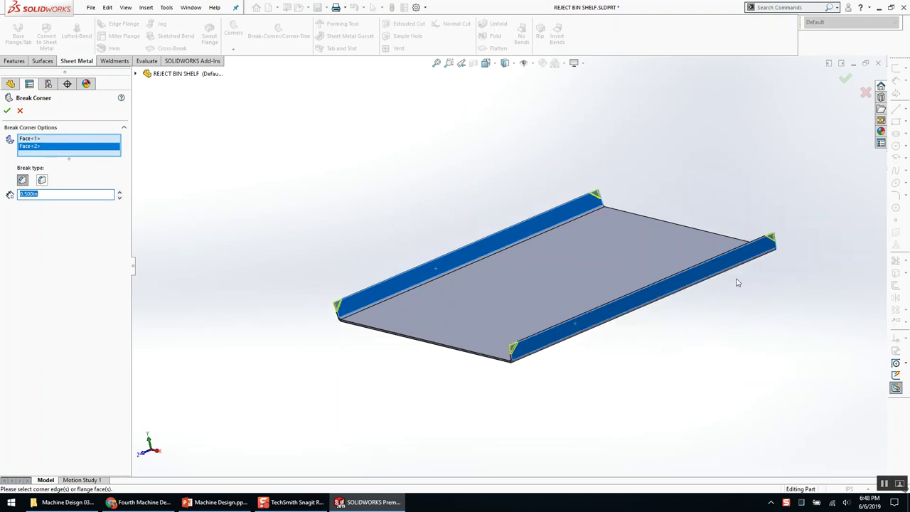
pyautogui.press('Return')
# Start another Break Corner feature on the shelf
pyautogui.click(277, 32)
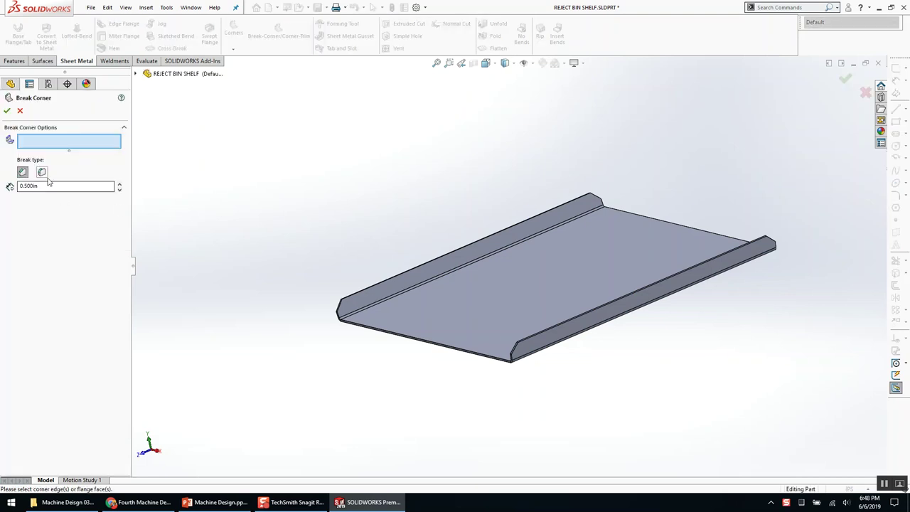